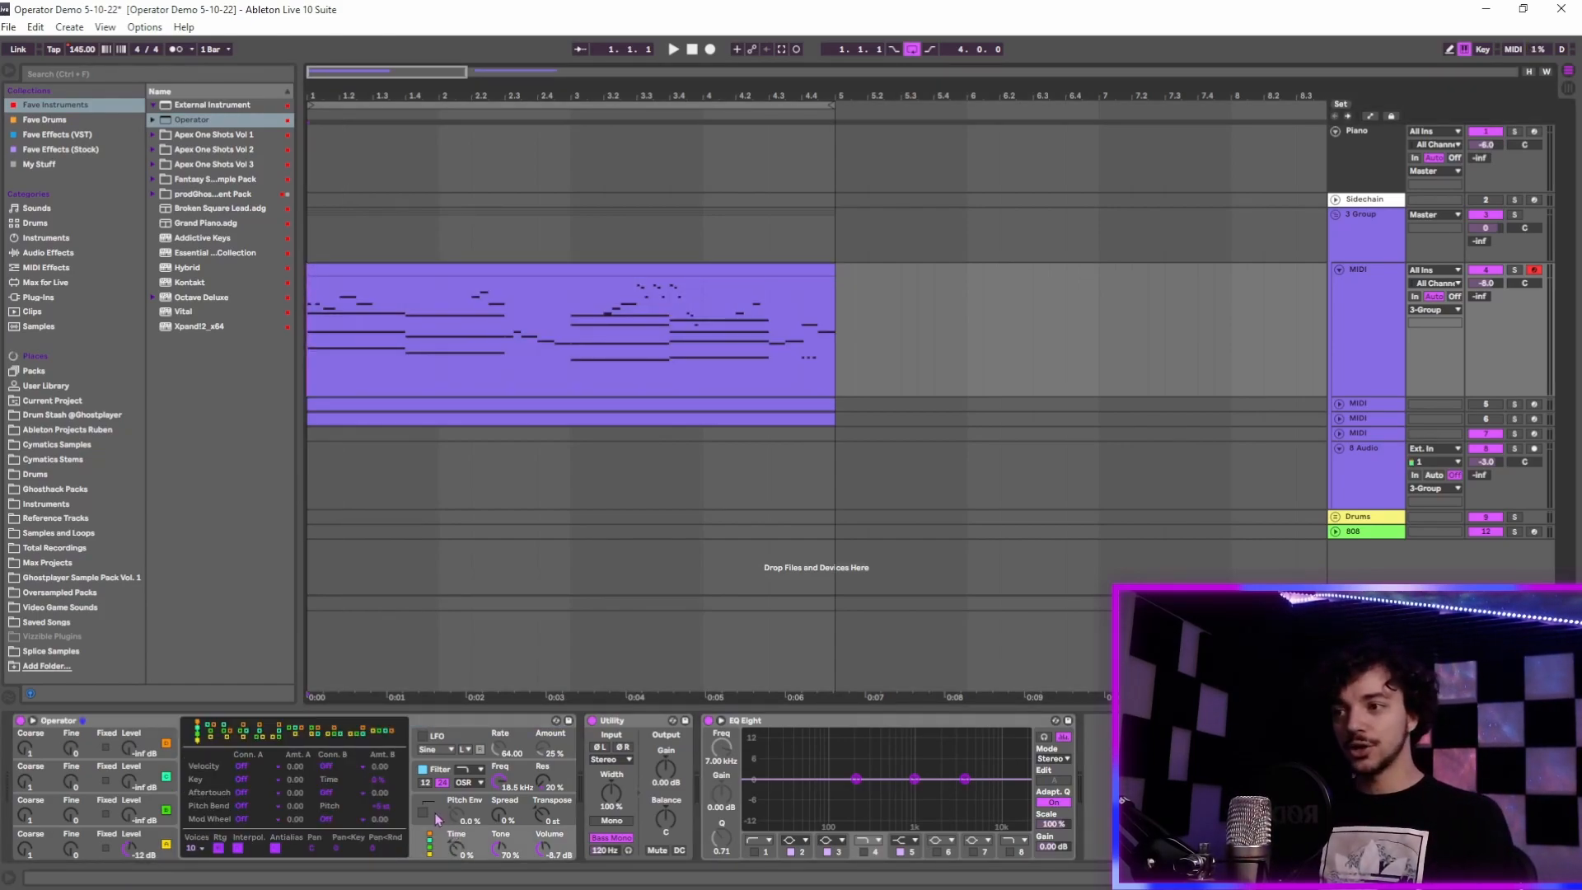
Step: Play back the MIDI clip through the Operator instrument, stop it, and select the clip and the Operator device
click(437, 820)
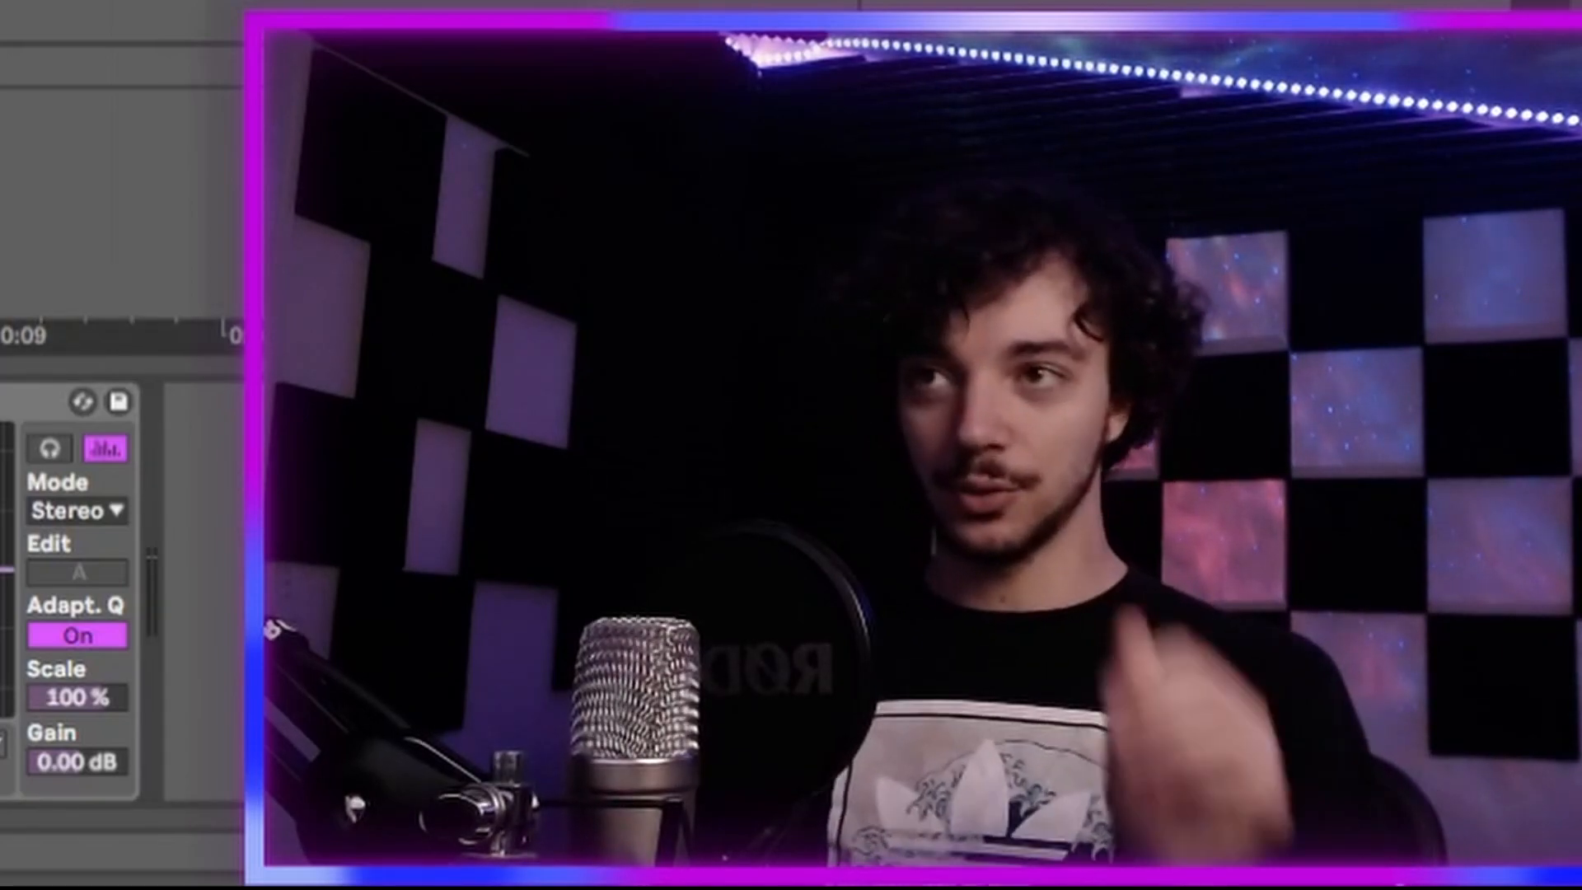
key(space)
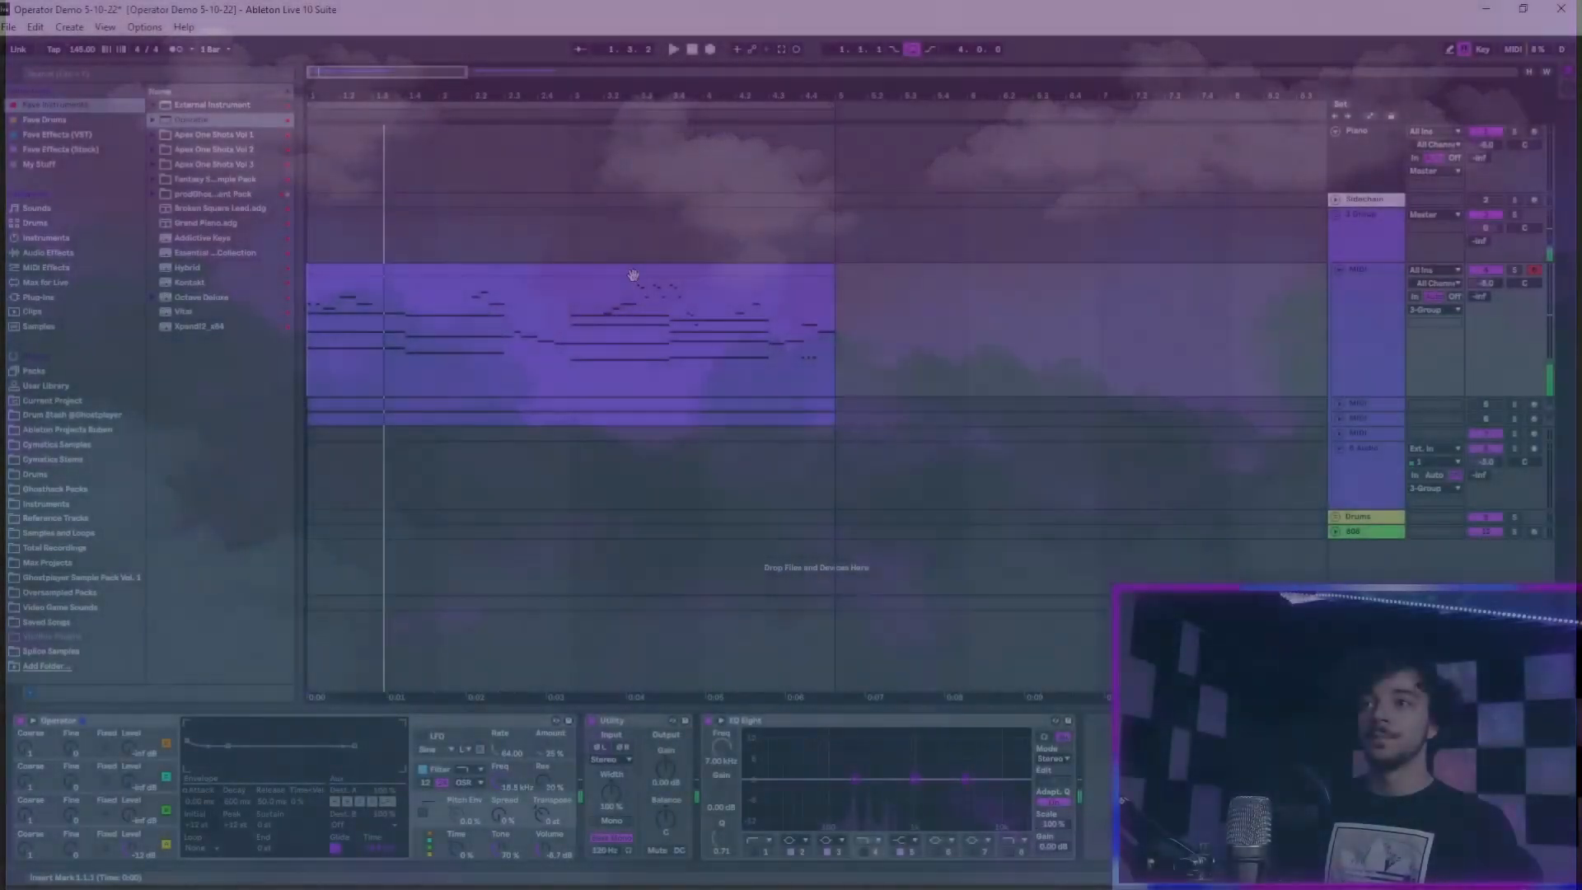
key(space)
click(628, 272)
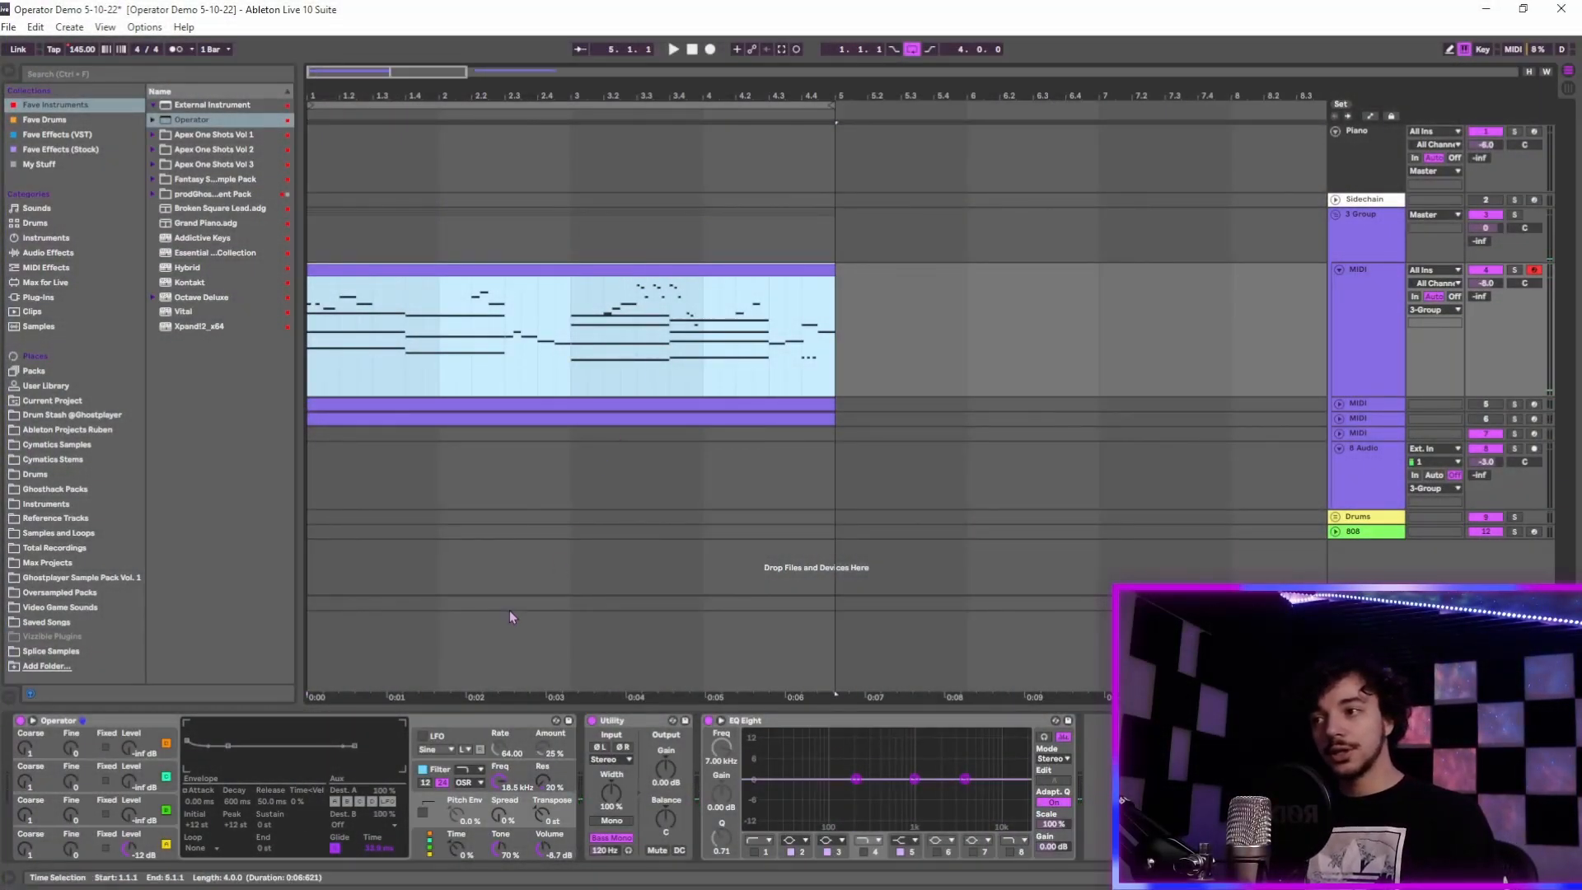
click(117, 722)
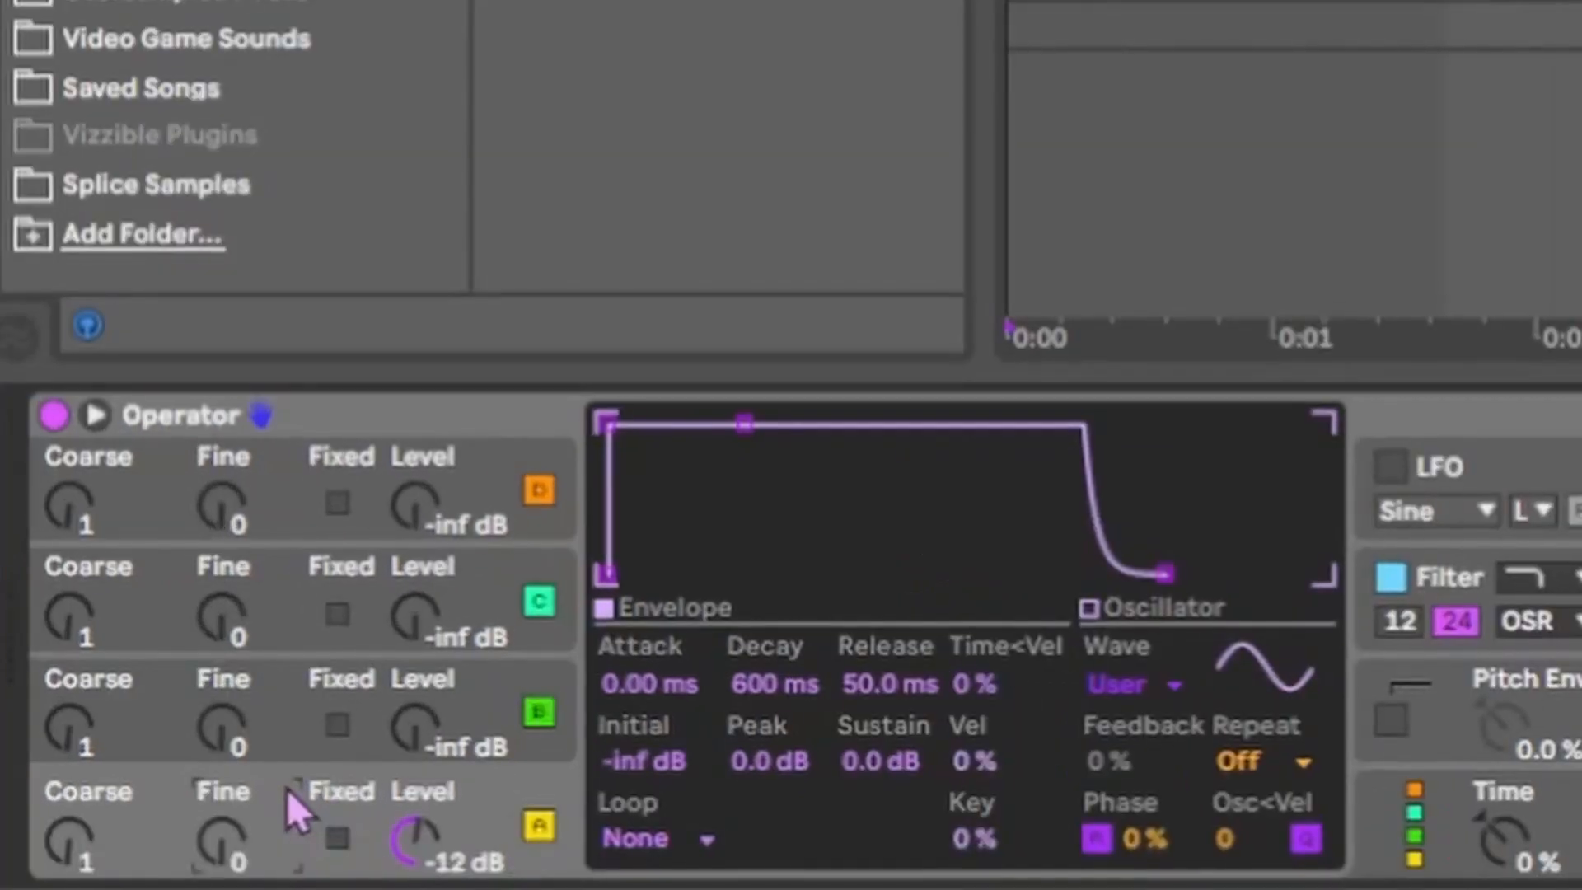
Step: Set oscillator A's waveform to Sine, view the pitch envelope settings, and return to oscillator A's envelope
click(285, 696)
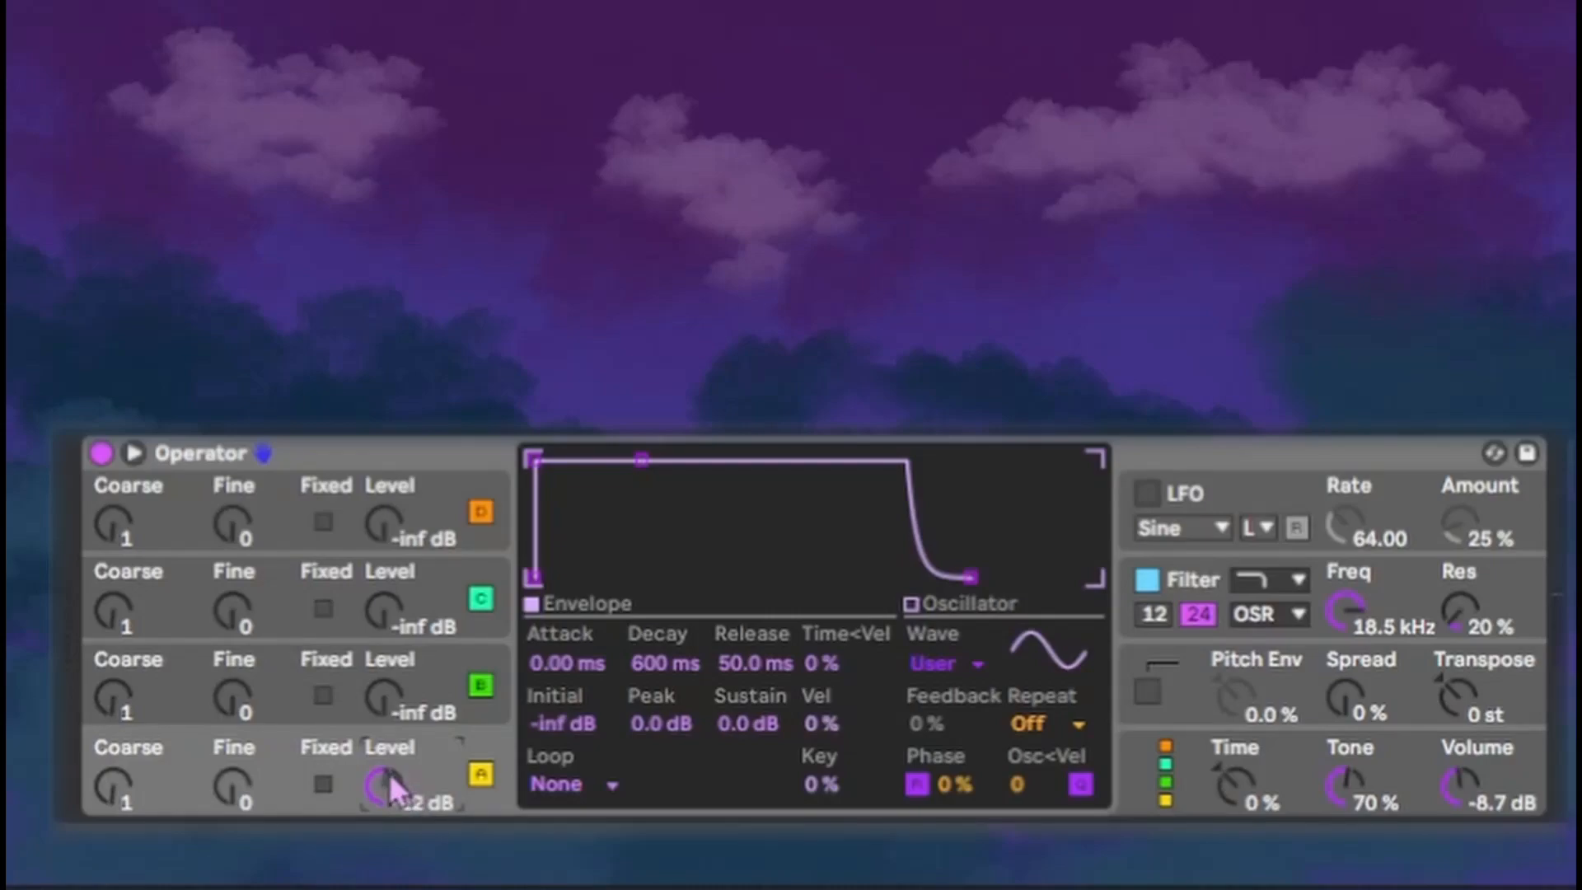
click(940, 665)
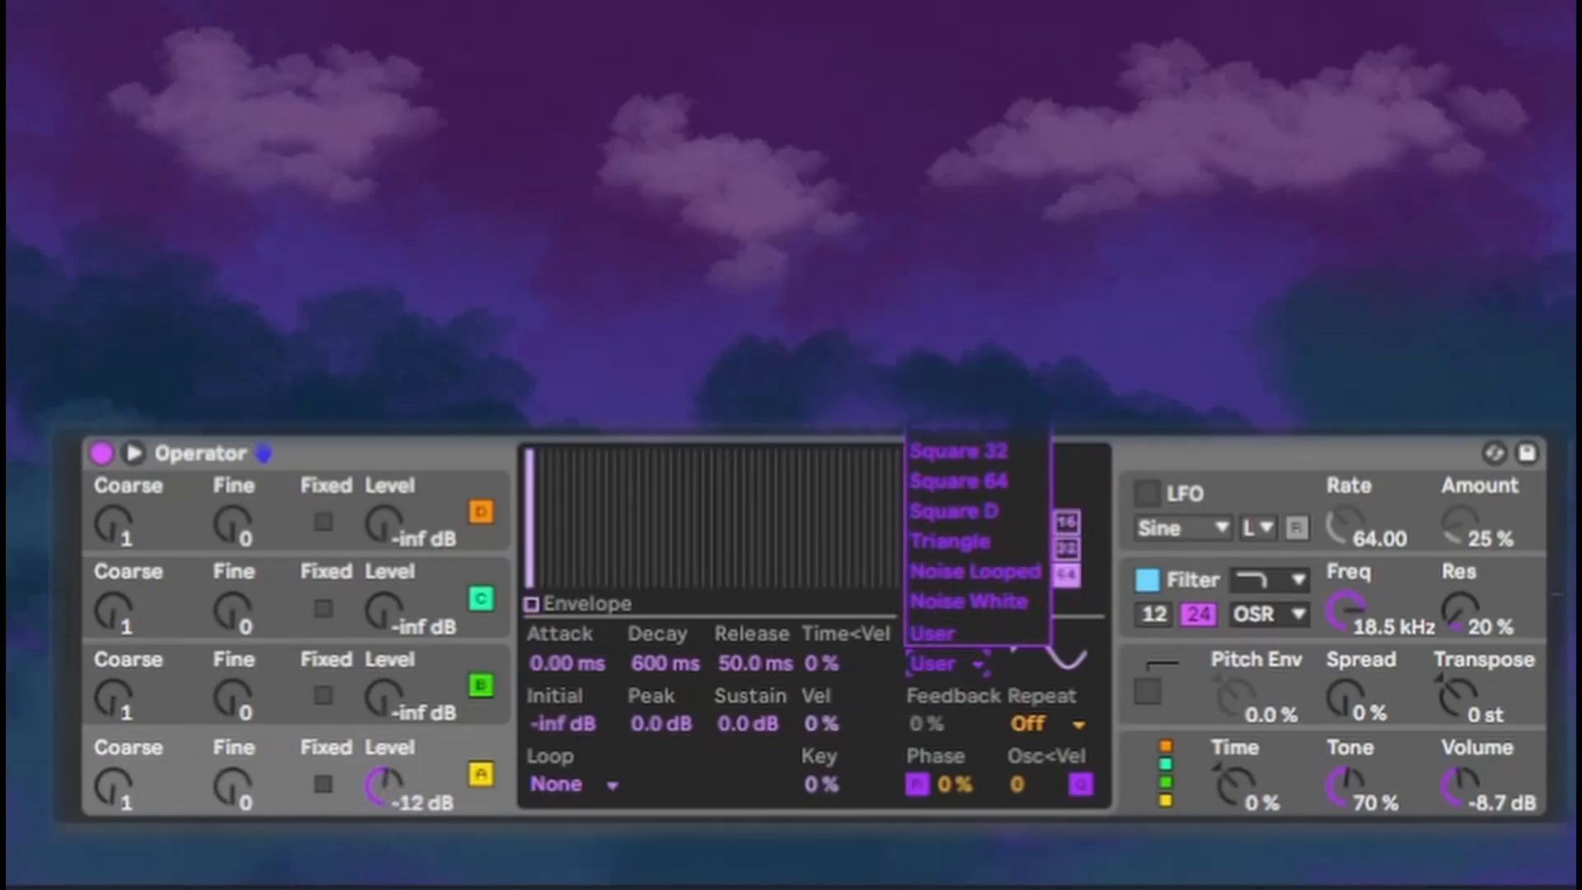
click(939, 4)
click(594, 620)
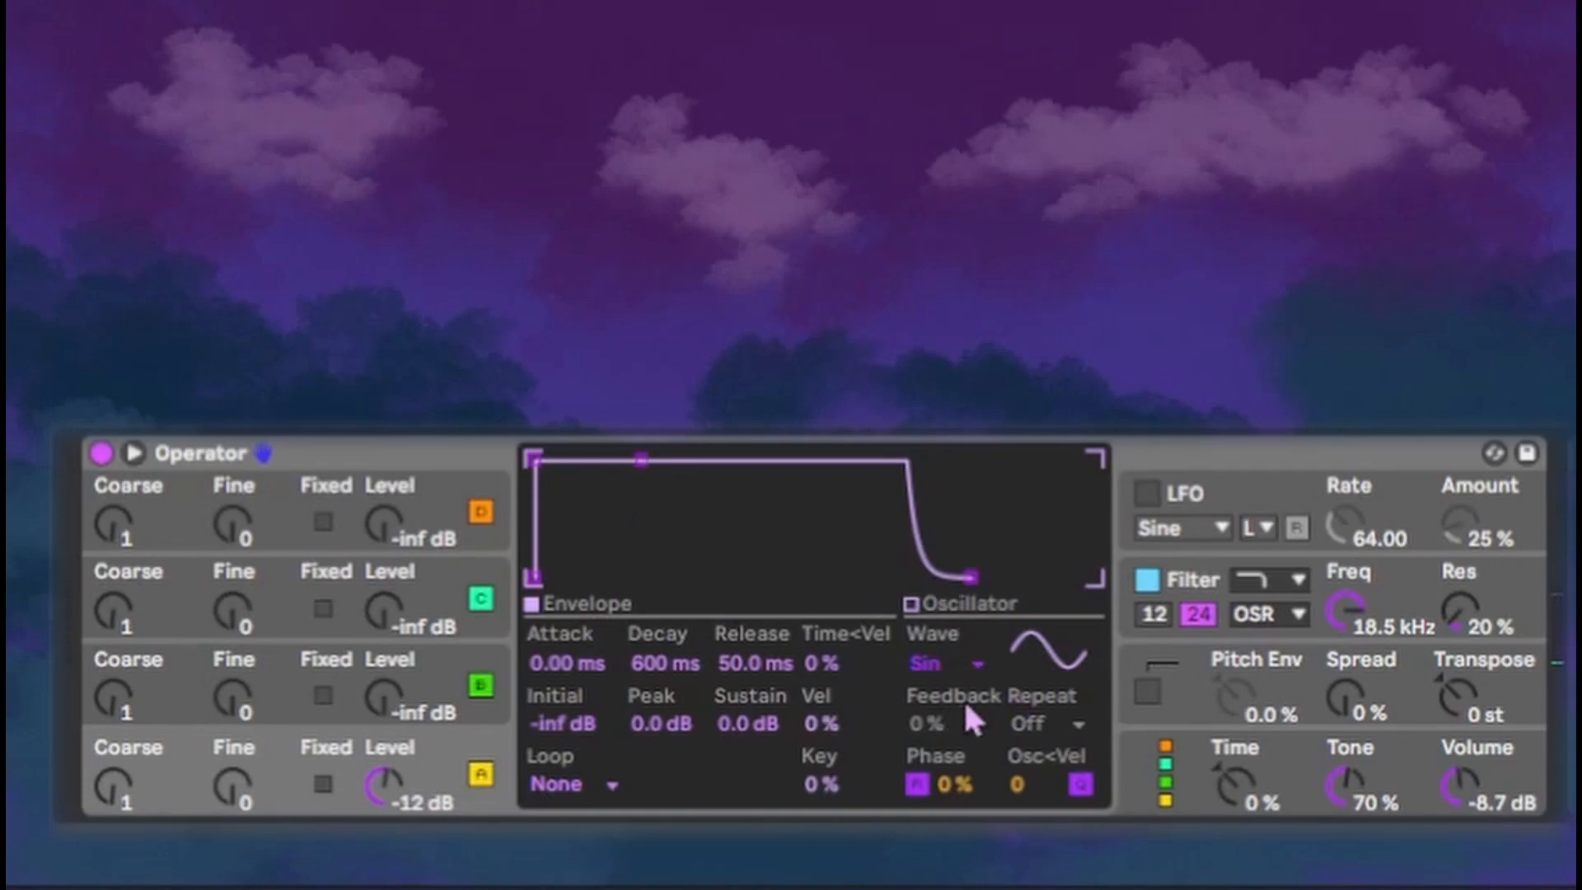
click(1199, 715)
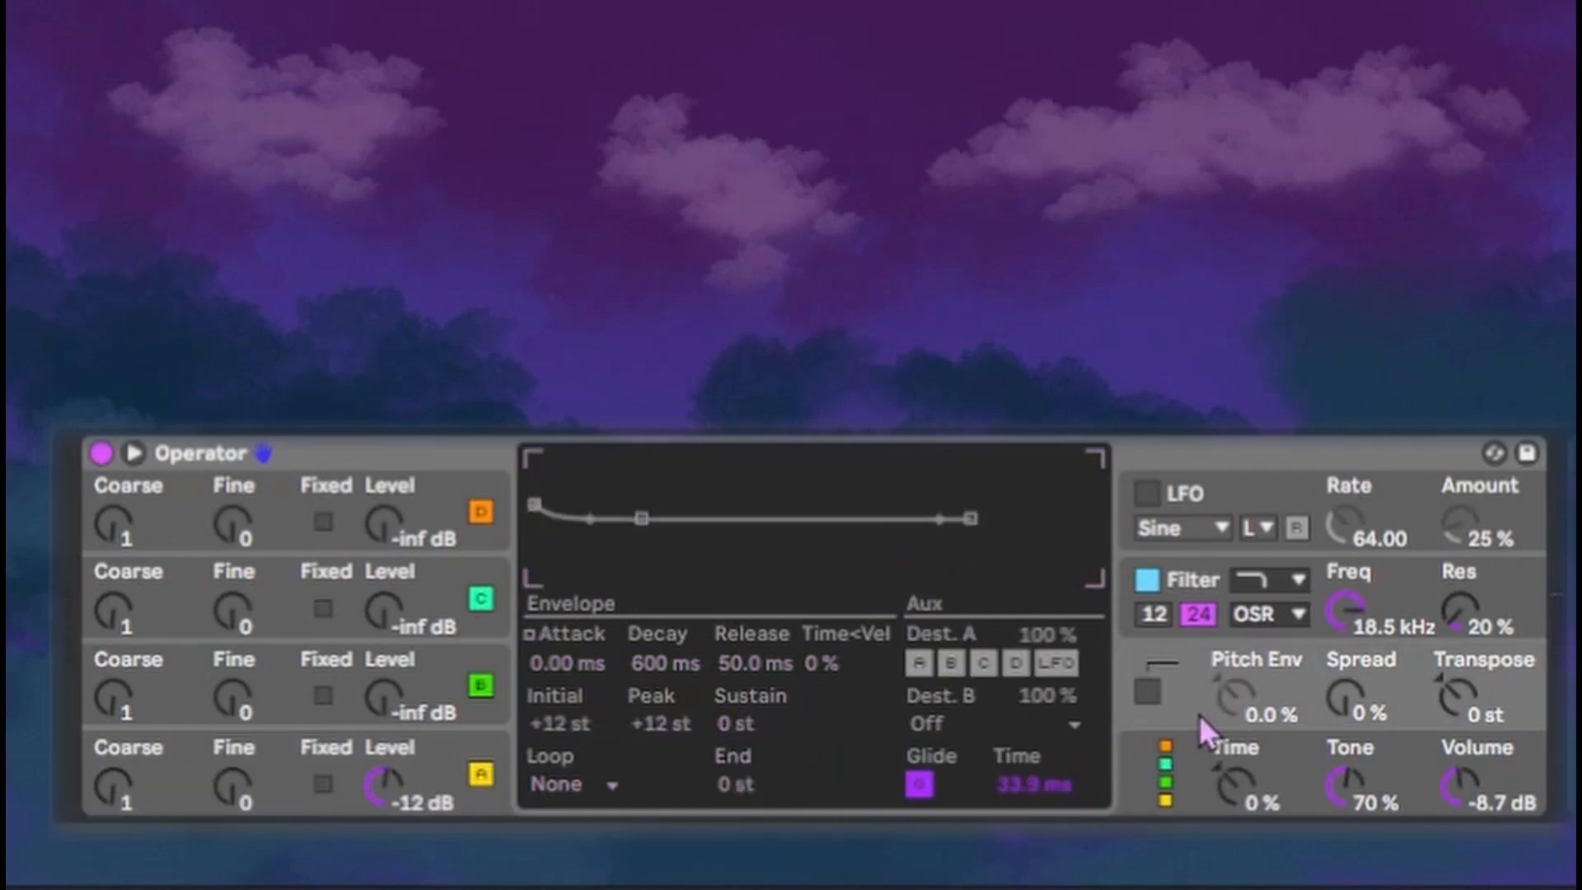
click(322, 812)
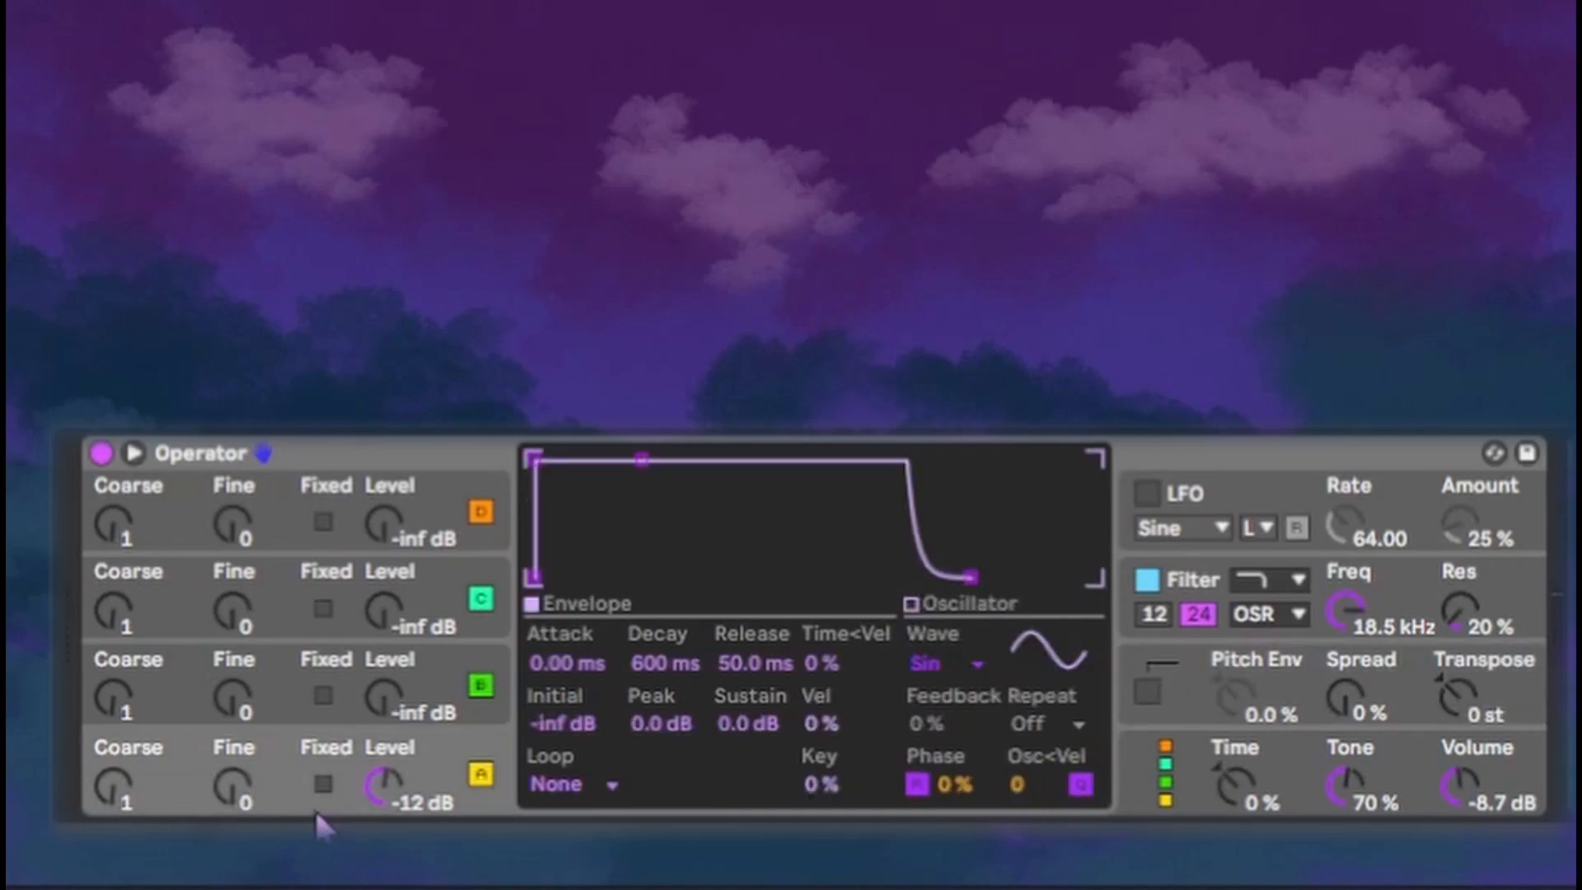
Step: Lengthen the attack of oscillator A's volume envelope to about 95.9 ms
drag(536, 458, 546, 459)
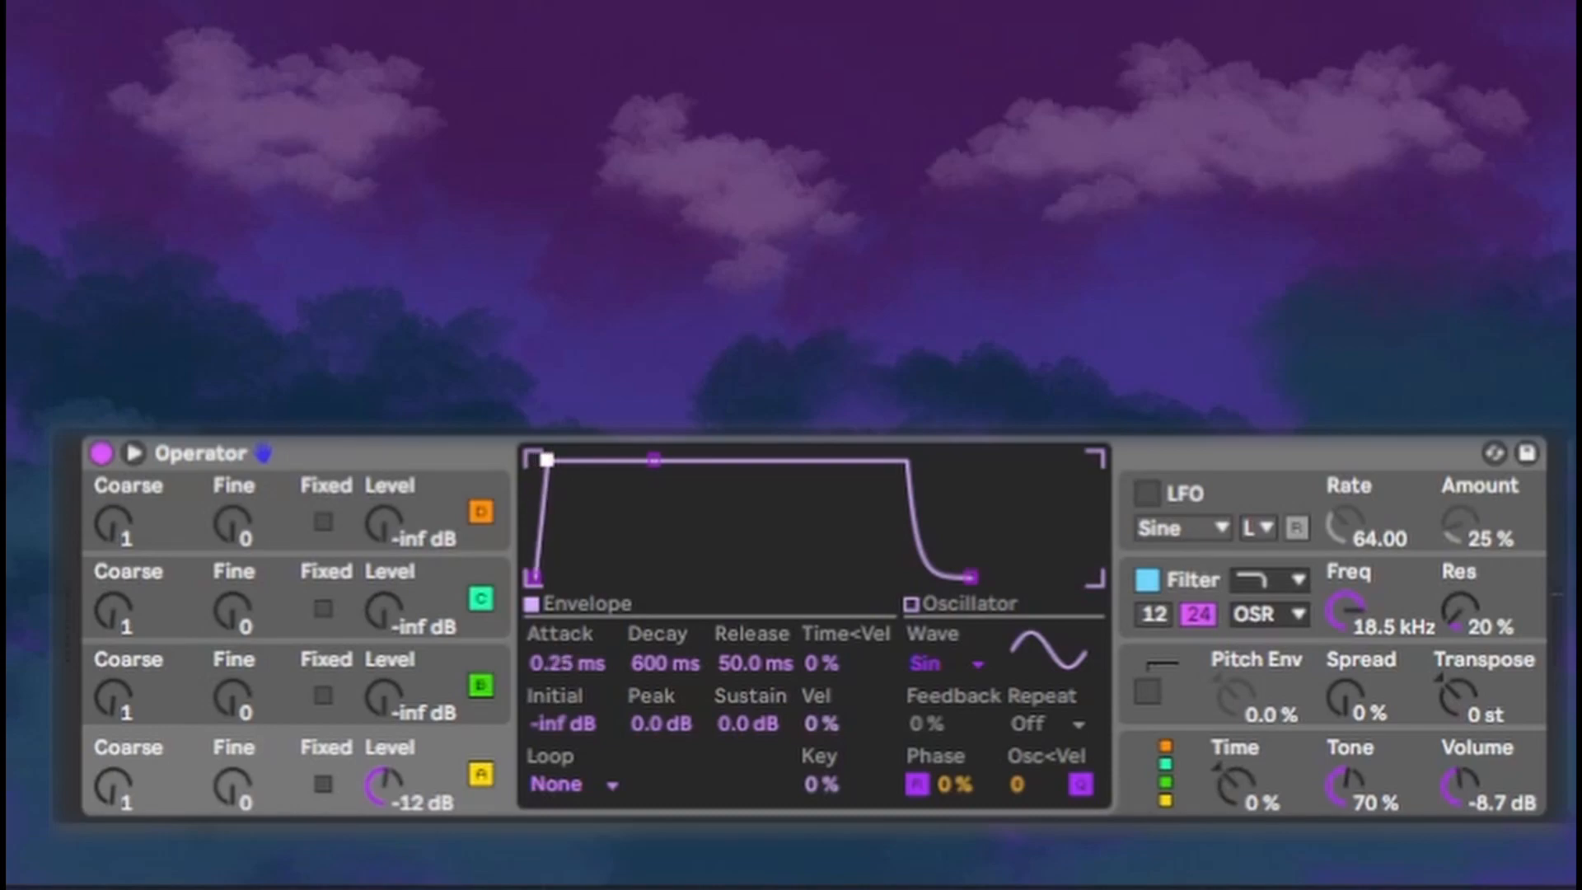
drag(471, 634, 469, 610)
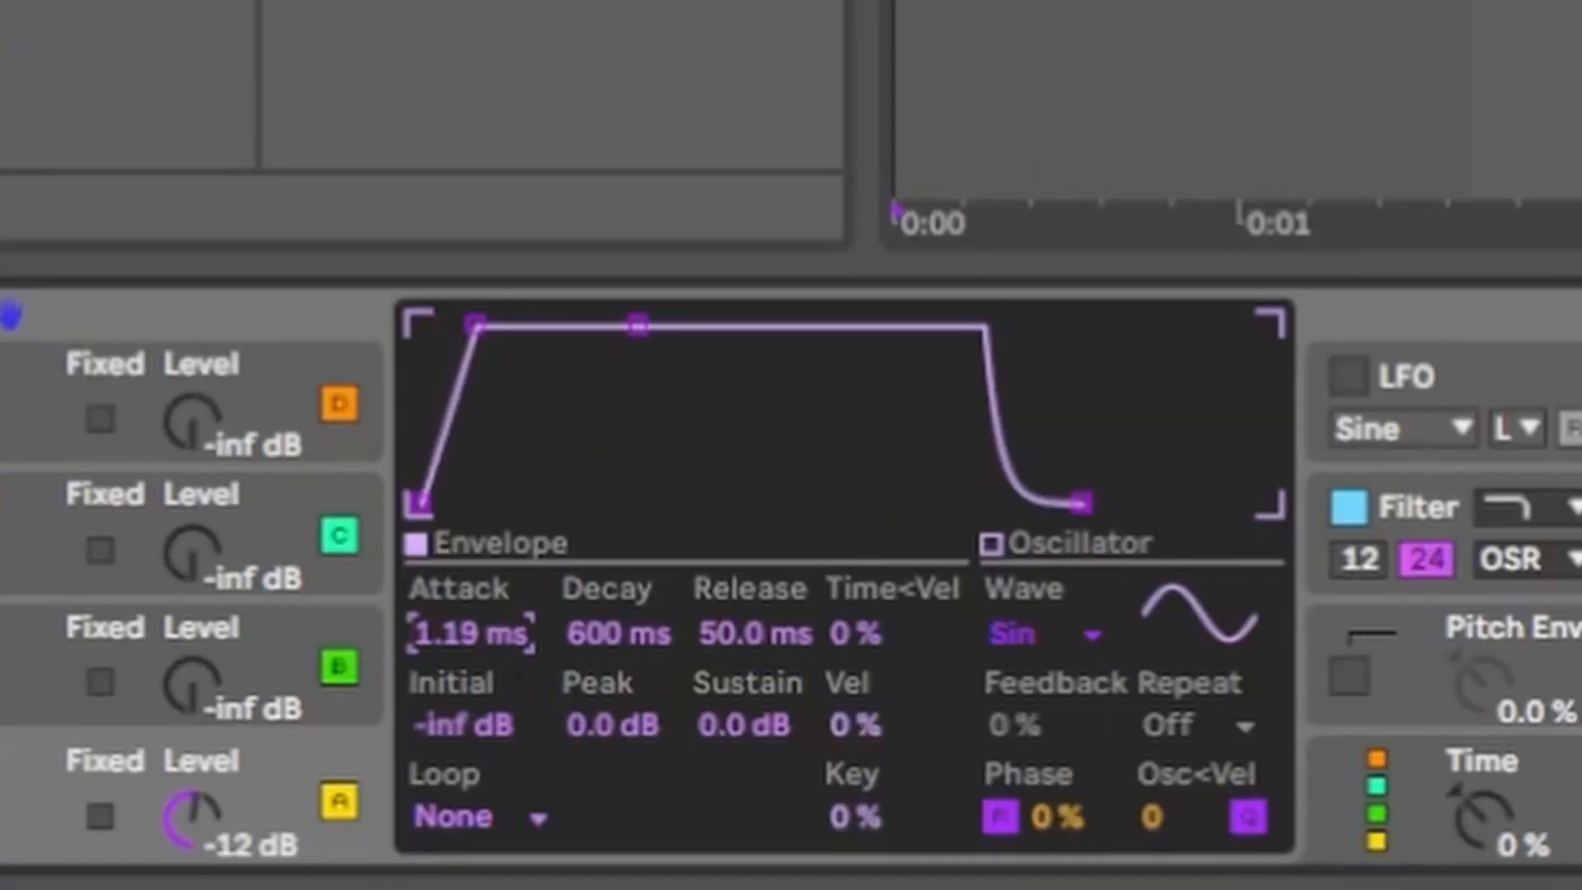
click(637, 630)
click(764, 726)
click(749, 652)
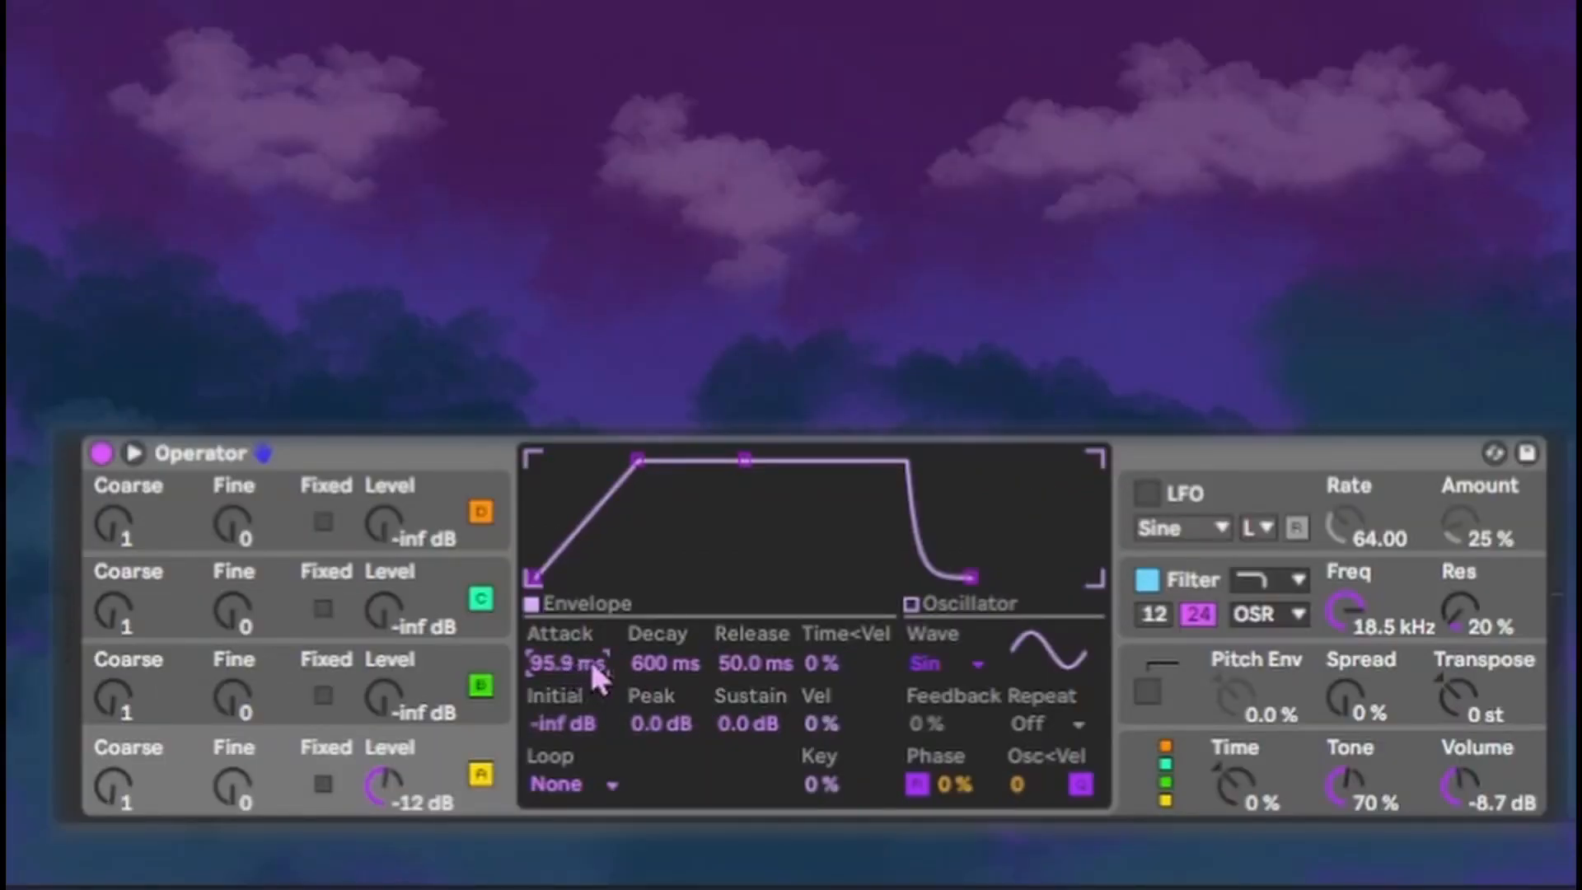
Step: Set oscillator A's envelope to about 816 ms decay, -9.1 dB sustain and 5.41 s release, and play the clip
drag(748, 724, 748, 812)
mouse_move(666, 663)
mouse_down()
mouse_move(666, 631)
mouse_move(666, 657)
mouse_up()
drag(752, 725, 768, 620)
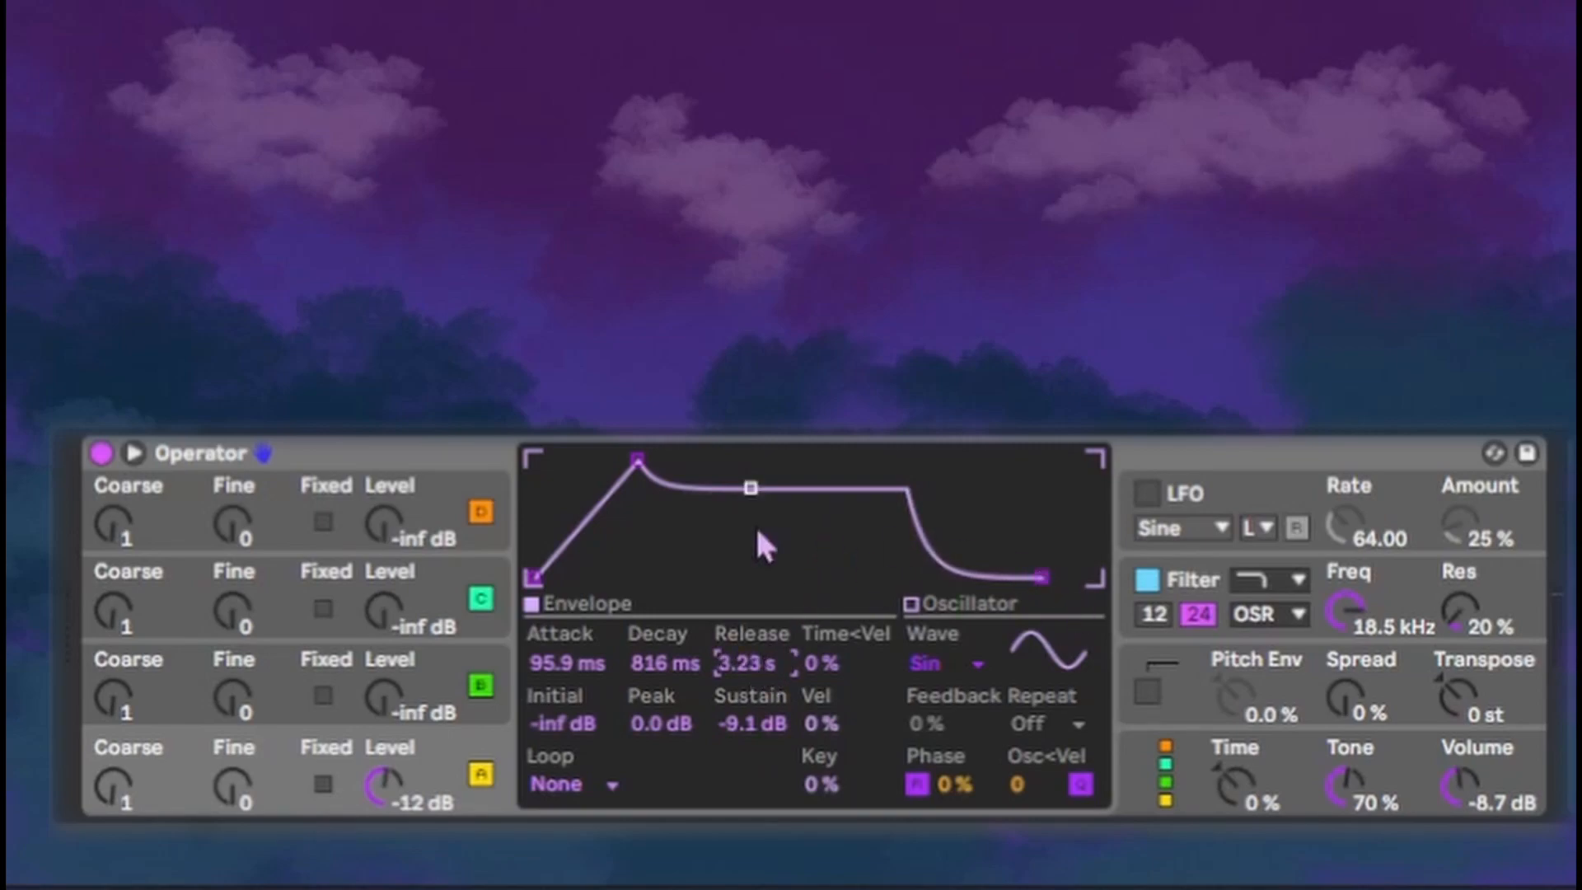
key(space)
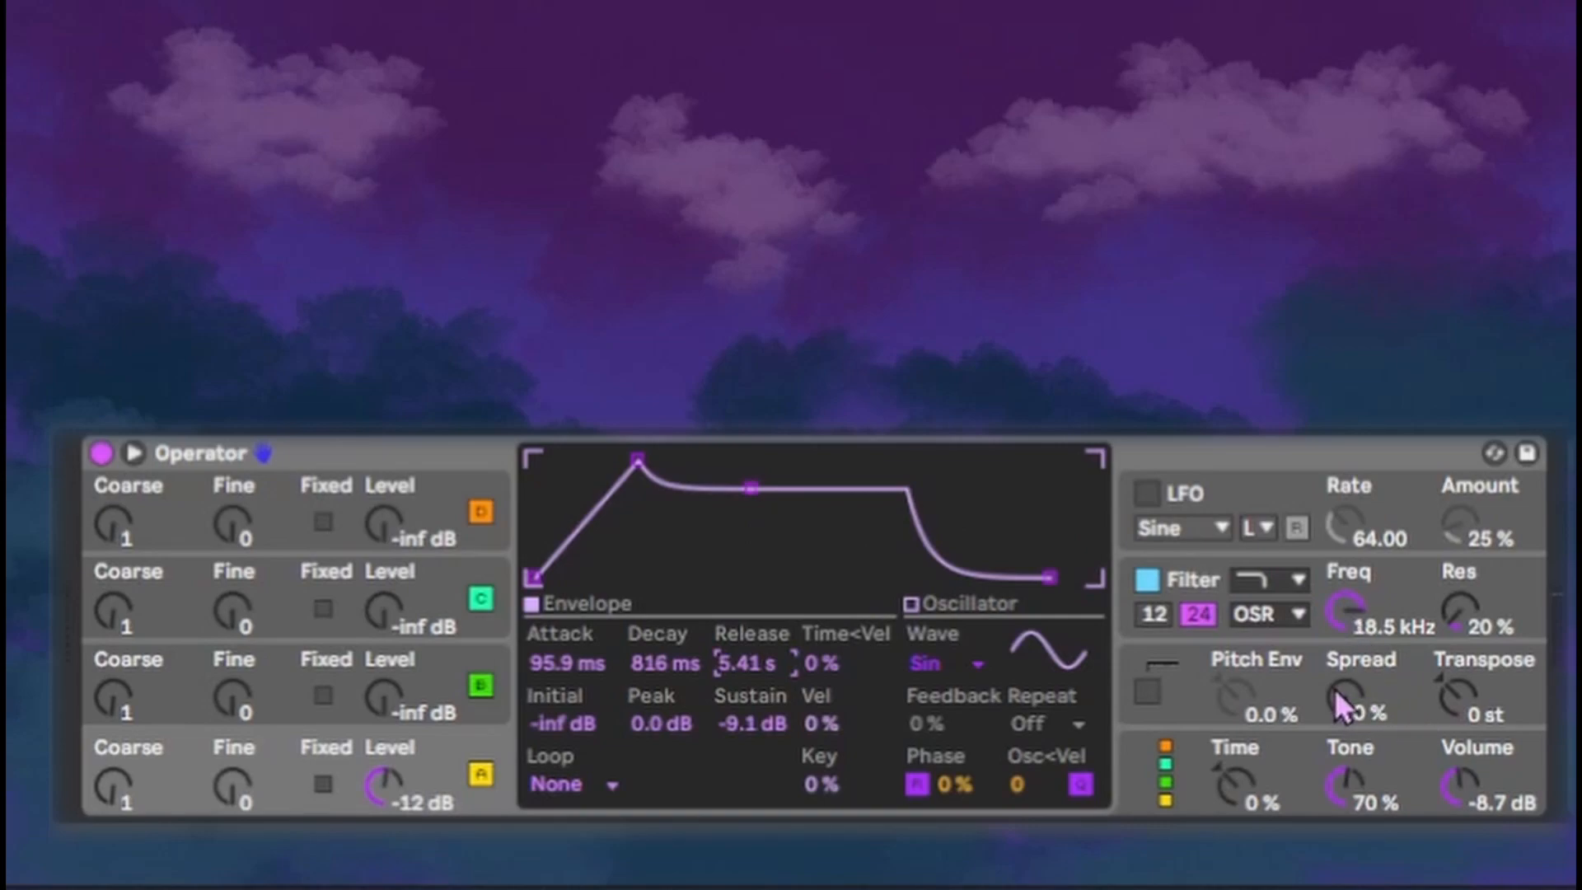
Step: Look through the settings of oscillators B, C and D, including oscillator B's waveform options
click(293, 703)
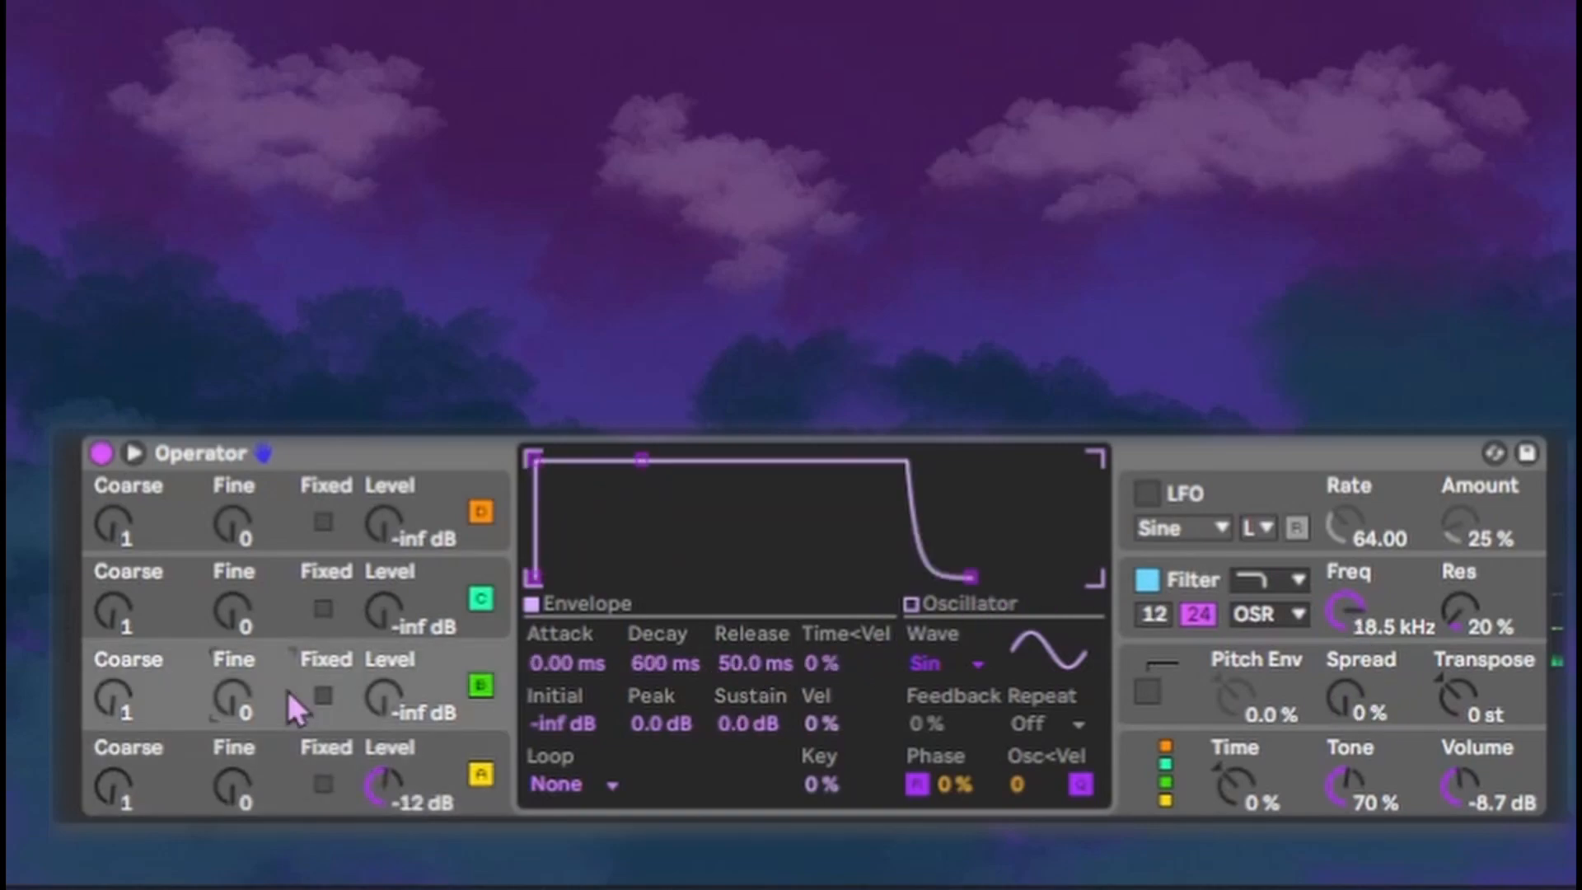
click(280, 599)
click(289, 505)
click(299, 704)
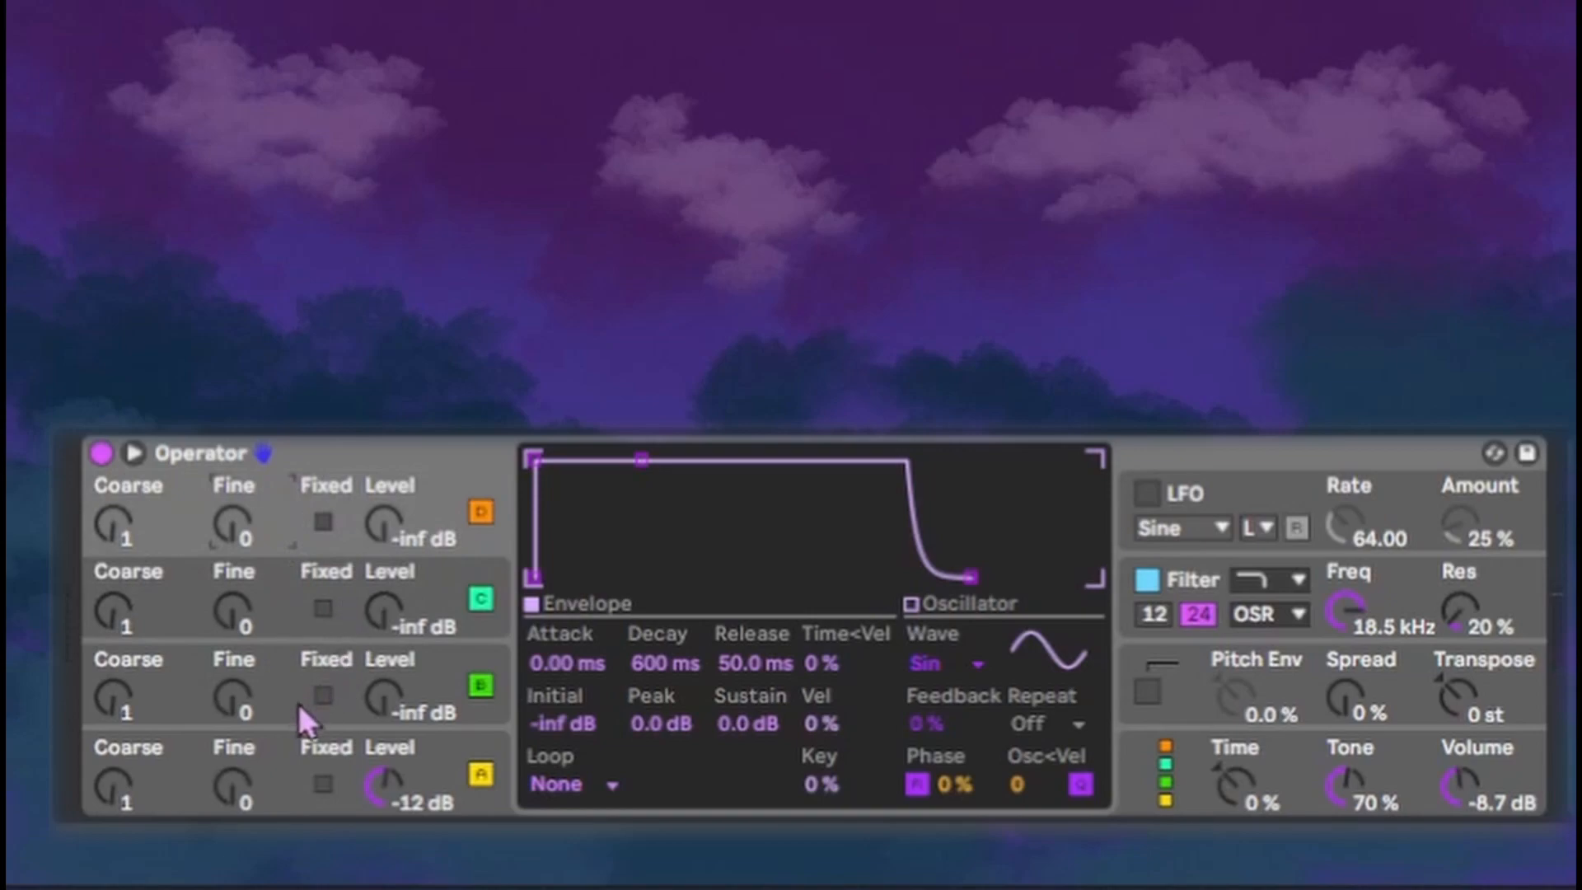
click(956, 661)
click(966, 666)
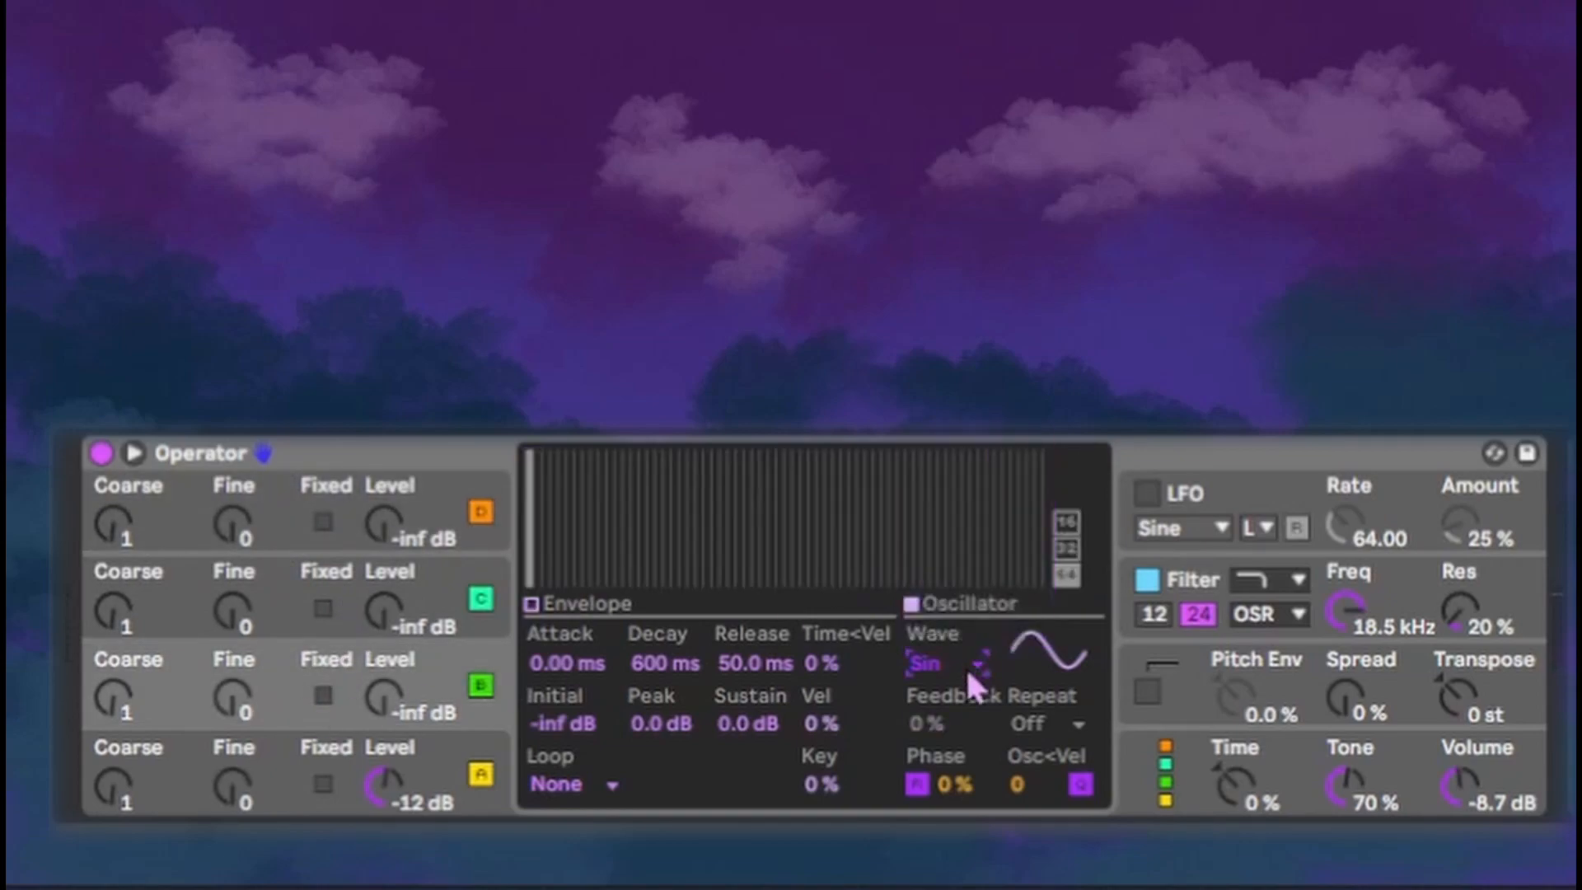
Step: Set oscillator A's waveform to Saw D and its envelope sustain to 0.0 dB
click(286, 787)
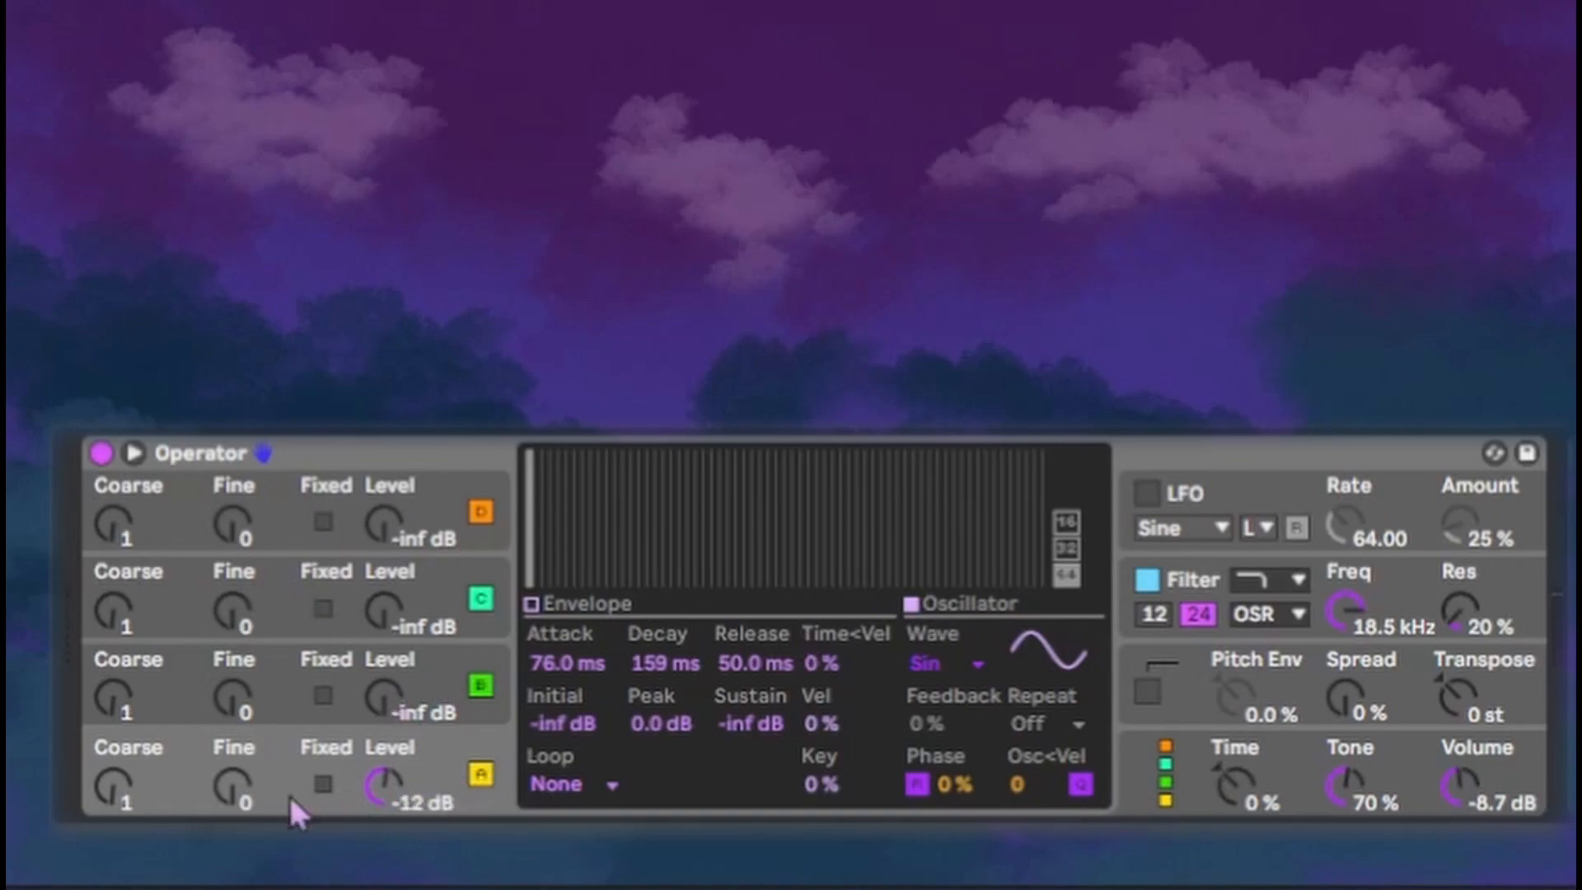
click(946, 663)
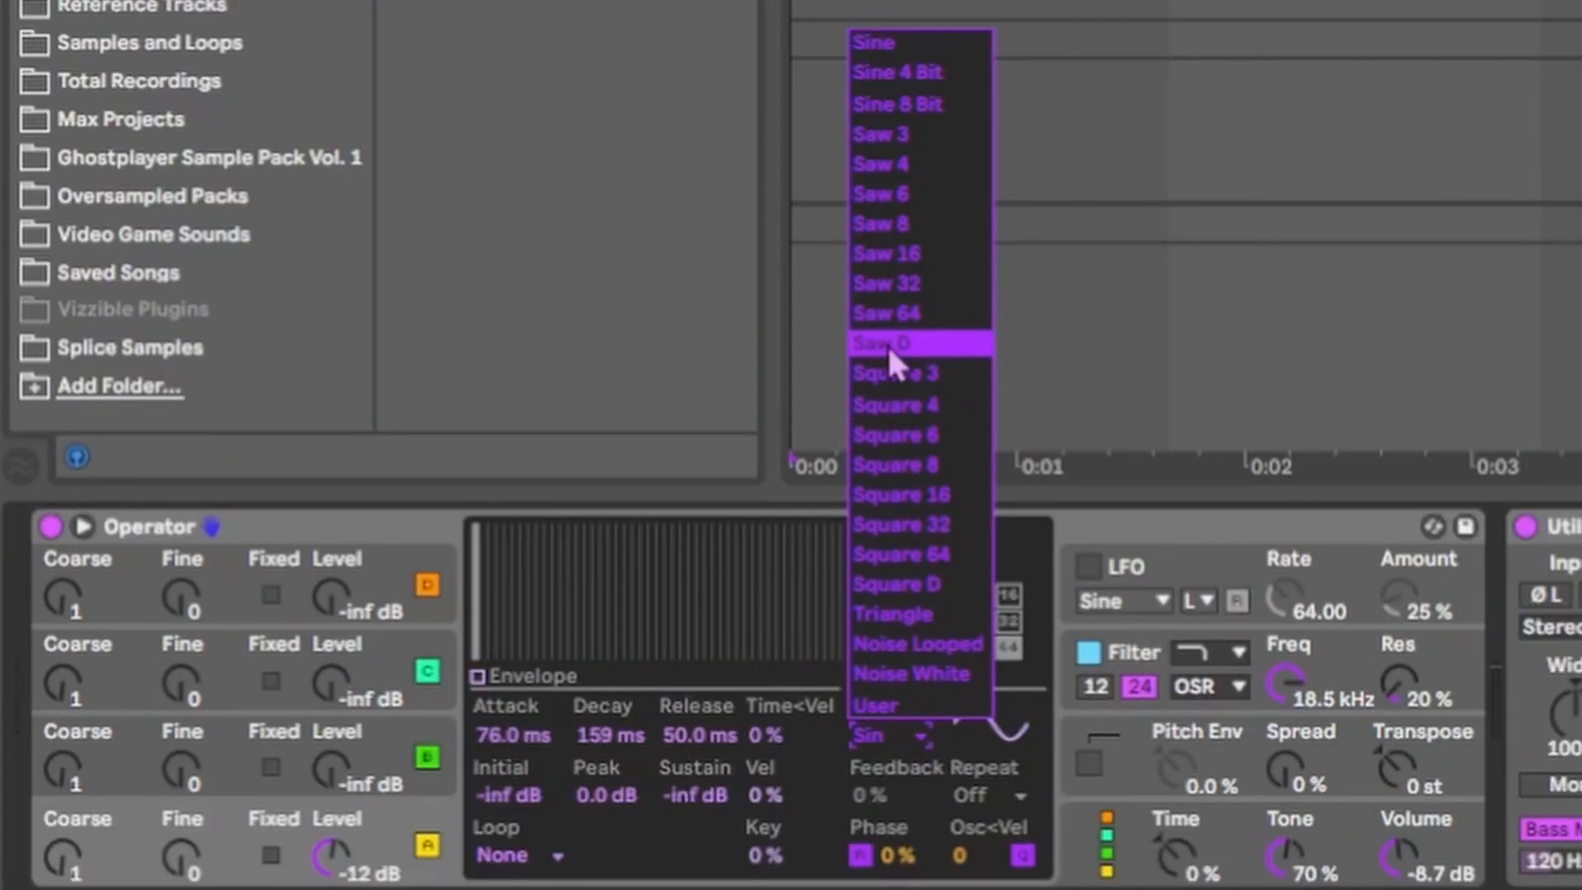
click(887, 343)
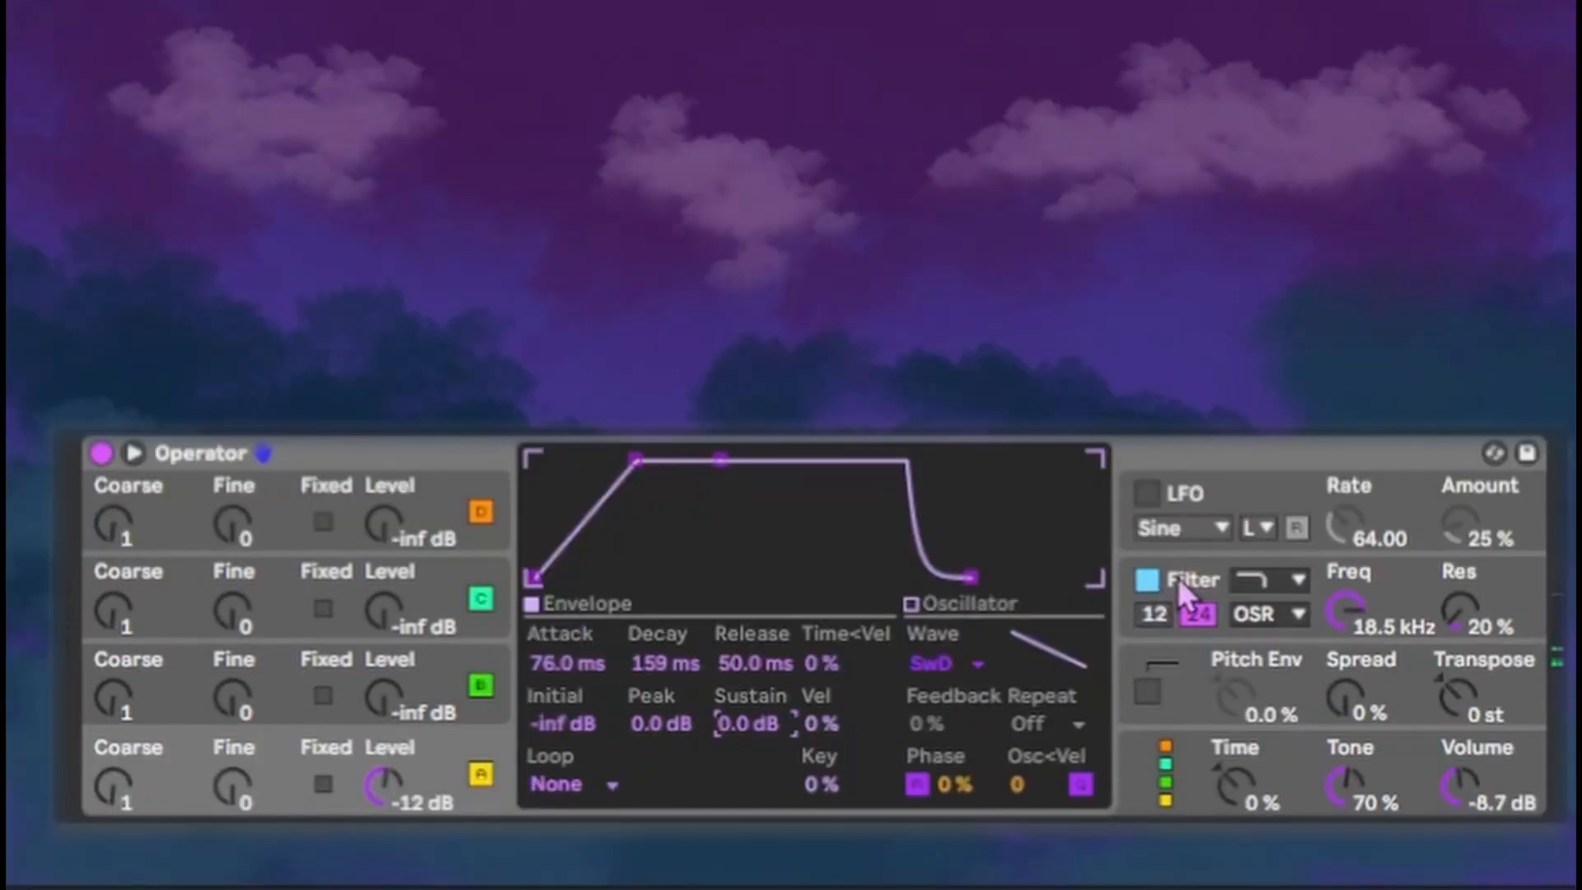
Step: Show Operator's filter response and lower the cutoff to about 88.2 Hz with about 70% resonance
click(1205, 577)
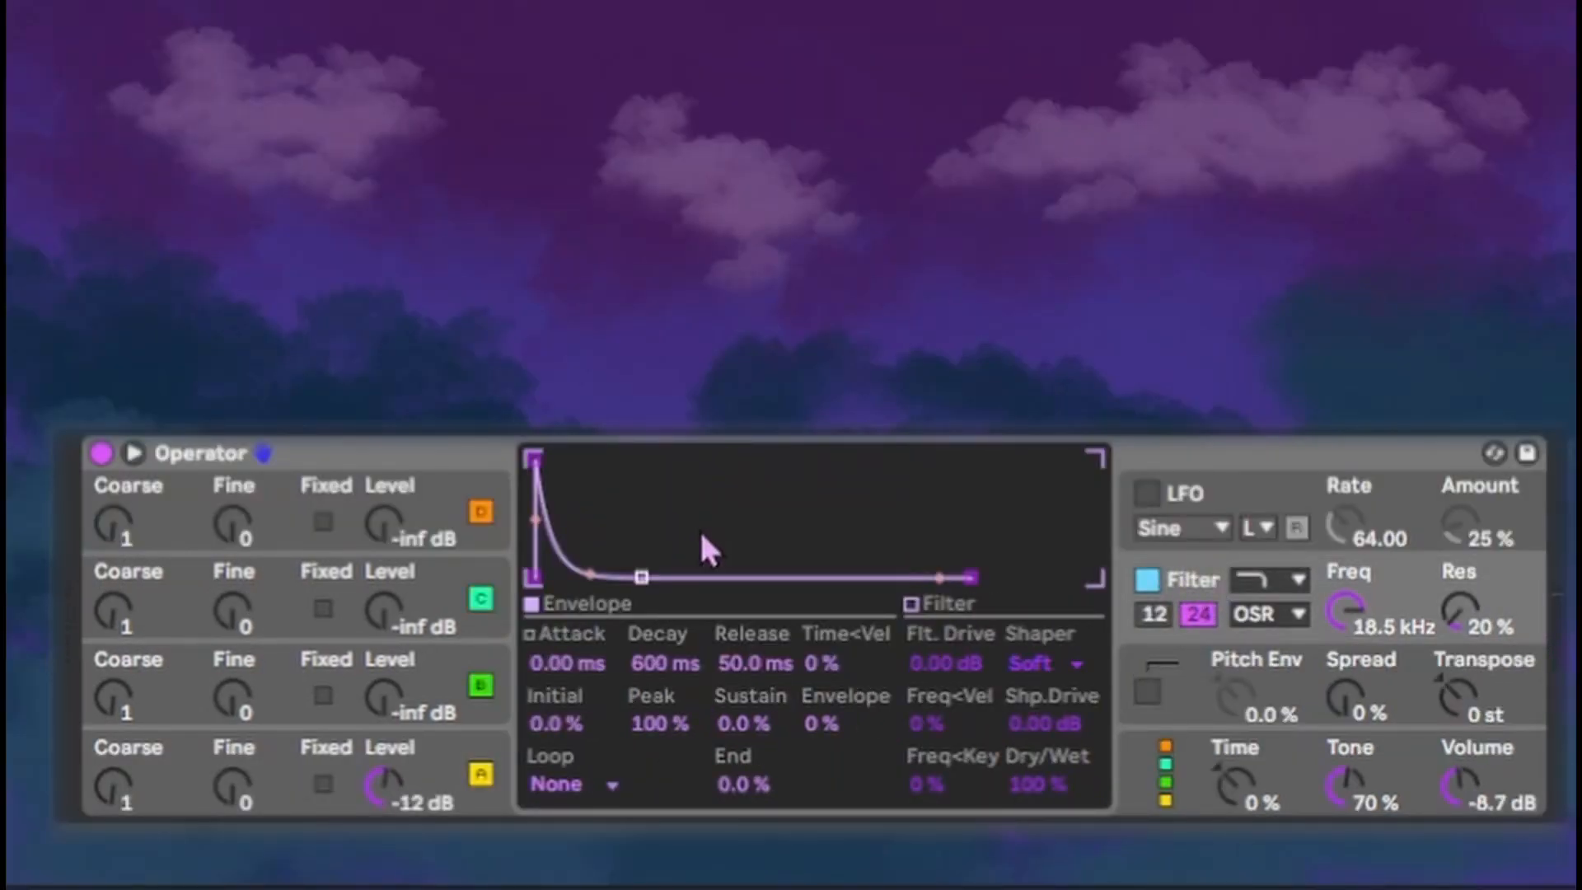
click(942, 602)
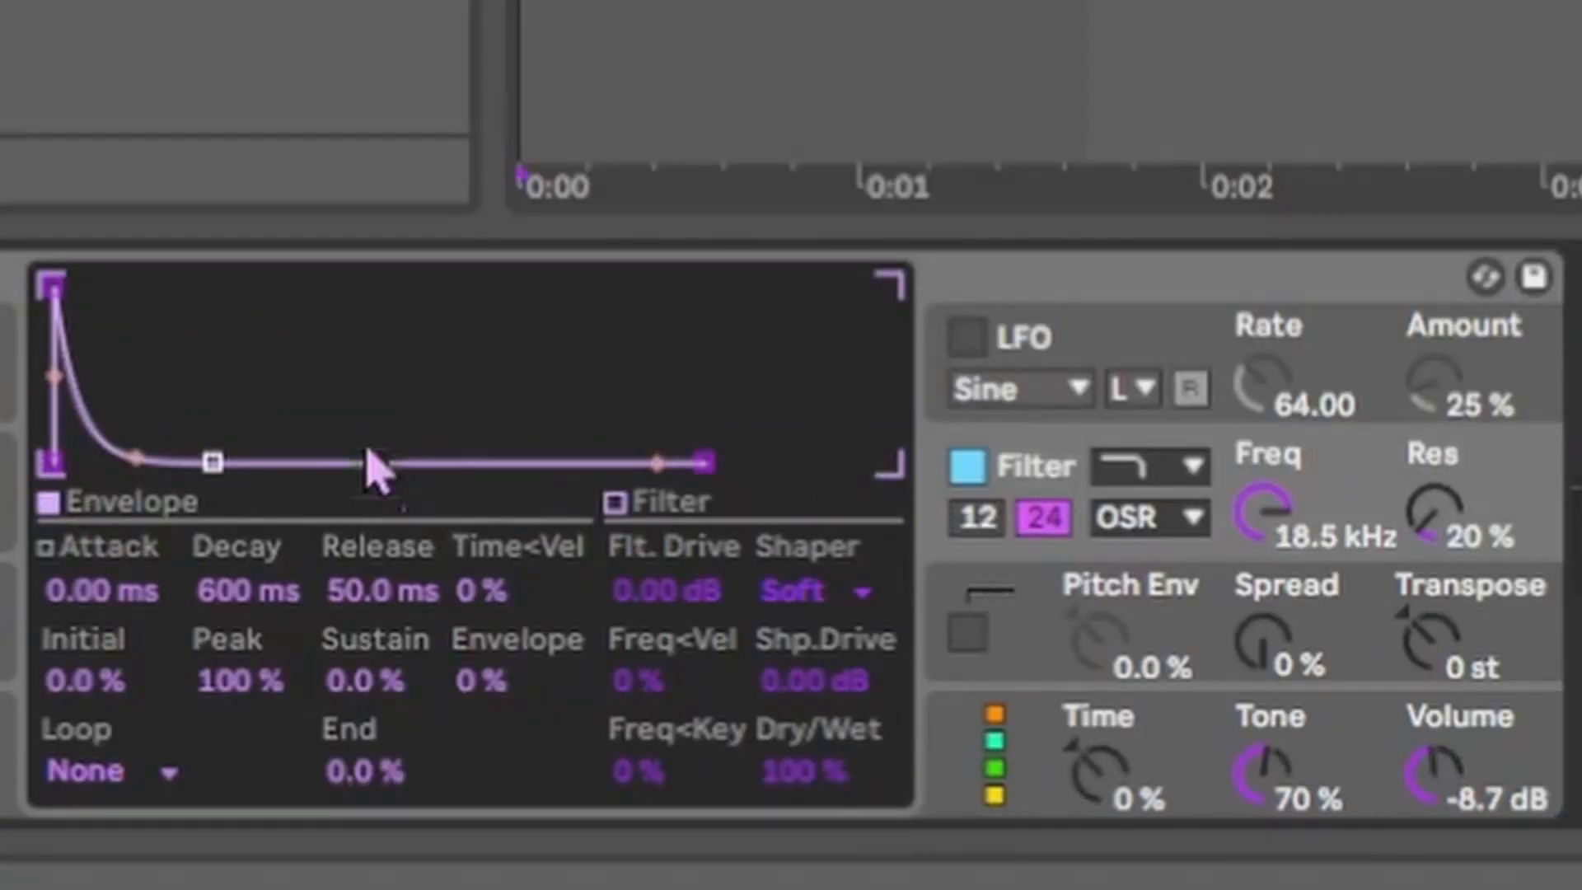
mouse_move(52, 284)
mouse_down()
mouse_move(197, 287)
mouse_move(52, 285)
mouse_up()
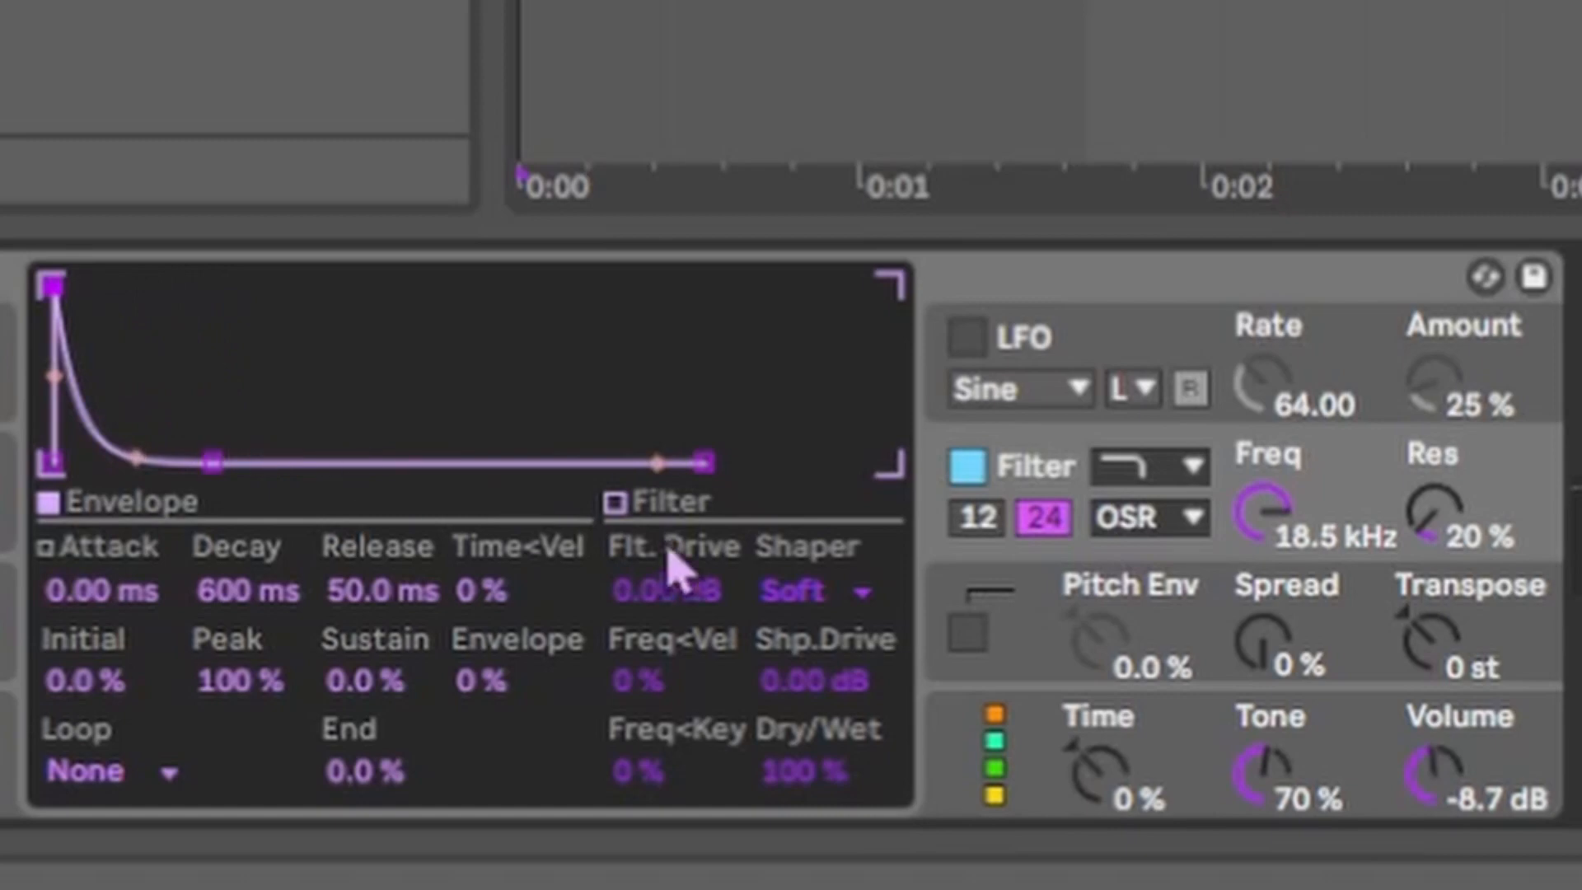
click(653, 499)
drag(882, 429, 197, 365)
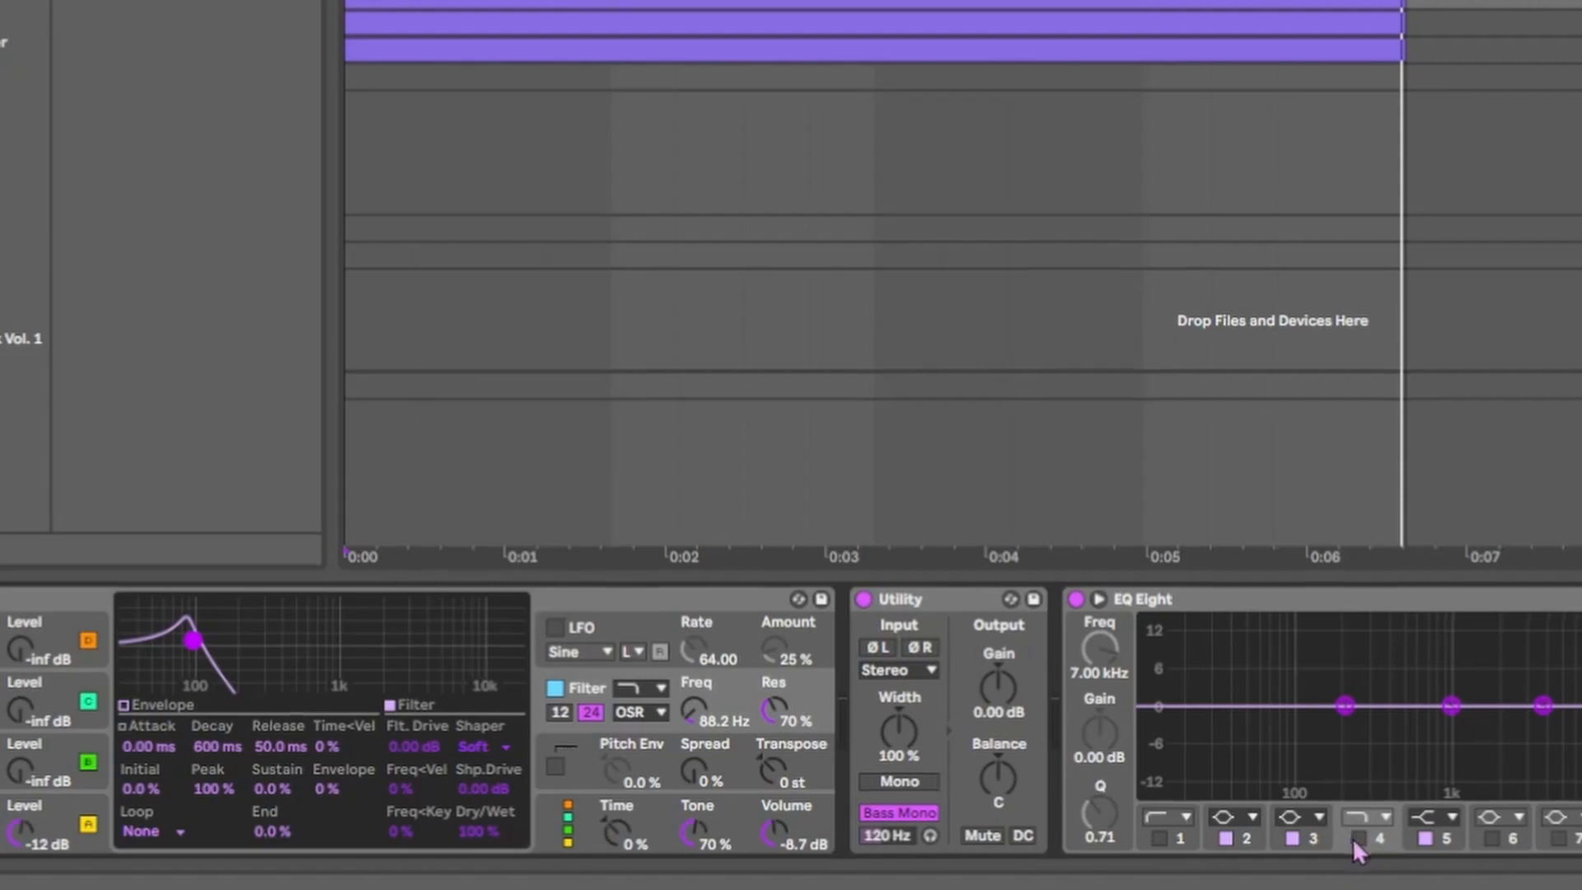
Step: Try a high-cut in EQ Eight by enabling band 4 and sweeping its frequency down
click(1356, 838)
drag(1529, 728, 1333, 709)
click(1217, 841)
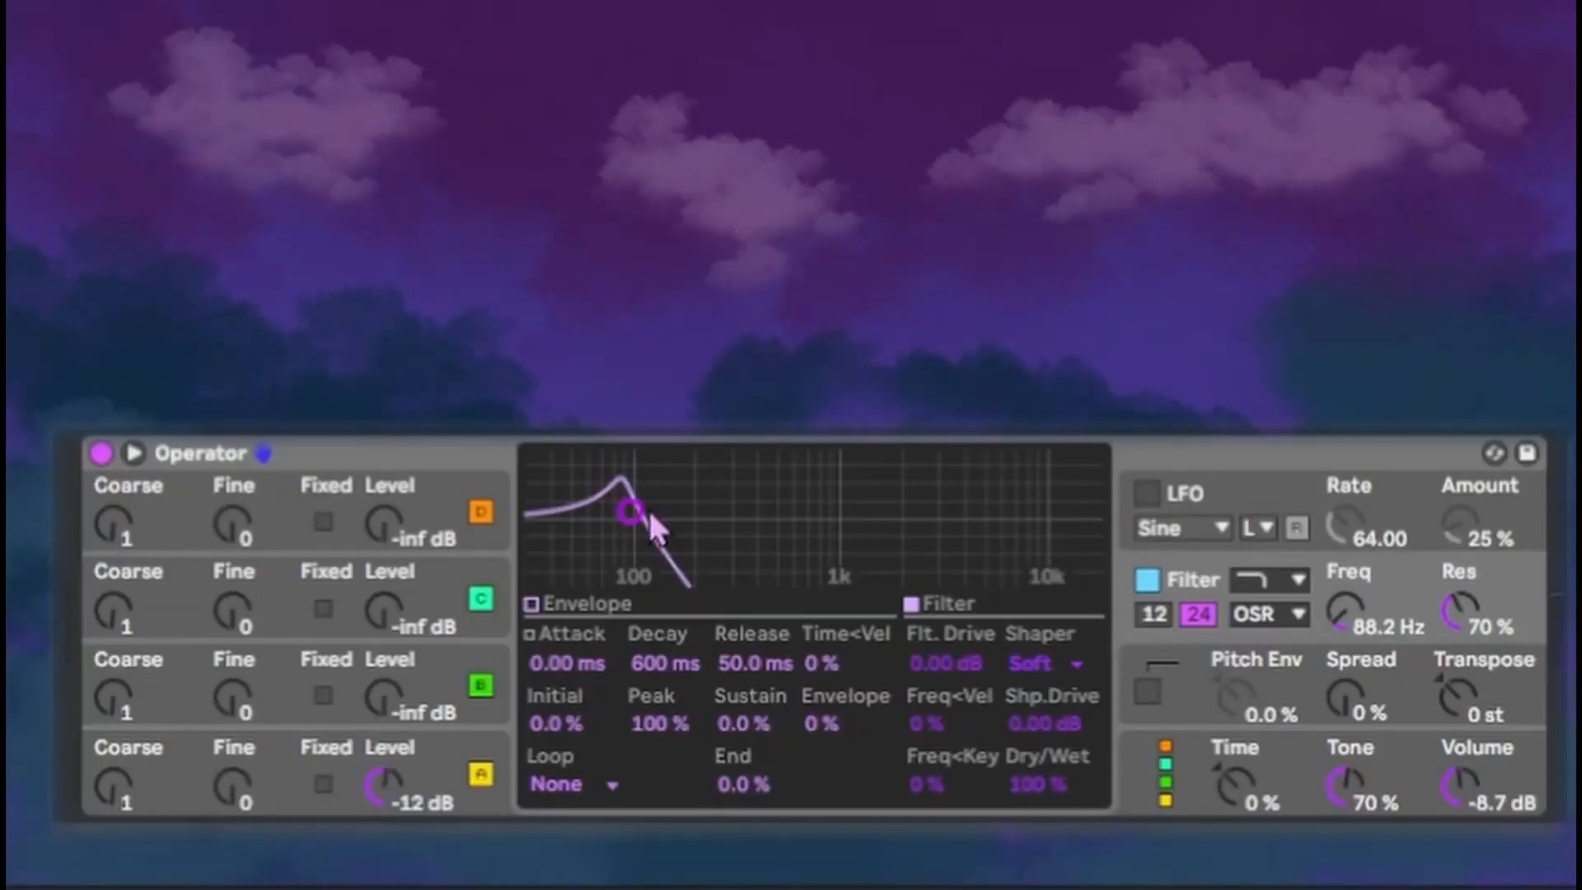
Step: Set Operator's filter to the low-pass type with a cutoff of about 549 Hz and about 61% resonance
drag(651, 511, 906, 534)
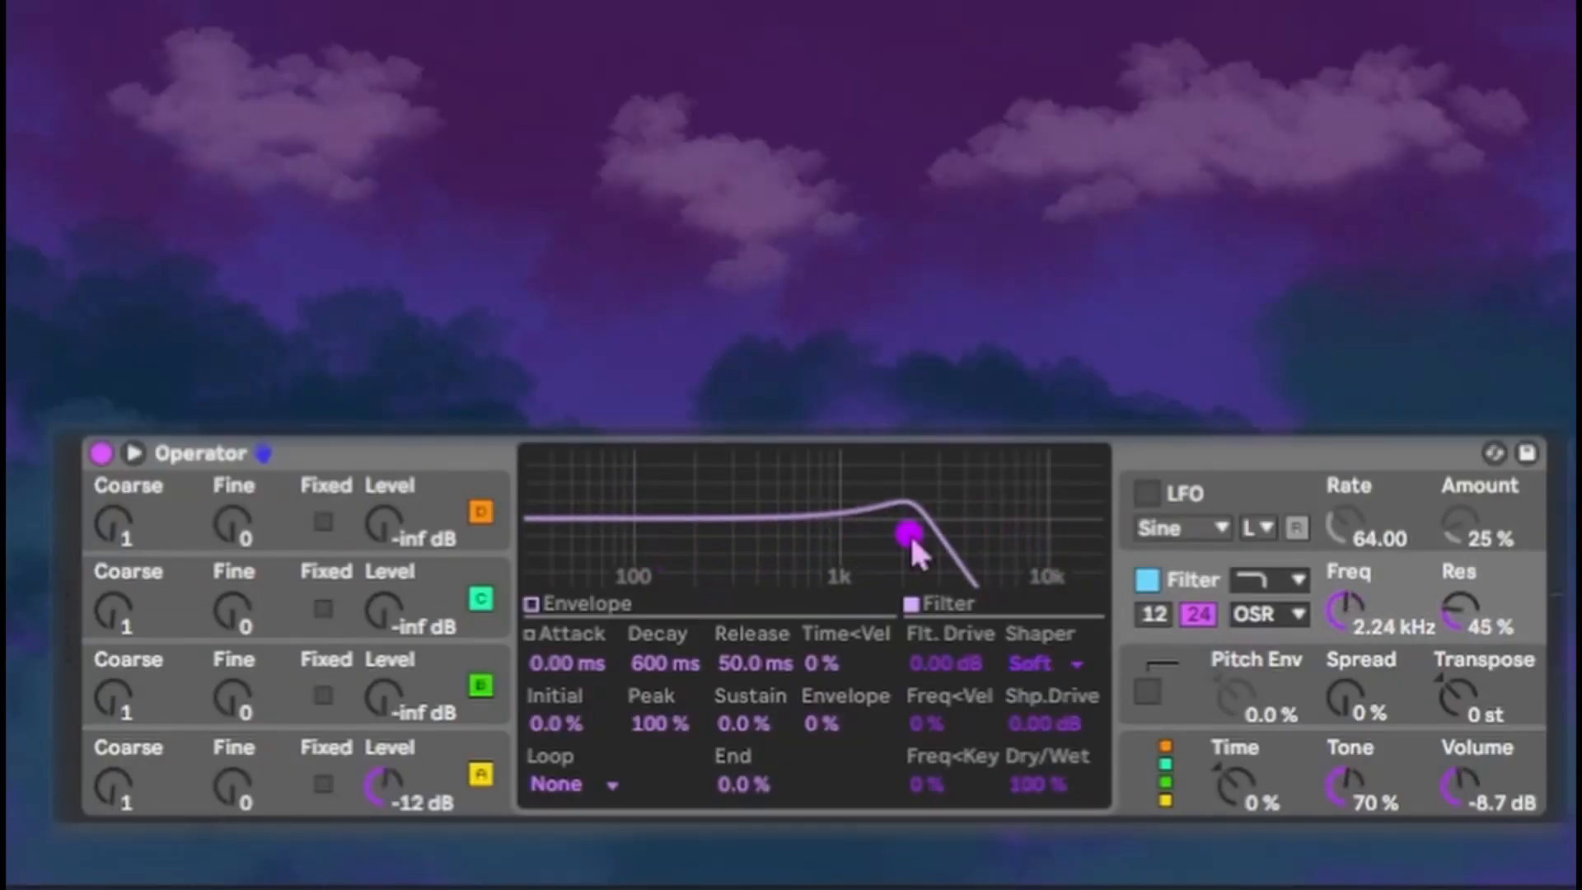
click(1269, 579)
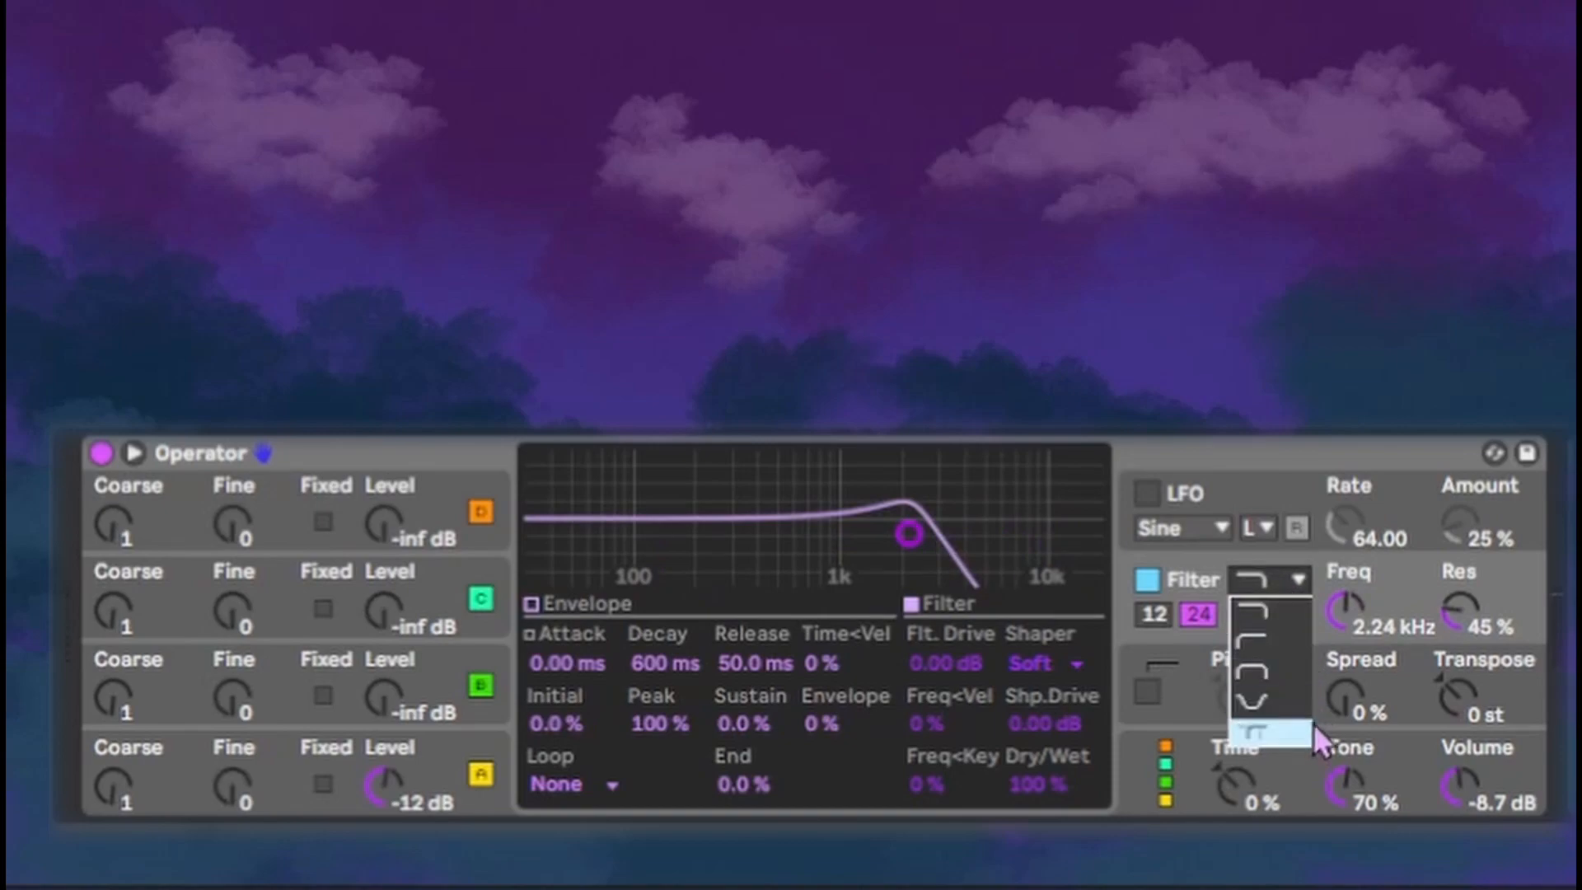
click(1288, 609)
drag(925, 532, 791, 519)
Step: Set the filter's envelope amount to 100%
click(561, 600)
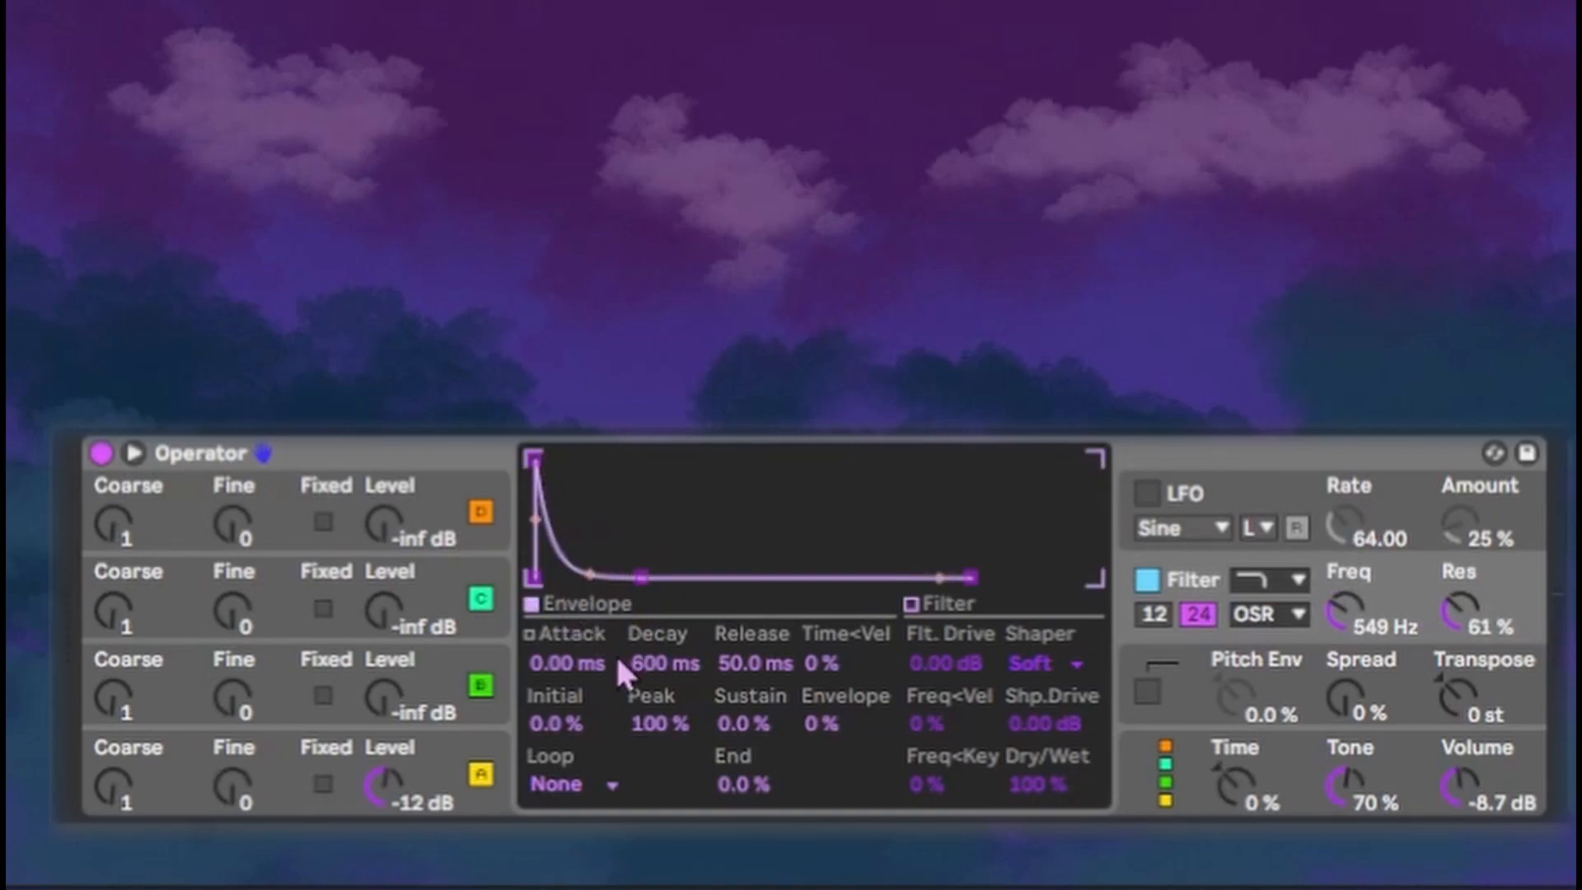
drag(824, 723, 824, 705)
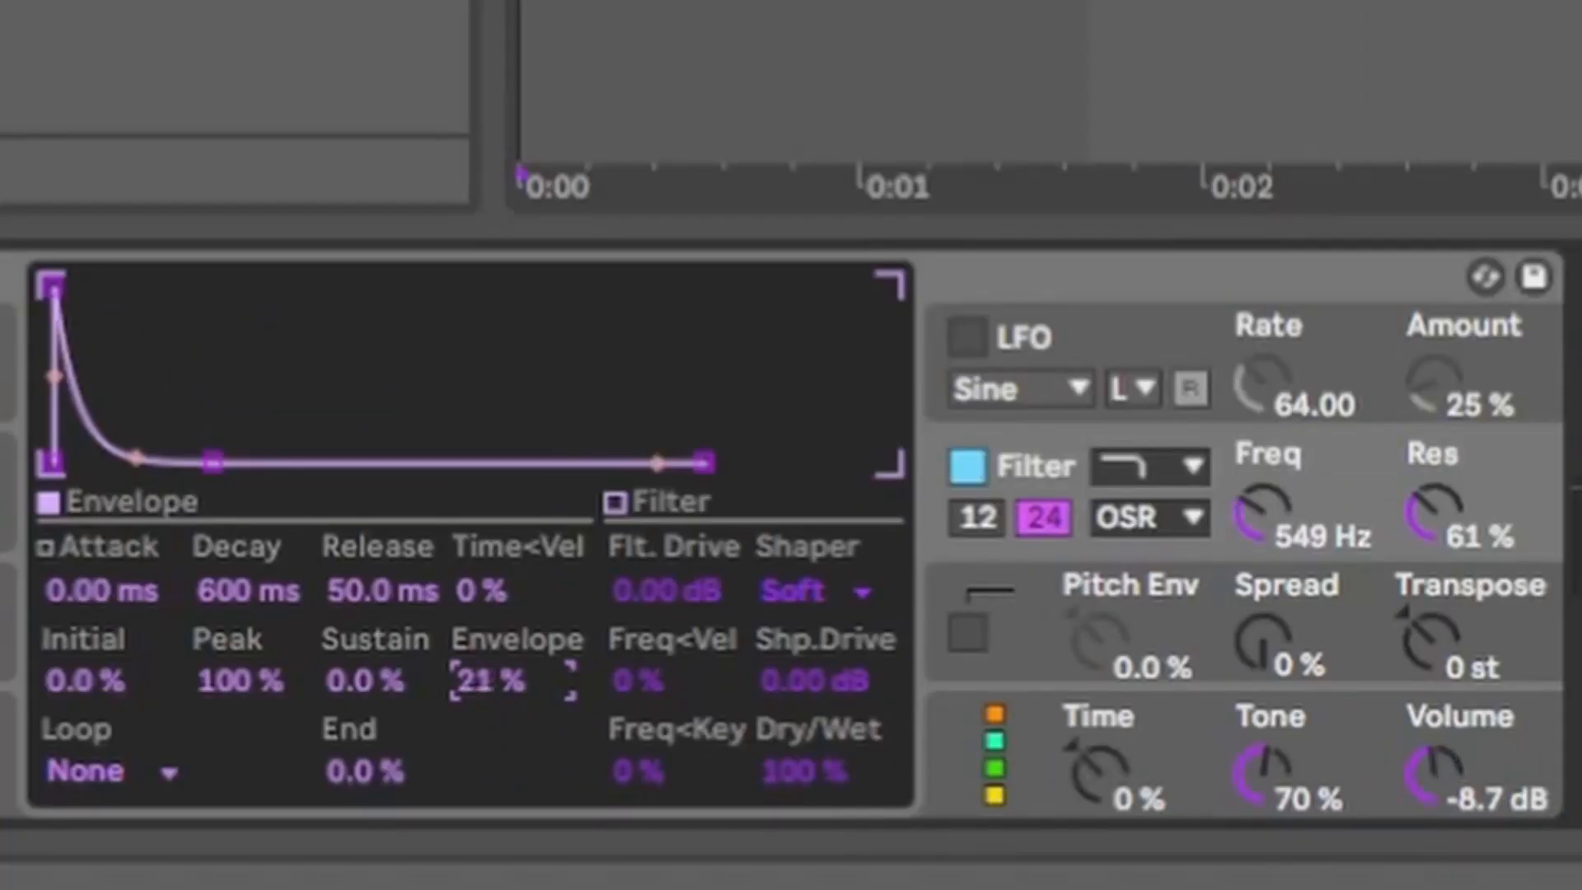
drag(495, 719, 516, 689)
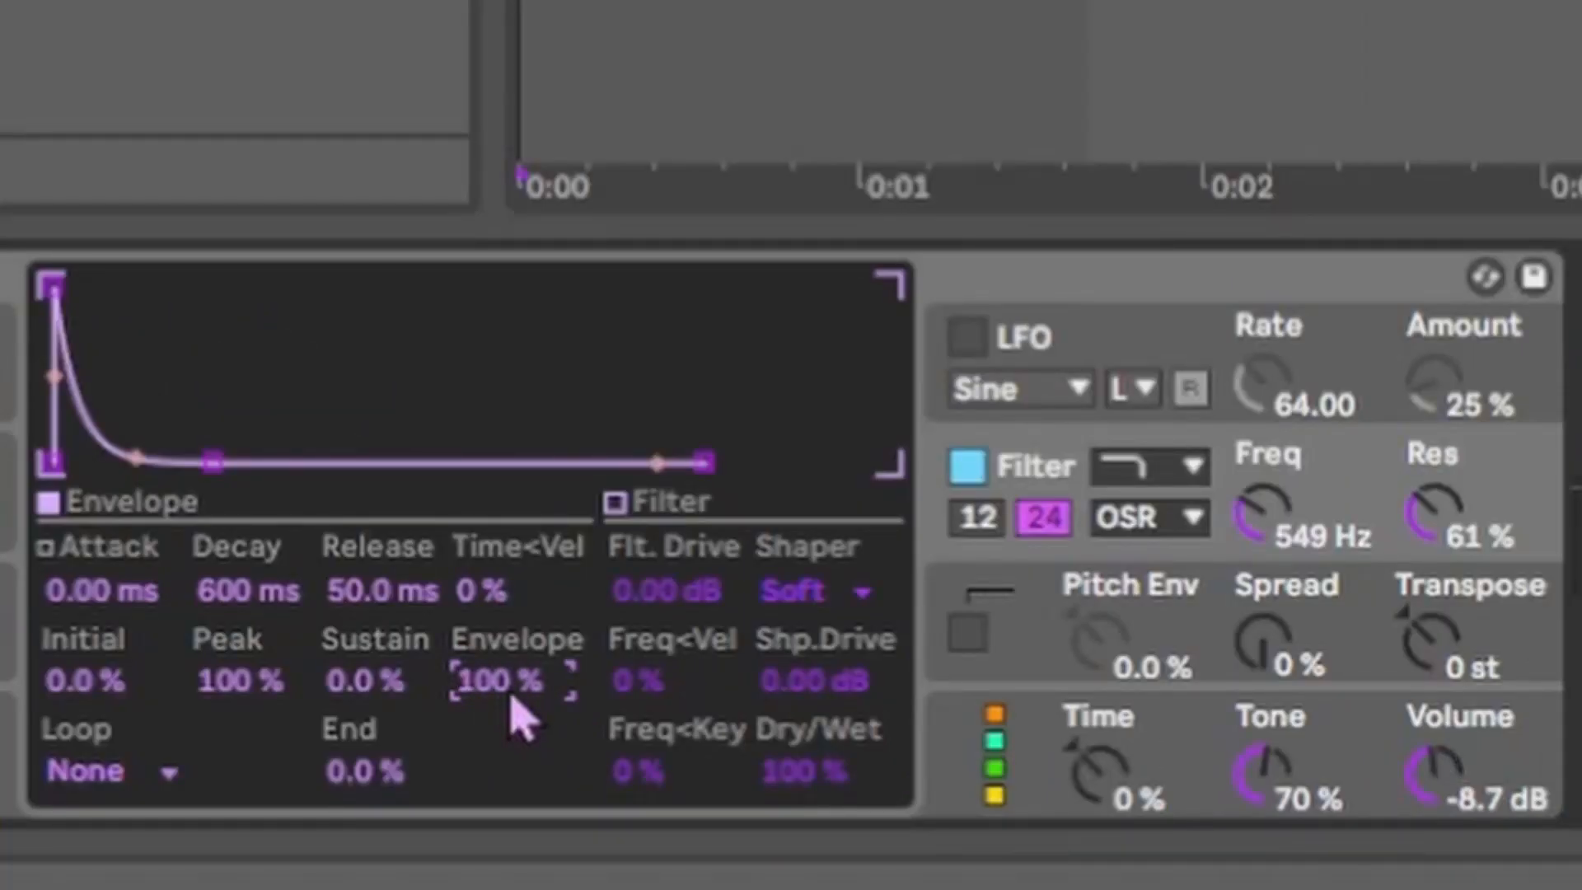
Step: Try shorter decays on the filter envelope, settle on about 4.32 s, and try out a longer attack
mouse_move(211, 463)
mouse_down()
mouse_move(233, 463)
mouse_move(205, 463)
mouse_up()
drag(278, 580, 279, 588)
click(536, 684)
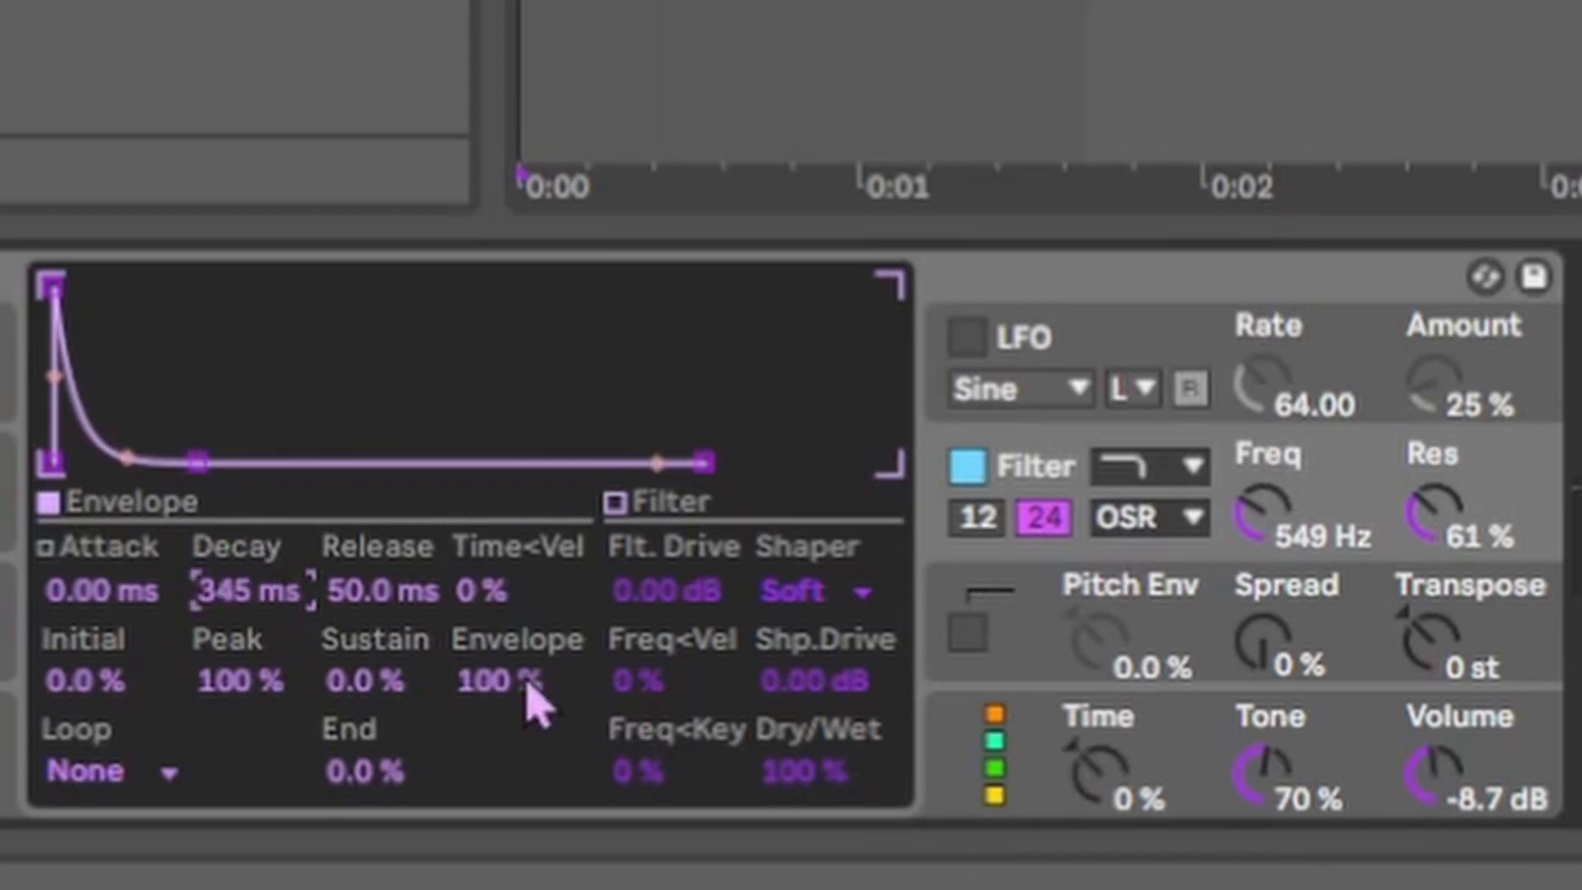
mouse_move(197, 461)
mouse_down()
mouse_move(233, 462)
mouse_move(168, 461)
mouse_up()
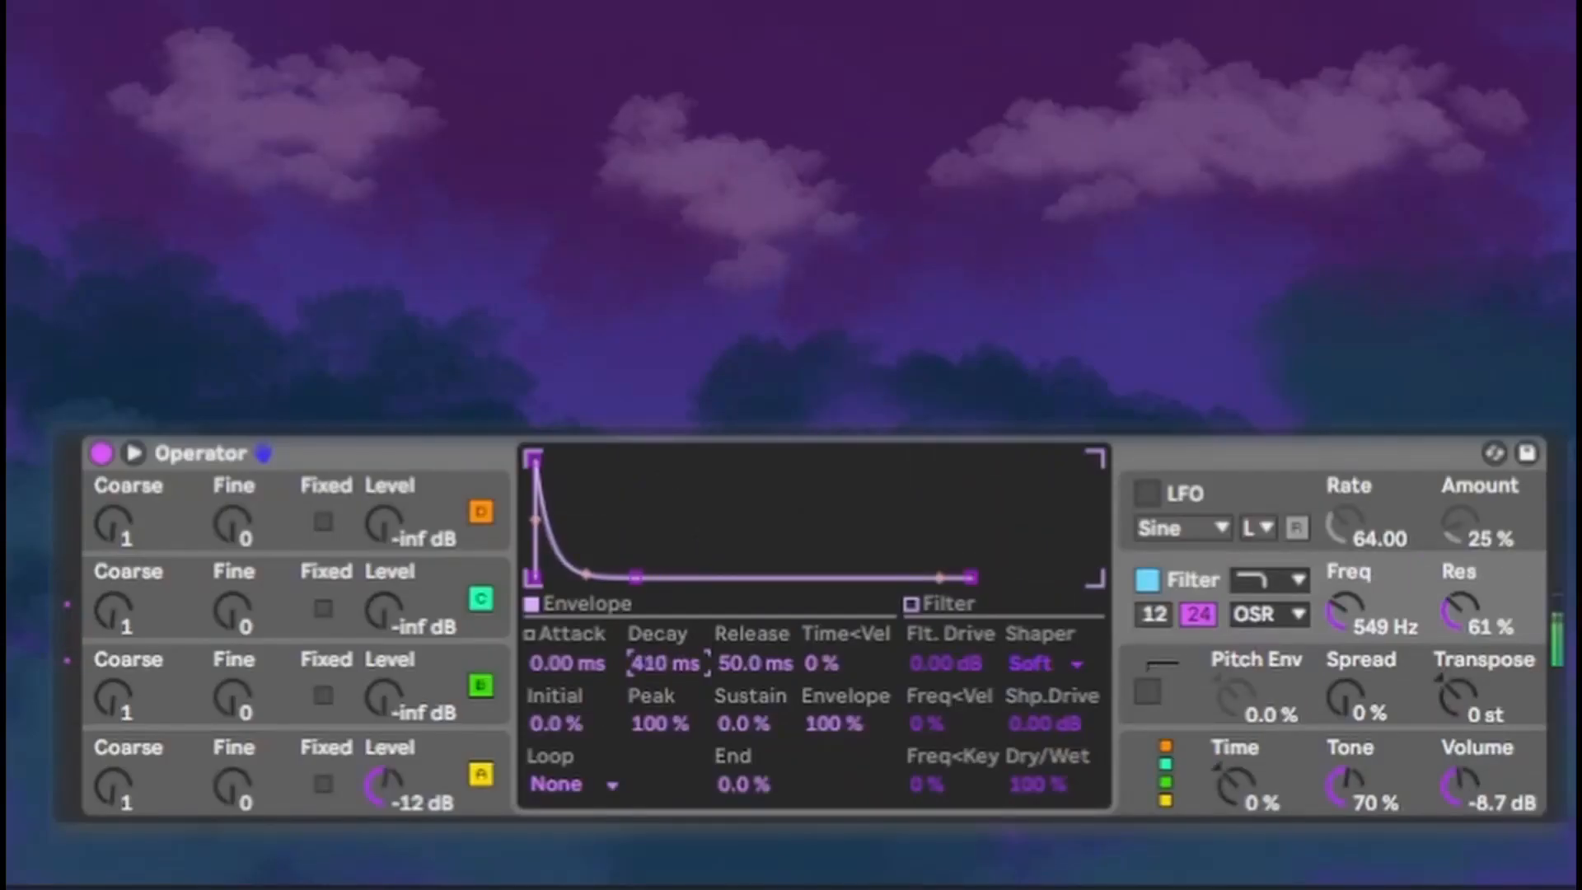
drag(611, 577, 689, 583)
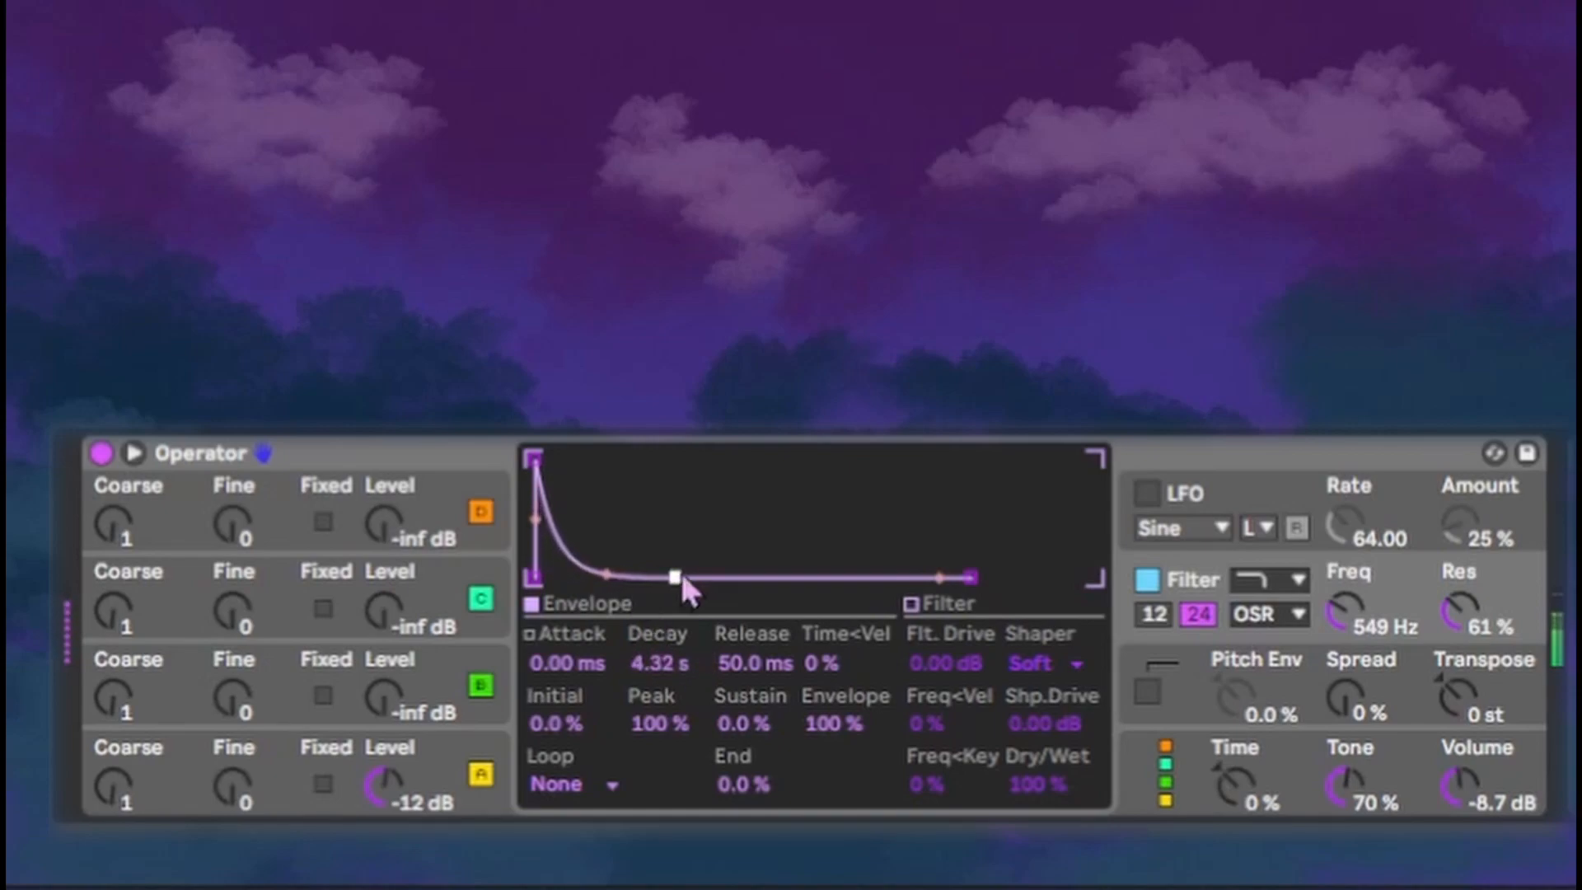
drag(534, 459, 677, 459)
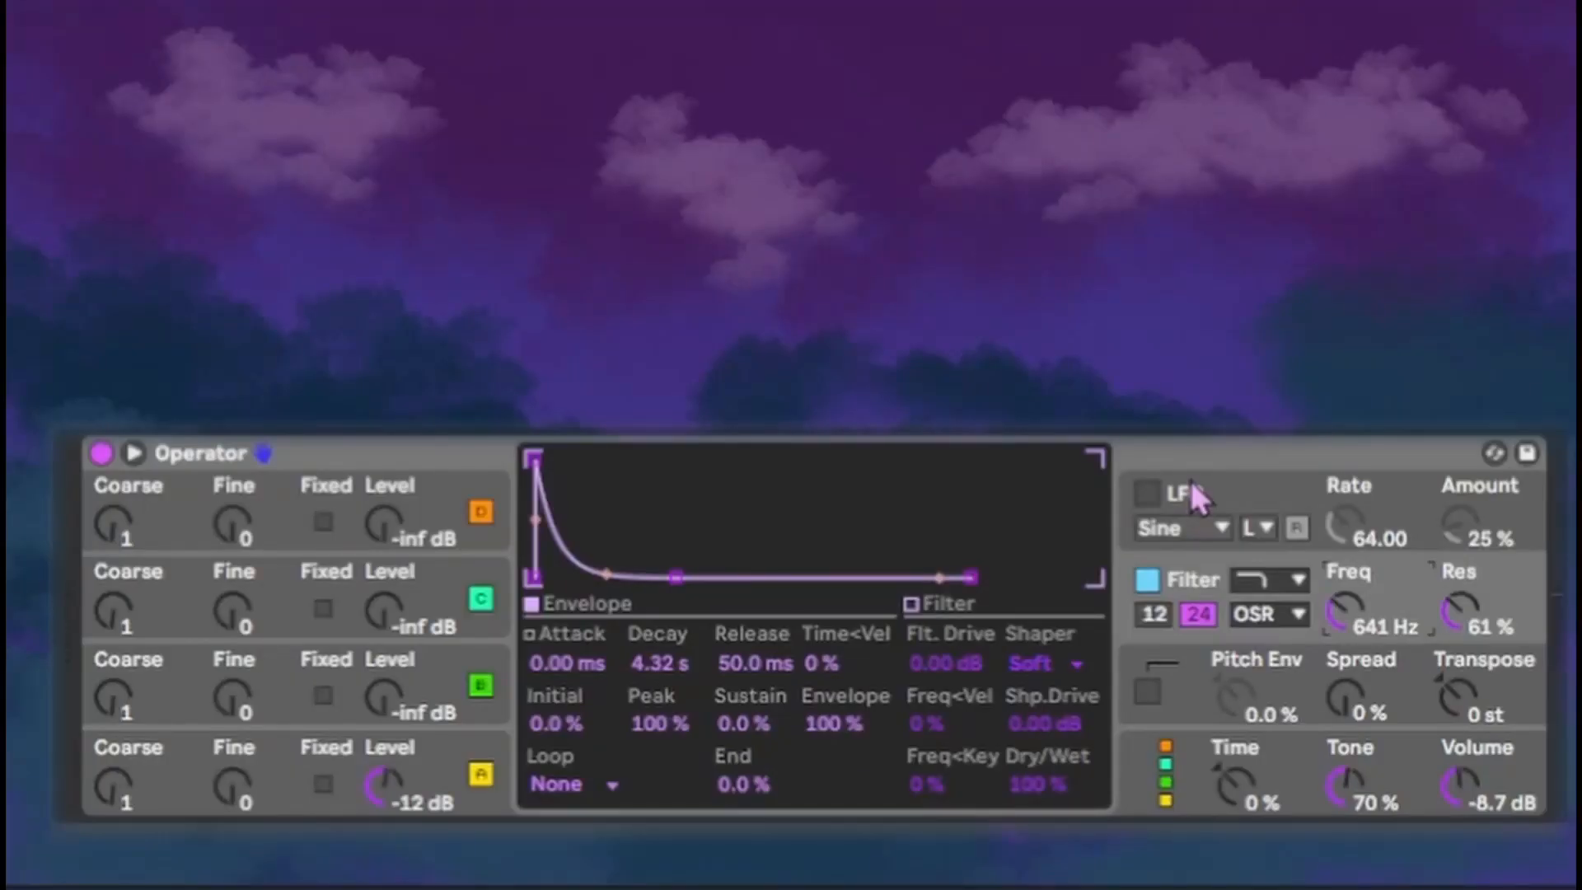
Step: Try raising the filter drive and look through the filter circuit types, keeping OSR selected
click(936, 669)
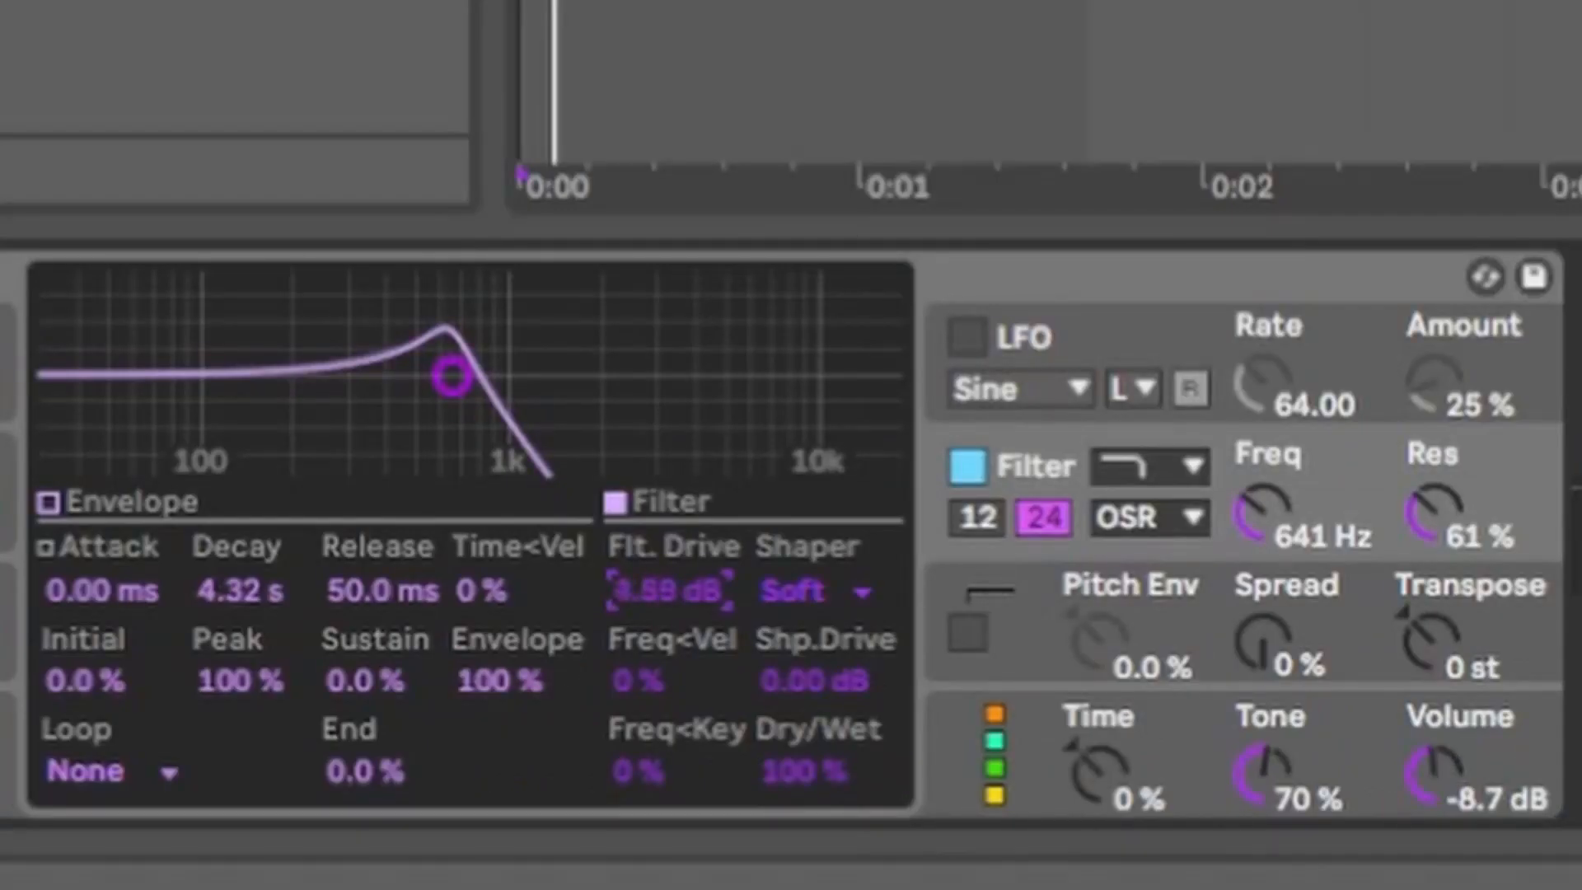
drag(651, 606, 651, 590)
click(1187, 519)
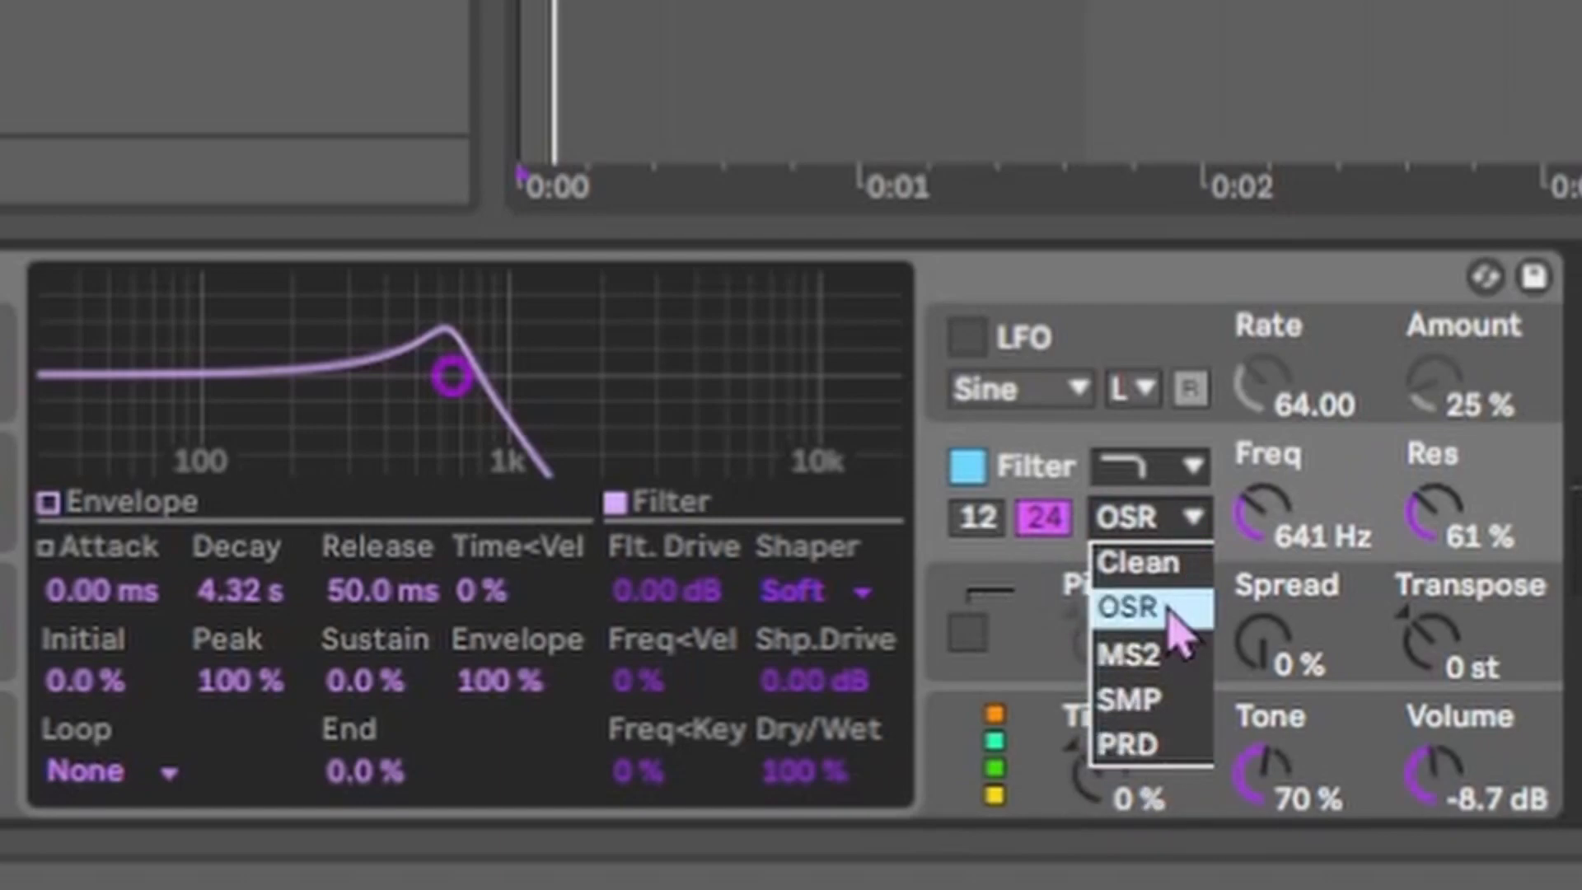
click(1178, 630)
click(1166, 527)
click(1172, 535)
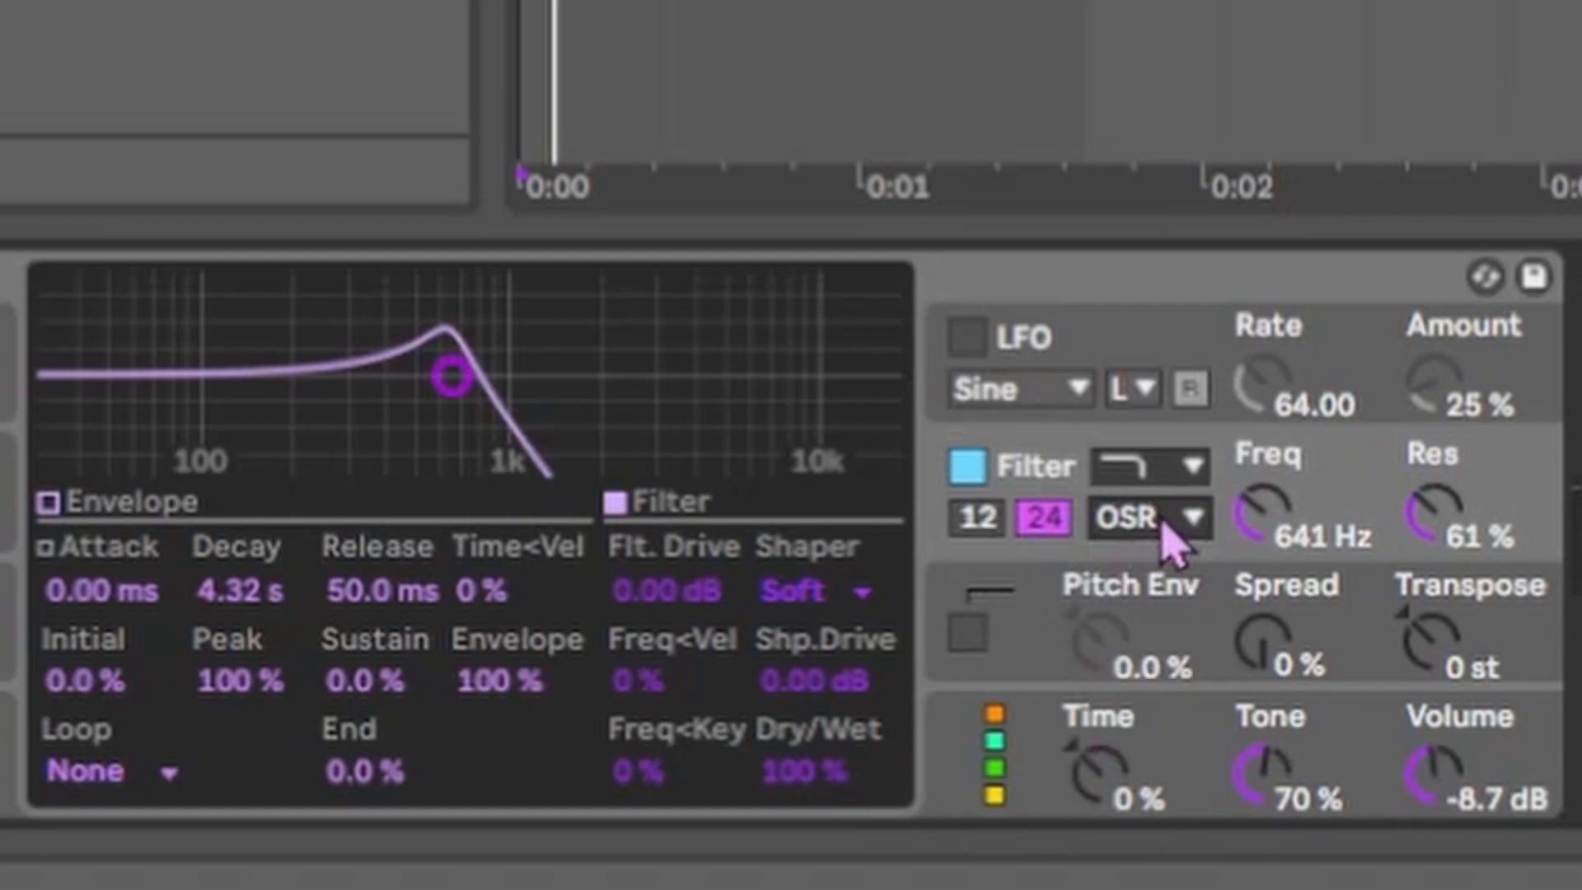
Step: Look through the filter's shaper types and try out the shaper drive and dry/wet controls, keeping the Soft shaper
click(814, 593)
click(857, 677)
mouse_move(866, 706)
mouse_down()
mouse_move(866, 684)
mouse_move(867, 704)
mouse_up()
click(847, 607)
click(847, 607)
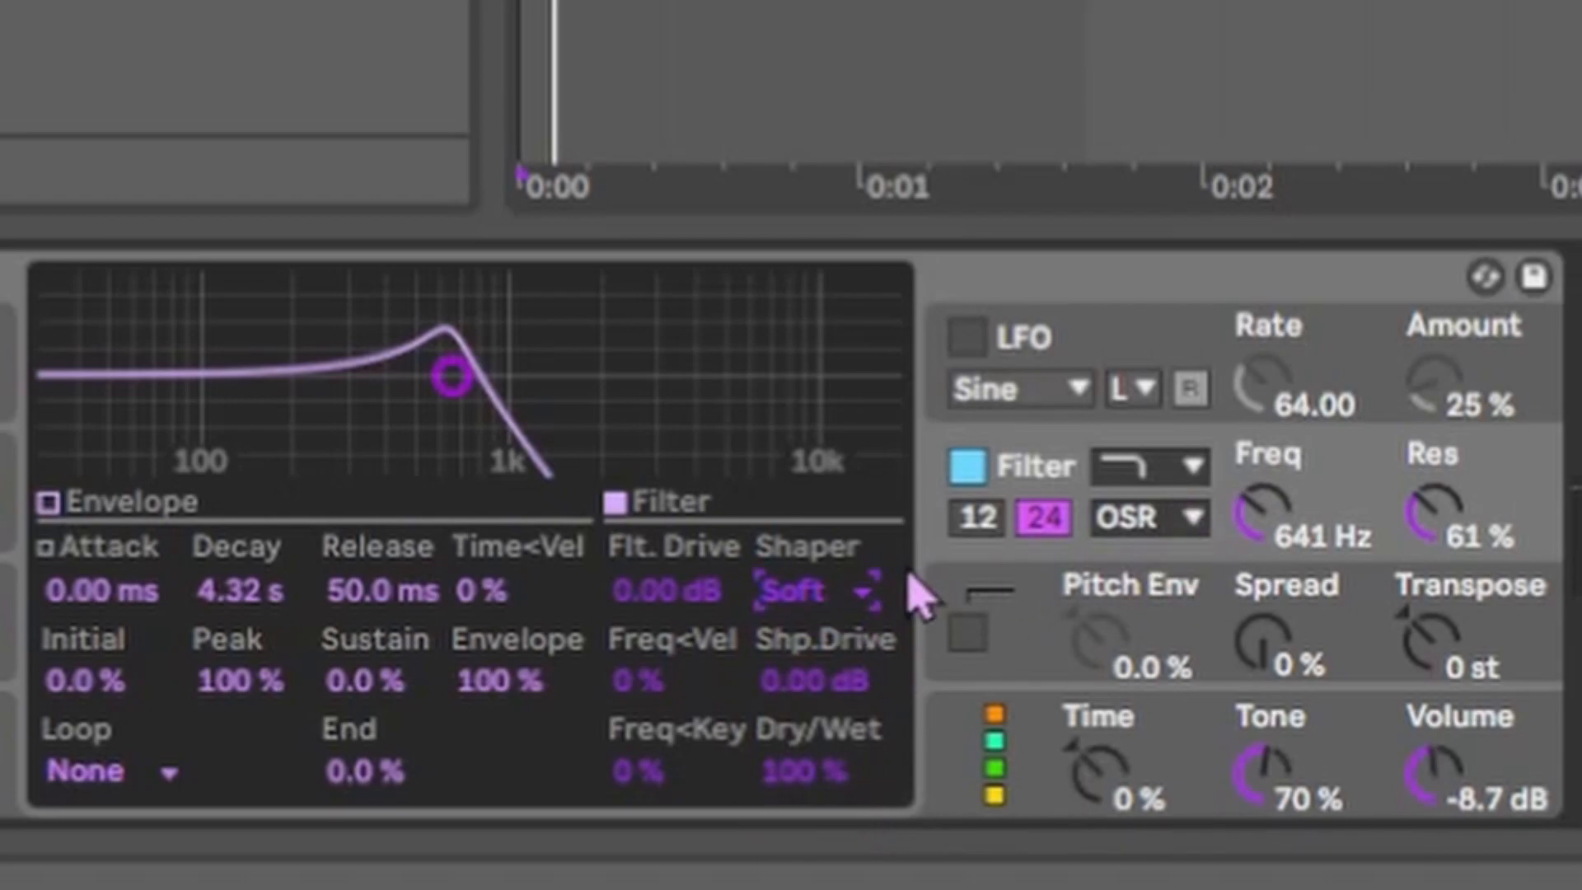
click(816, 783)
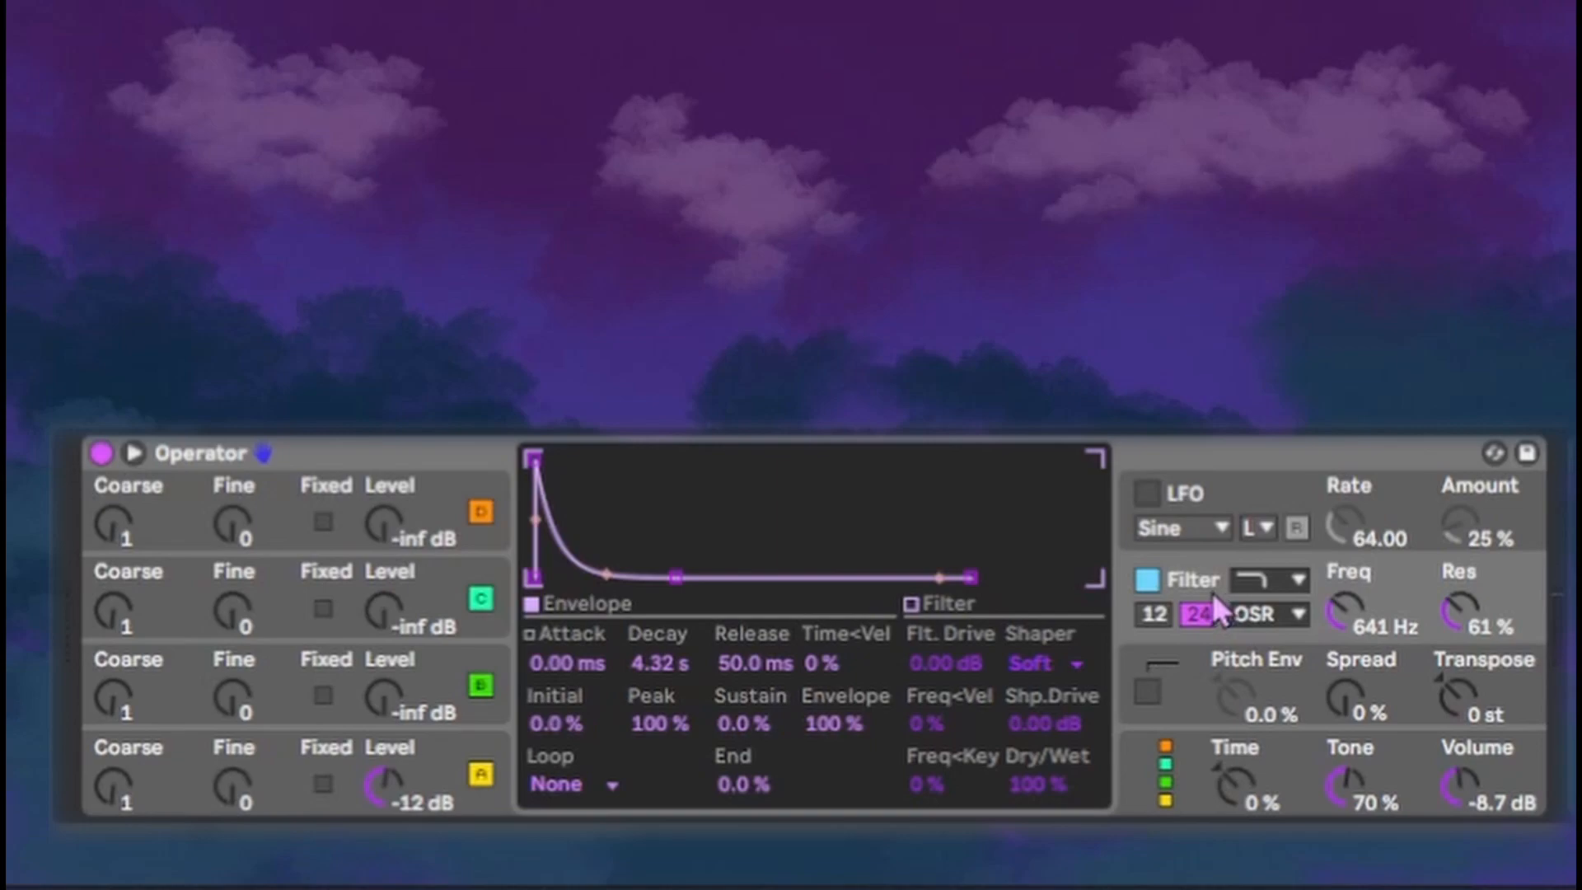
Step: Enable the pitch envelope and shape it with 63% amount, 159 ms decay, +37 st initial and +27 st peak
click(1218, 670)
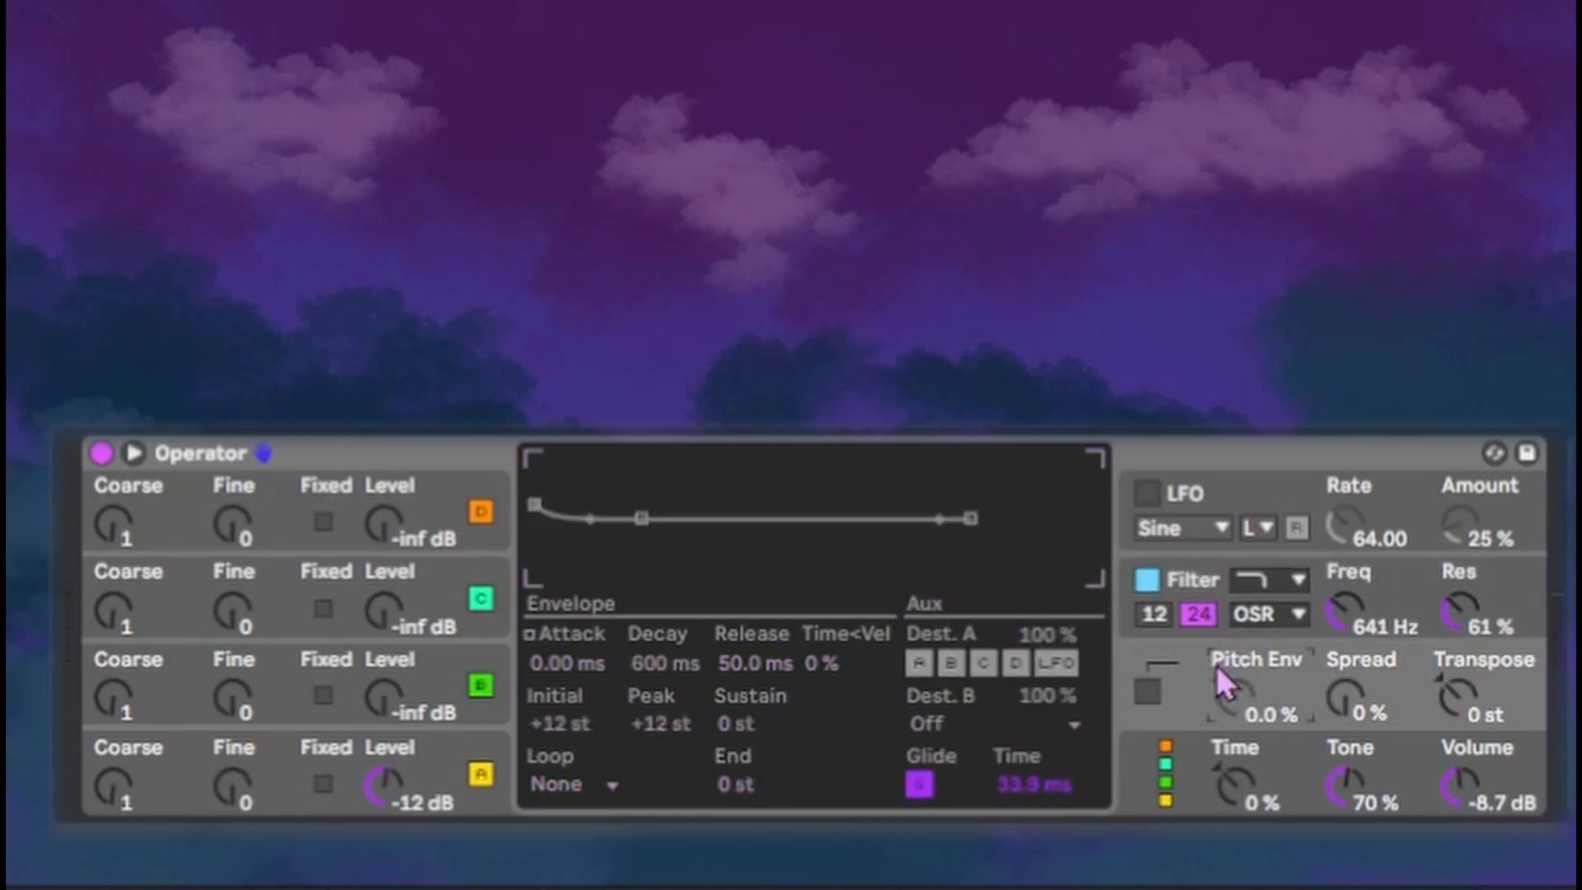
click(1149, 692)
drag(1253, 715, 1252, 659)
mouse_move(642, 521)
mouse_down()
mouse_move(595, 520)
mouse_move(660, 519)
mouse_up()
drag(662, 664, 662, 657)
click(562, 724)
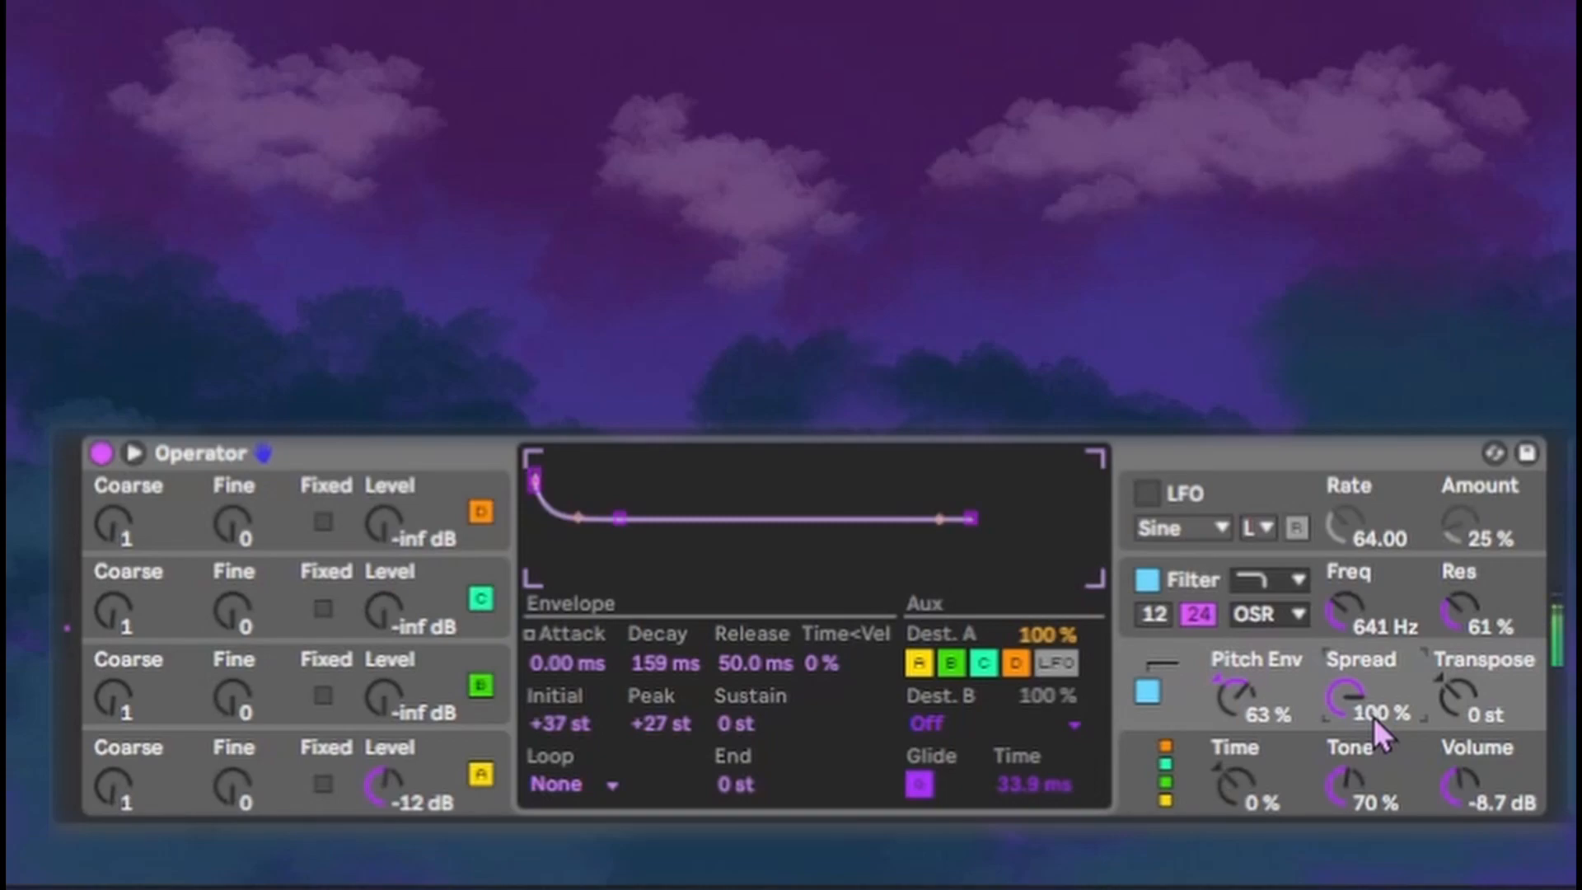
Step: Turn off glide, reset the pitch envelope amount to 0% and disable the pitch envelope
click(921, 781)
double_click(1238, 705)
click(1157, 692)
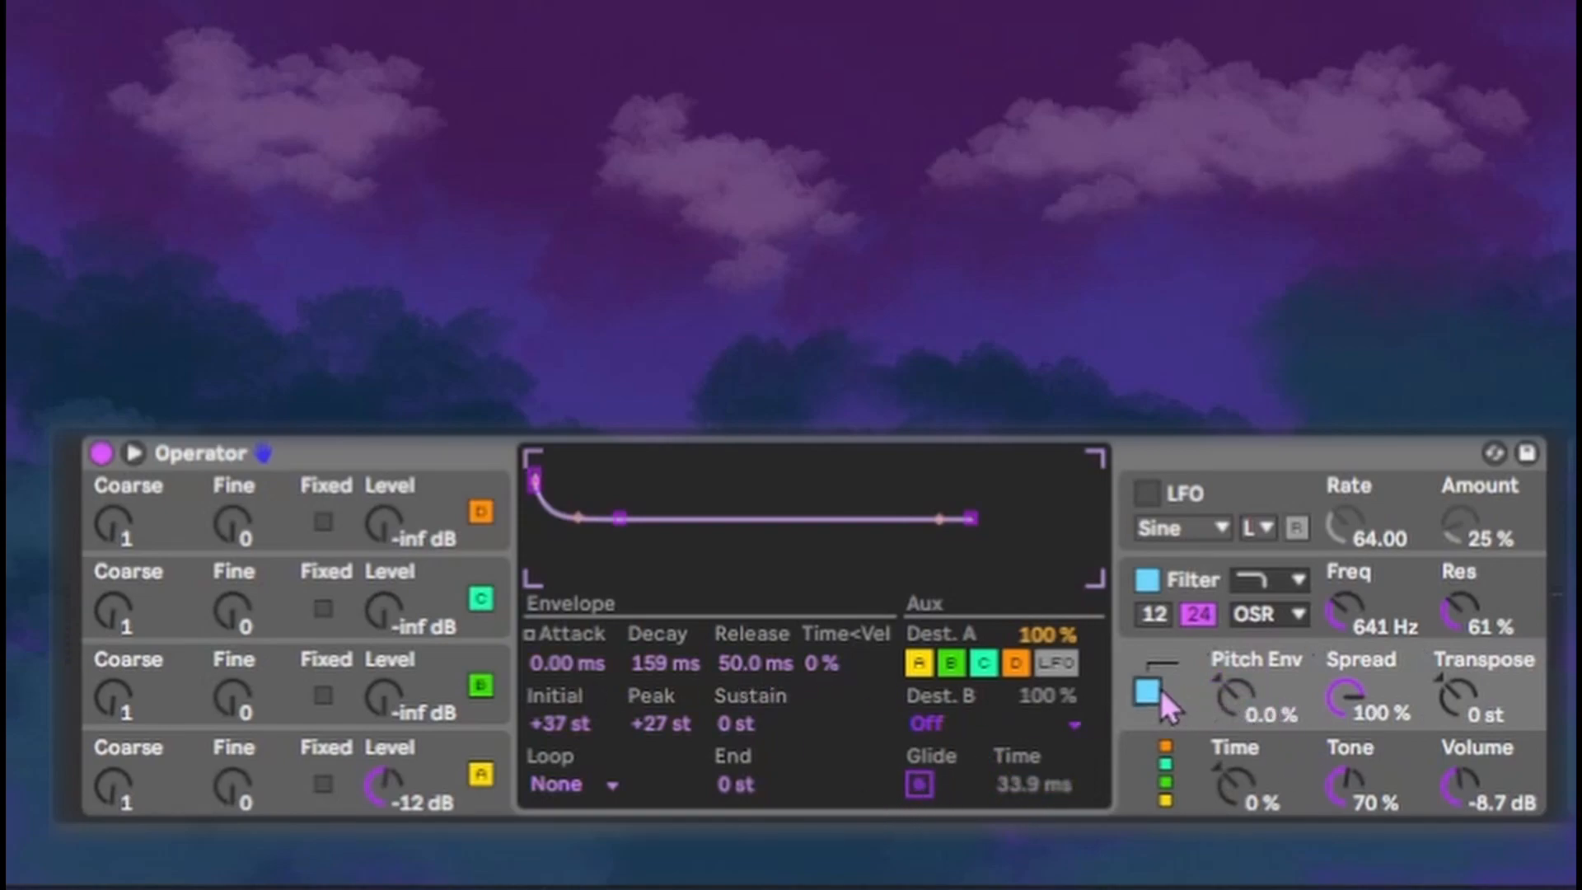
Step: Compare the sound with glide on and off, and toggle the filter
click(918, 783)
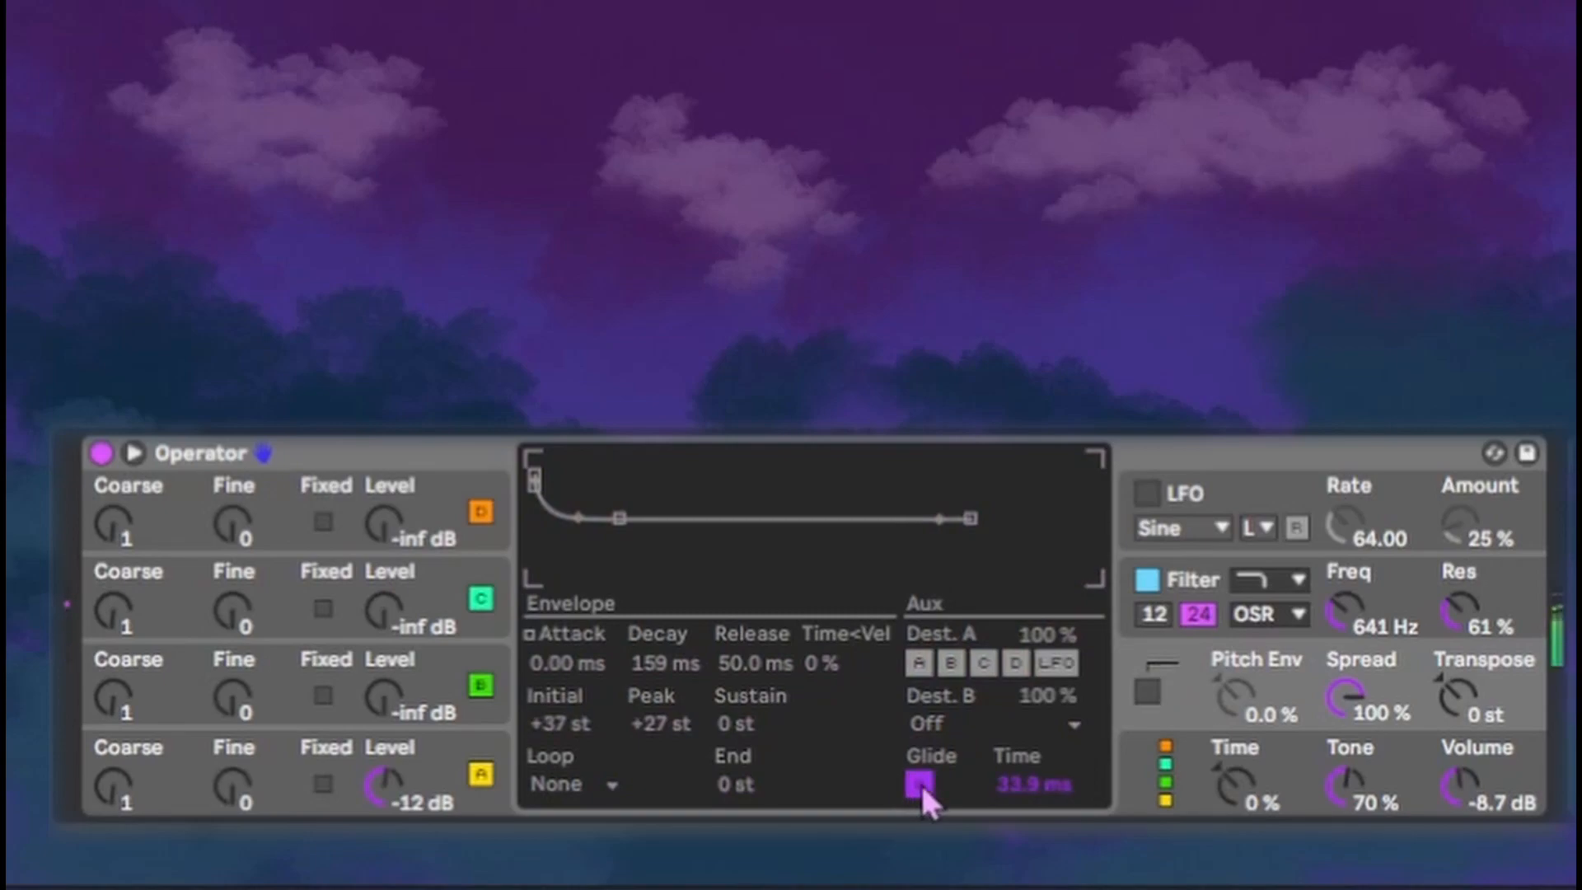
click(922, 783)
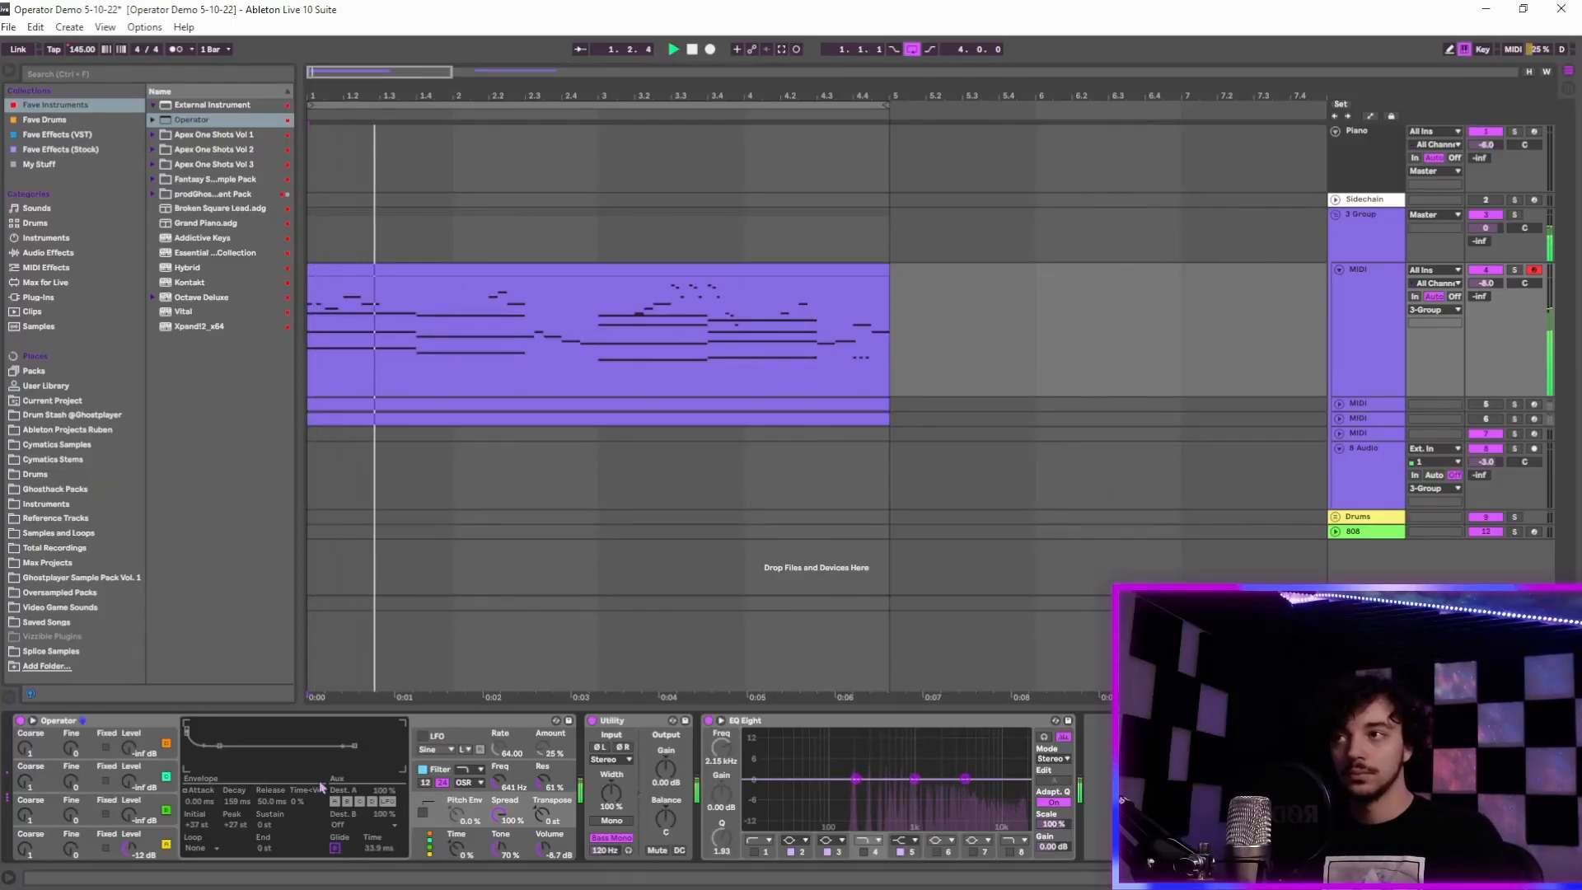
click(424, 770)
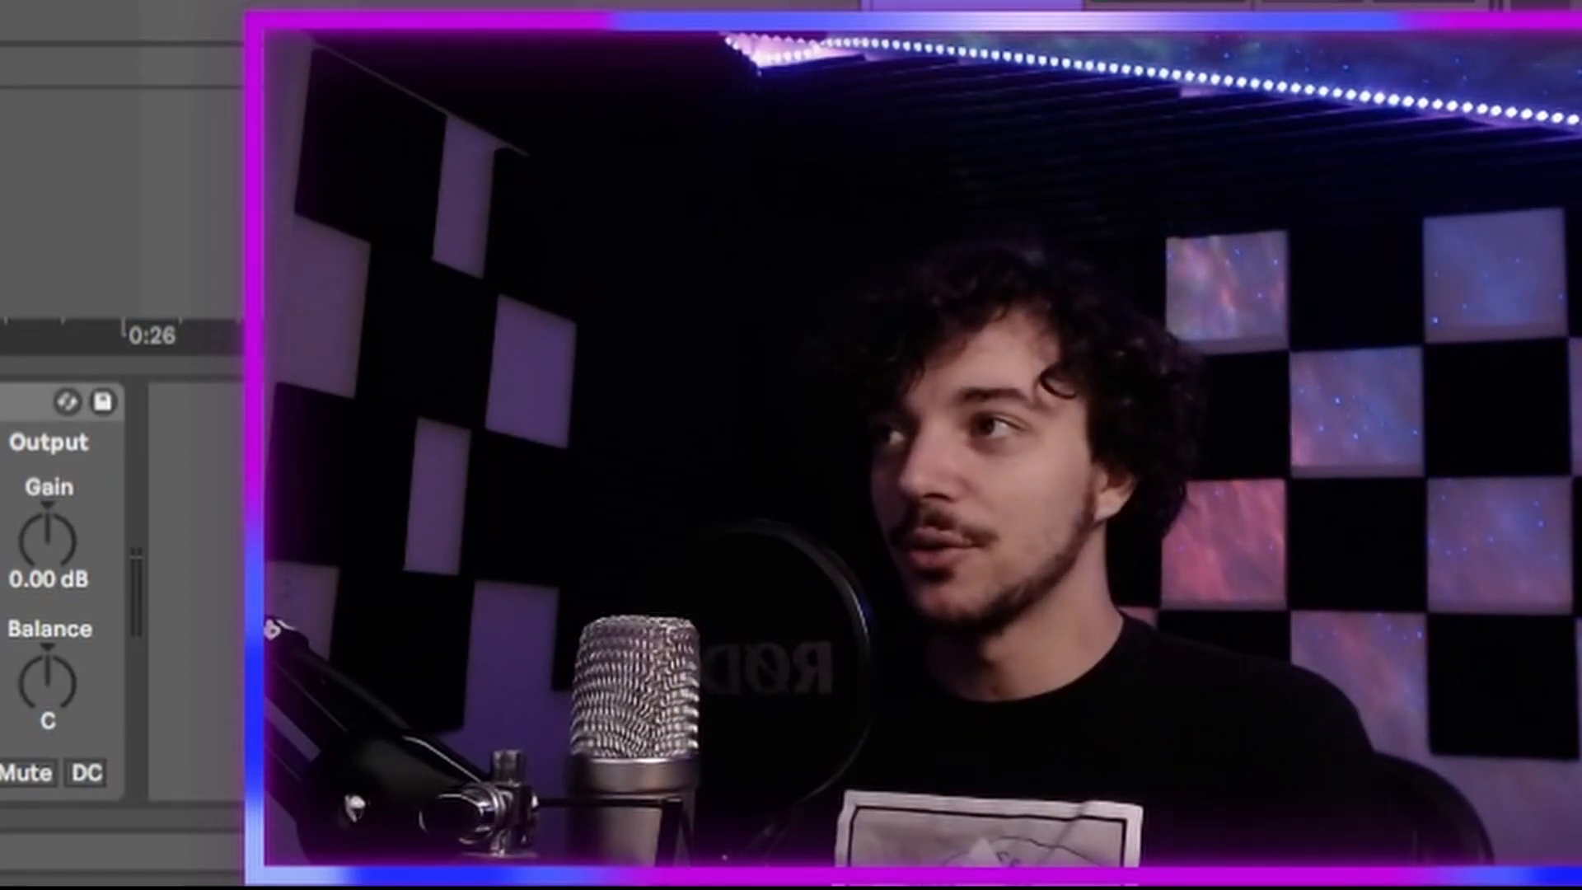
Step: Open Operator's Mallets presets in the browser and load Marty Bells on the track holding the selected MIDI 2 clip
scroll(122, 214, left, 4)
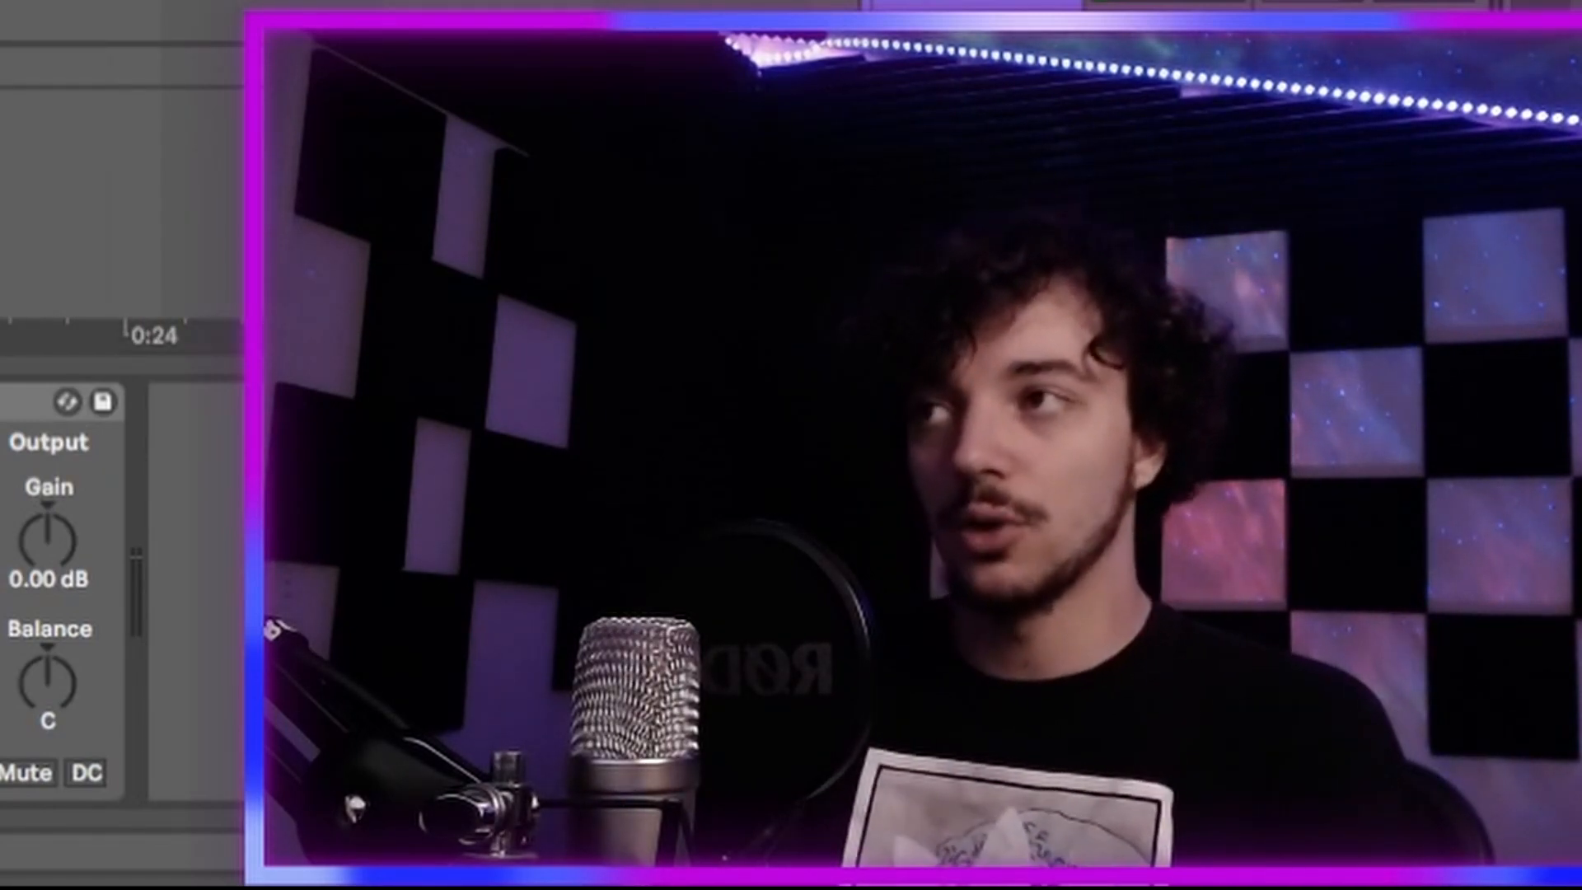
click(153, 209)
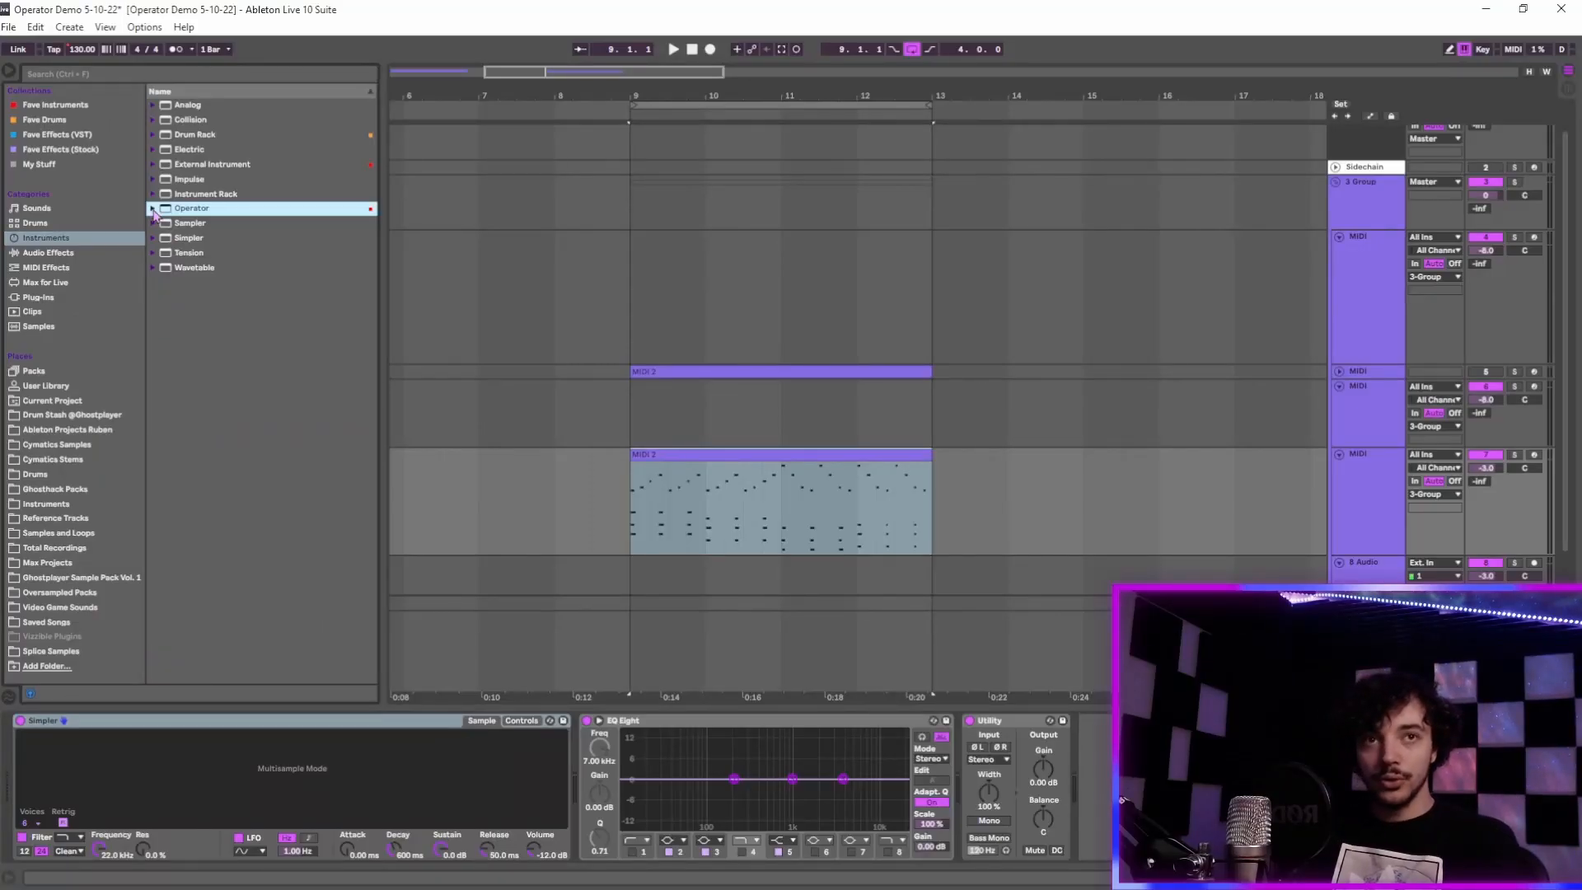
click(154, 209)
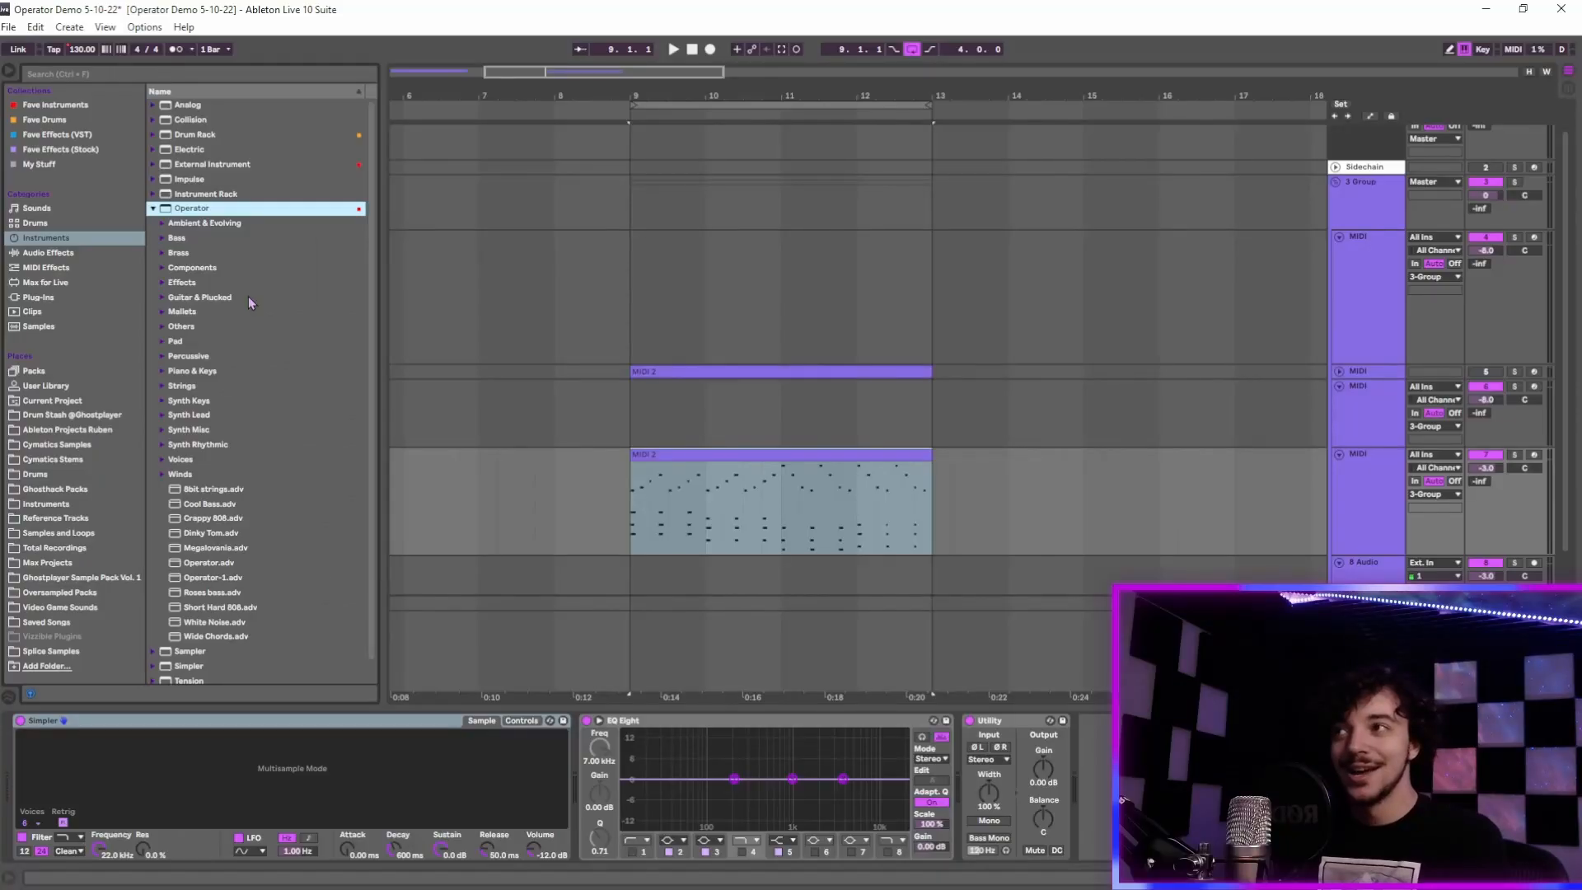
click(183, 310)
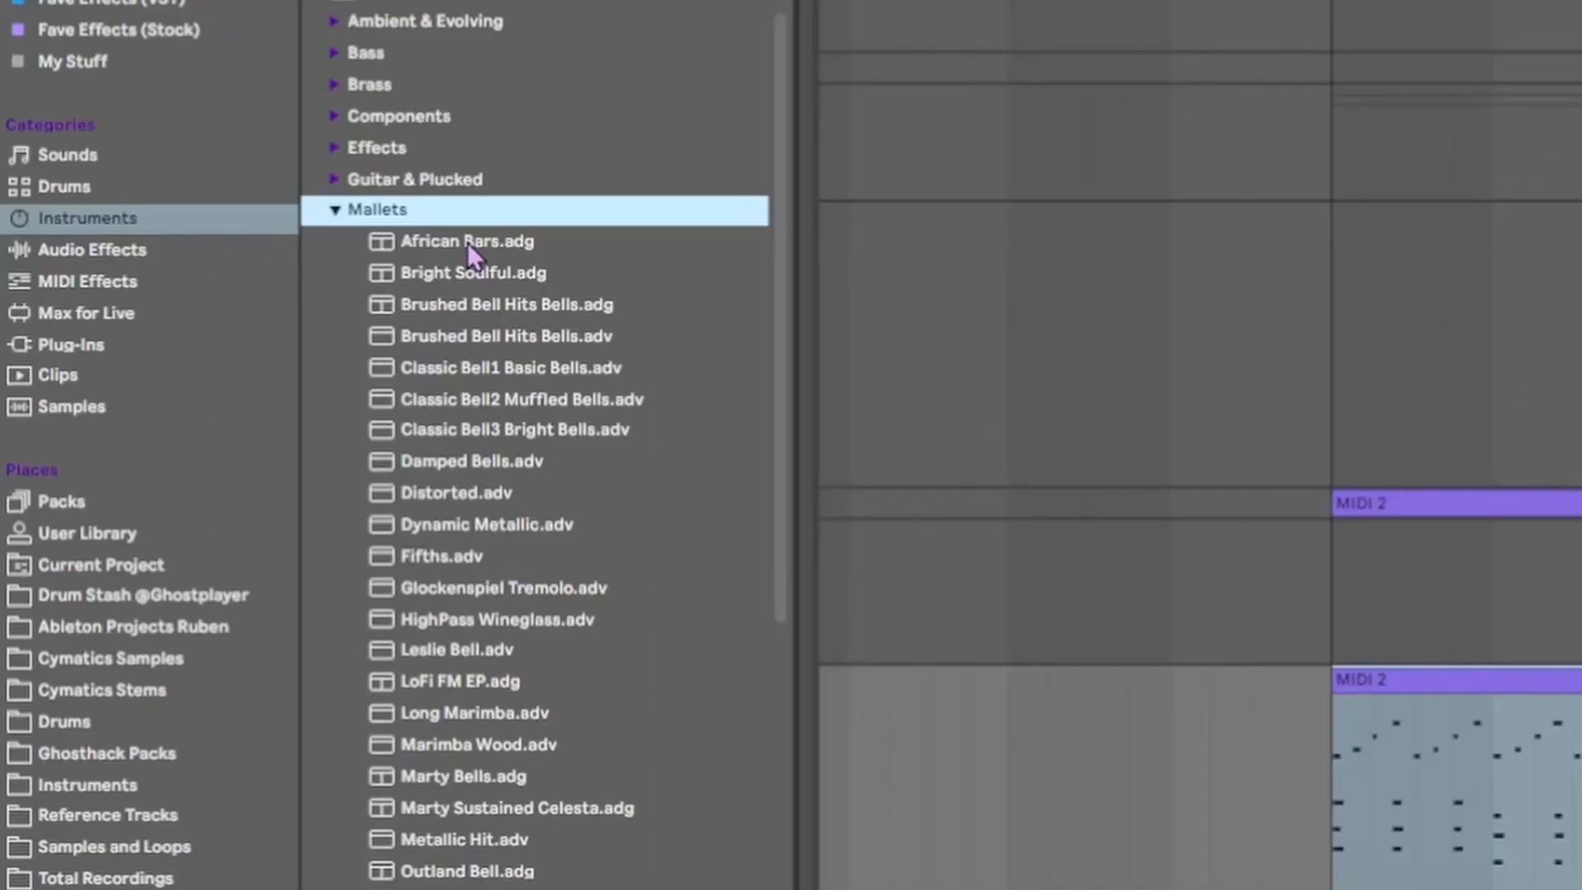
scroll(223, 262, up, 1)
scroll(243, 327, down, 1)
click(1521, 683)
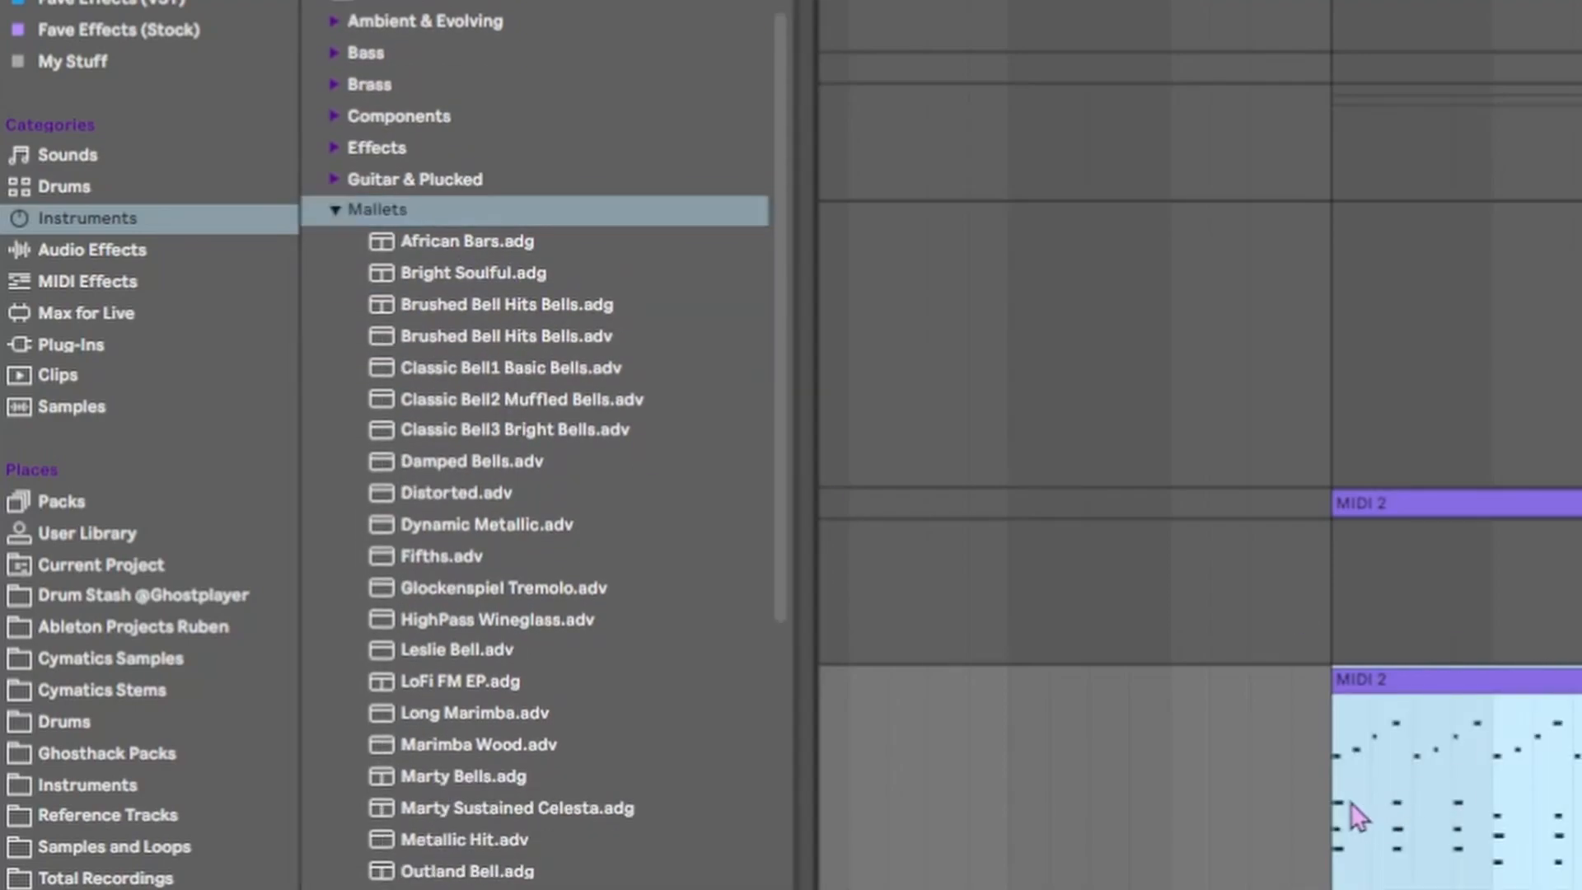
double_click(500, 778)
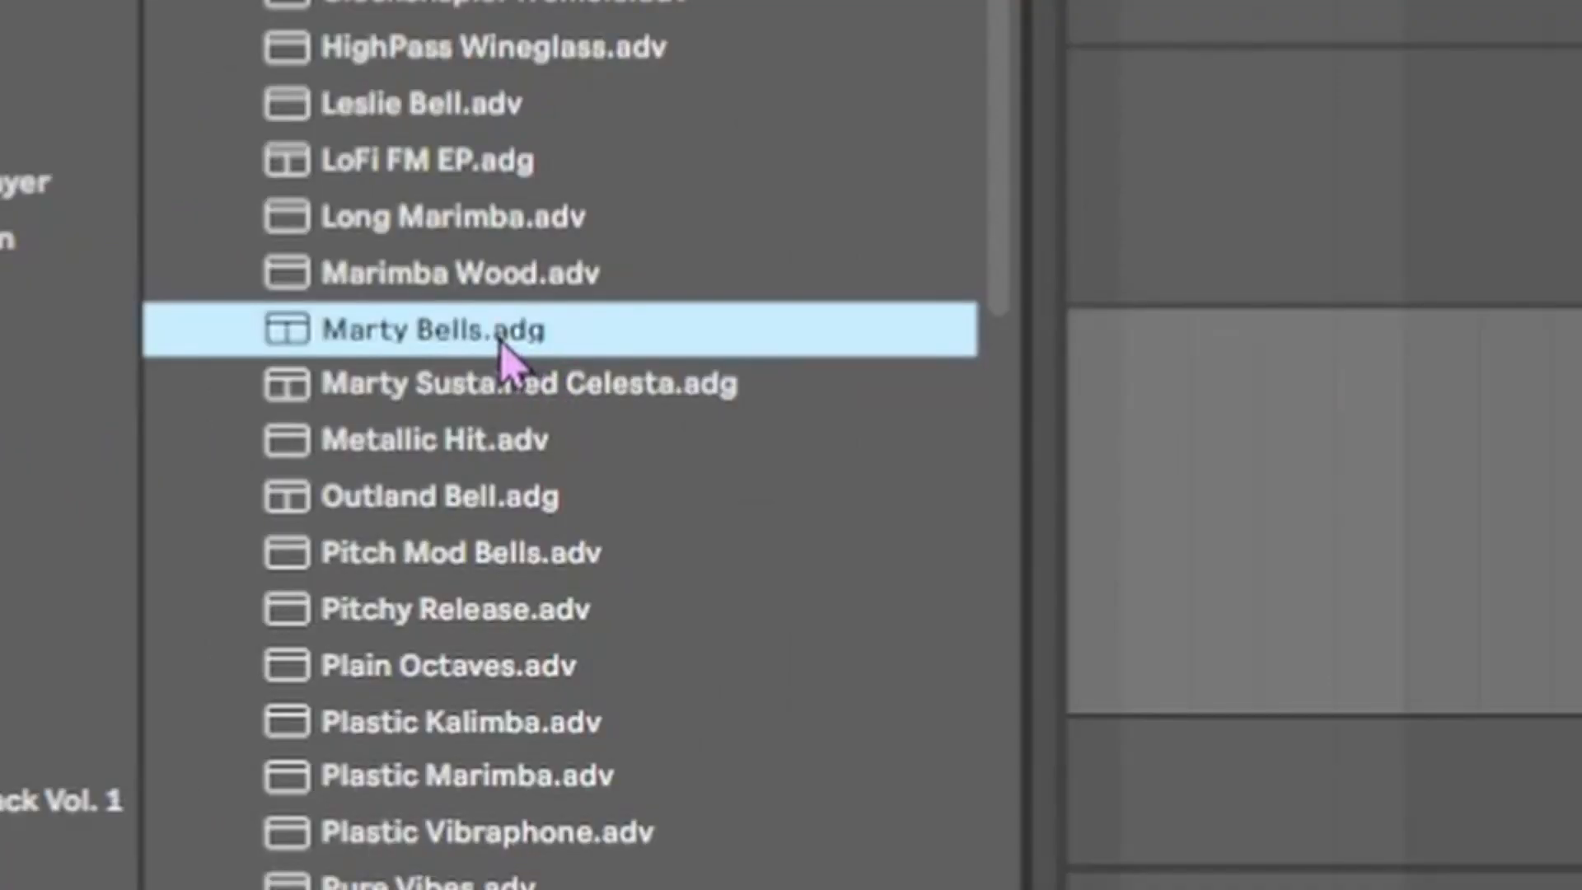
Step: Preview the Mallets presets from Outland Bell to Plastic Kalimba and load Plain Octaves
click(238, 469)
click(239, 483)
click(483, 505)
click(498, 555)
click(511, 614)
click(466, 677)
click(493, 722)
double_click(470, 677)
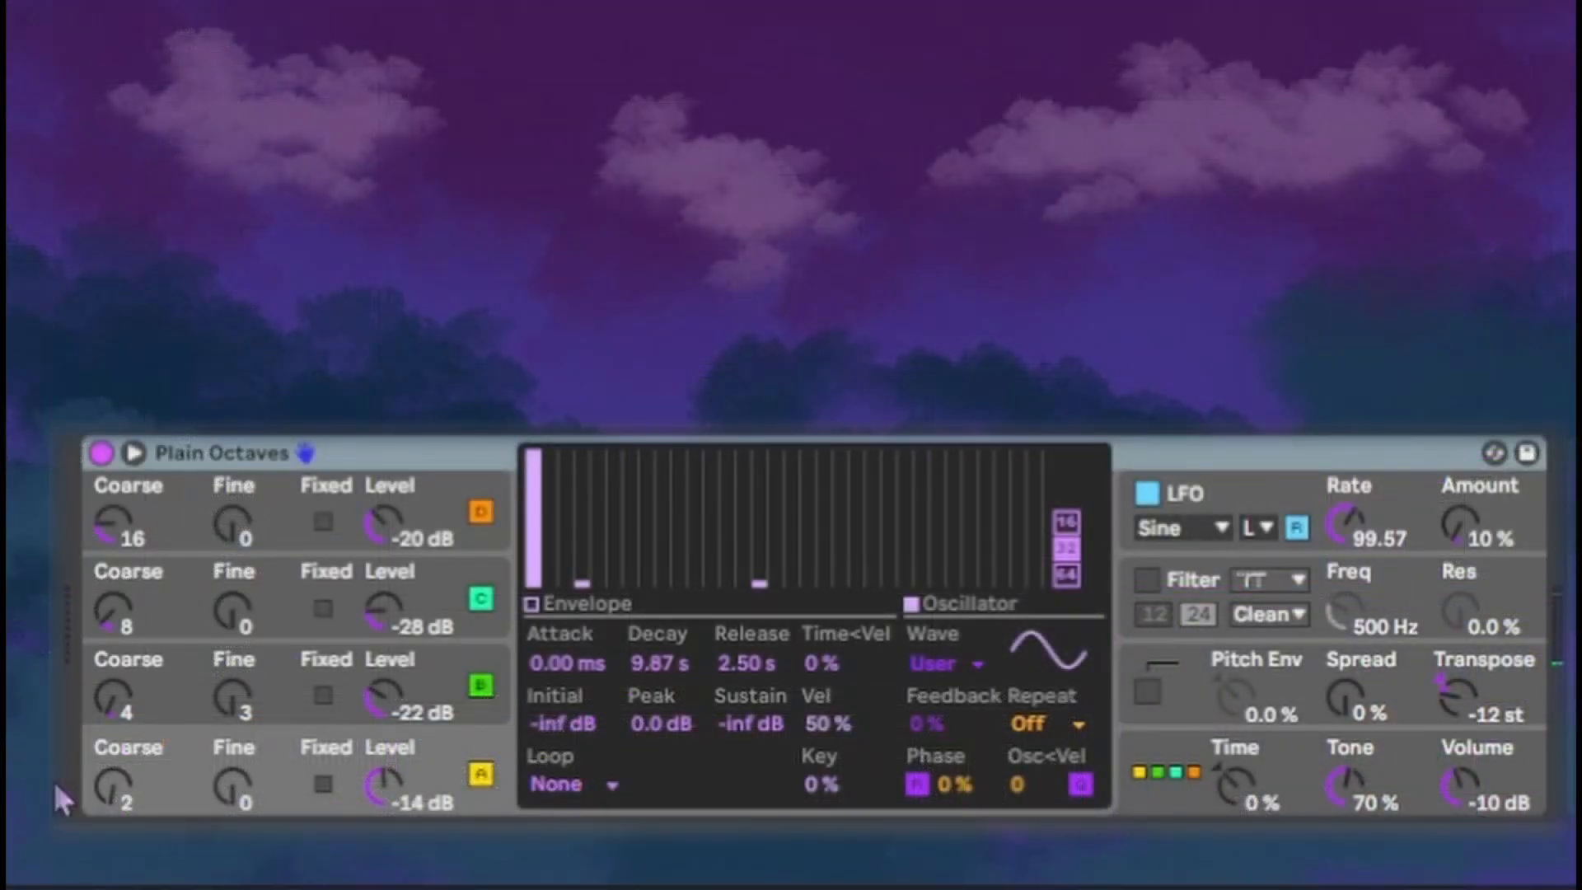
Step: Examine the preset's global settings, oscillator A's user waveform with 16 and 32 harmonics, and the settings of oscillators B, C and D
click(312, 438)
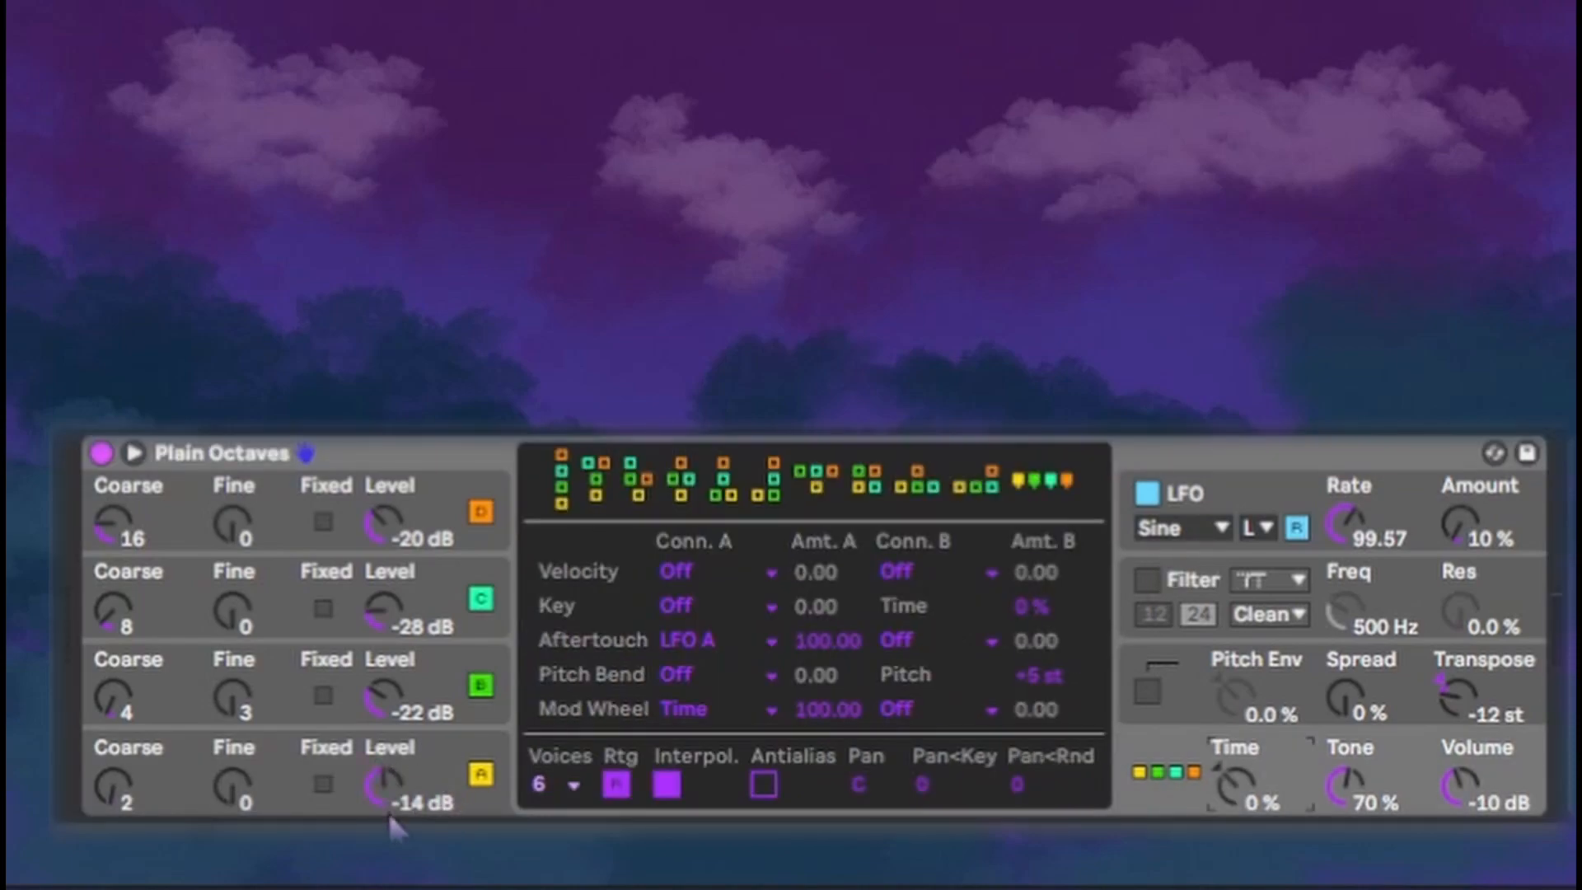
click(302, 792)
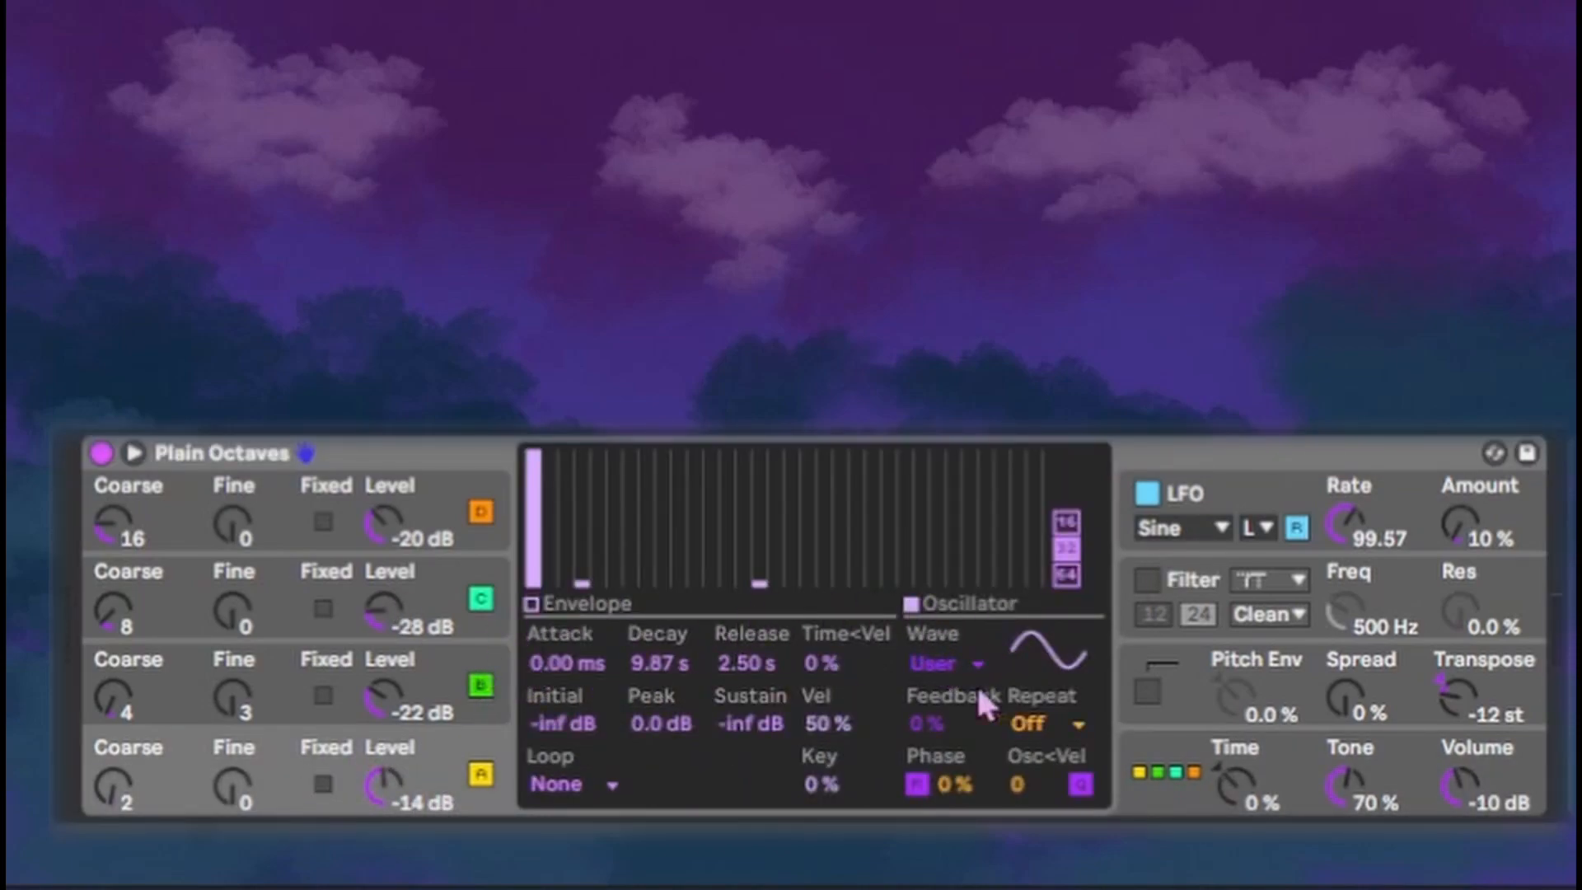
click(936, 661)
click(936, 661)
click(1067, 523)
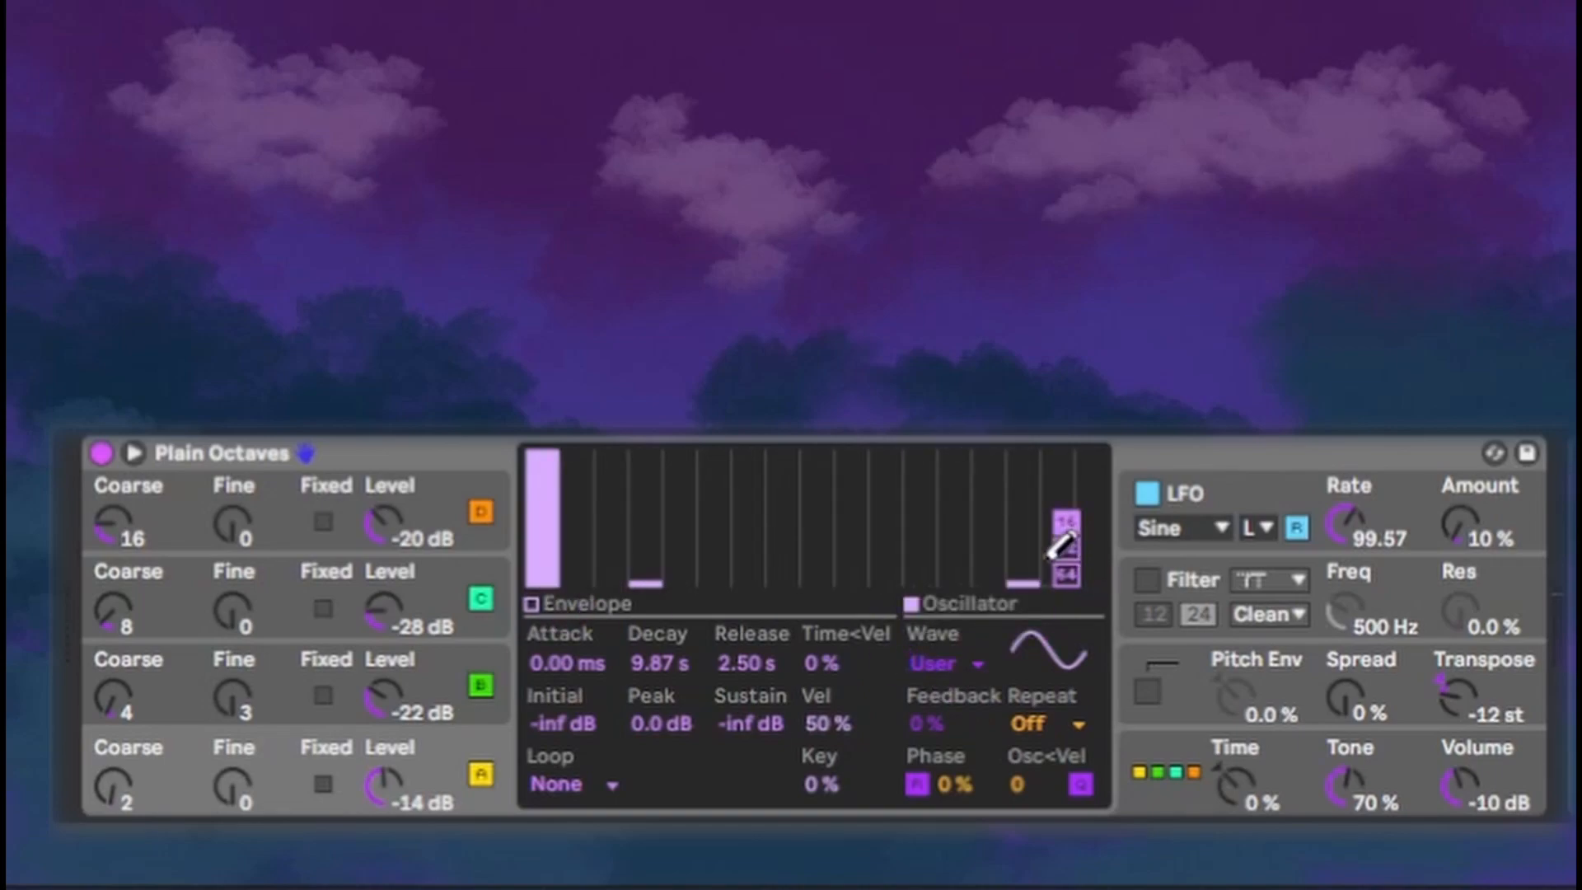
click(1066, 548)
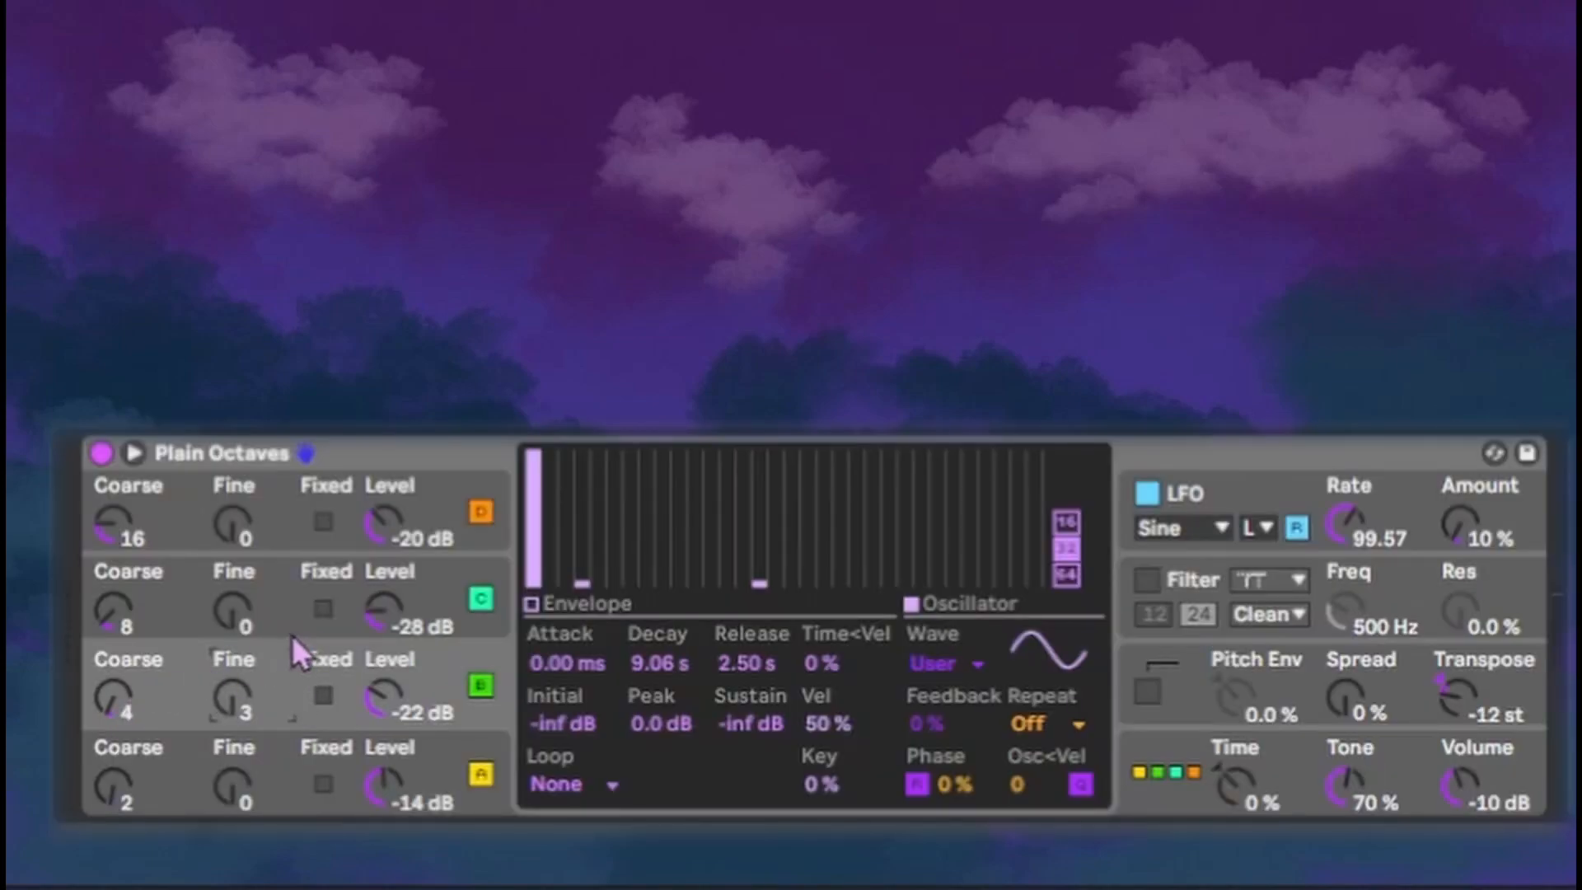
click(233, 610)
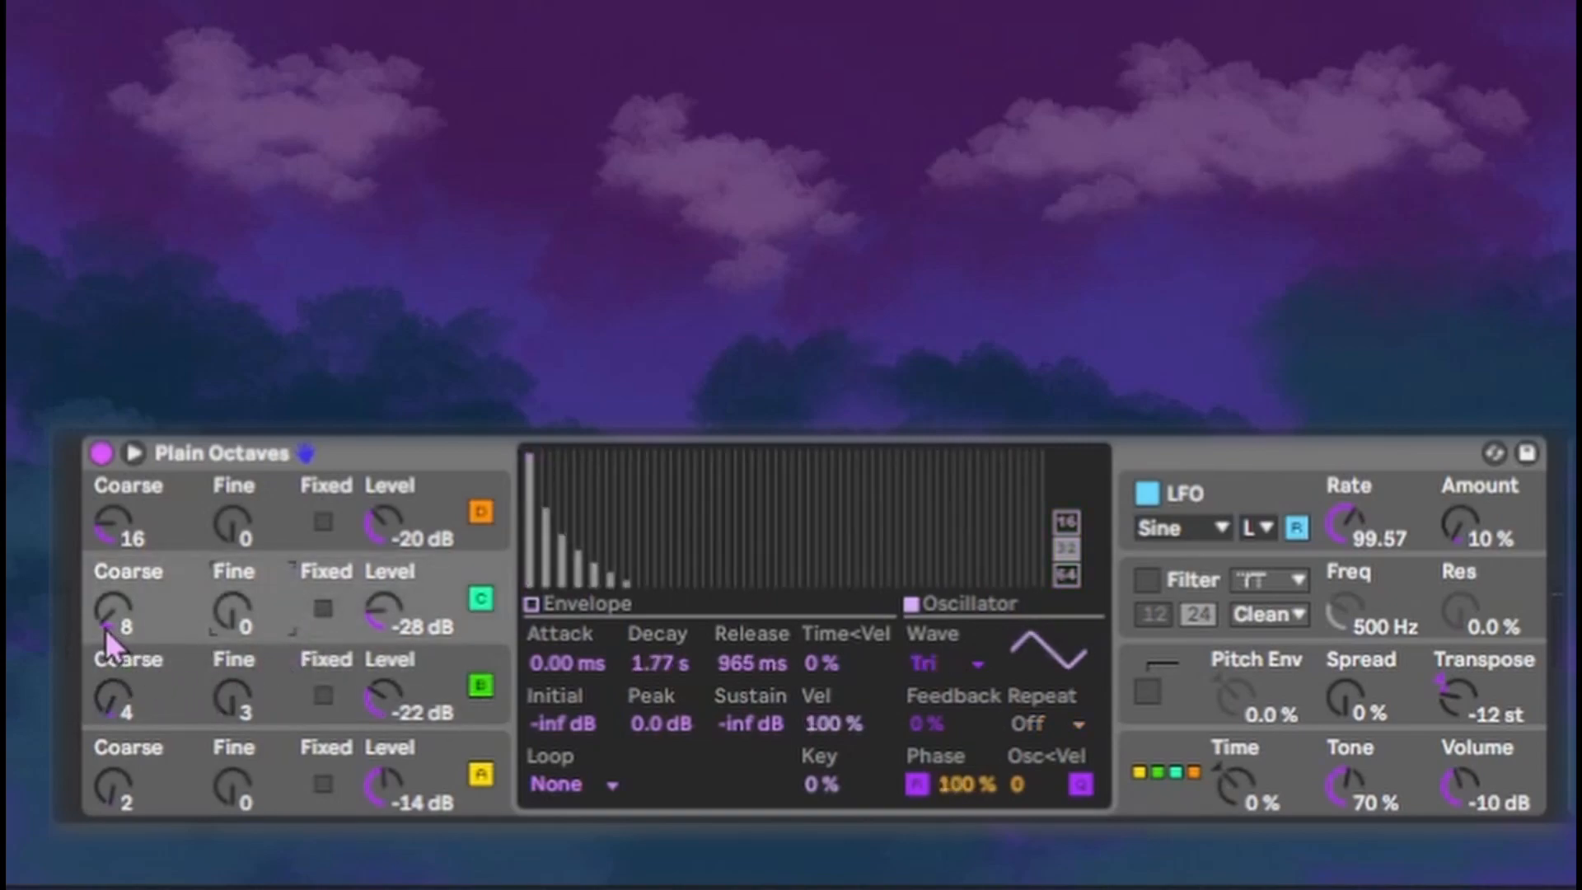
click(289, 534)
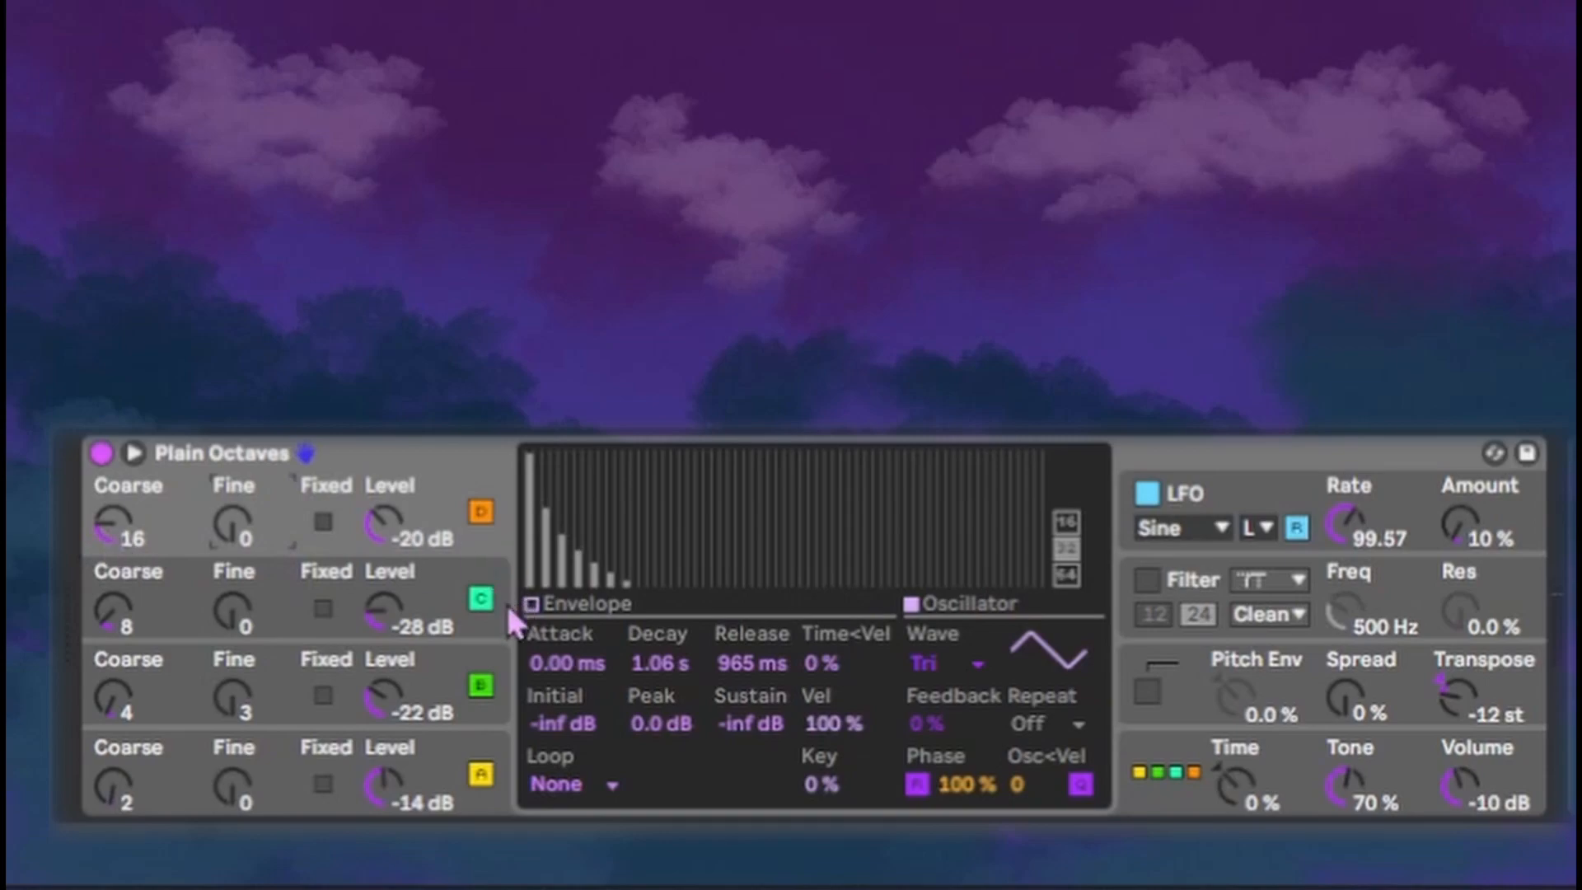
Step: Isolate oscillator D by switching off C, B and A, and bring them back one at a time in that order
click(482, 600)
click(482, 686)
click(481, 775)
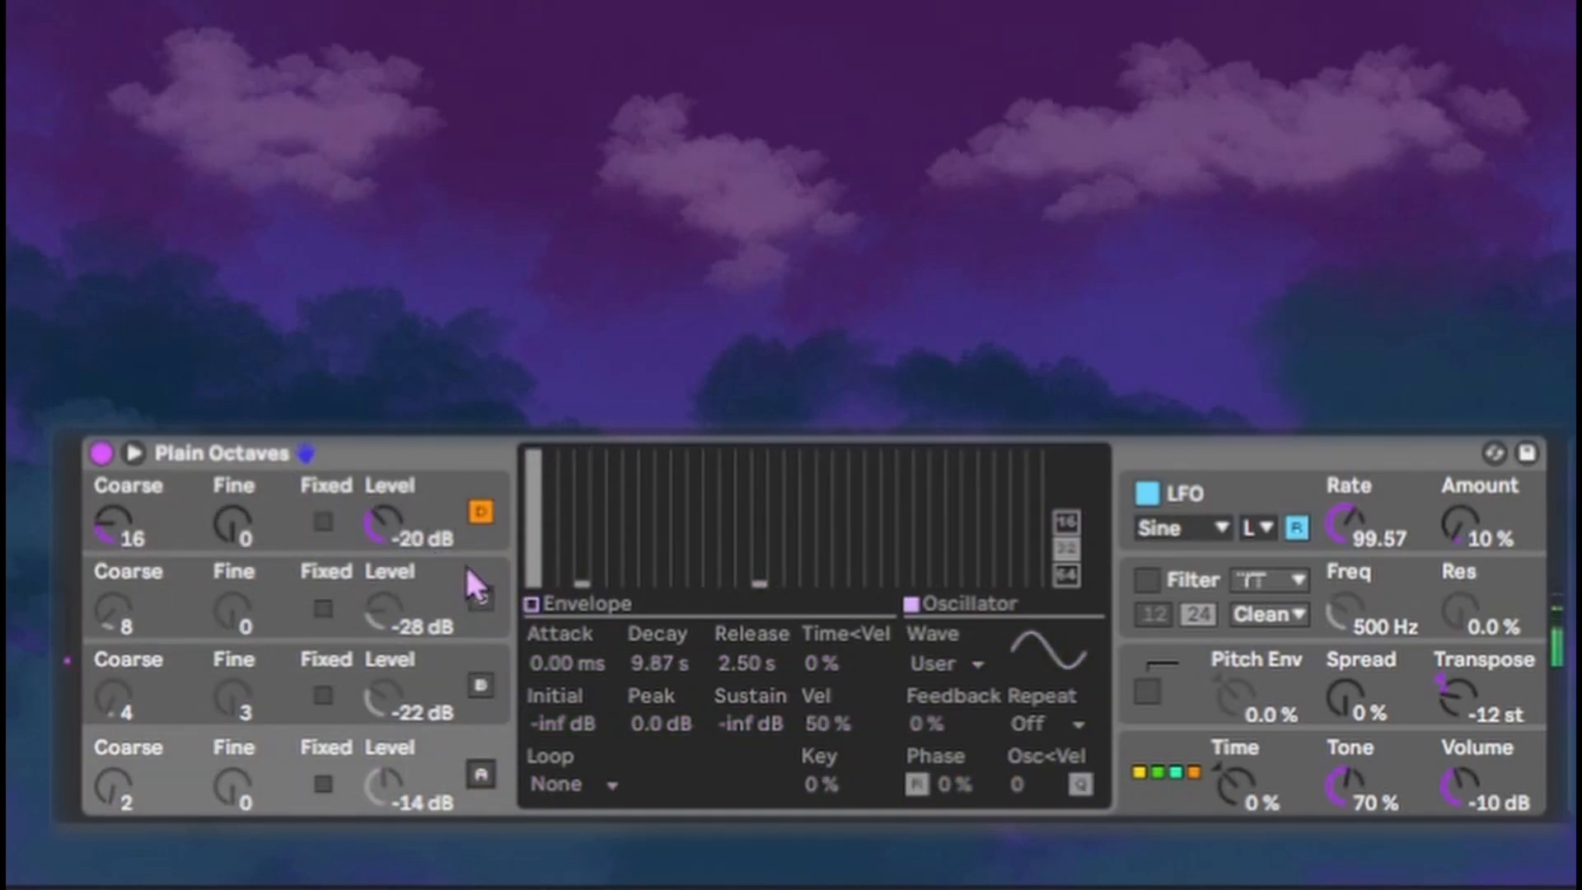
click(478, 603)
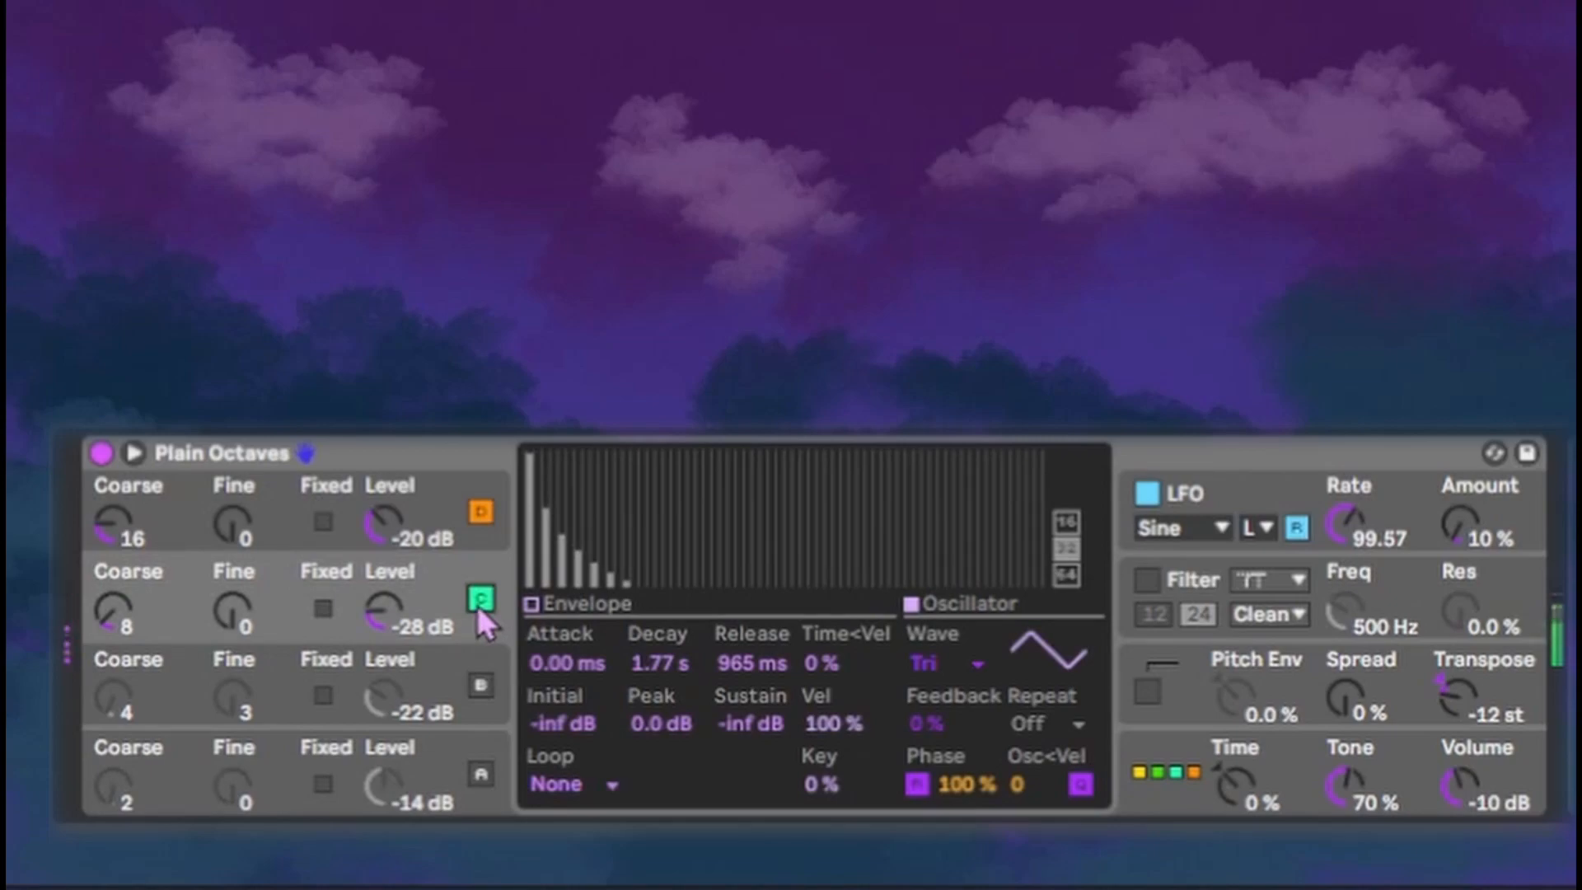
click(481, 685)
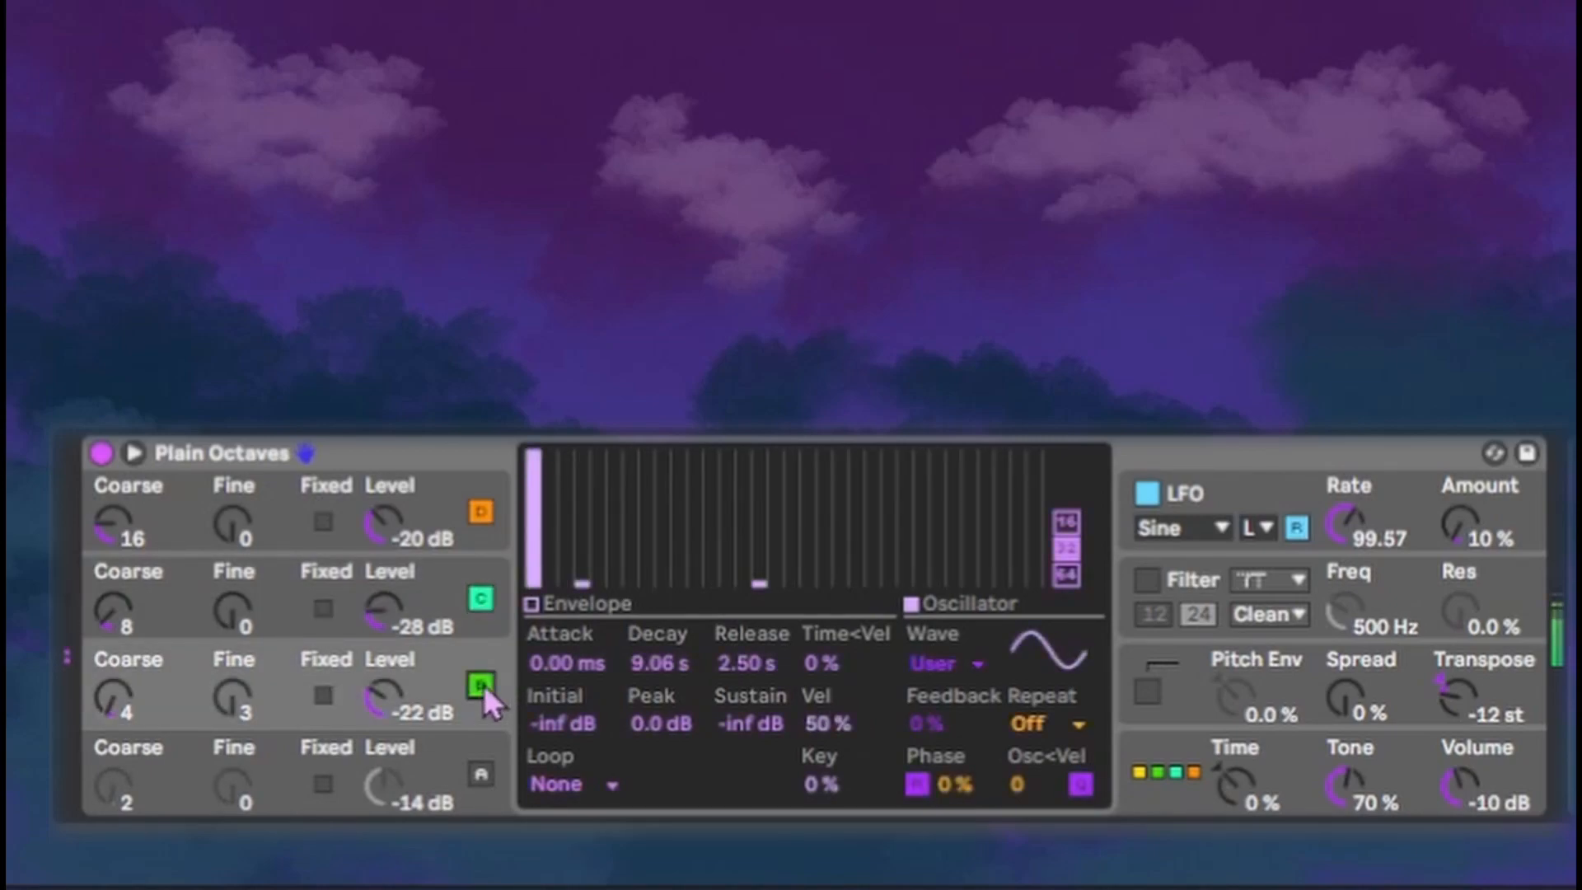
click(479, 777)
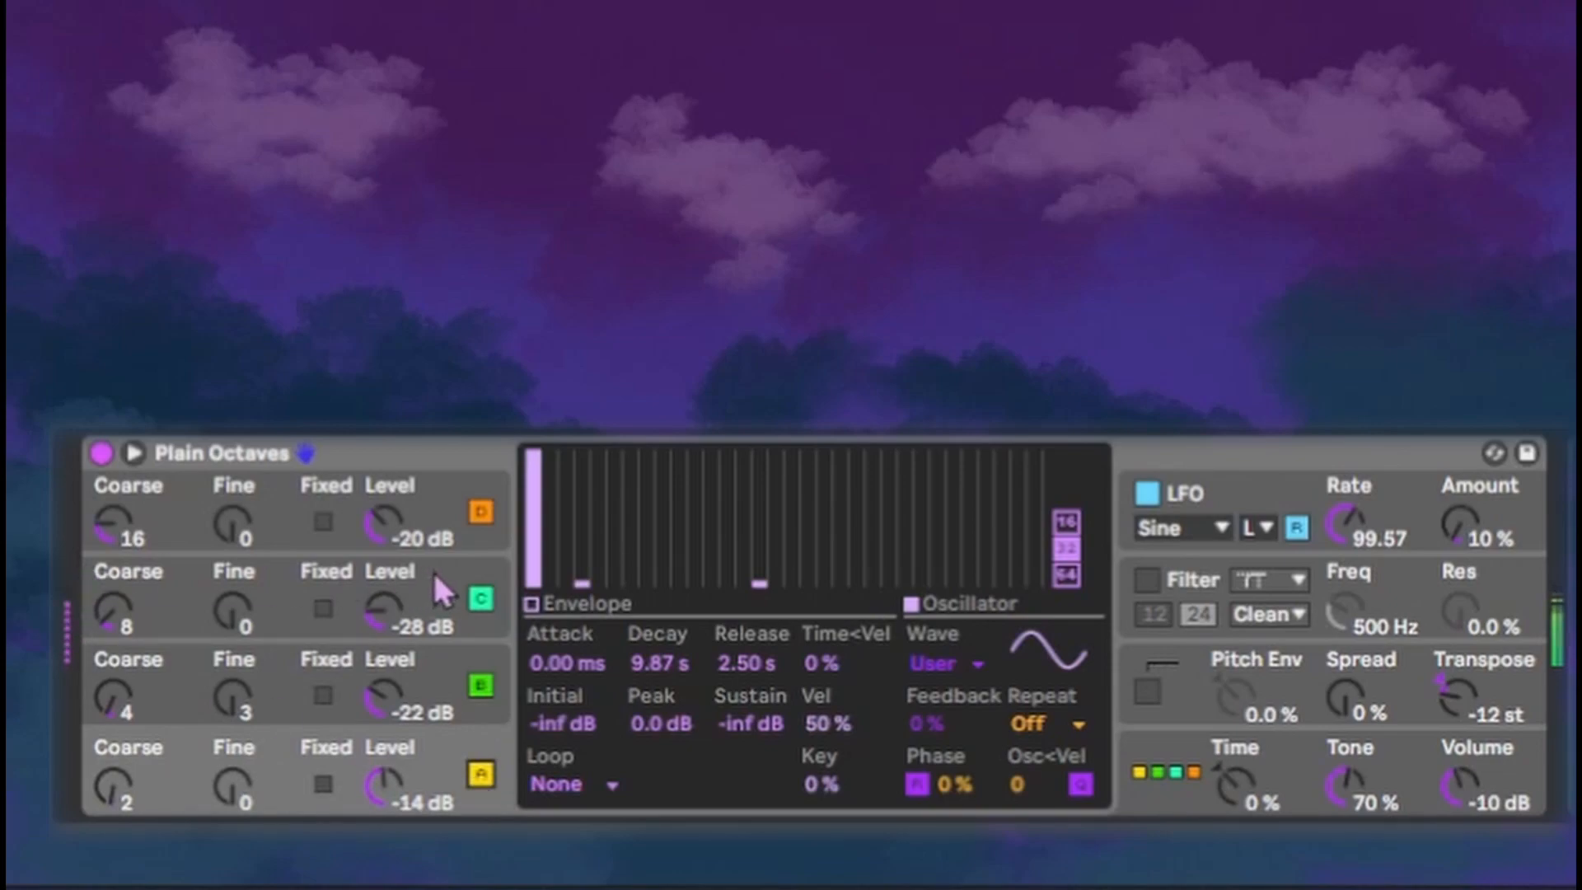
Step: Lower the oscillator levels to -25 dB for D, -46 dB for C and -39 dB for B
drag(404, 534, 404, 575)
drag(392, 606, 393, 612)
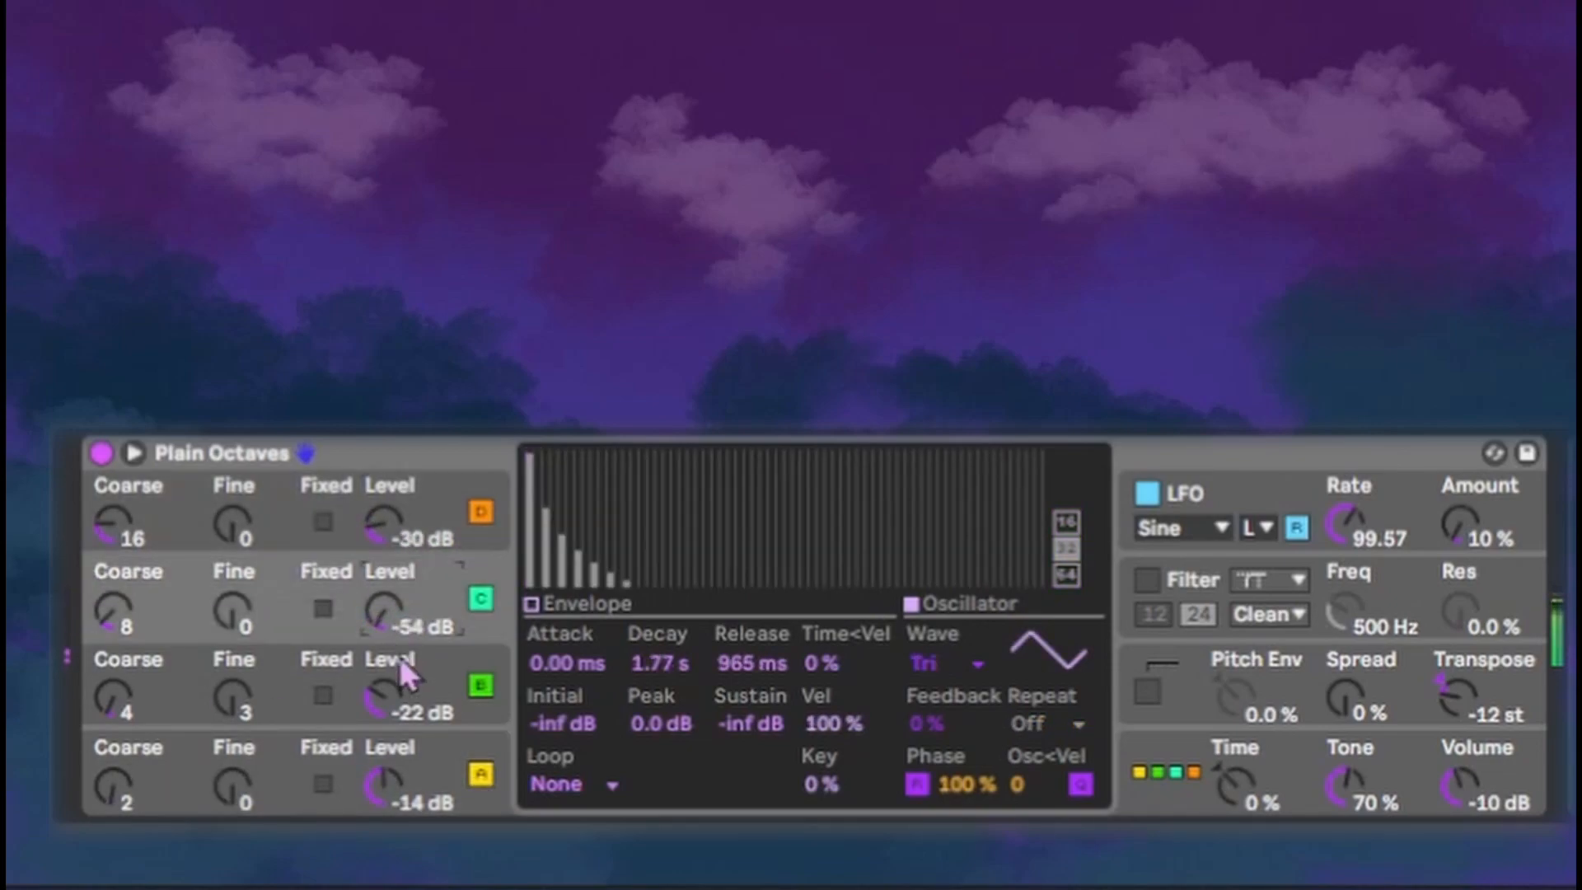
drag(404, 669, 404, 689)
drag(388, 614, 387, 602)
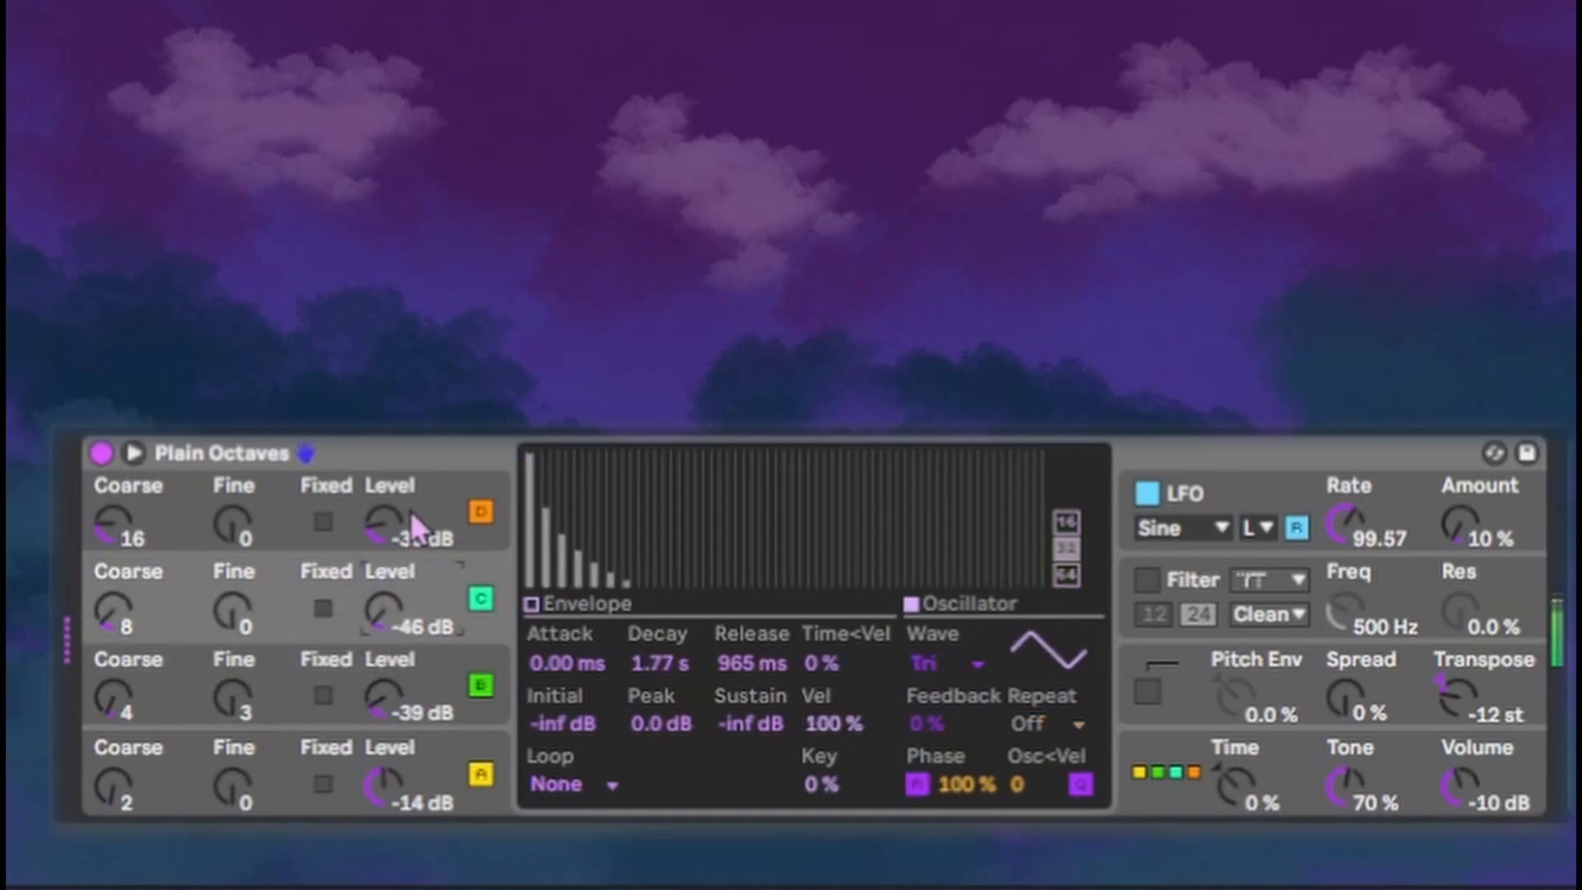
click(412, 515)
drag(384, 527, 384, 538)
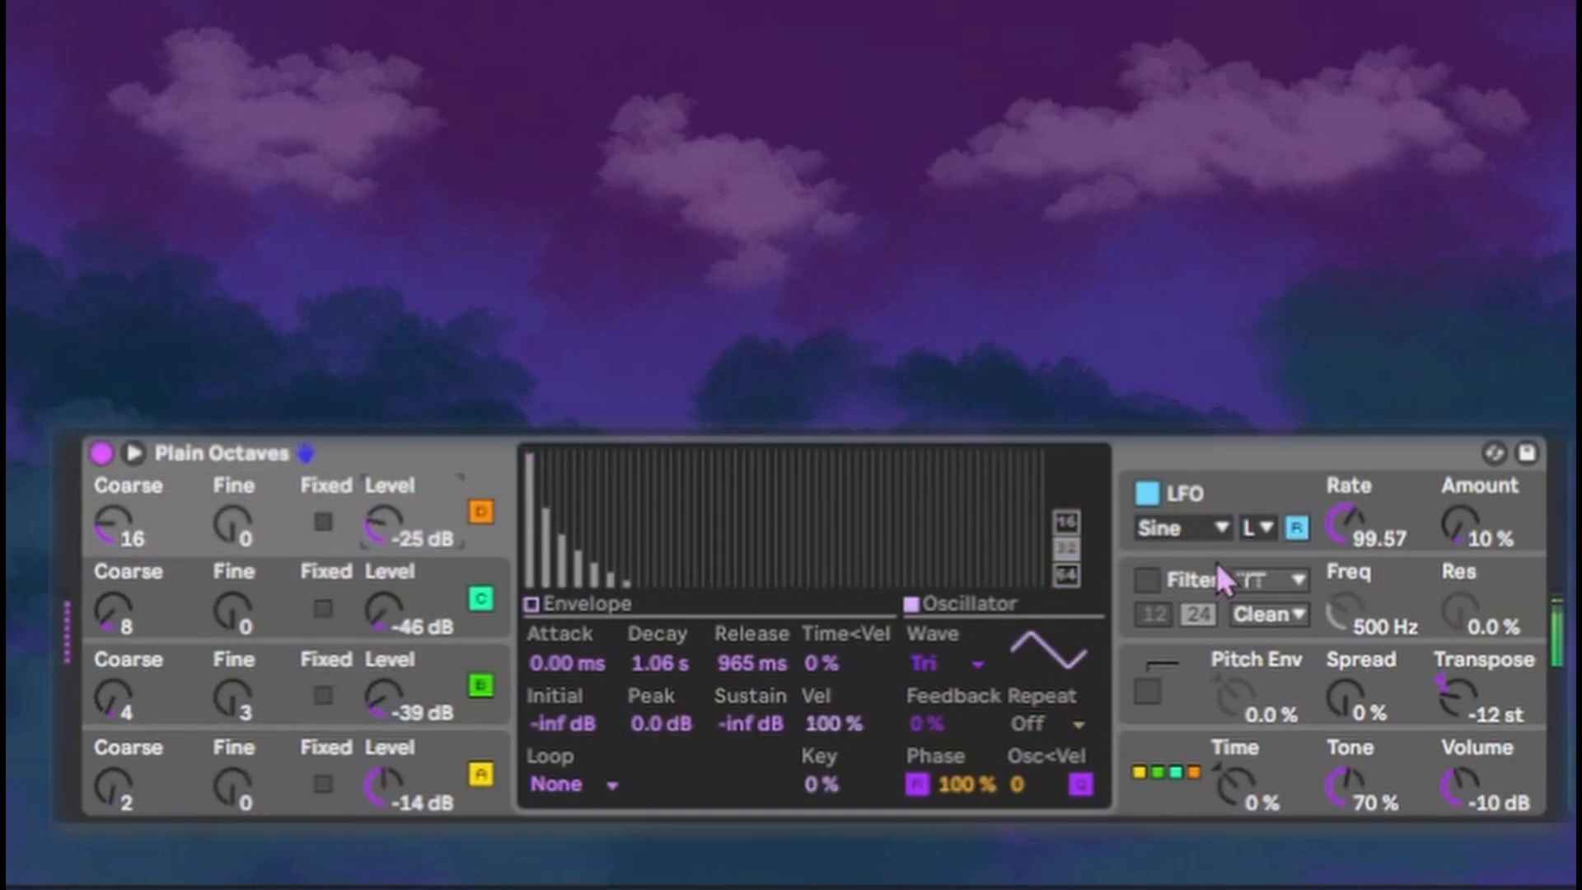
Step: Enable the filter as a low-pass with a cutoff of about 4.91 kHz, and raise Spread to 100%
click(1144, 581)
drag(1350, 621, 1350, 589)
click(1261, 587)
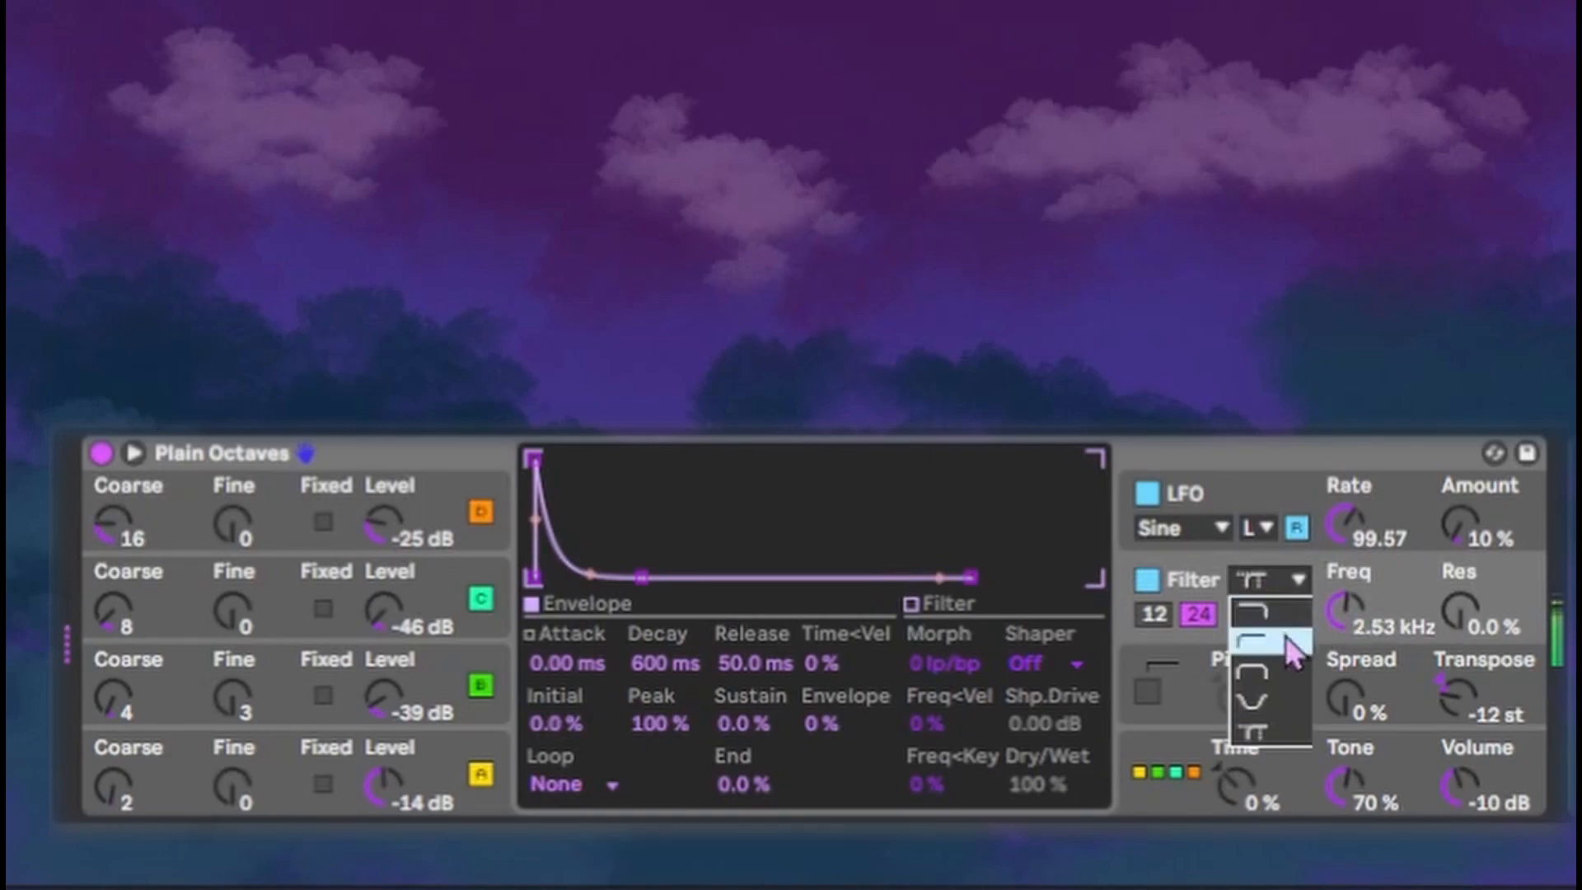
click(1286, 645)
drag(1345, 609, 1345, 631)
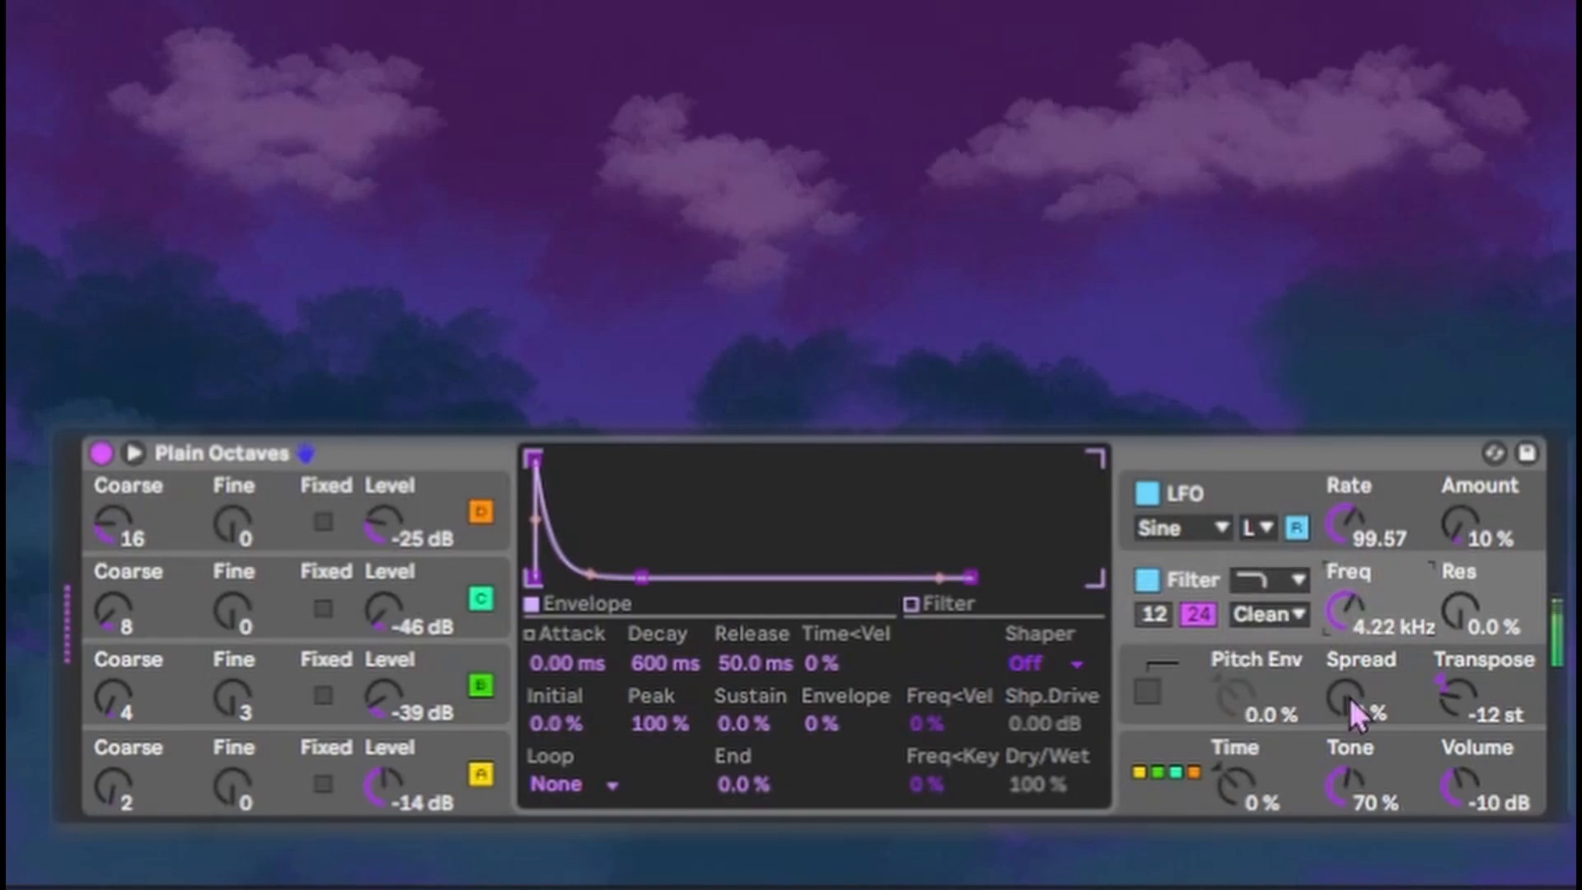
drag(1345, 696, 1345, 659)
click(1345, 611)
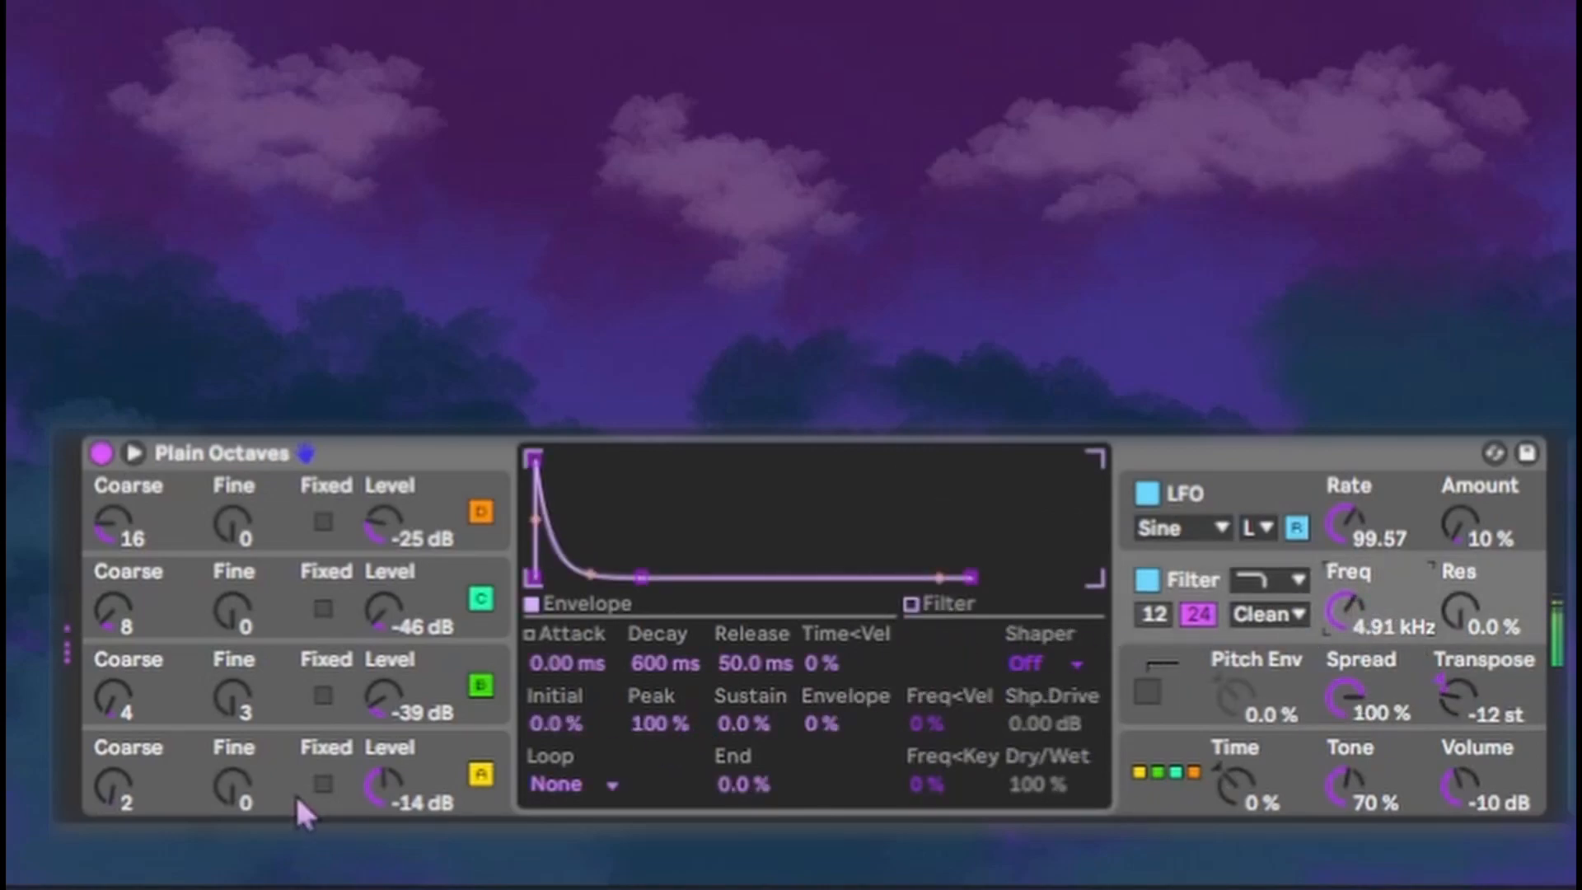
Step: Enable the pitch envelope at 29% with a decay of 43.9 ms, and bring Spread down to 0%
click(296, 797)
drag(1235, 696, 1236, 707)
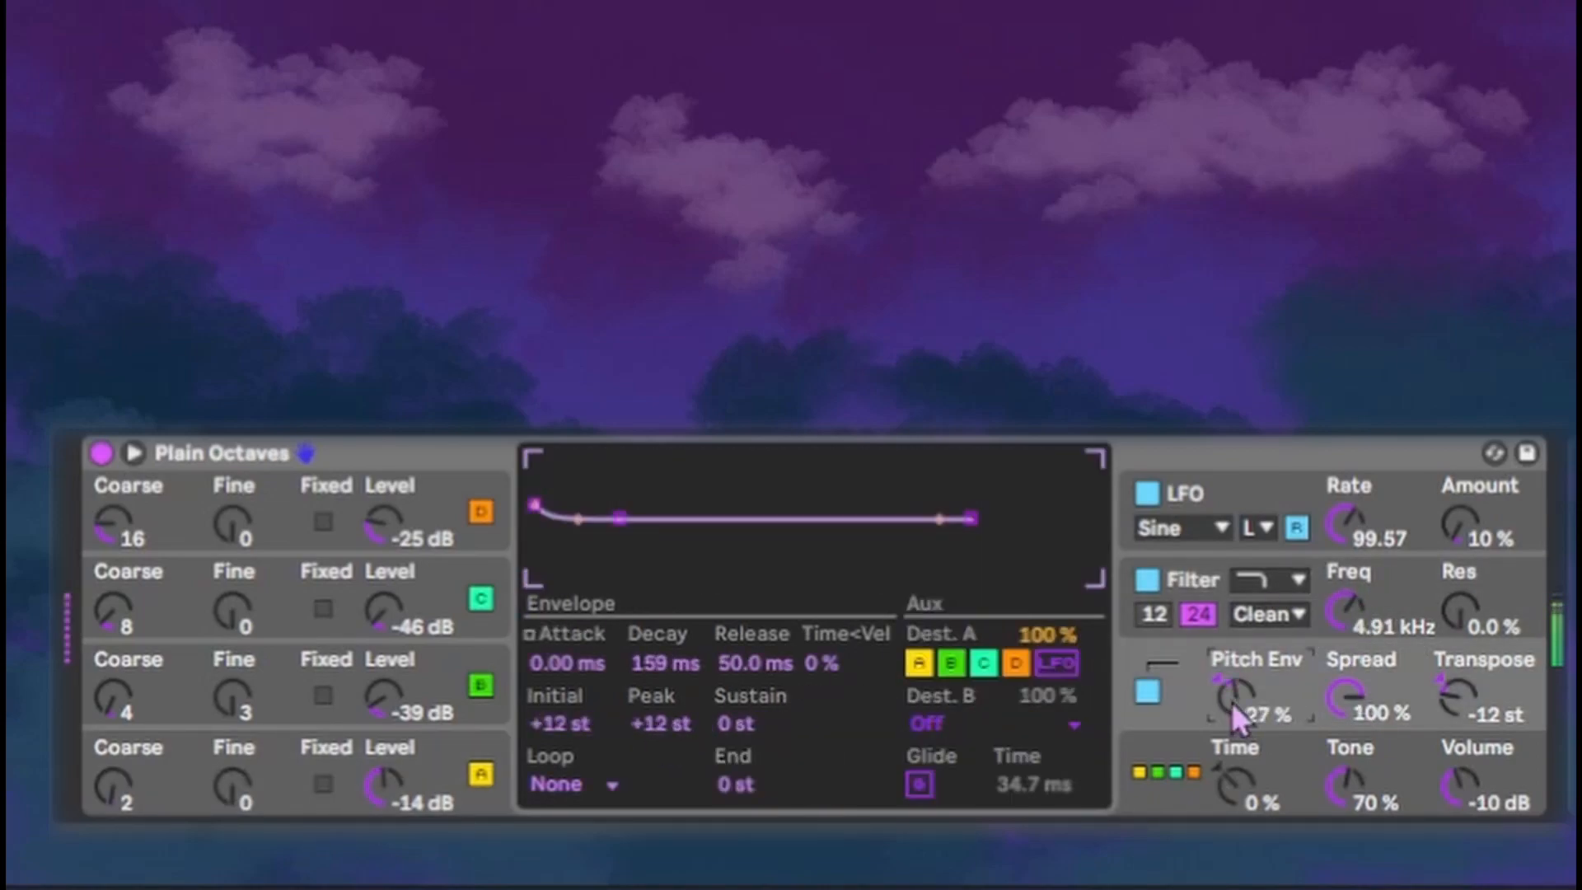
drag(642, 664, 633, 691)
drag(1350, 700, 1349, 790)
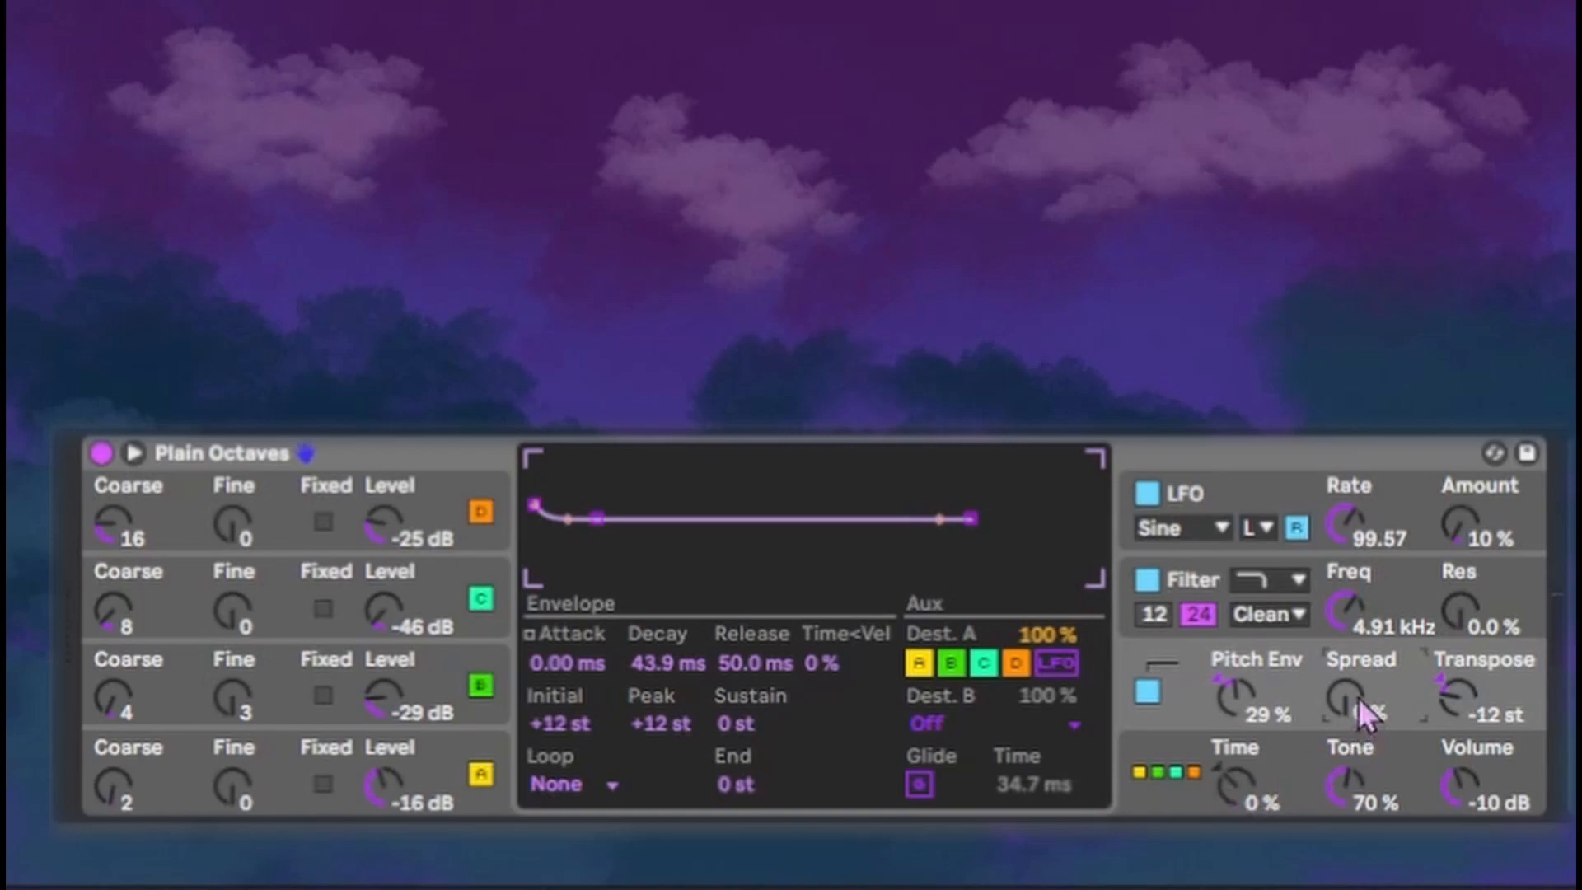
Step: Turn on antialiasing in the preset's global settings and set Pan<Key to 82
click(1176, 806)
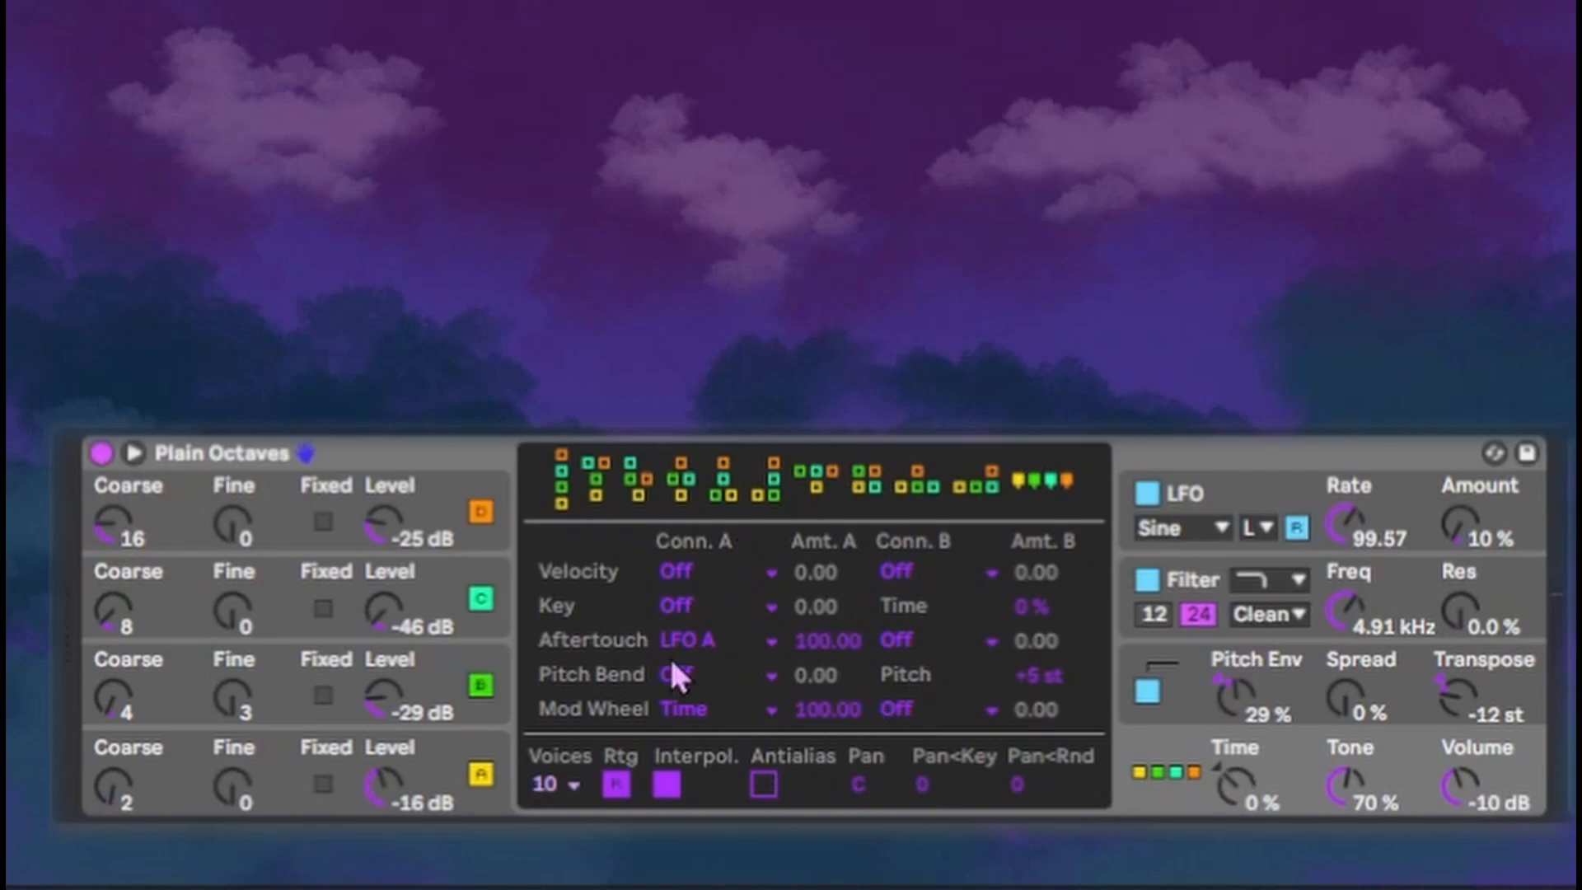
click(768, 792)
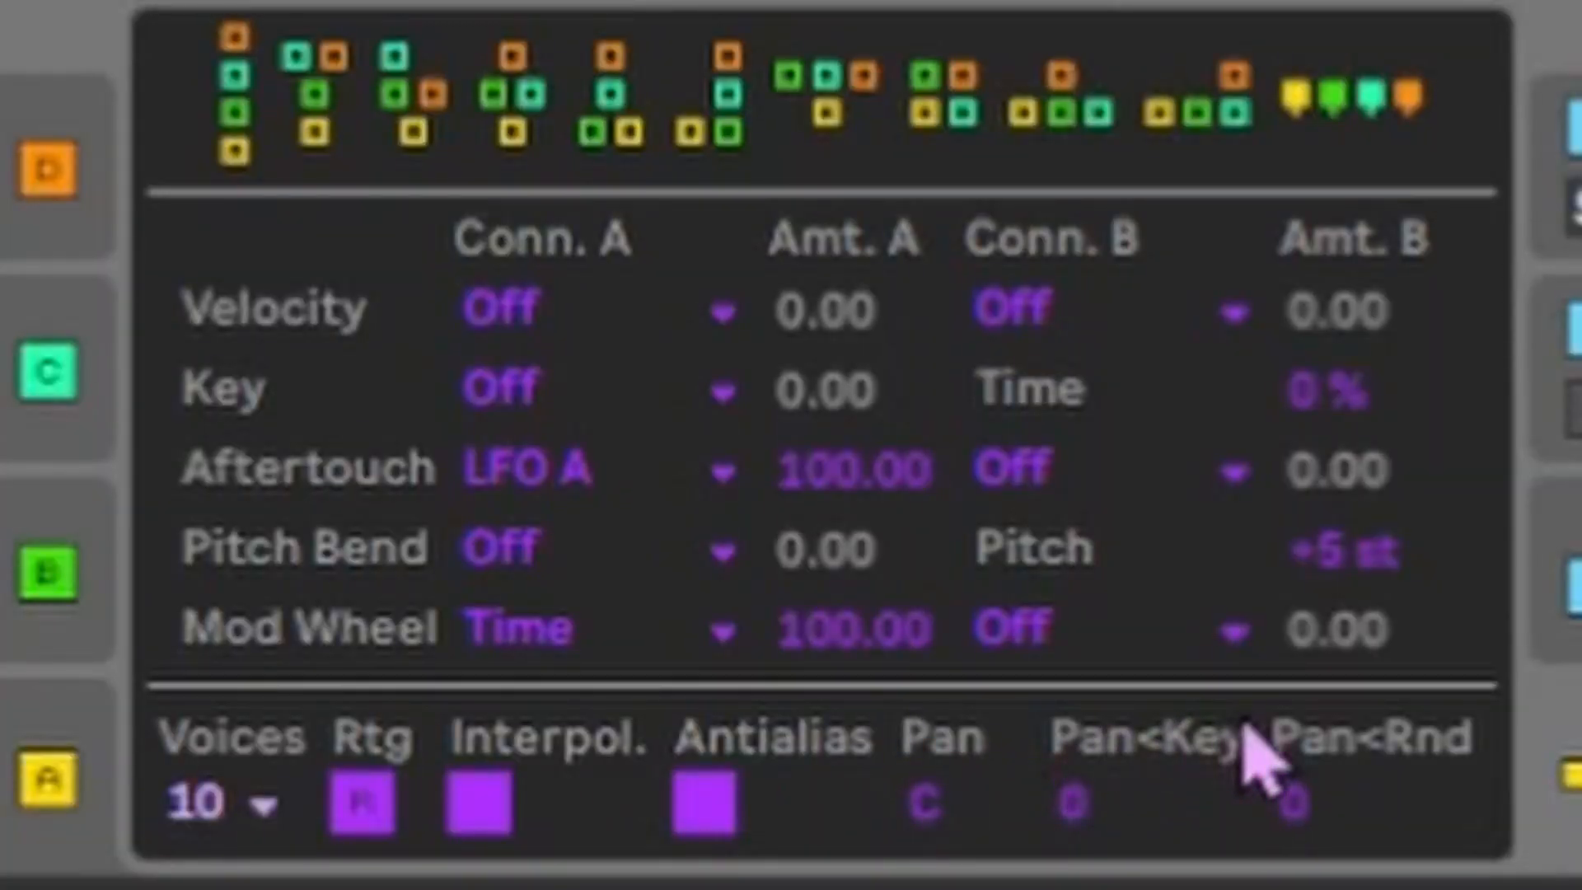
click(1084, 823)
drag(1085, 822, 1084, 781)
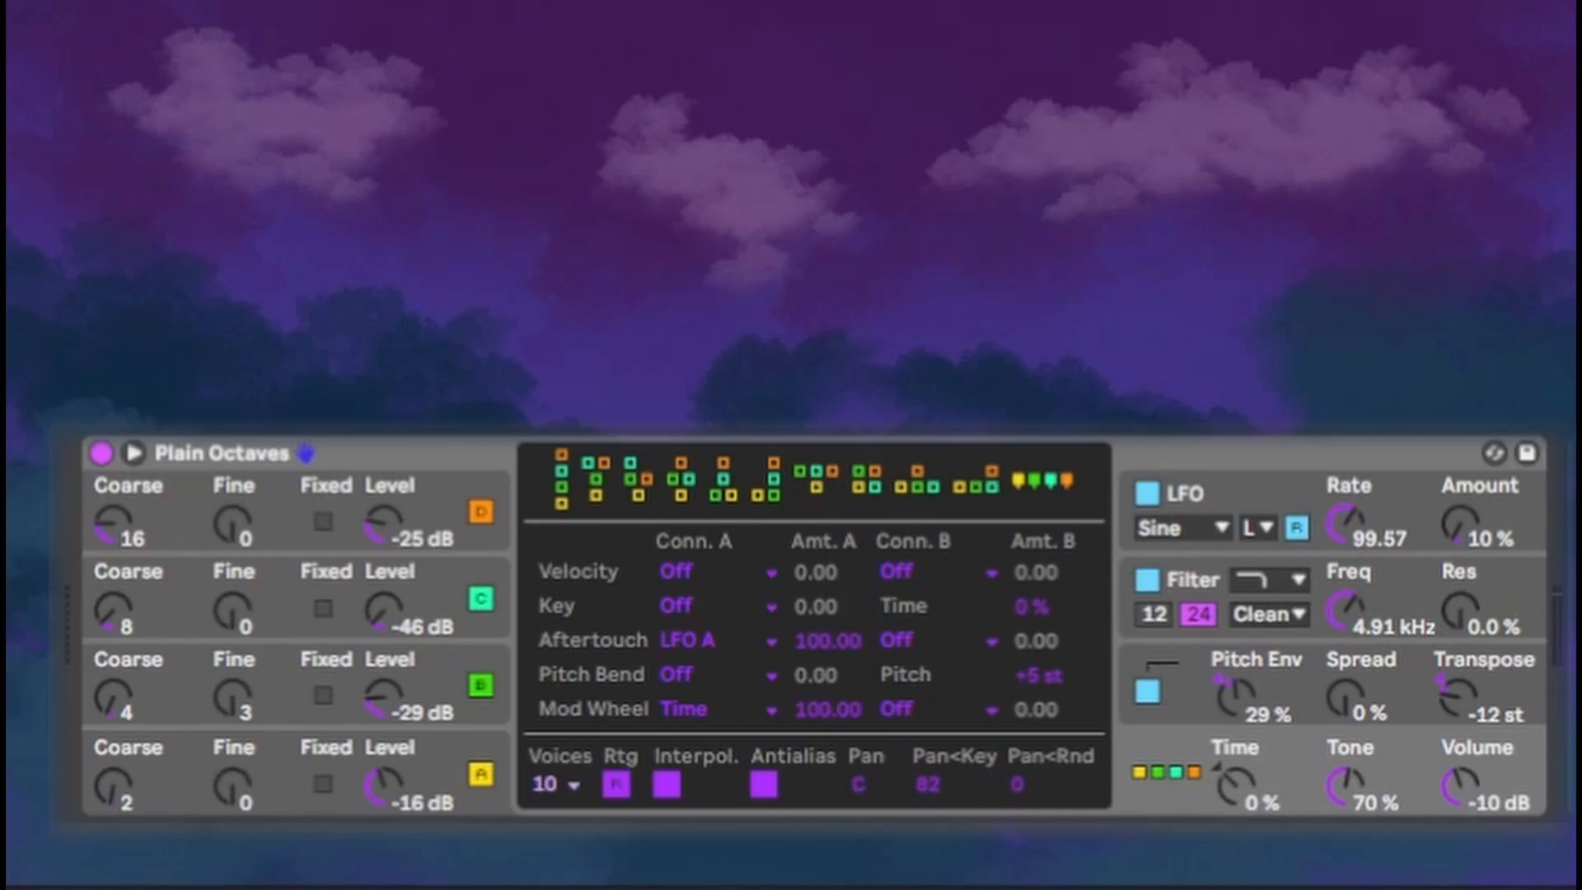
click(1024, 770)
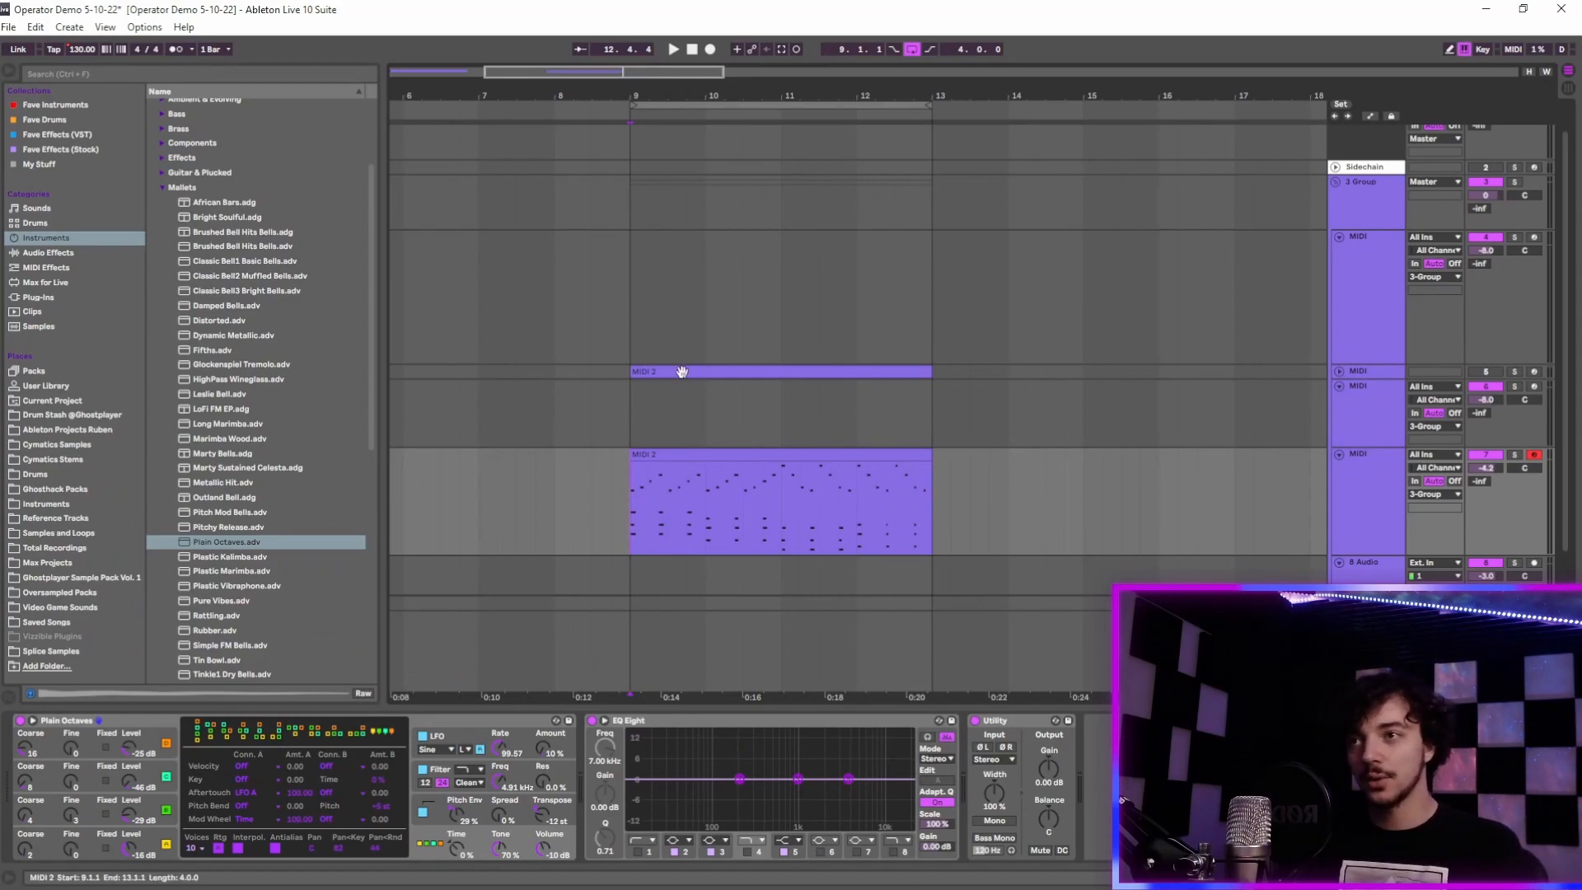
Step: Inspect the MIDI 2 clip's notes, return to the devices, and play the melody from bar 9
double_click(699, 466)
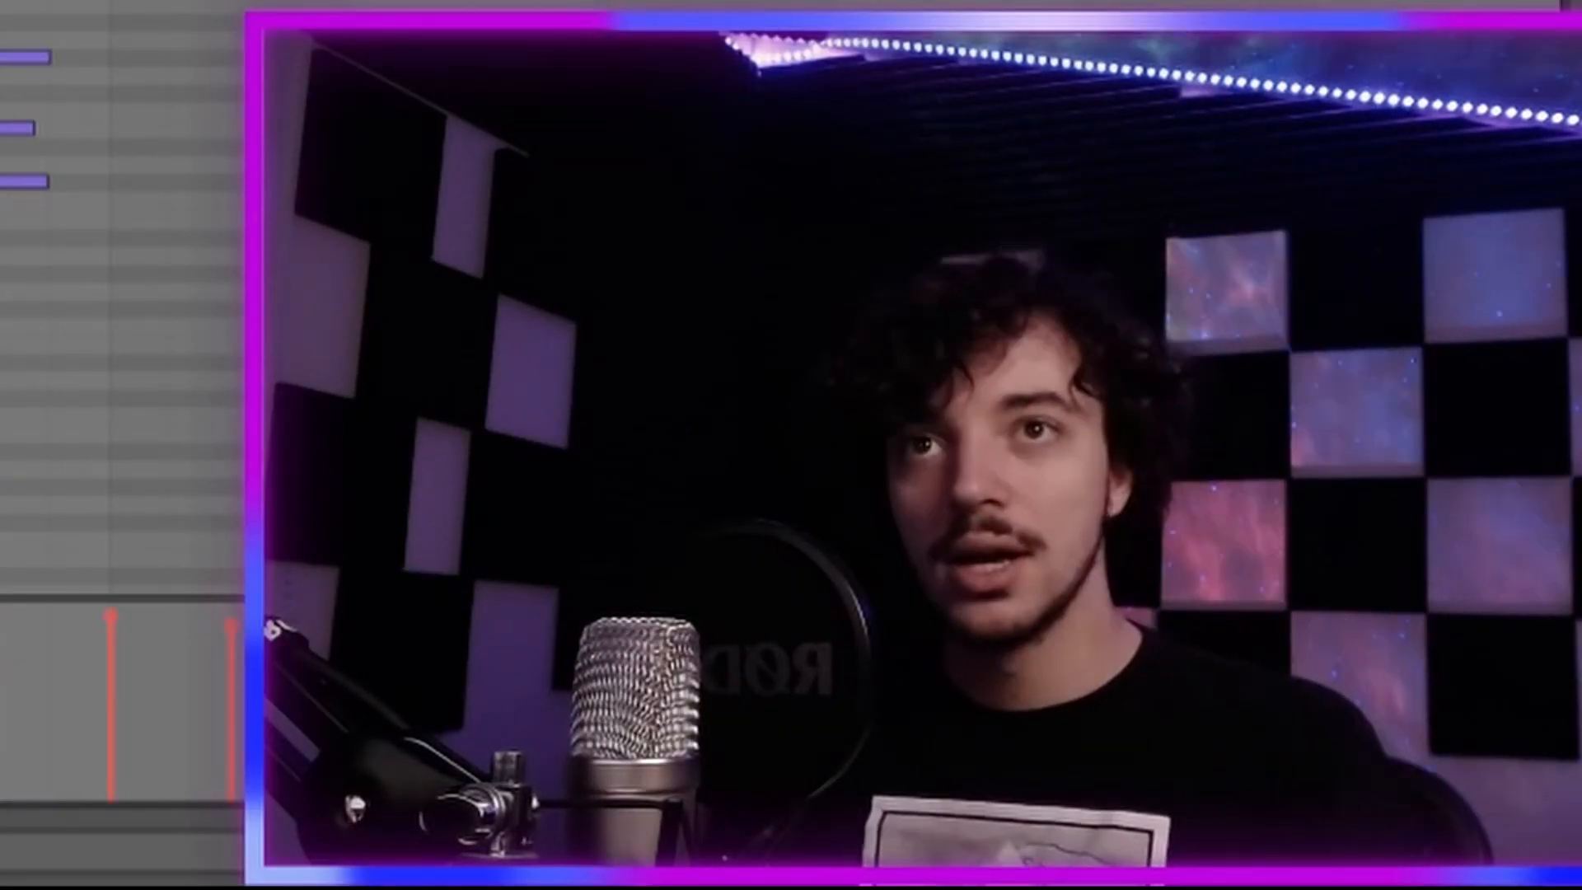
key(shift+Tab)
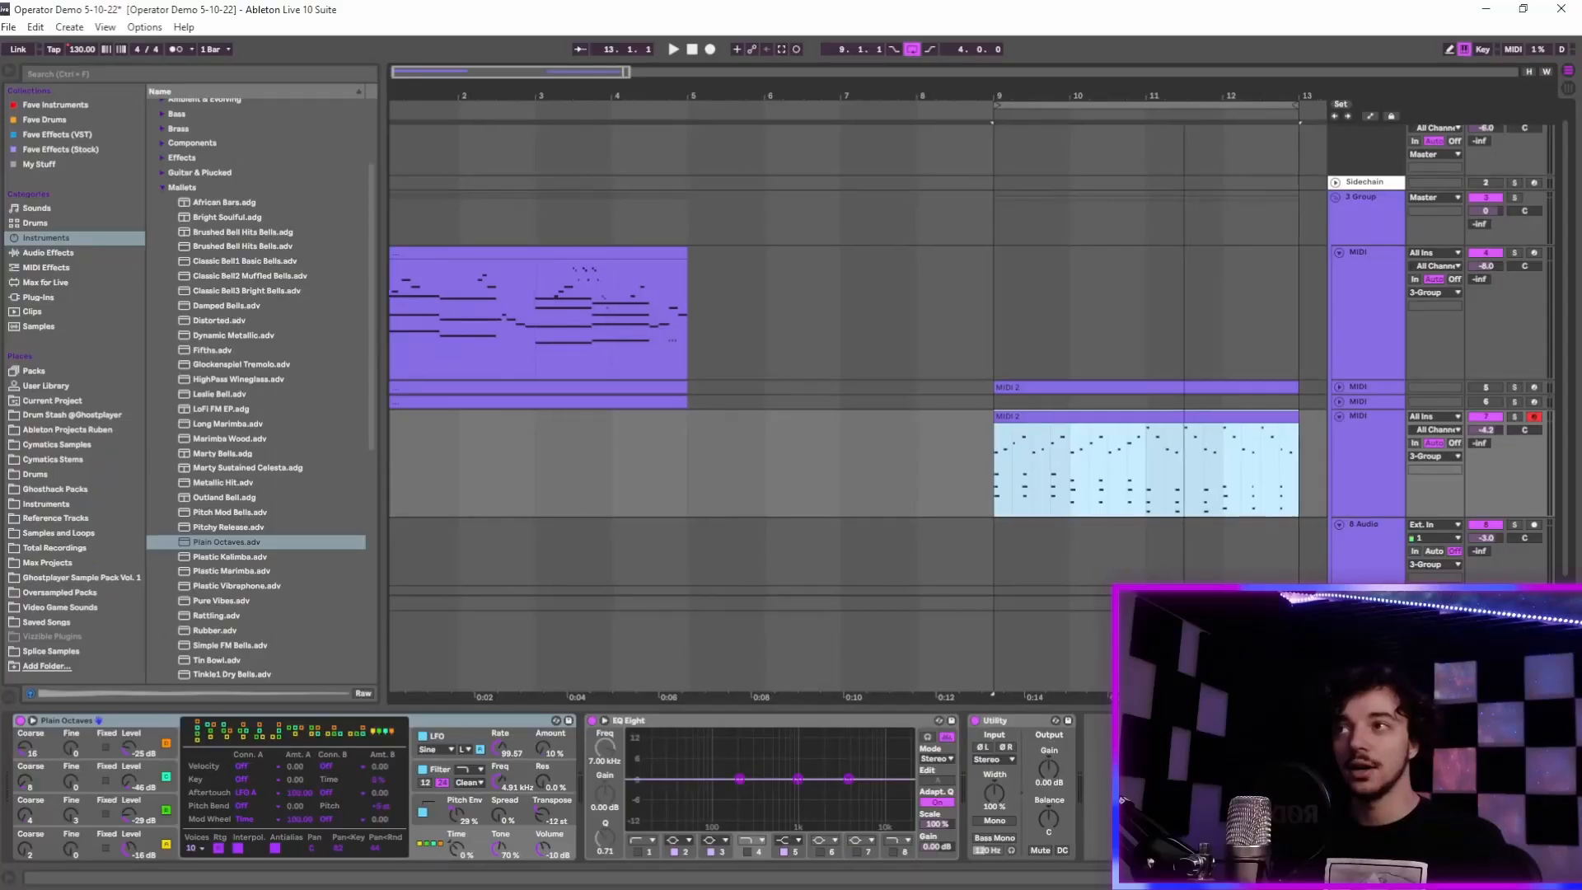
key(z)
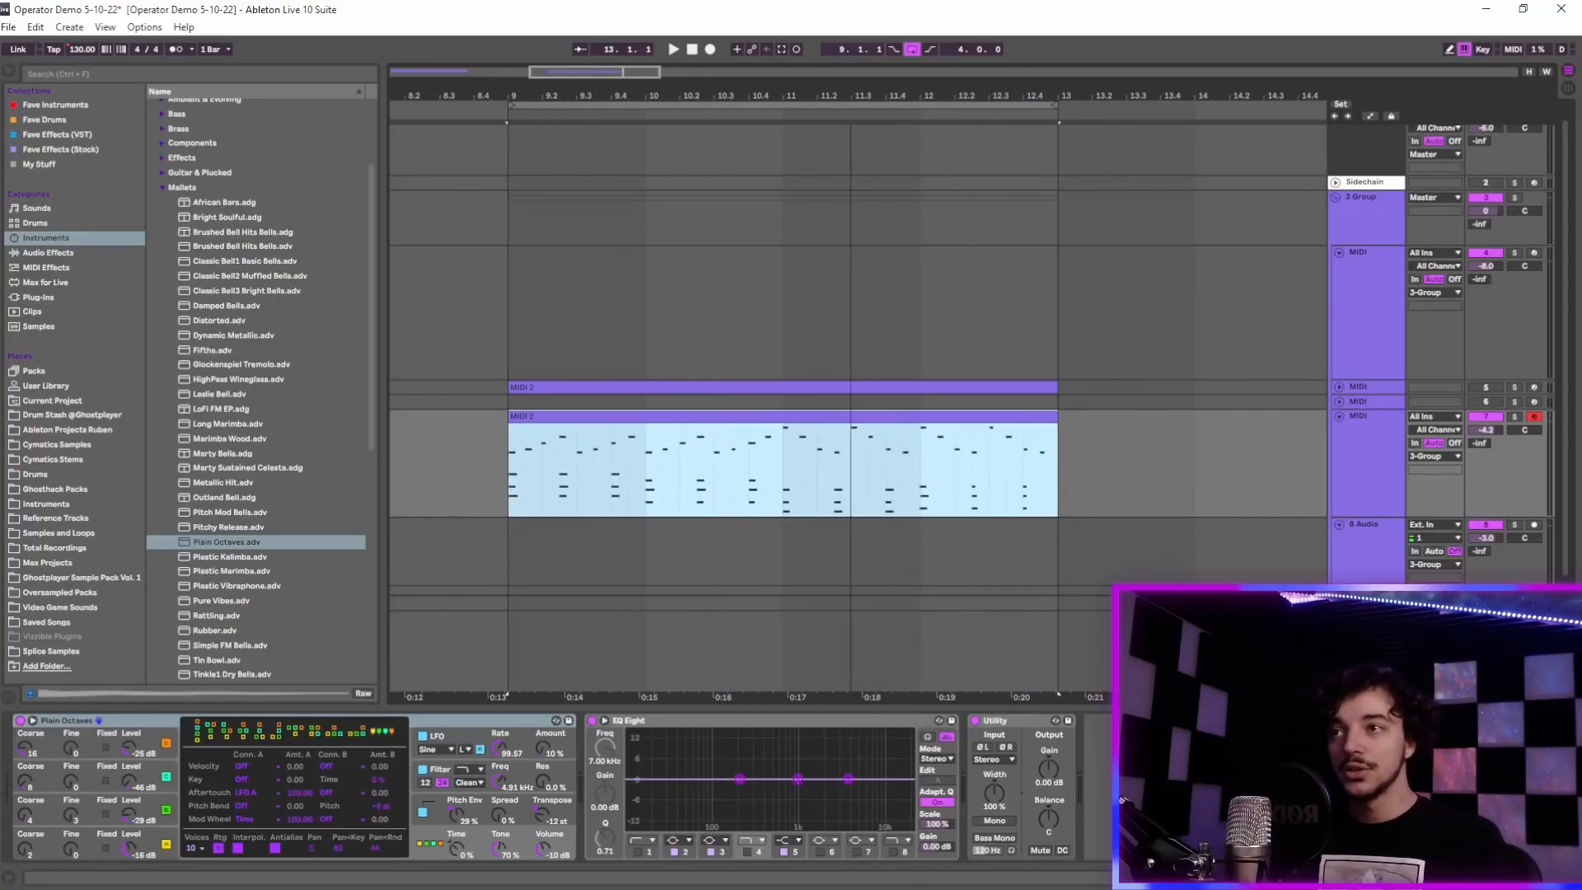
click(508, 497)
key(space)
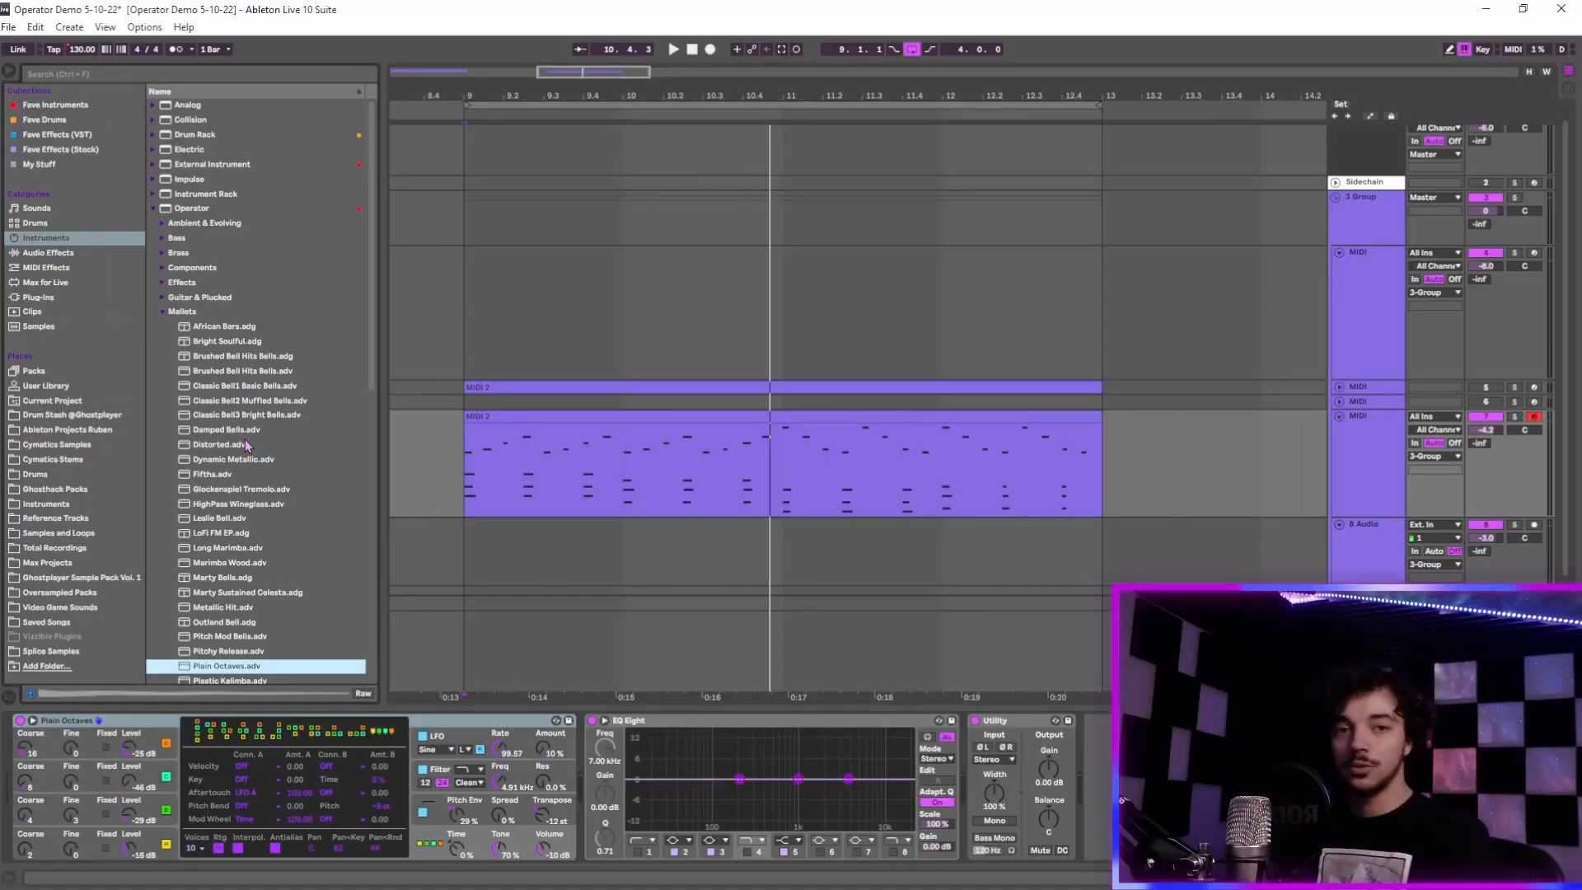
Step: Replace the mallet preset with a default Operator and set oscillator A's waveform to Saw 64
click(155, 212)
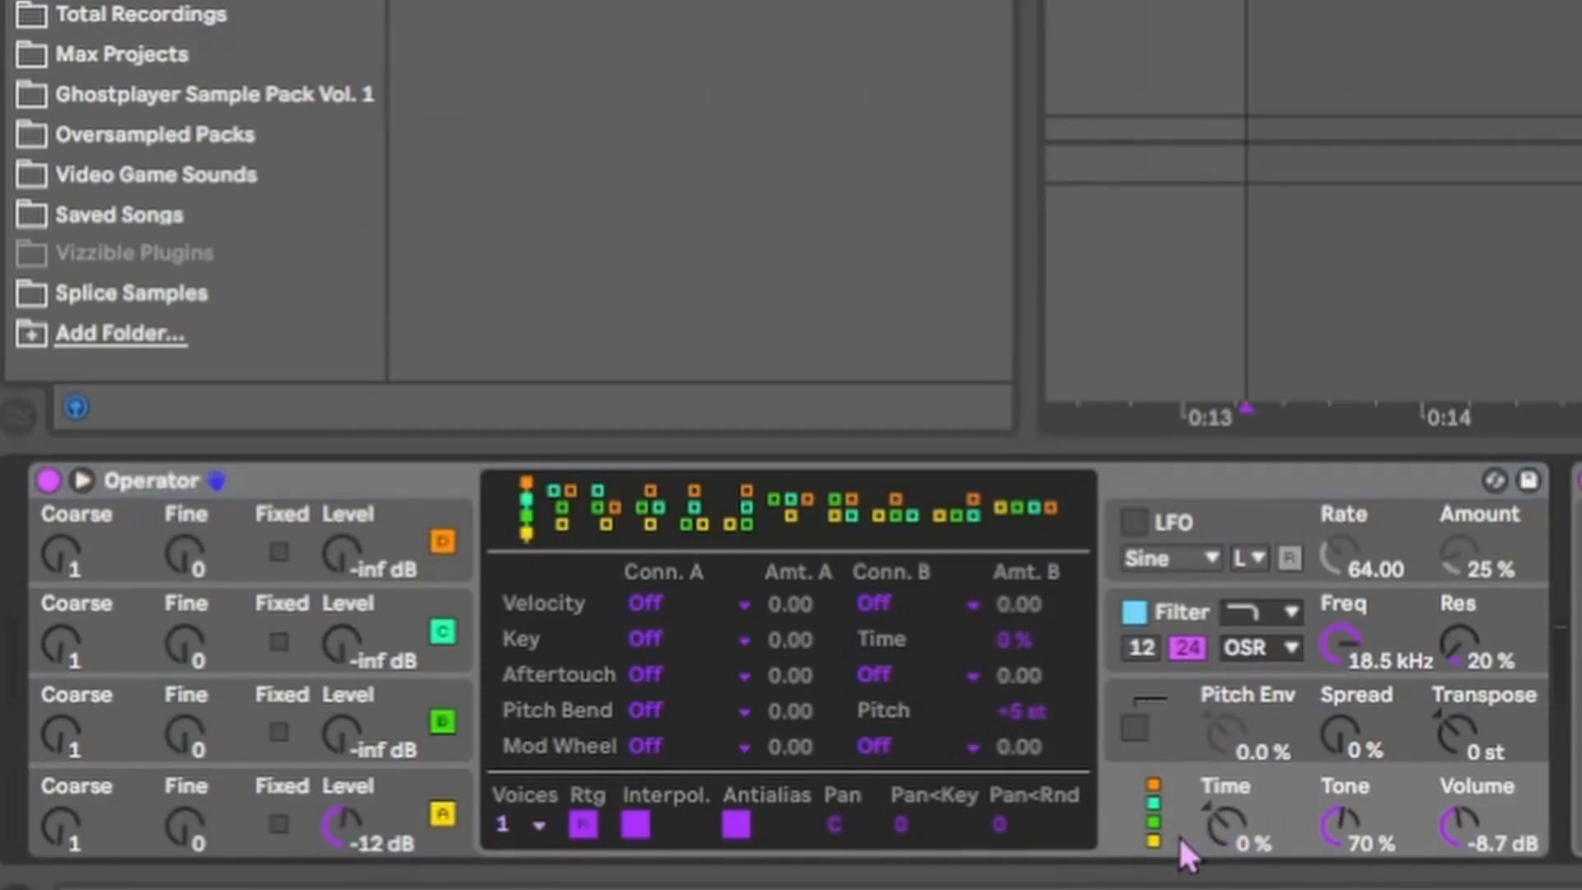
click(279, 849)
click(960, 699)
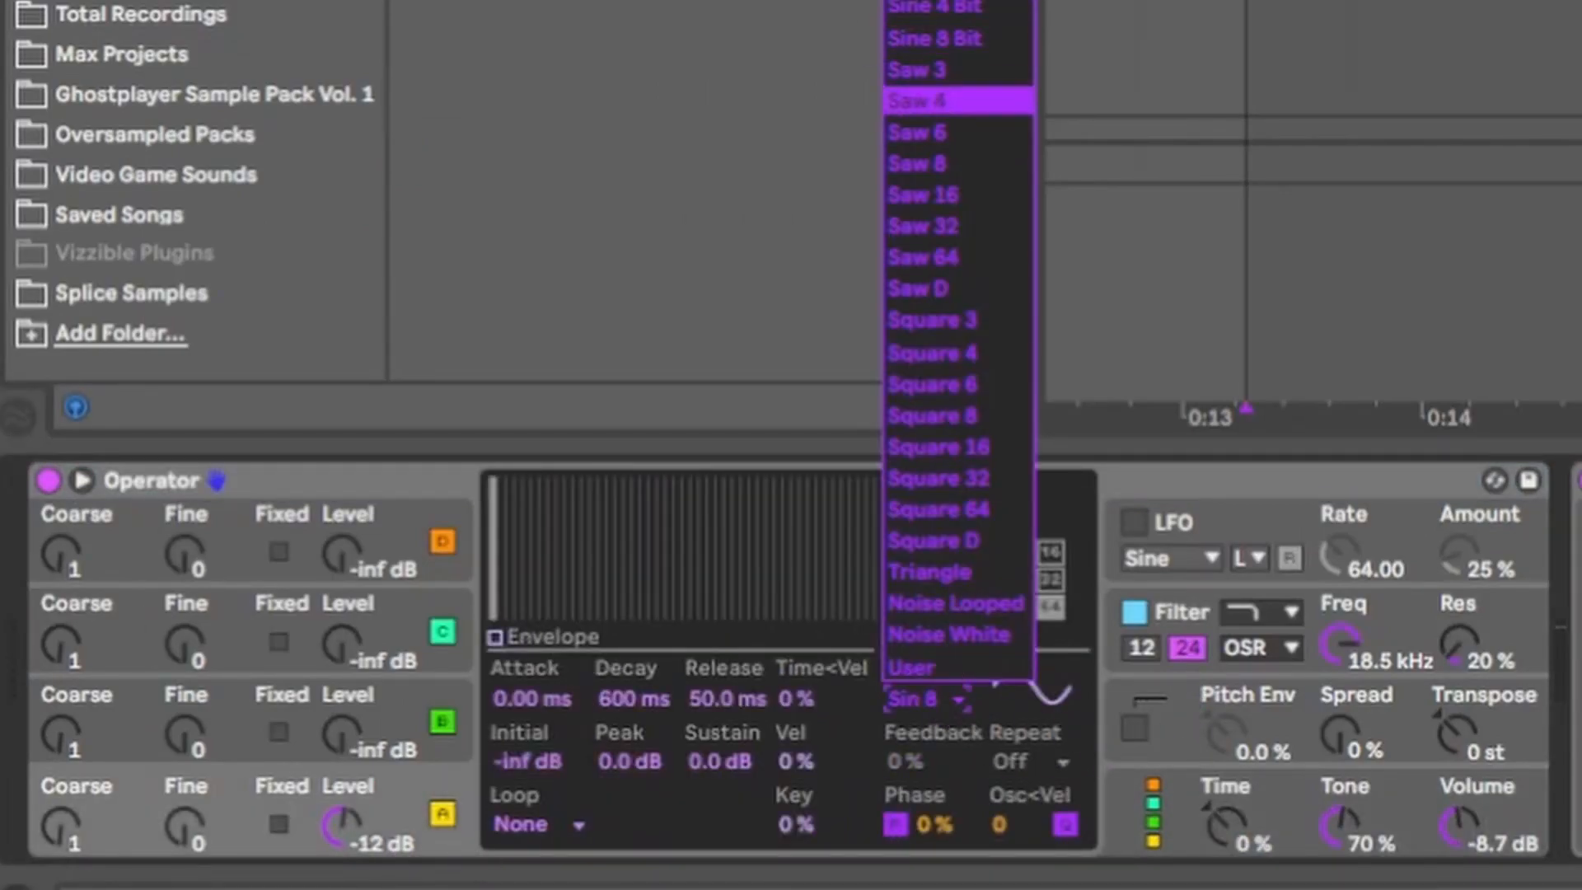
click(972, 252)
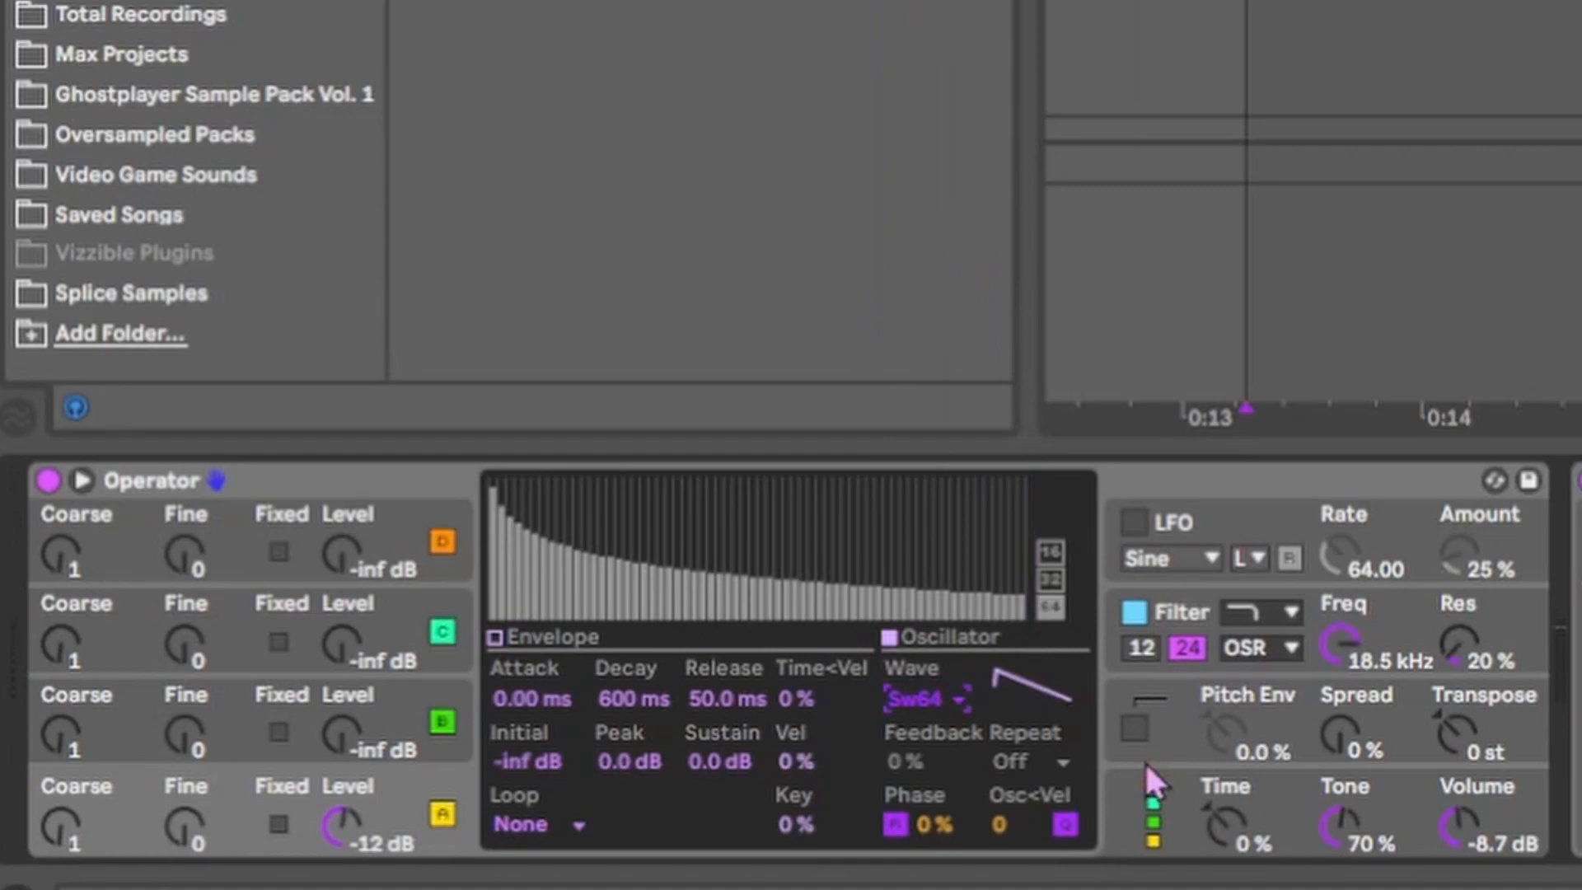
Step: Raise the voice count to 8 and give oscillator A a 12.9 ms attack and a 3.83 s release
click(1130, 853)
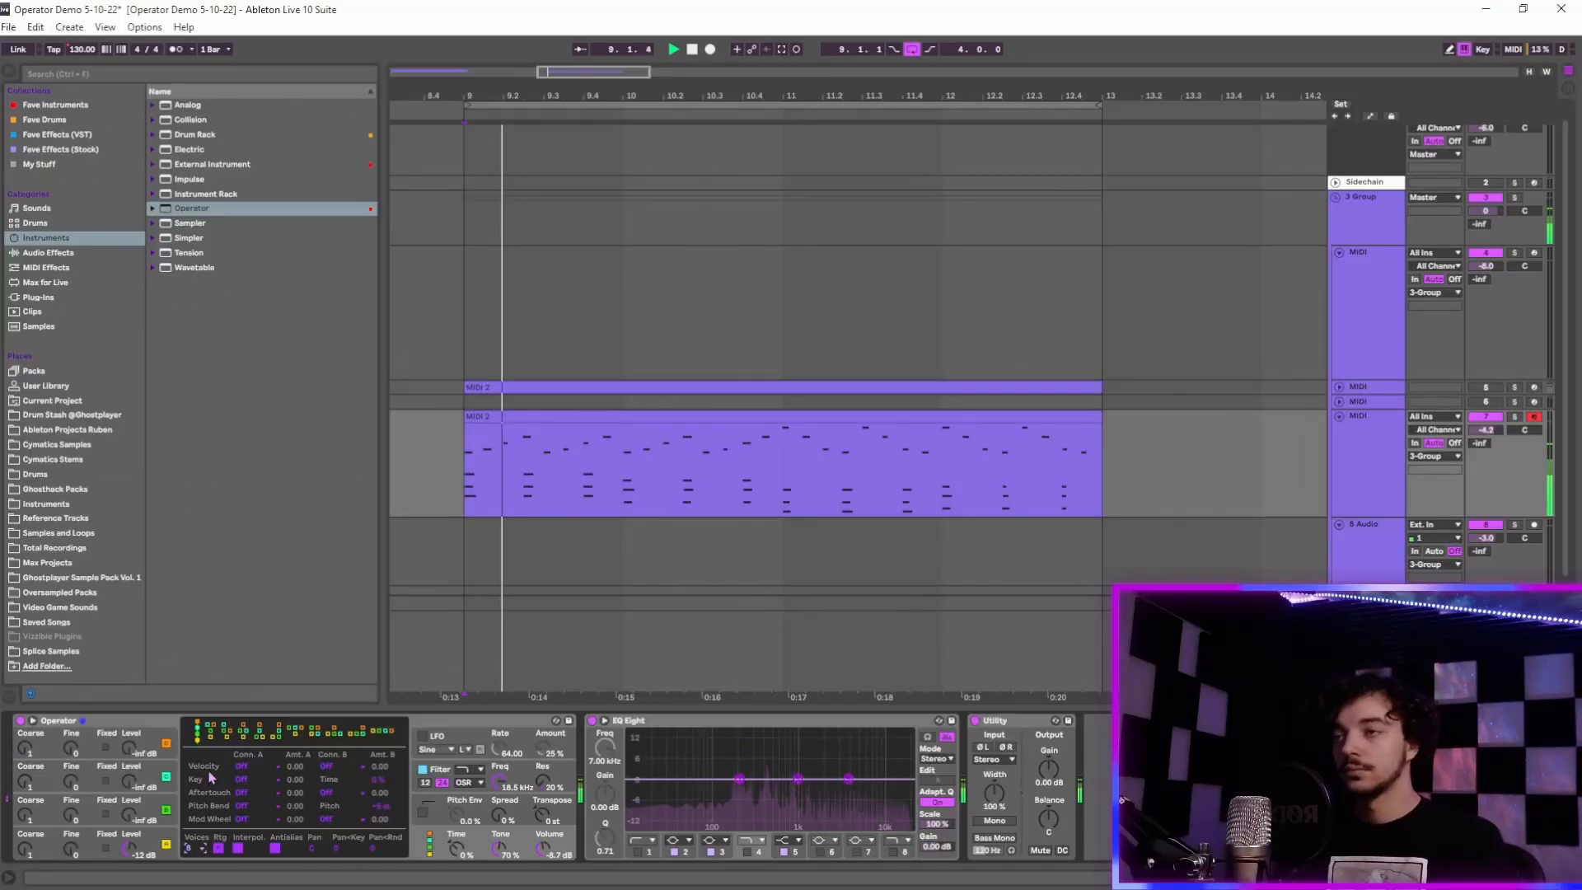
key(space)
click(120, 854)
drag(746, 485, 746, 429)
drag(593, 485, 593, 481)
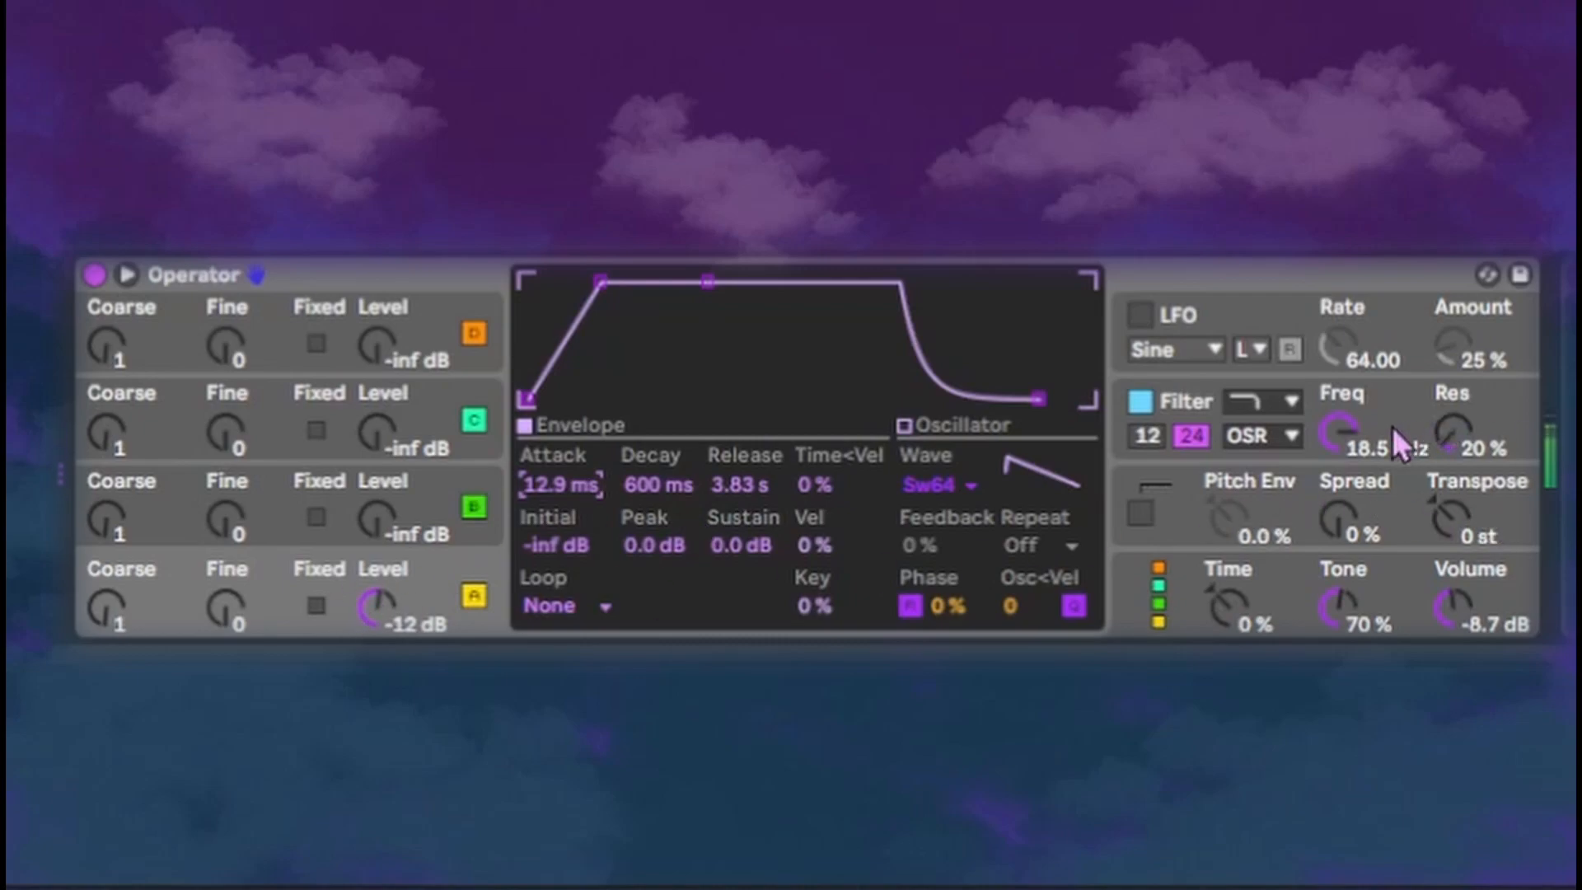
Step: Lower the low-pass filter's cutoff to 914 Hz, raise its resonance to 31%, and increase Spread to 49%
click(1340, 430)
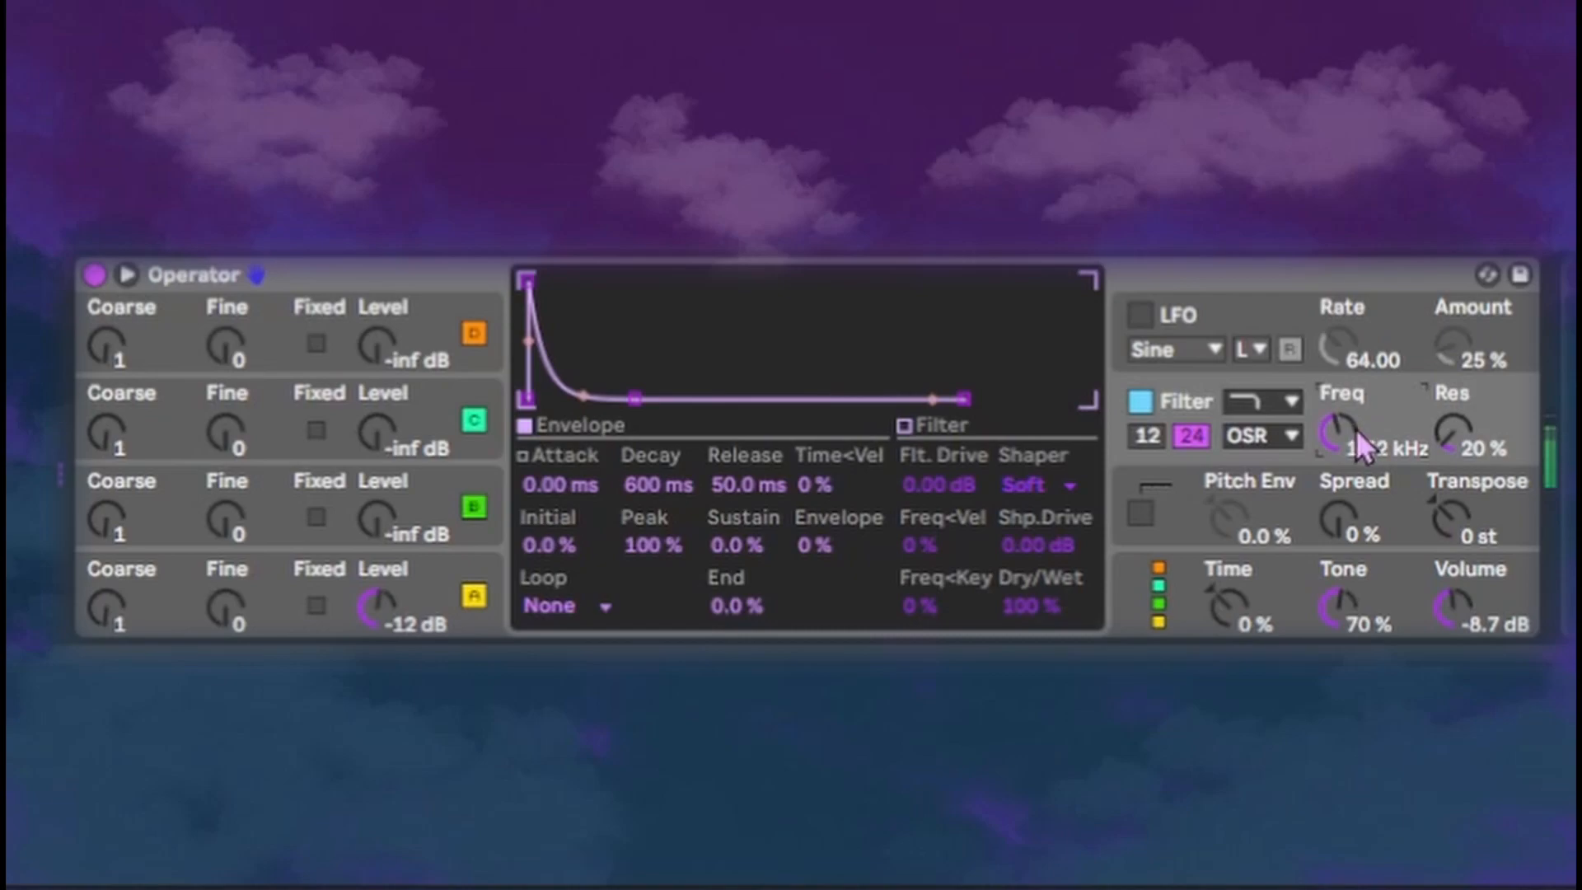
drag(1453, 430, 1453, 421)
drag(1355, 437, 1354, 449)
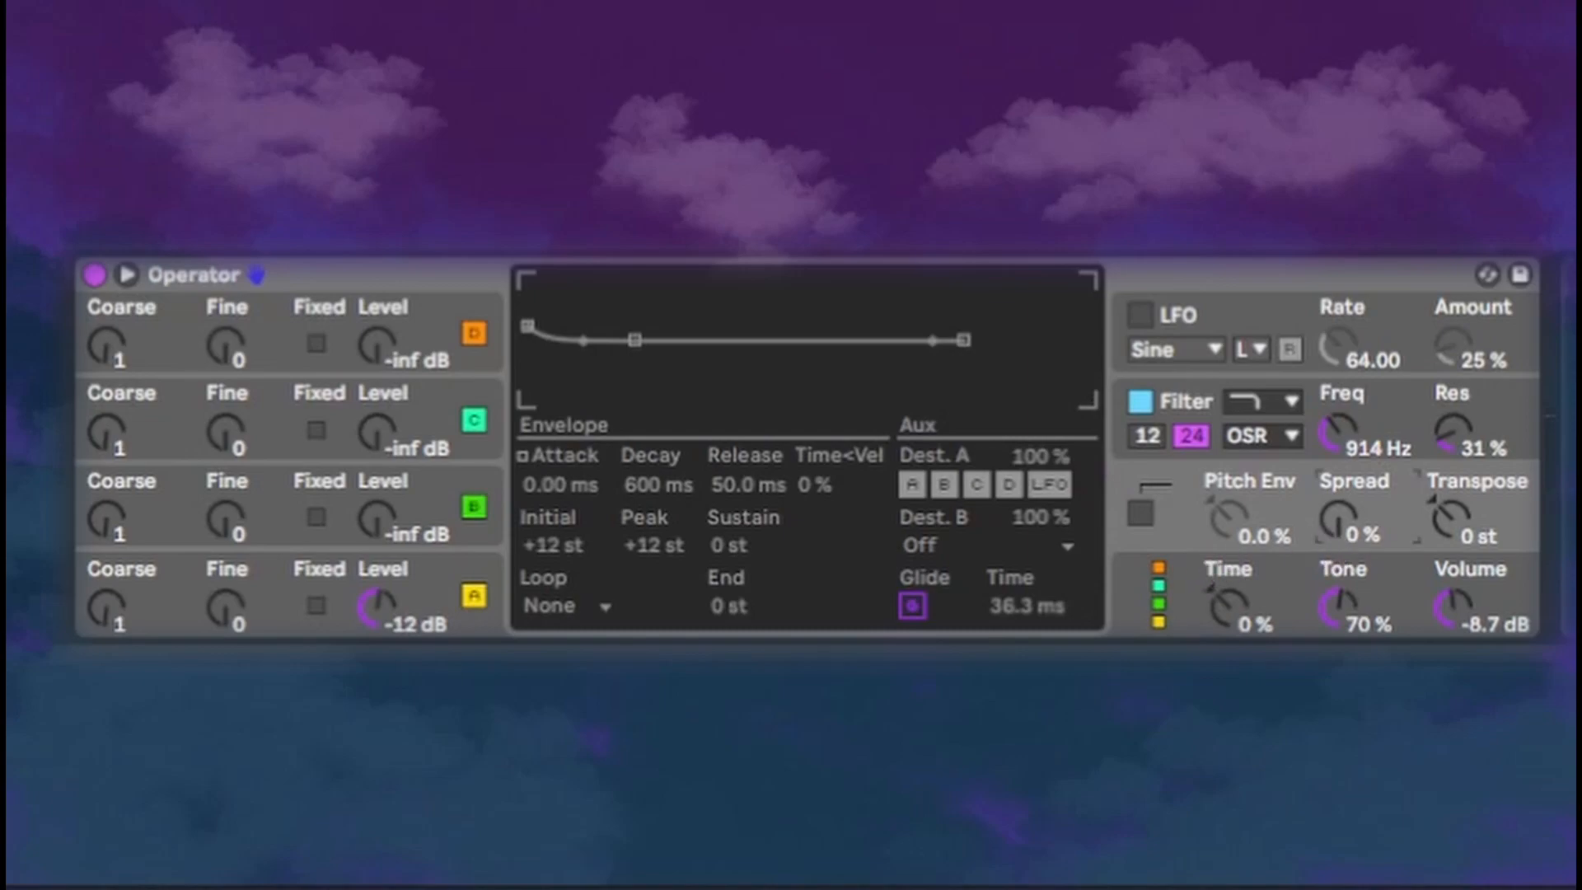
drag(1339, 519, 1339, 514)
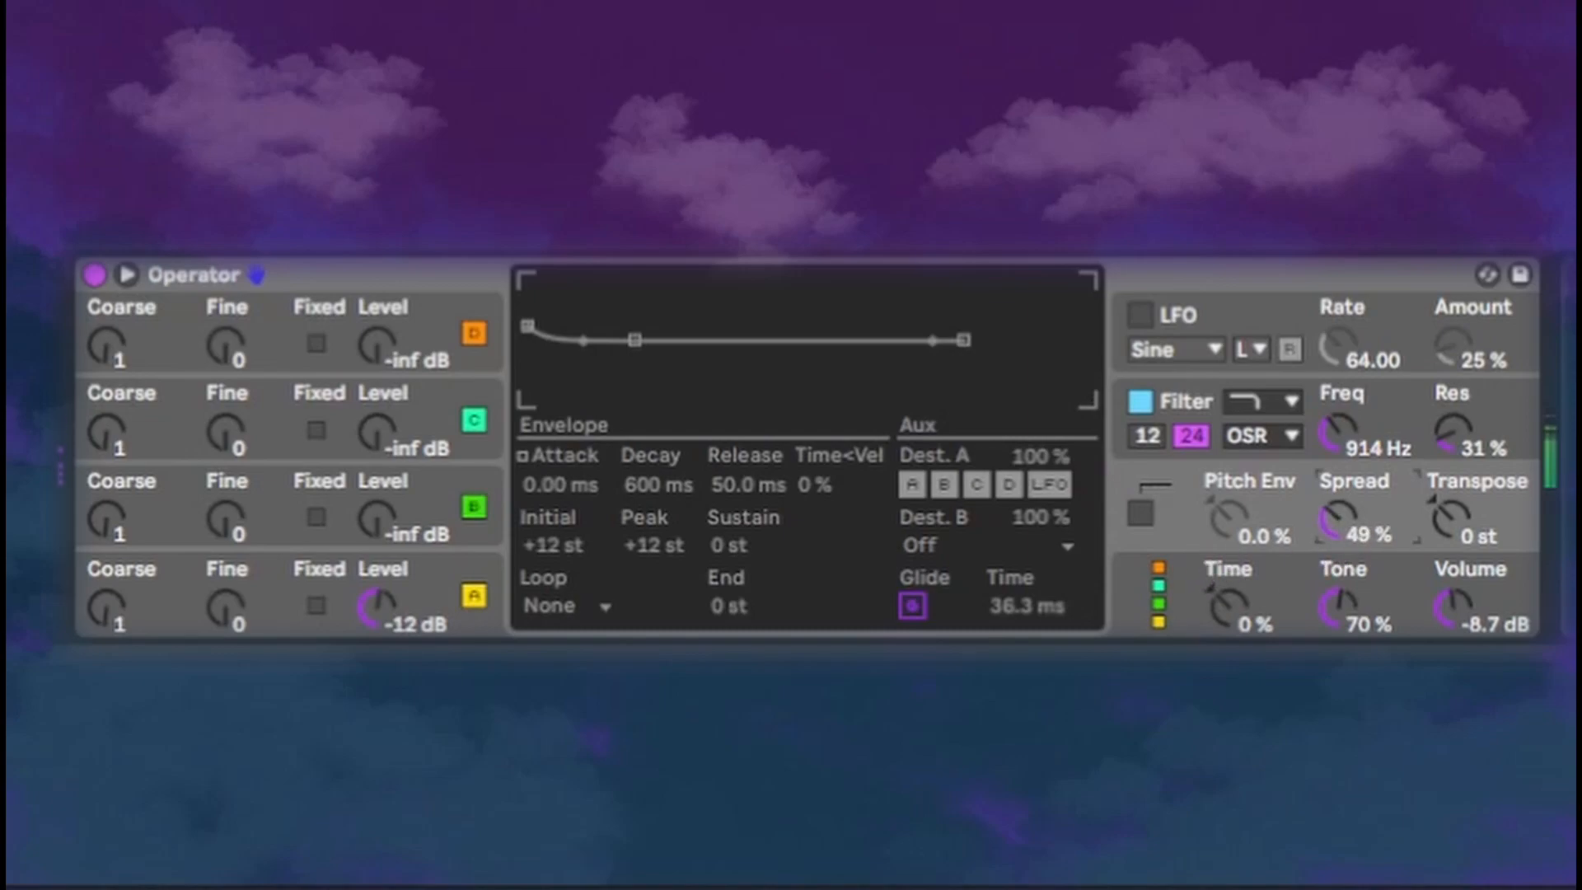
Step: Lengthen the three notes of the first chord in the MIDI 2 clip so they sustain under the melody
click(352, 619)
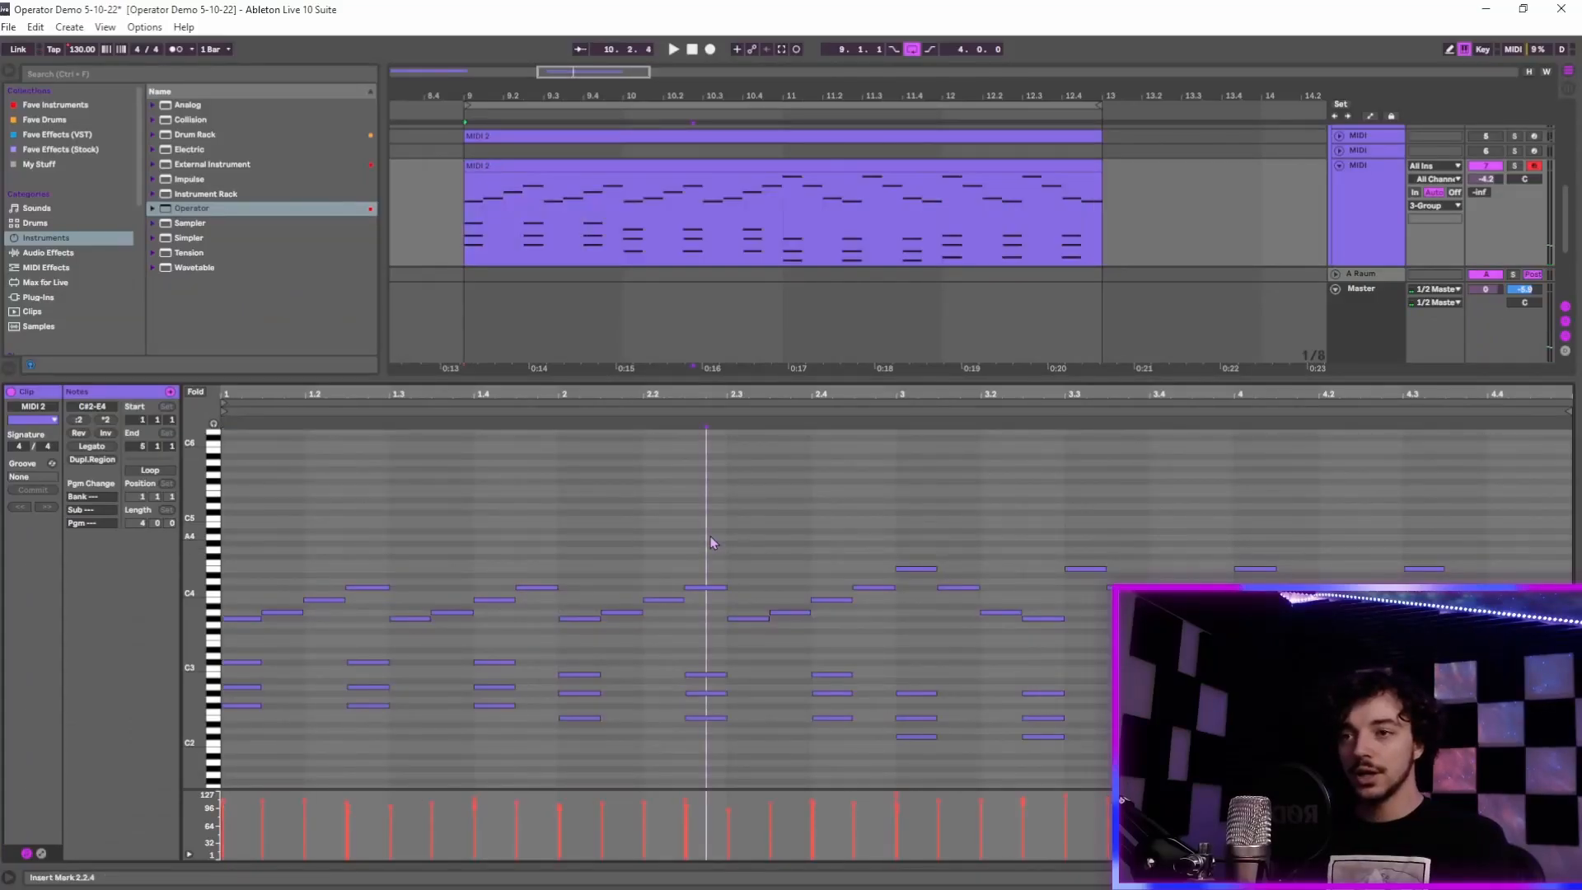
drag(233, 646, 269, 726)
drag(266, 670, 349, 671)
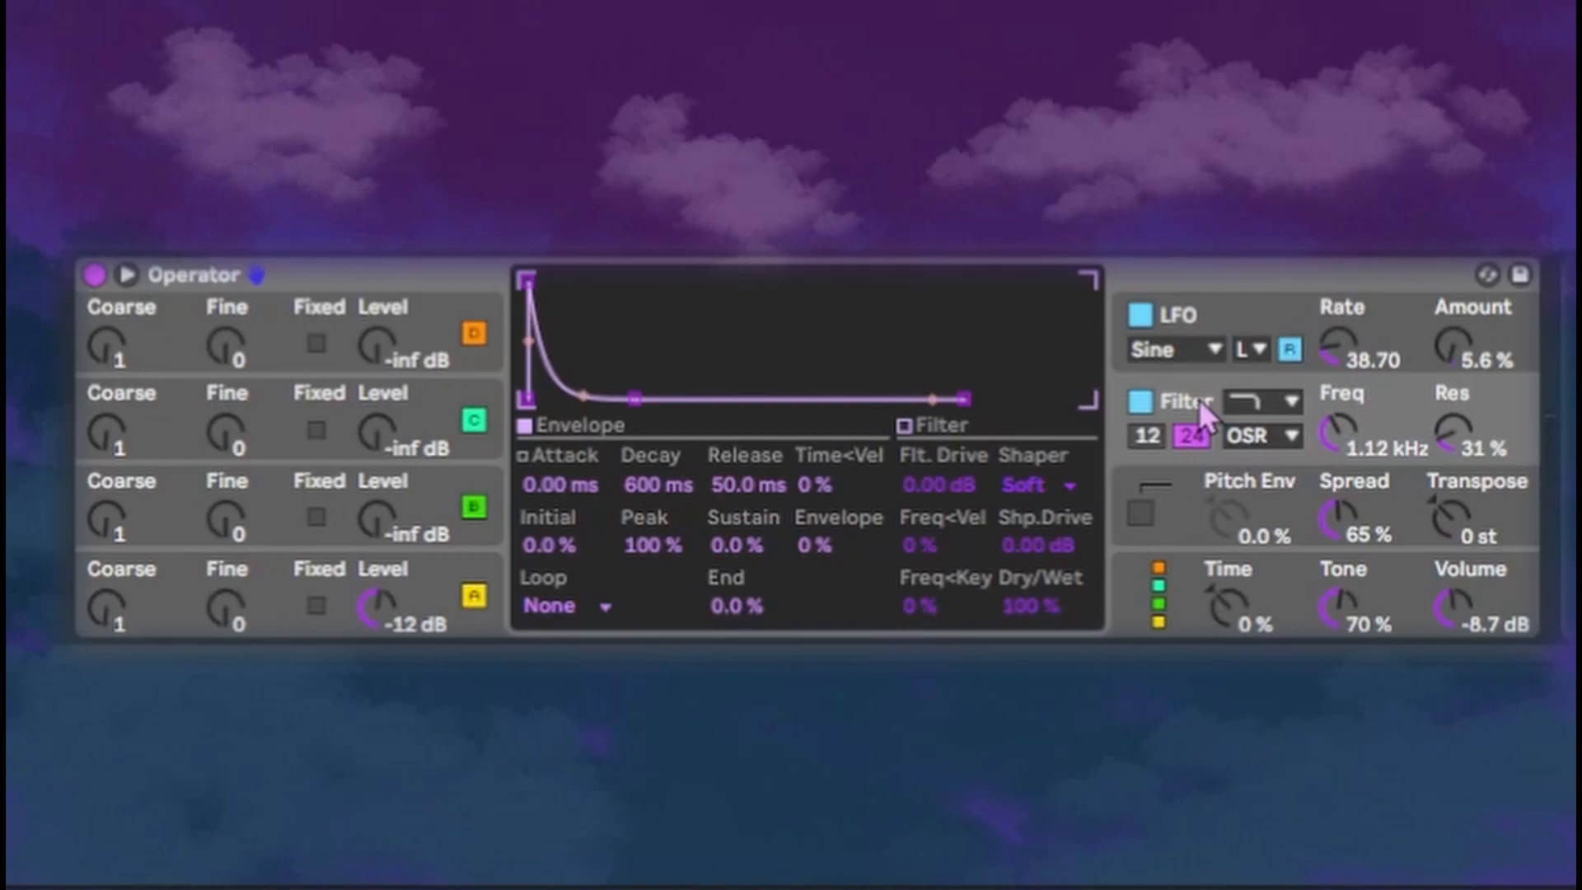
Step: Set the filter's Freq<Vel to 41% and add a Velocity MIDI effect before Operator
drag(911, 548, 911, 540)
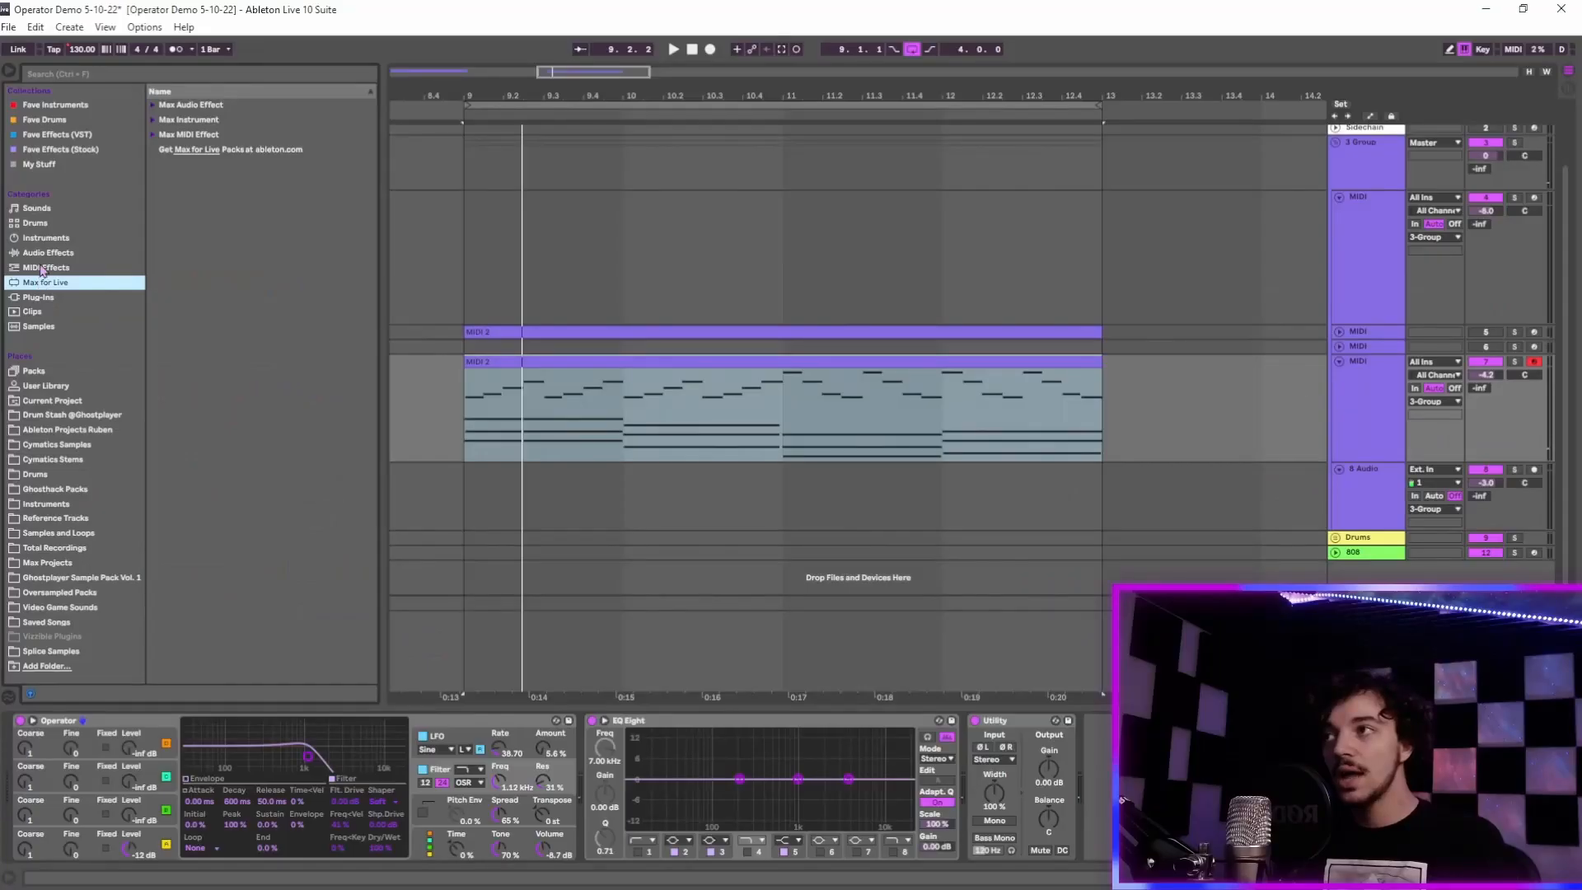
key(Up)
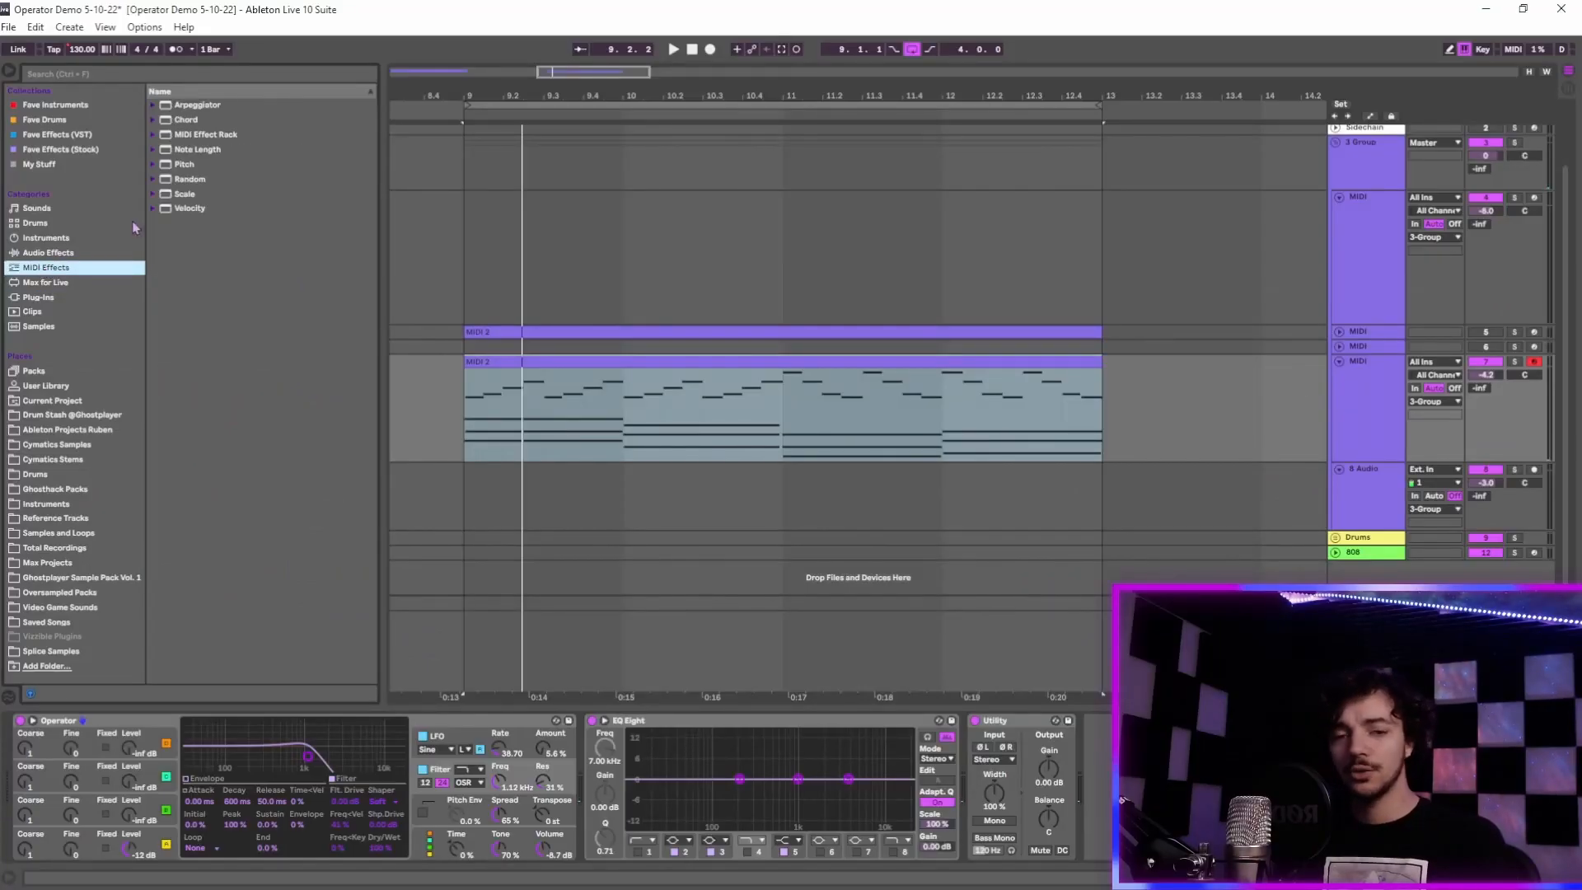
double_click(188, 209)
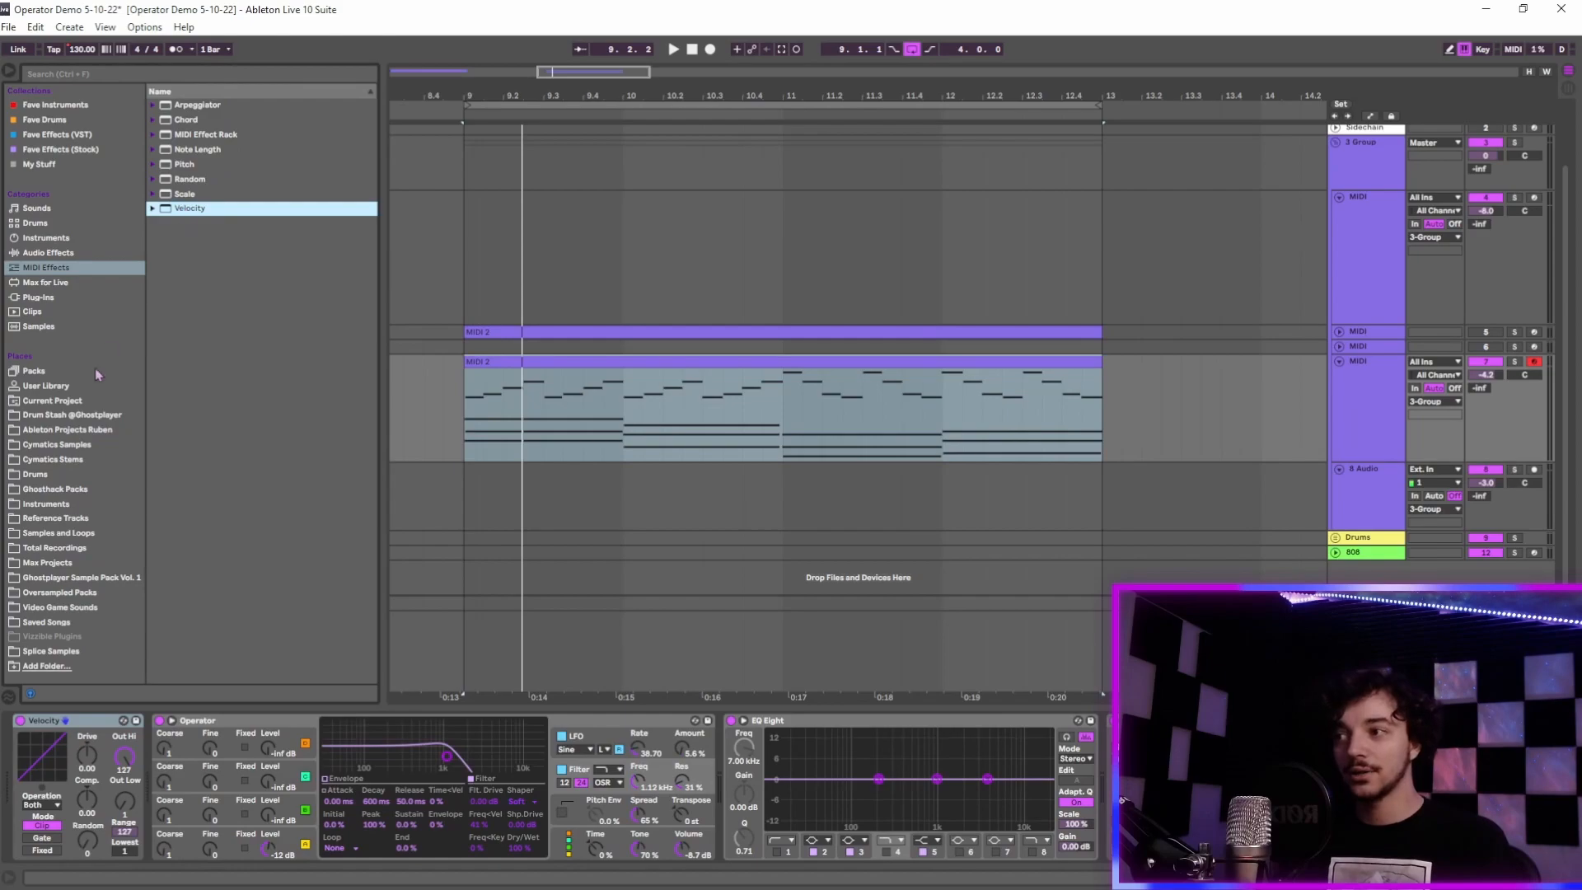
Step: Set the Velocity effect's Comp. to 0.22, Random to 11 and Out Hi to 98
drag(87, 840, 87, 824)
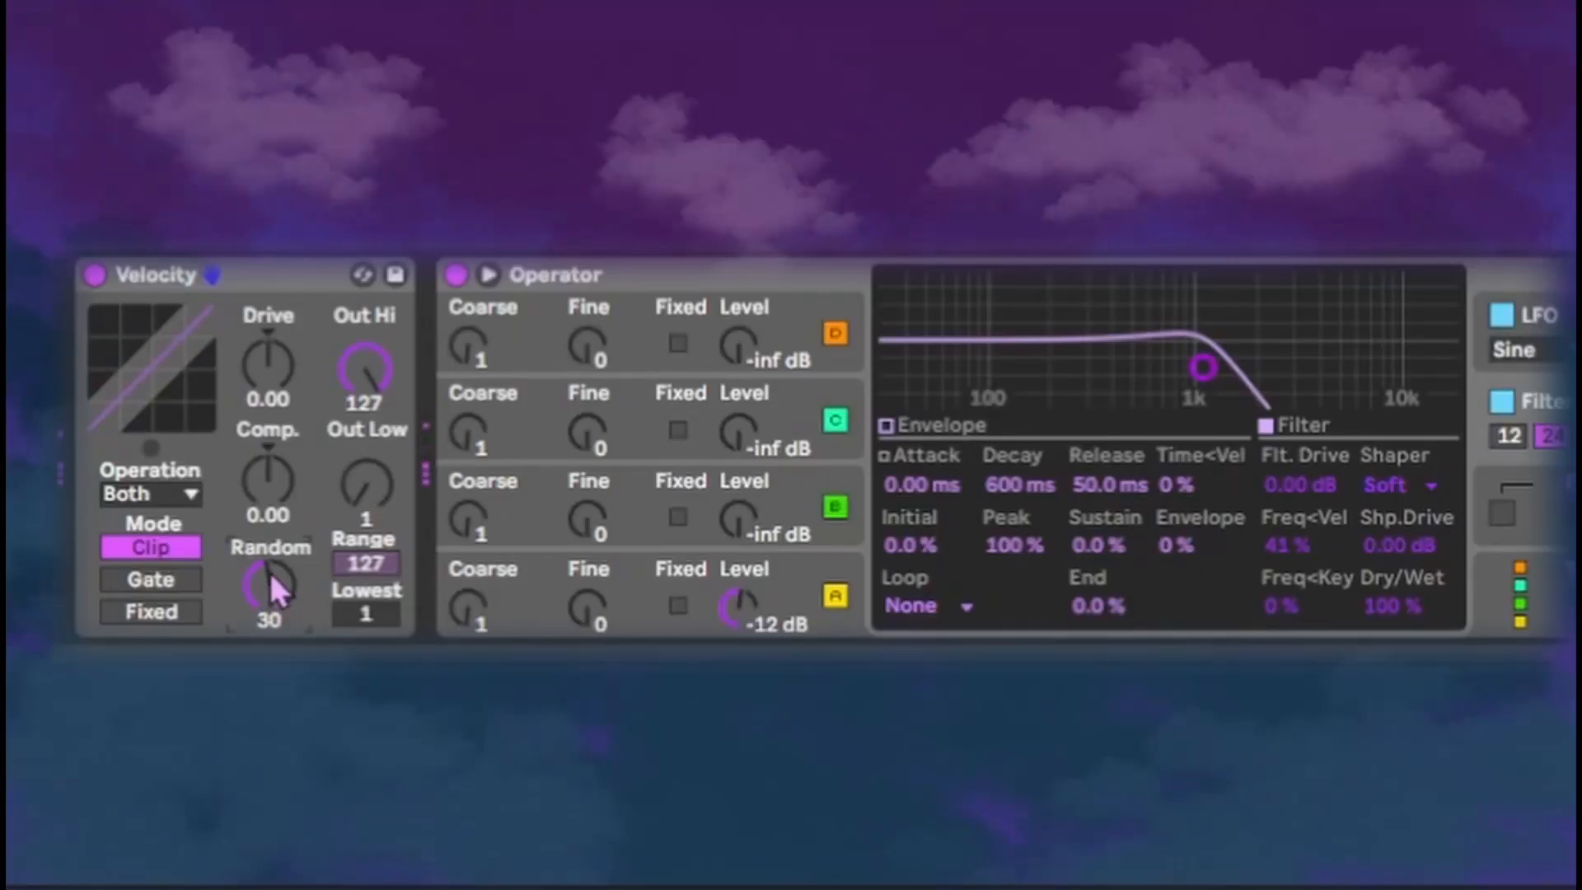
drag(89, 839, 91, 844)
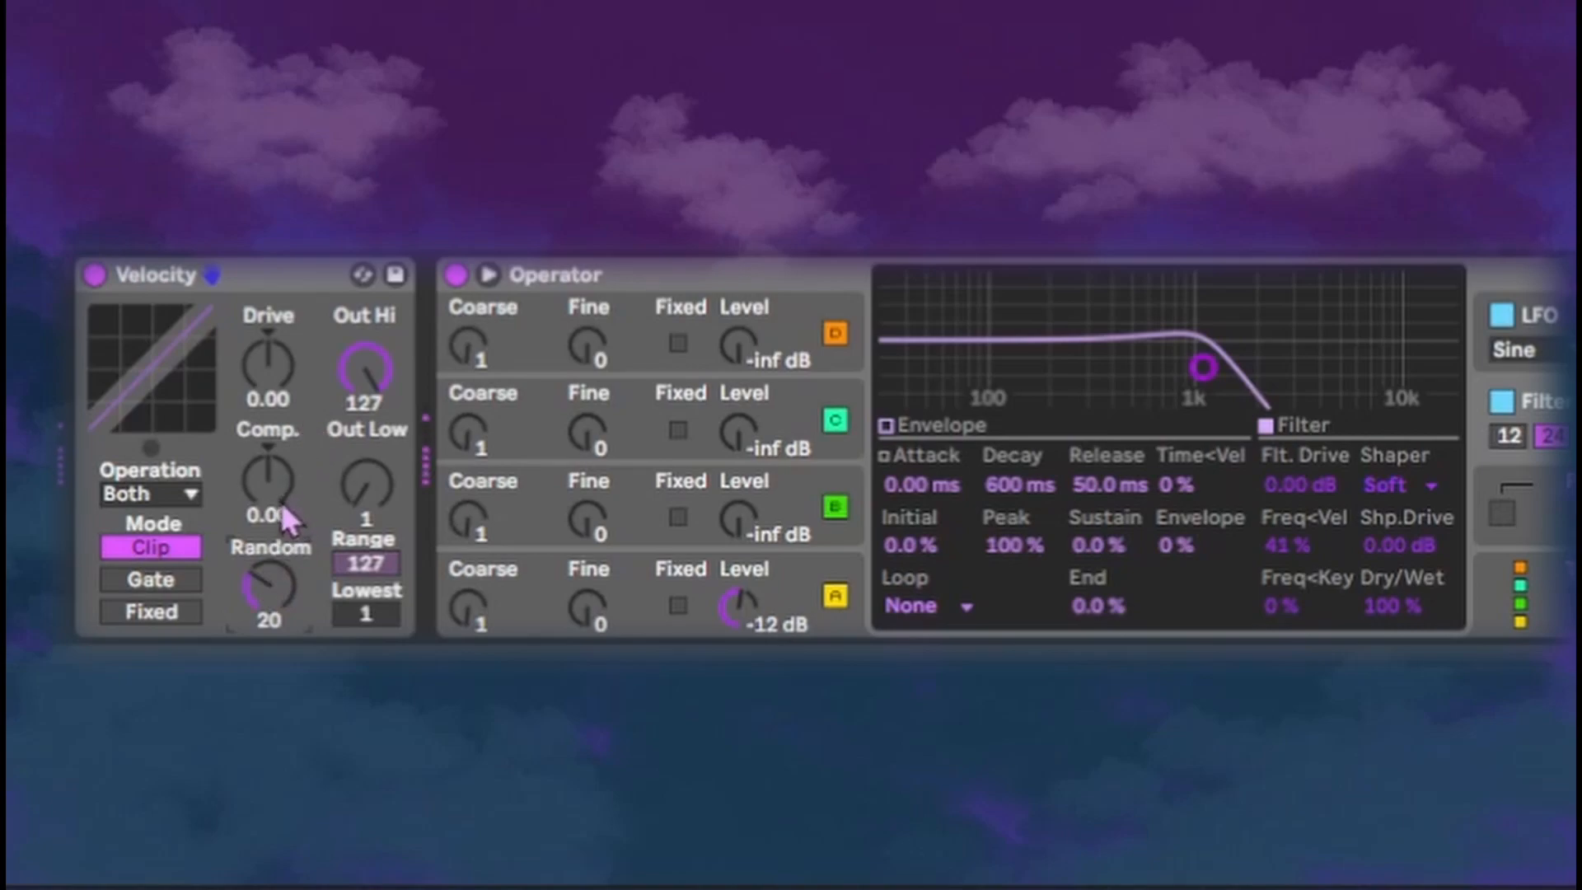
drag(277, 507, 277, 493)
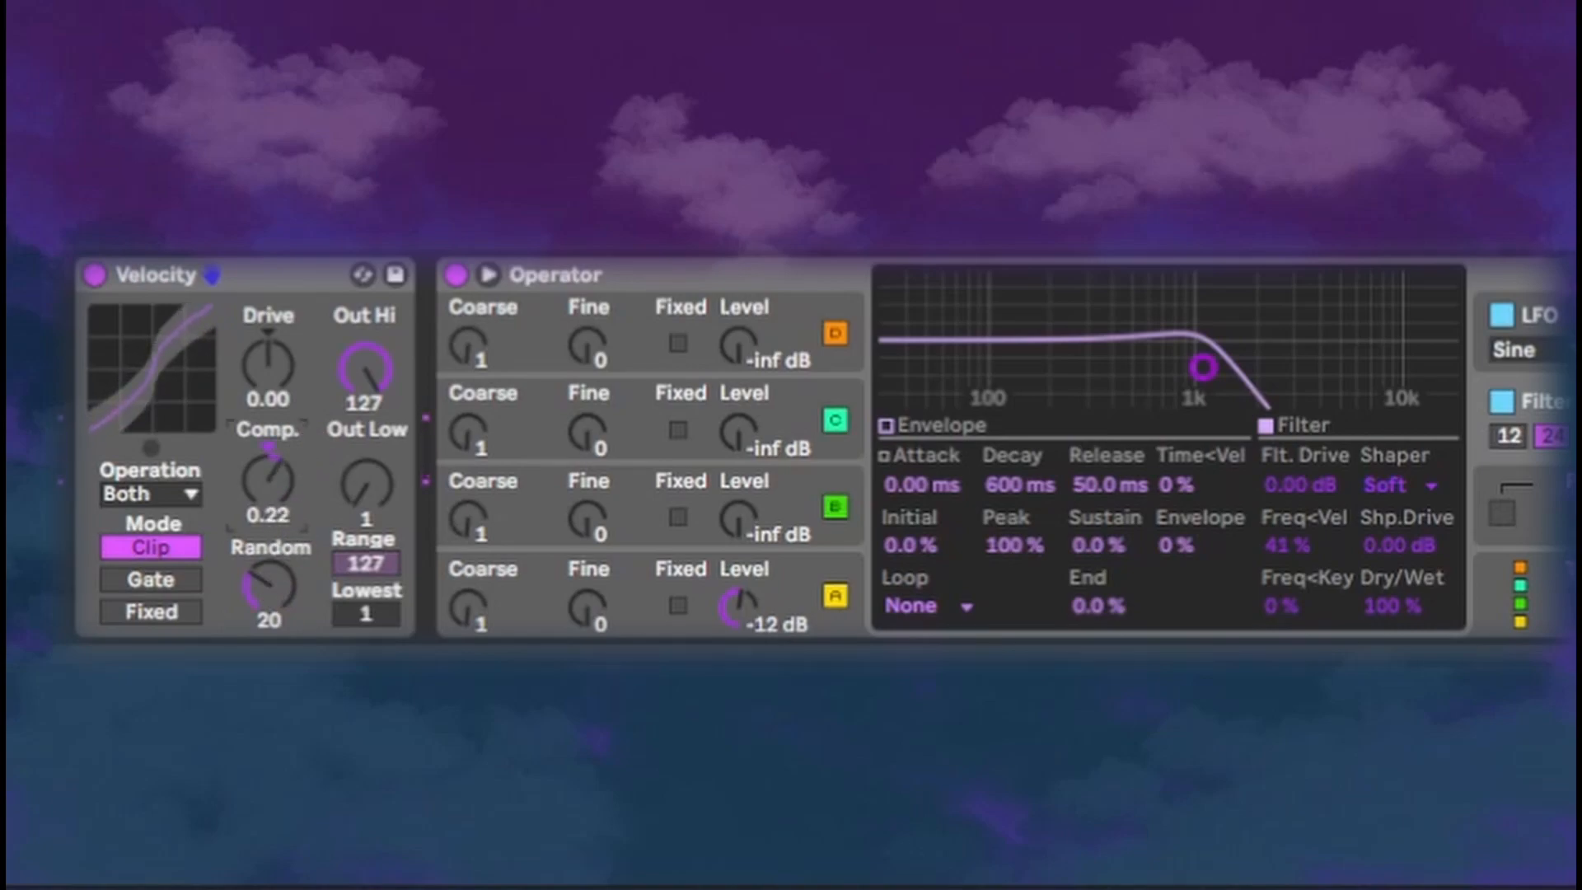
drag(290, 577, 288, 593)
drag(366, 375, 368, 394)
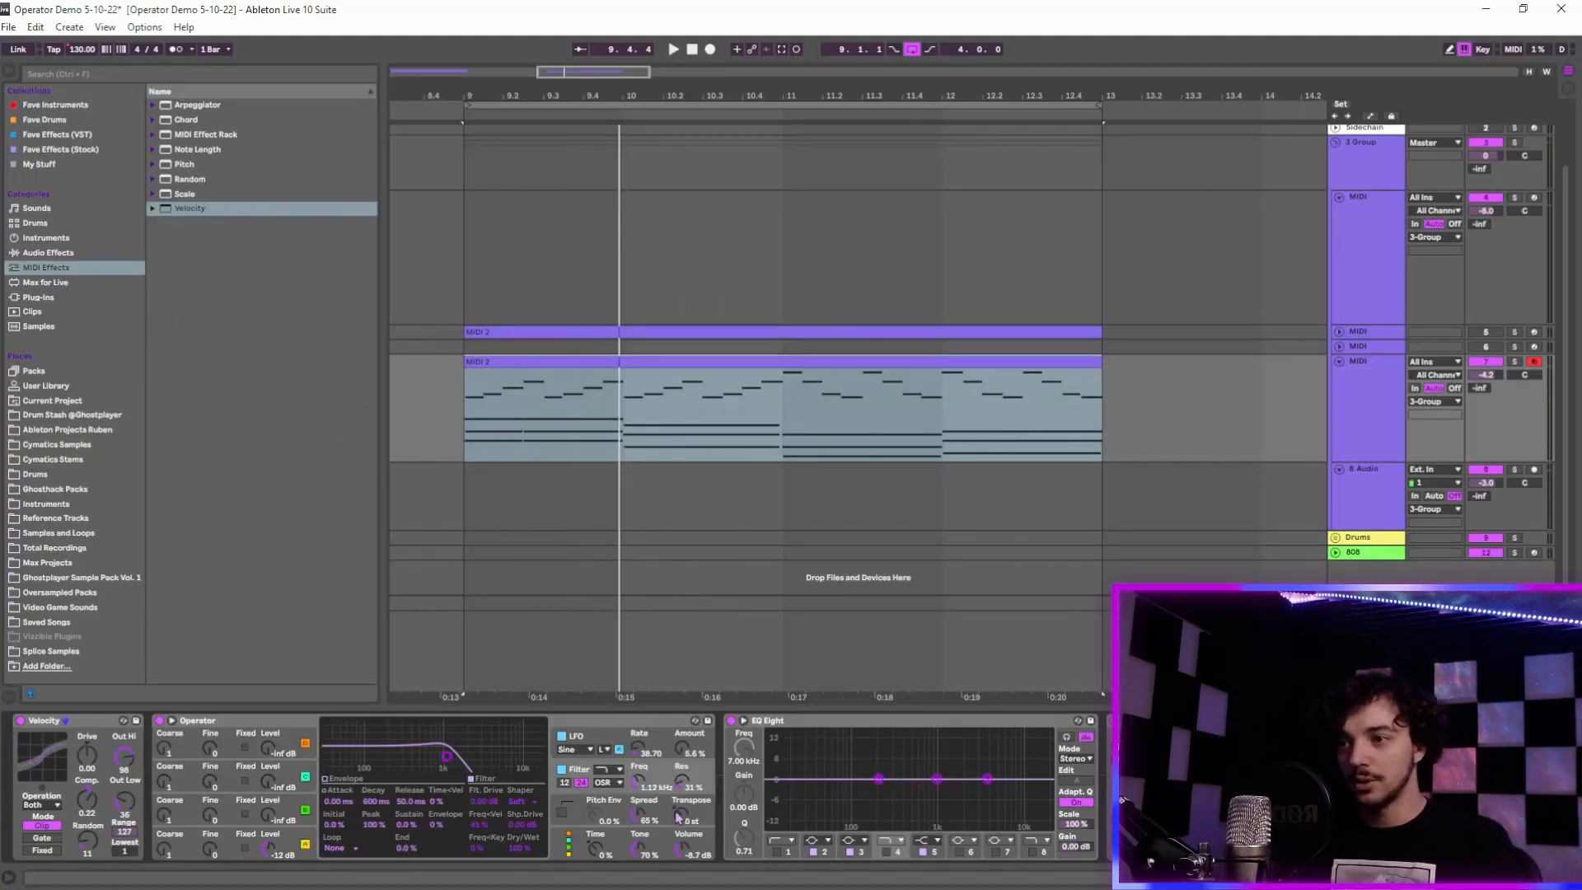
Step: Set Operator's Pan<Rnd to 27 and choose the algorithm that outputs all four oscillators in parallel
click(585, 852)
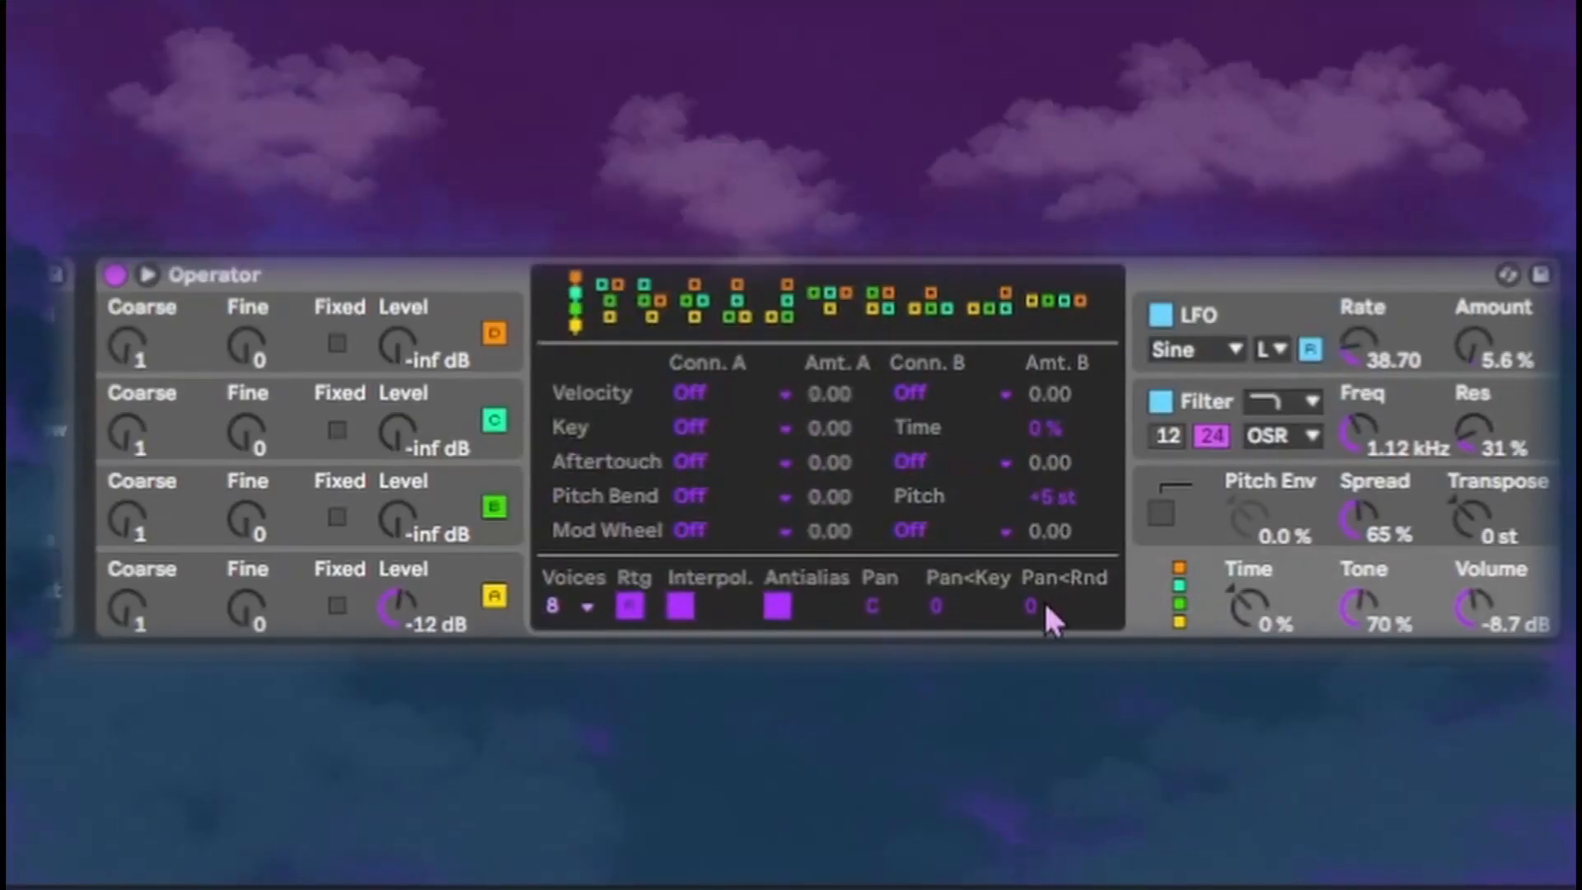
drag(1046, 612, 1046, 563)
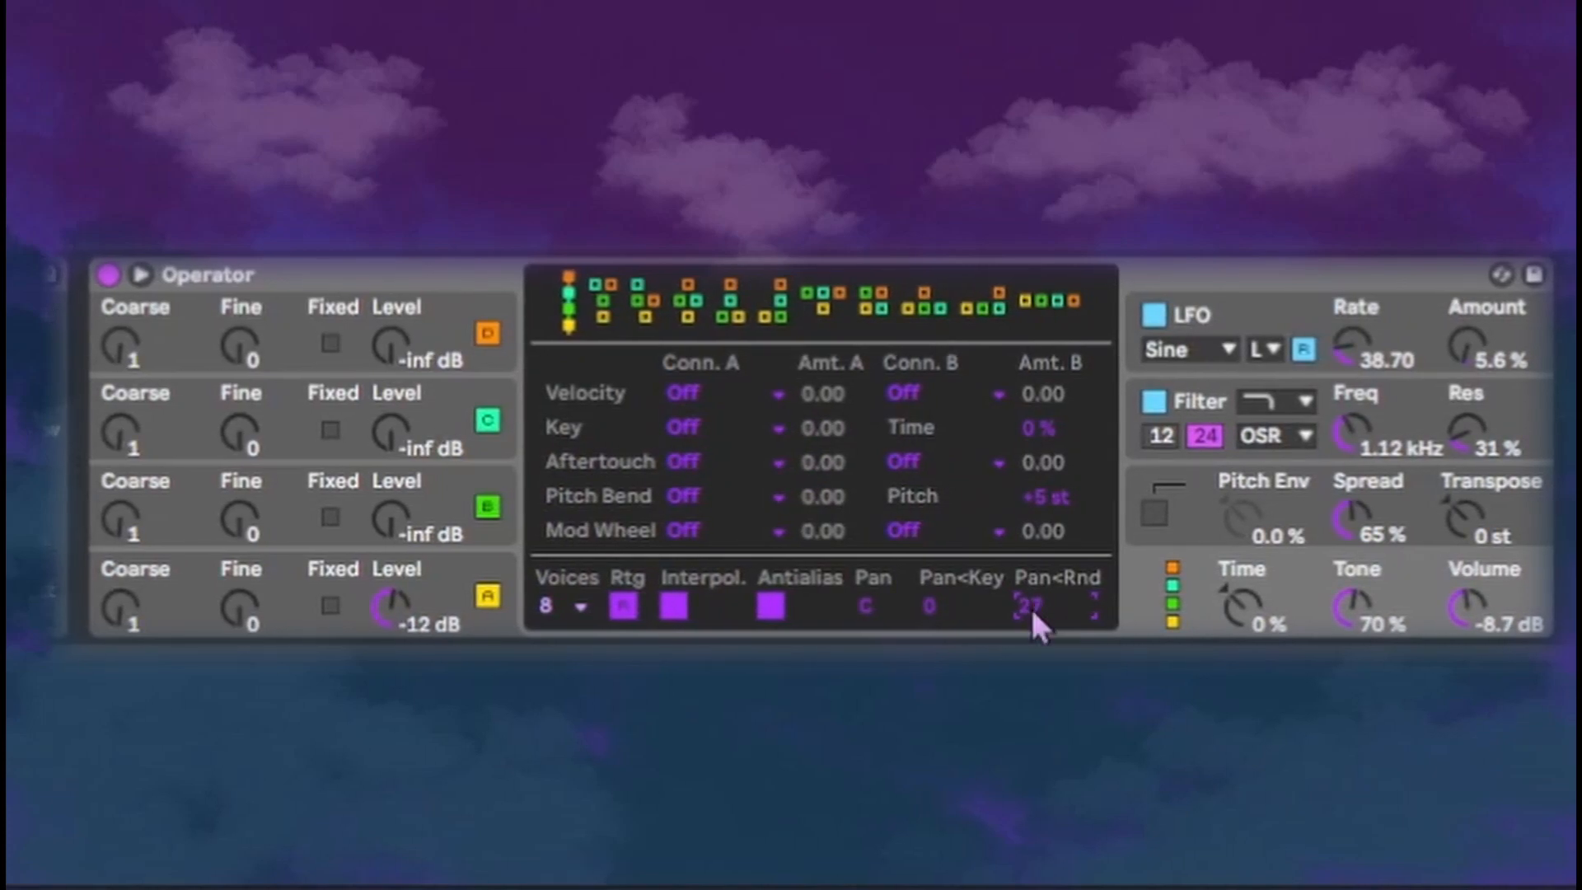
click(292, 546)
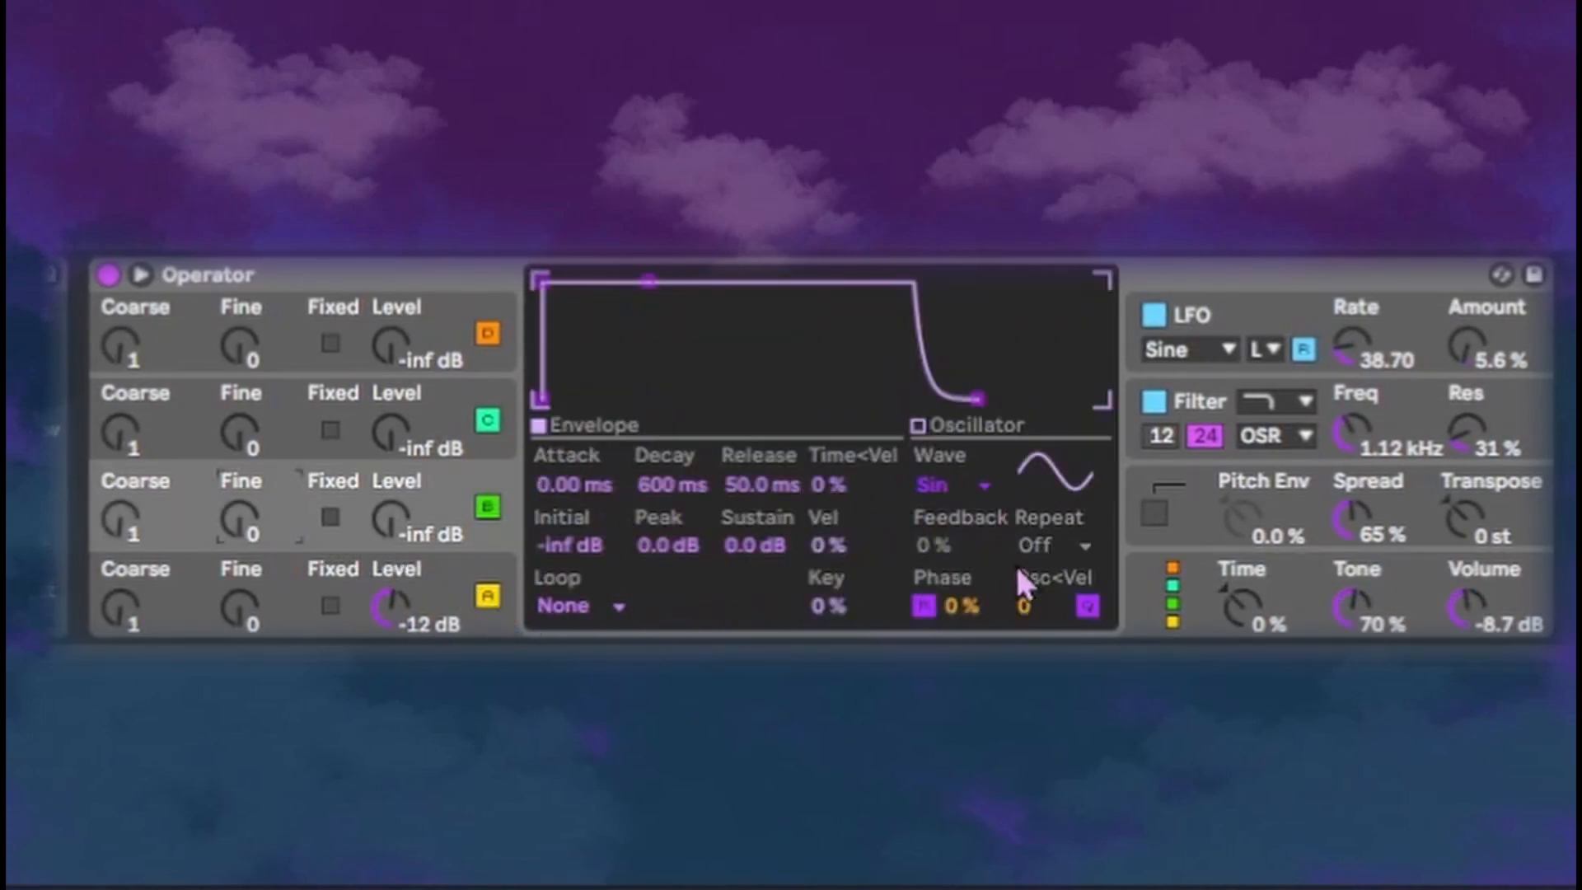
click(1187, 639)
click(1071, 305)
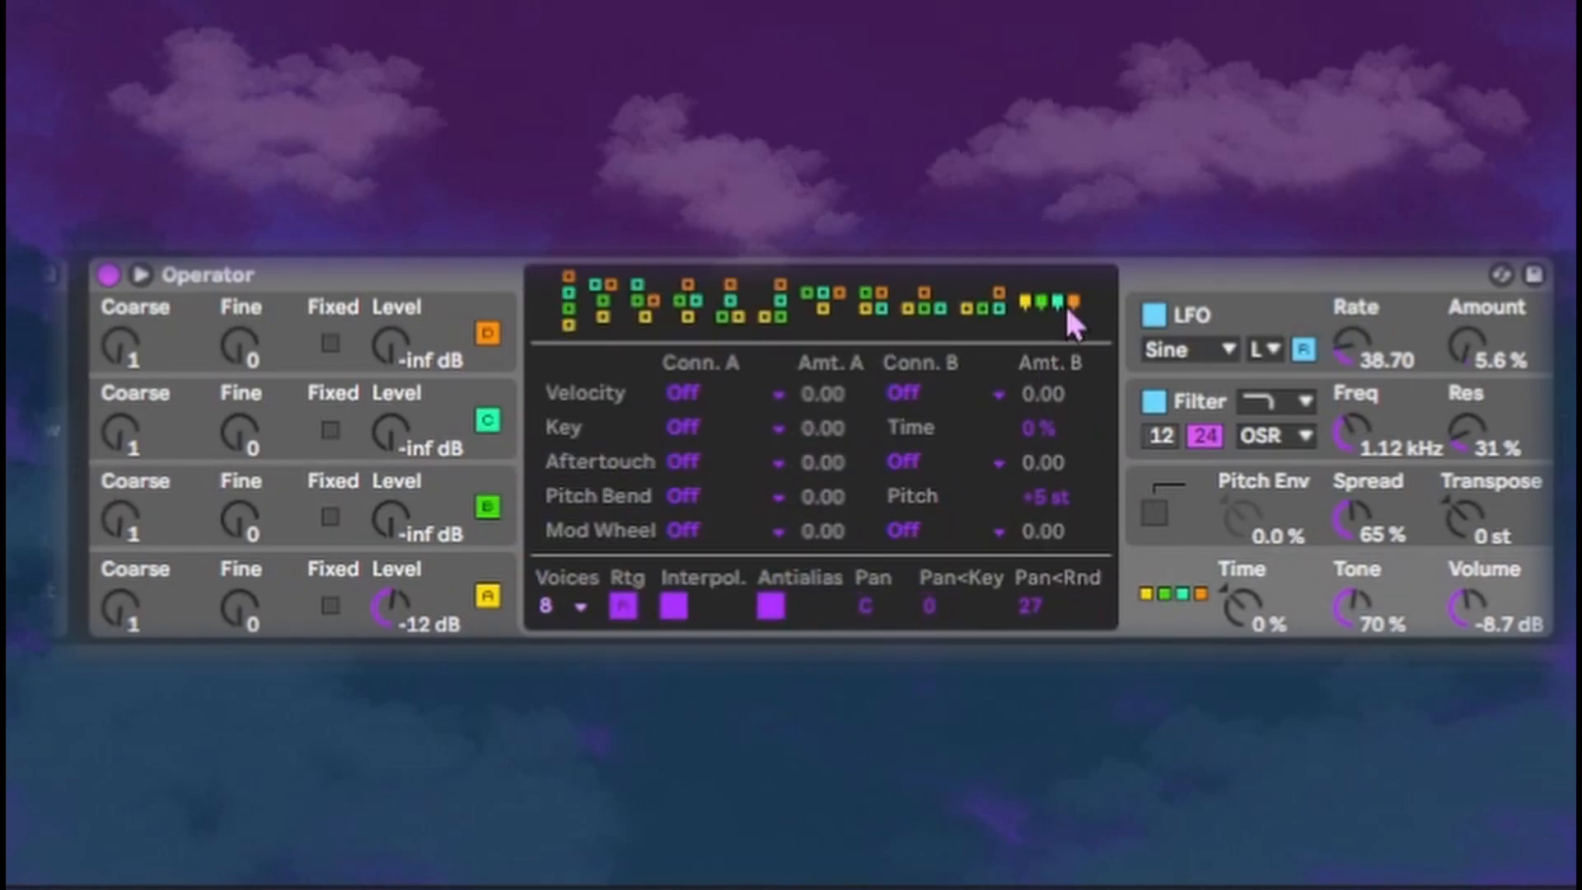
Step: Bring in oscillator B with a Saw 16 waveform and a level of about -25 dB
click(283, 505)
drag(413, 530, 413, 503)
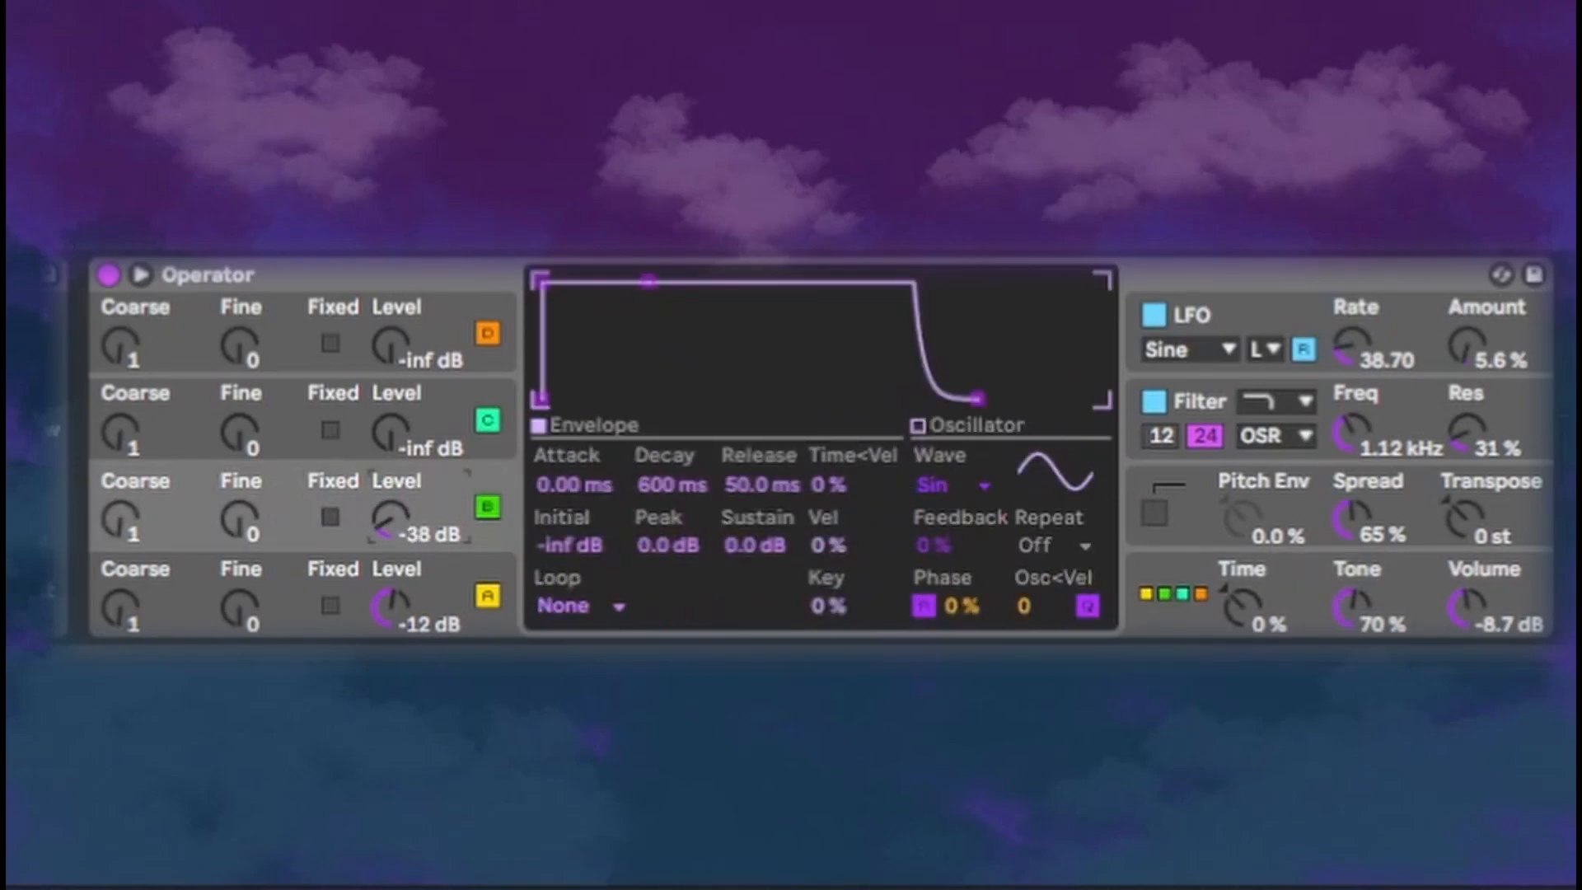
click(948, 488)
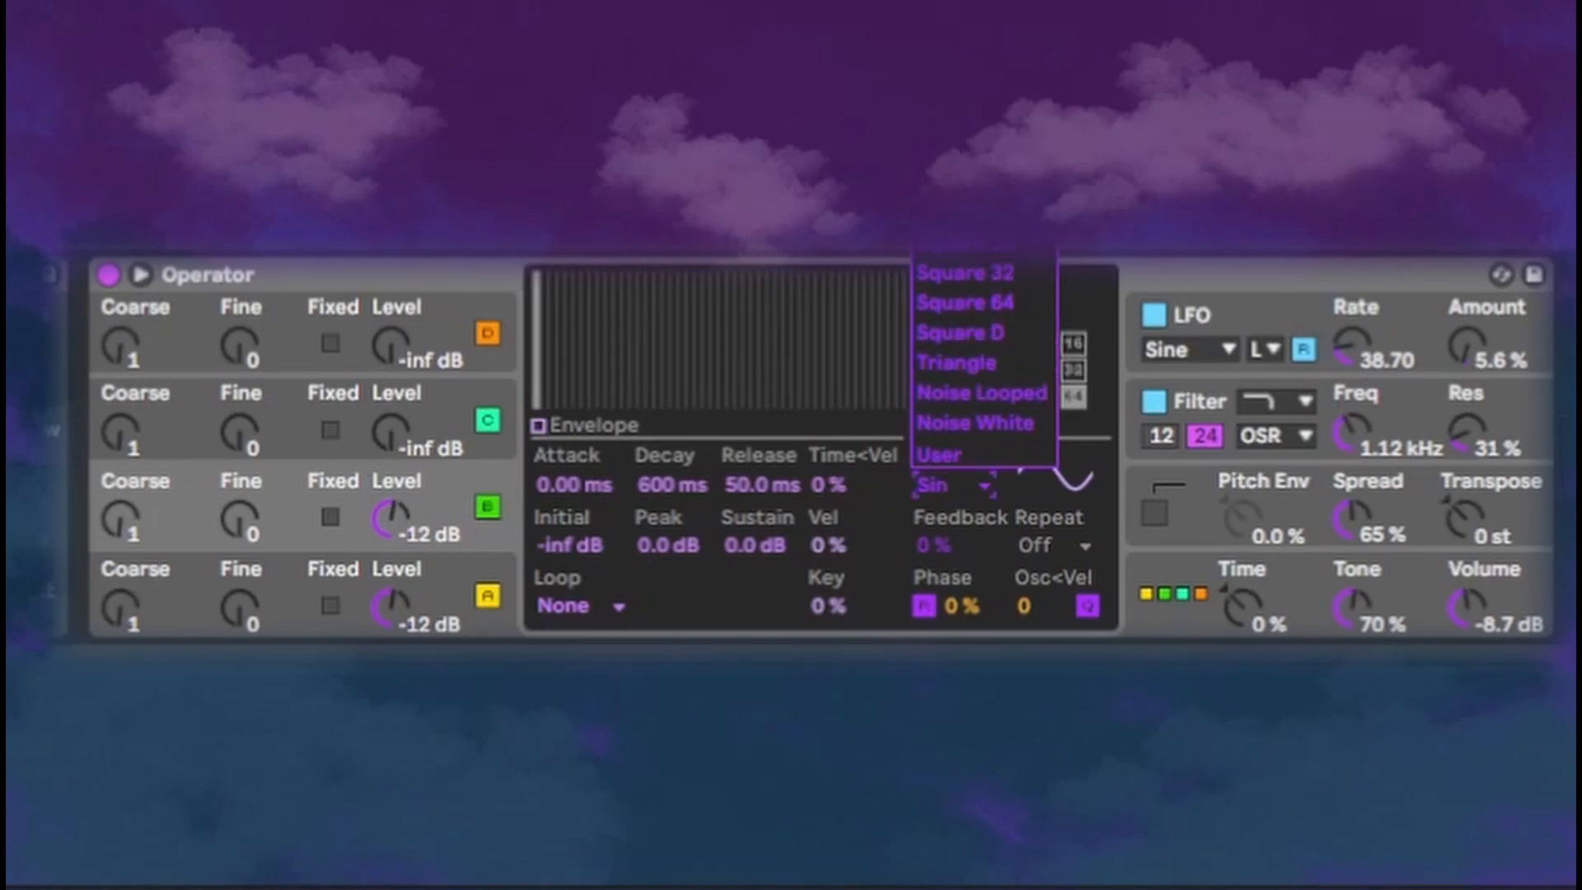
click(948, 1)
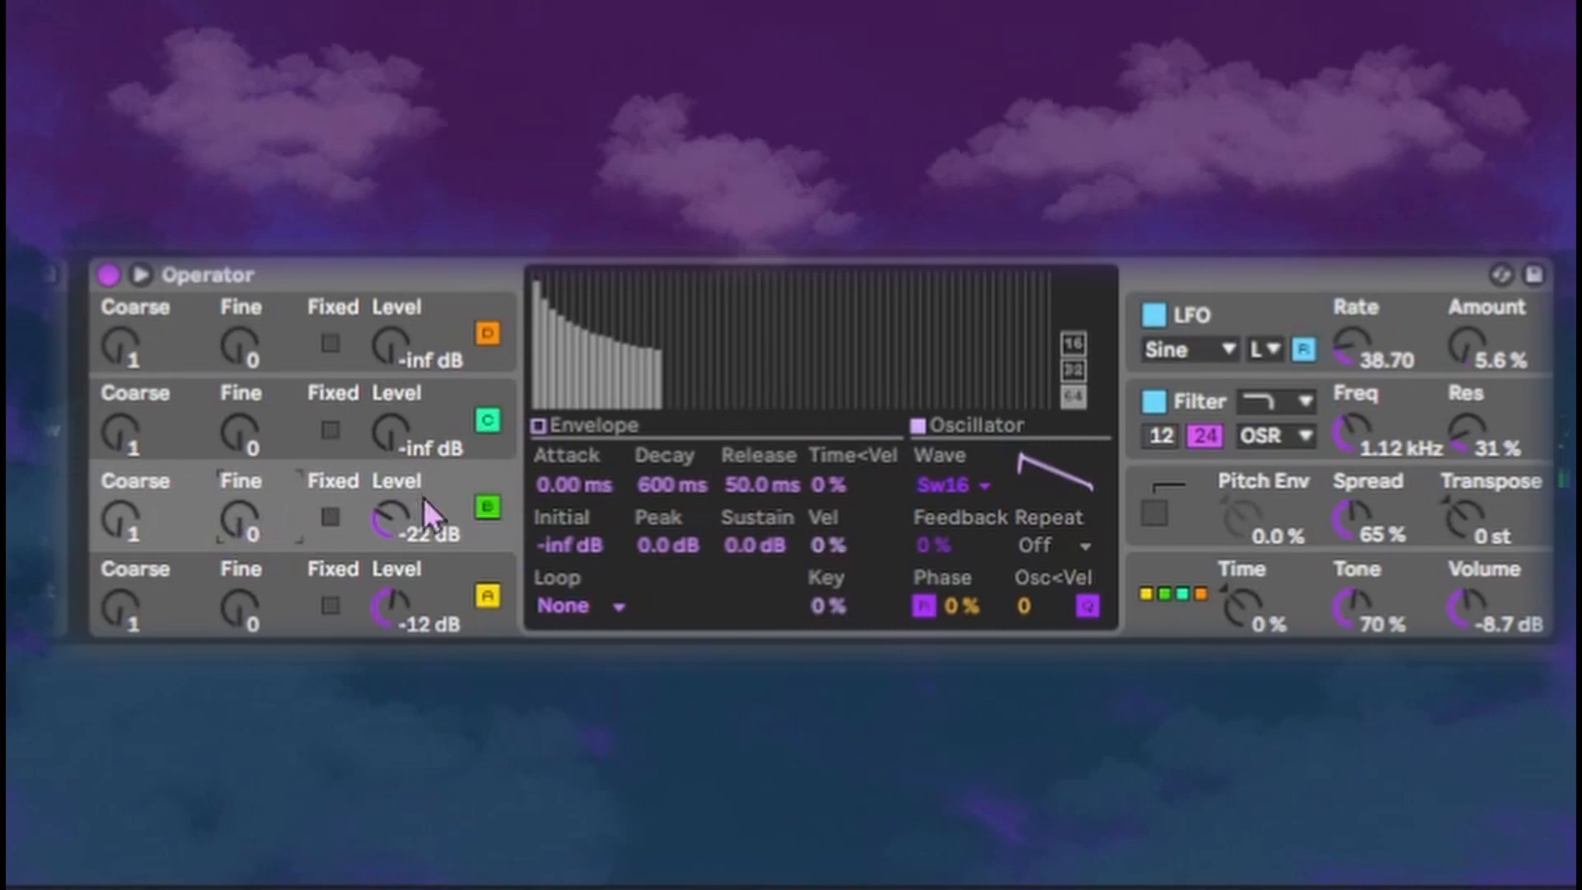
drag(422, 517, 422, 514)
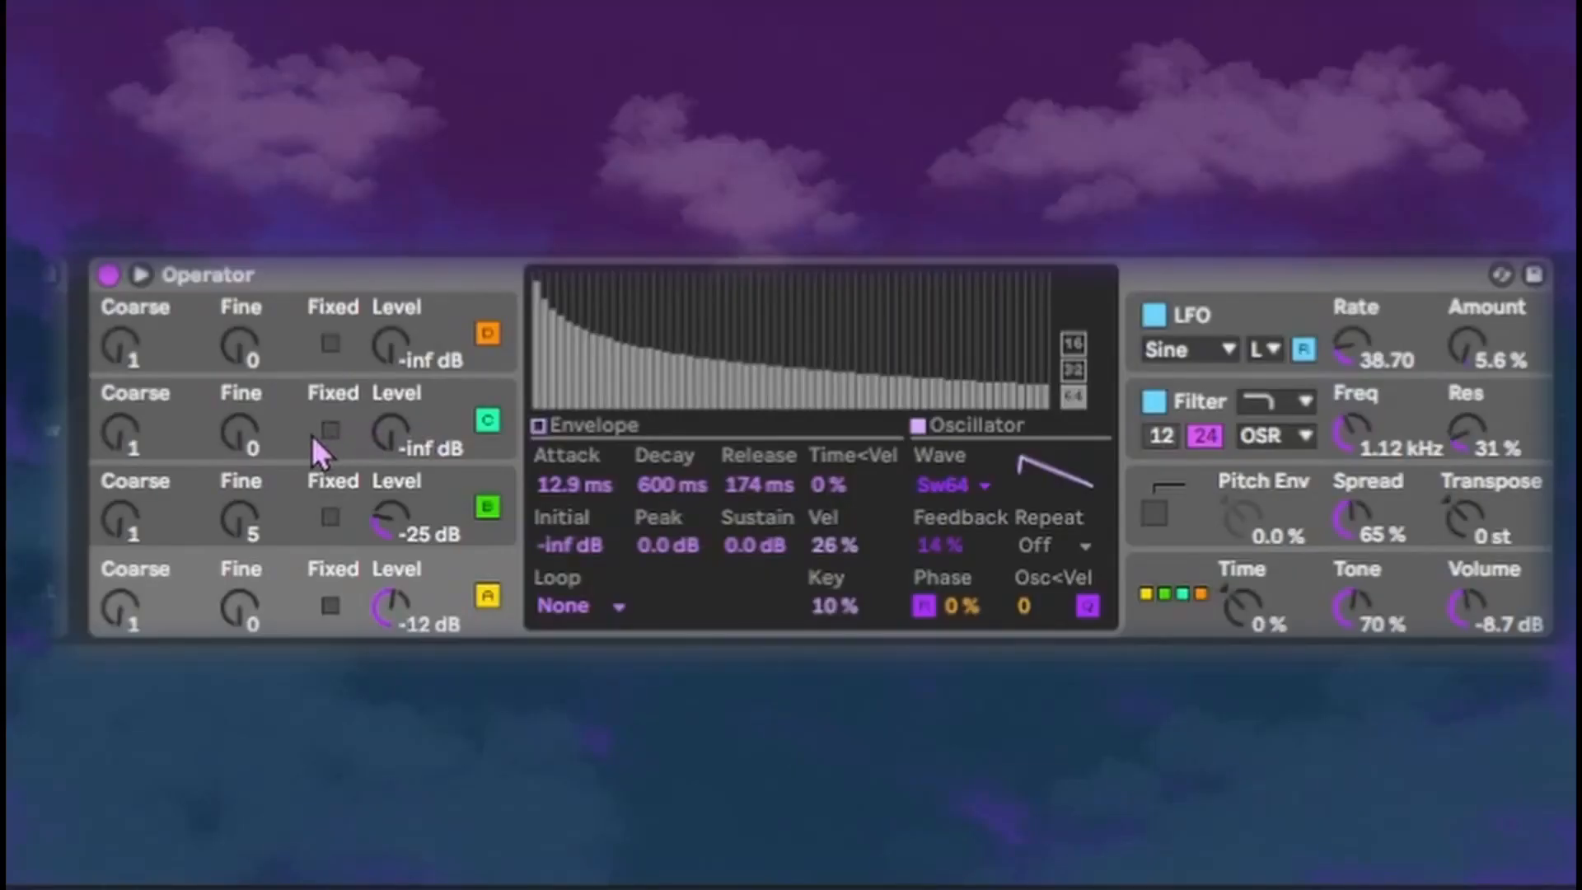
Step: Bring in oscillator C as Noise White at about -21 dB with a 401 ms attack and 1.06 s release
click(321, 451)
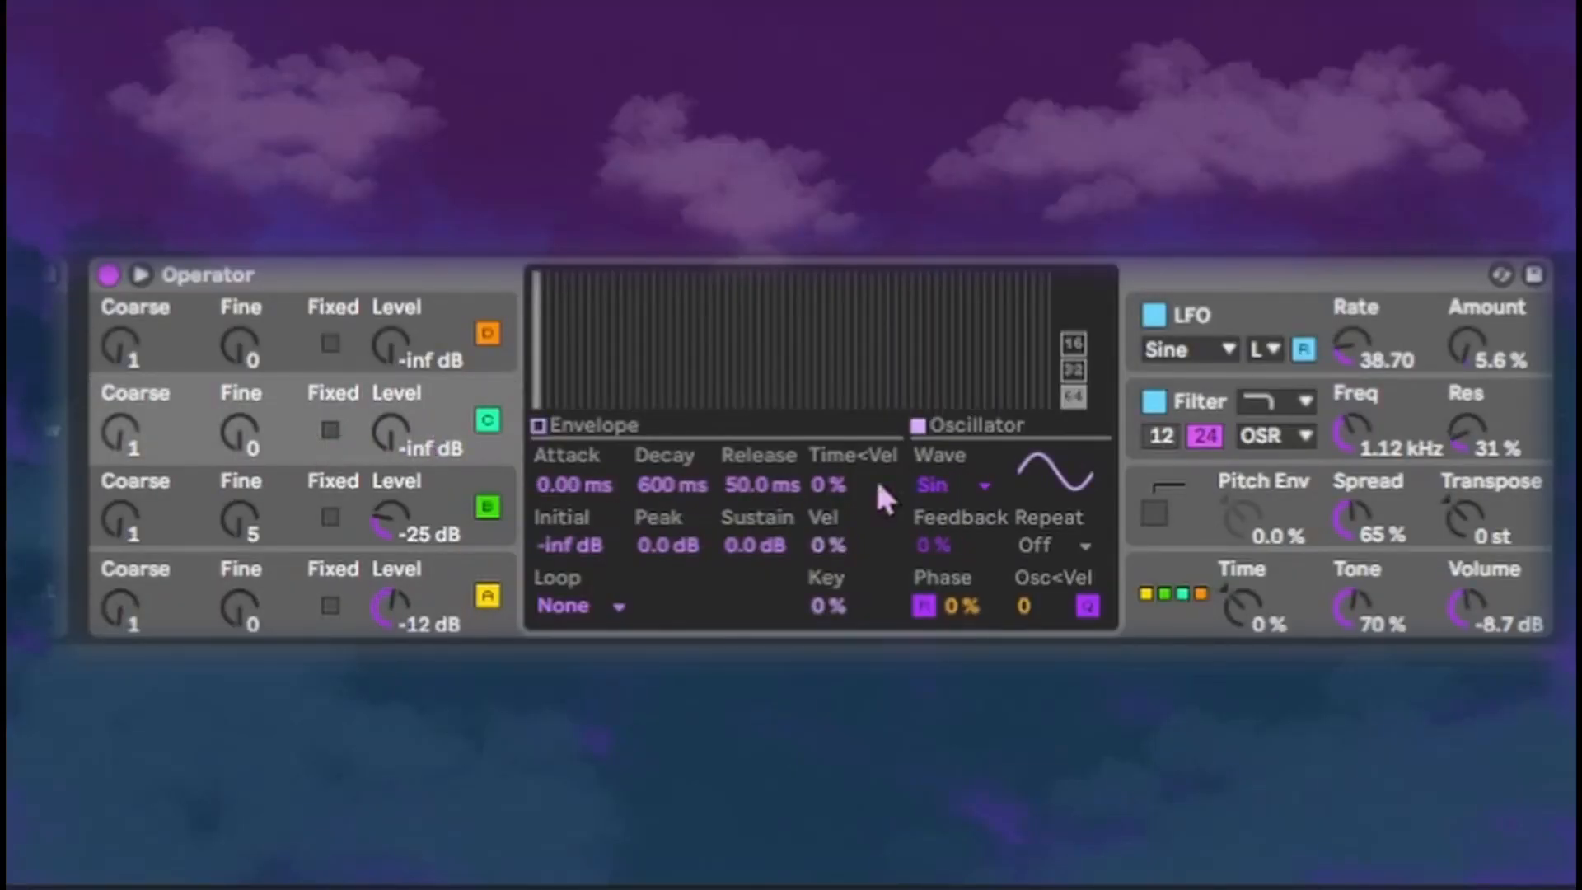
click(974, 486)
click(963, 423)
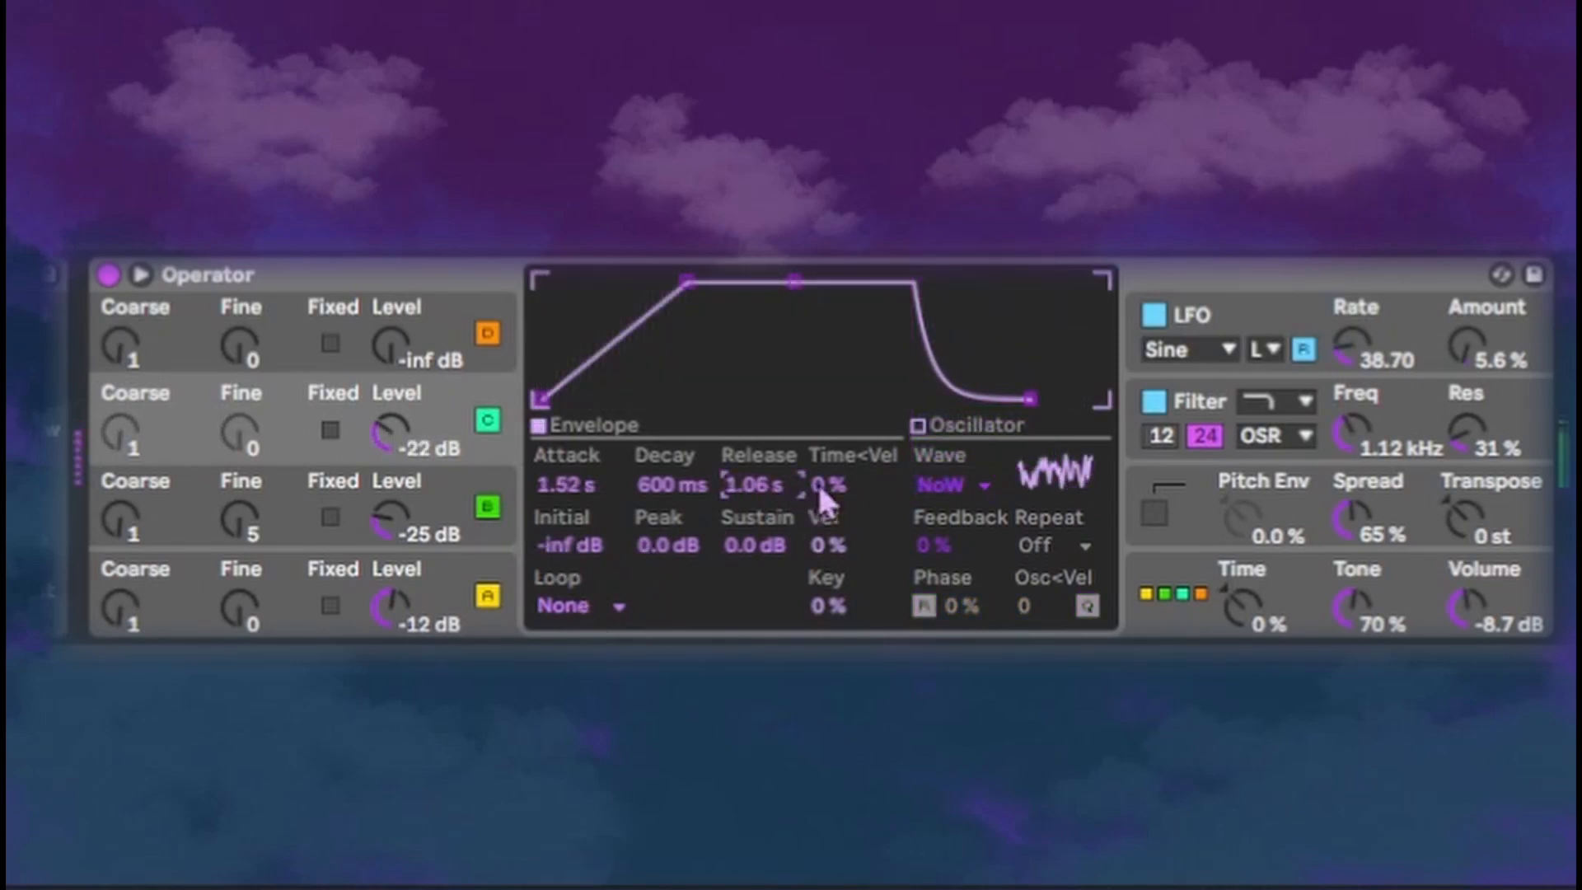
click(607, 493)
mouse_move(606, 493)
mouse_down()
mouse_move(607, 511)
mouse_move(599, 459)
mouse_move(599, 506)
mouse_up()
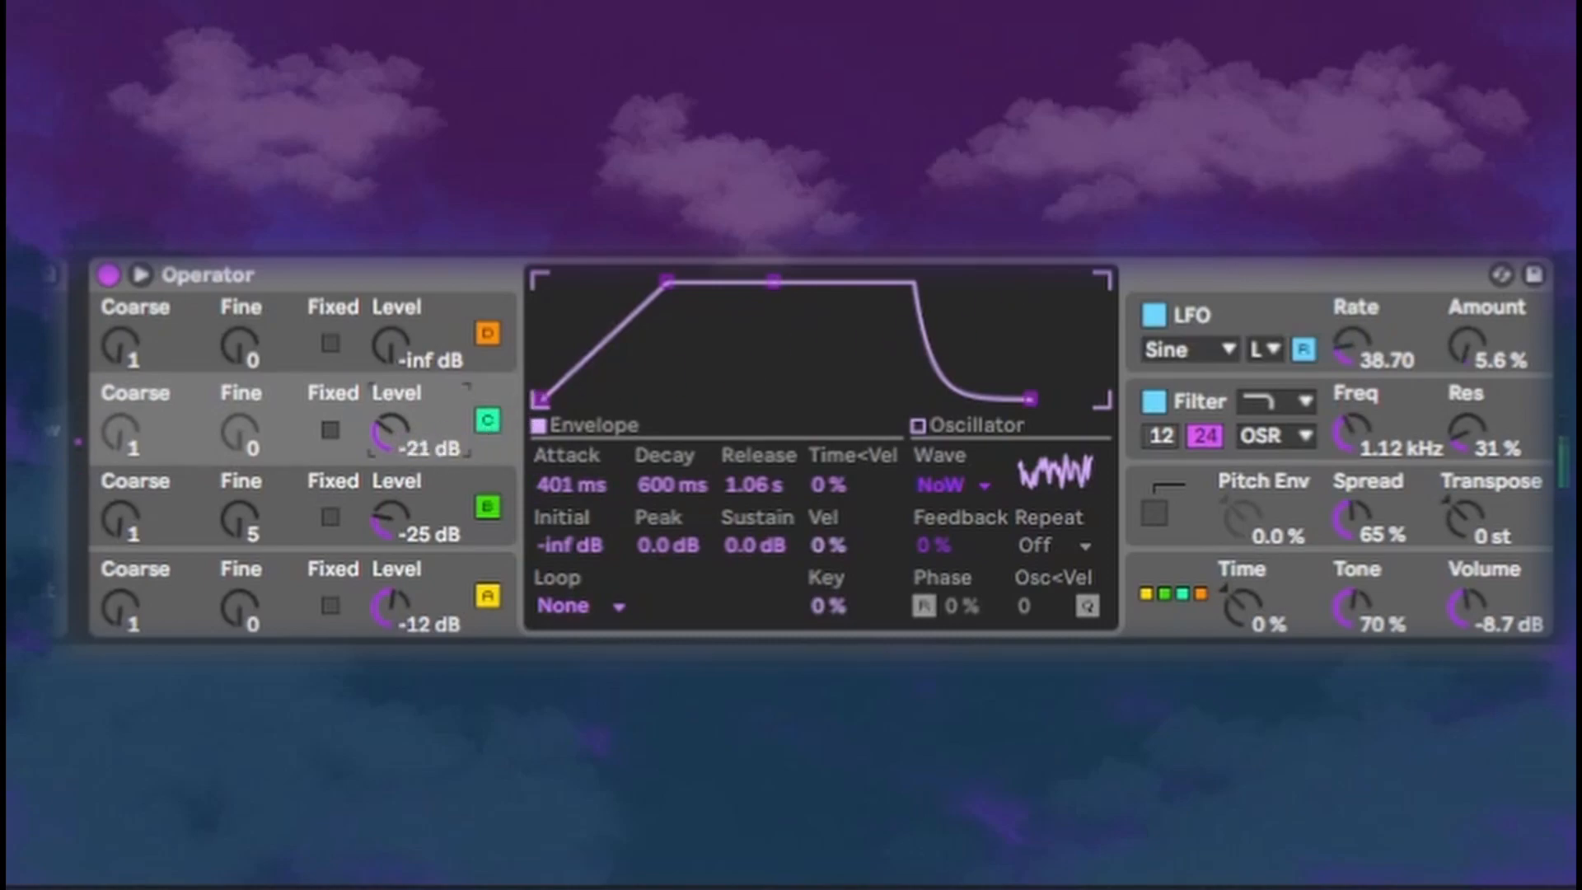
Step: Bring in oscillator D with the Sin 8 waveform, Coarse 4 and a level of about -33 dB
click(328, 353)
click(961, 488)
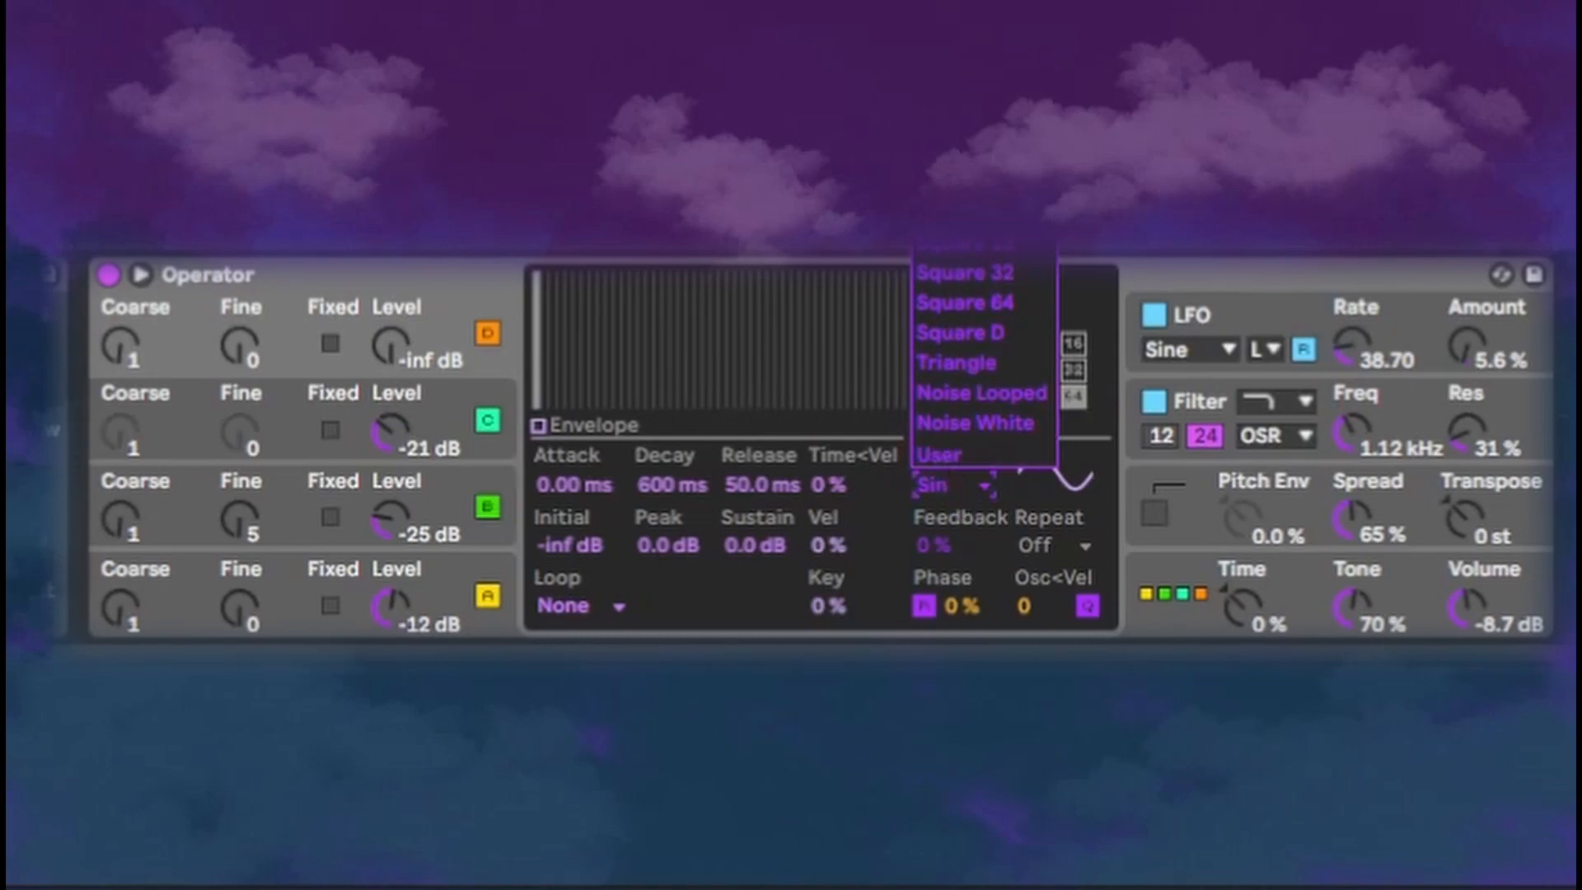
click(956, 247)
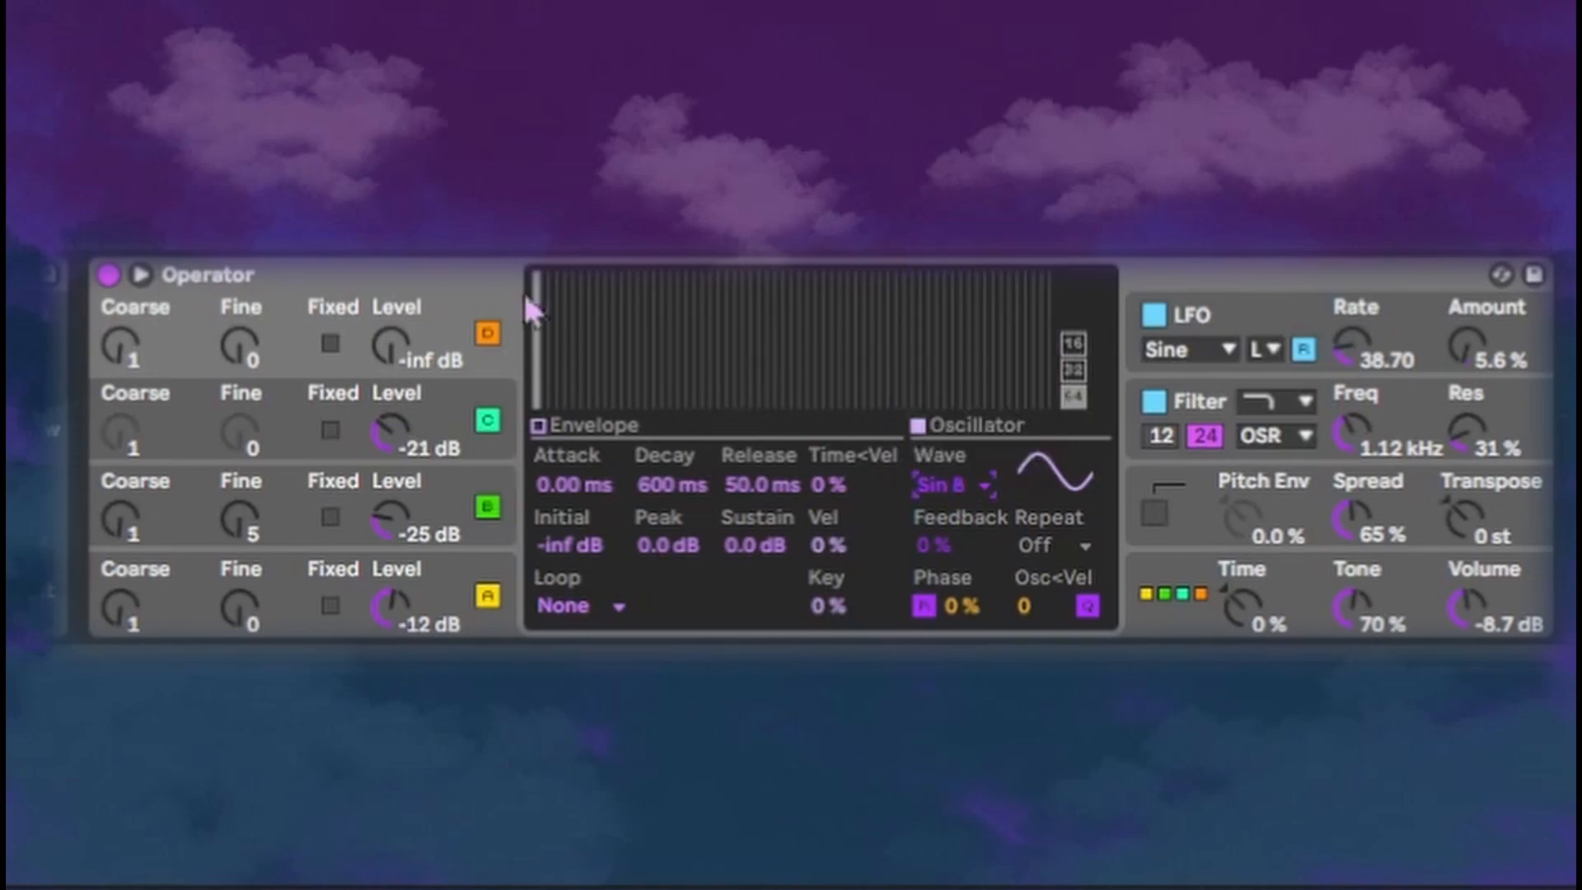
drag(132, 359, 132, 342)
drag(107, 350, 107, 341)
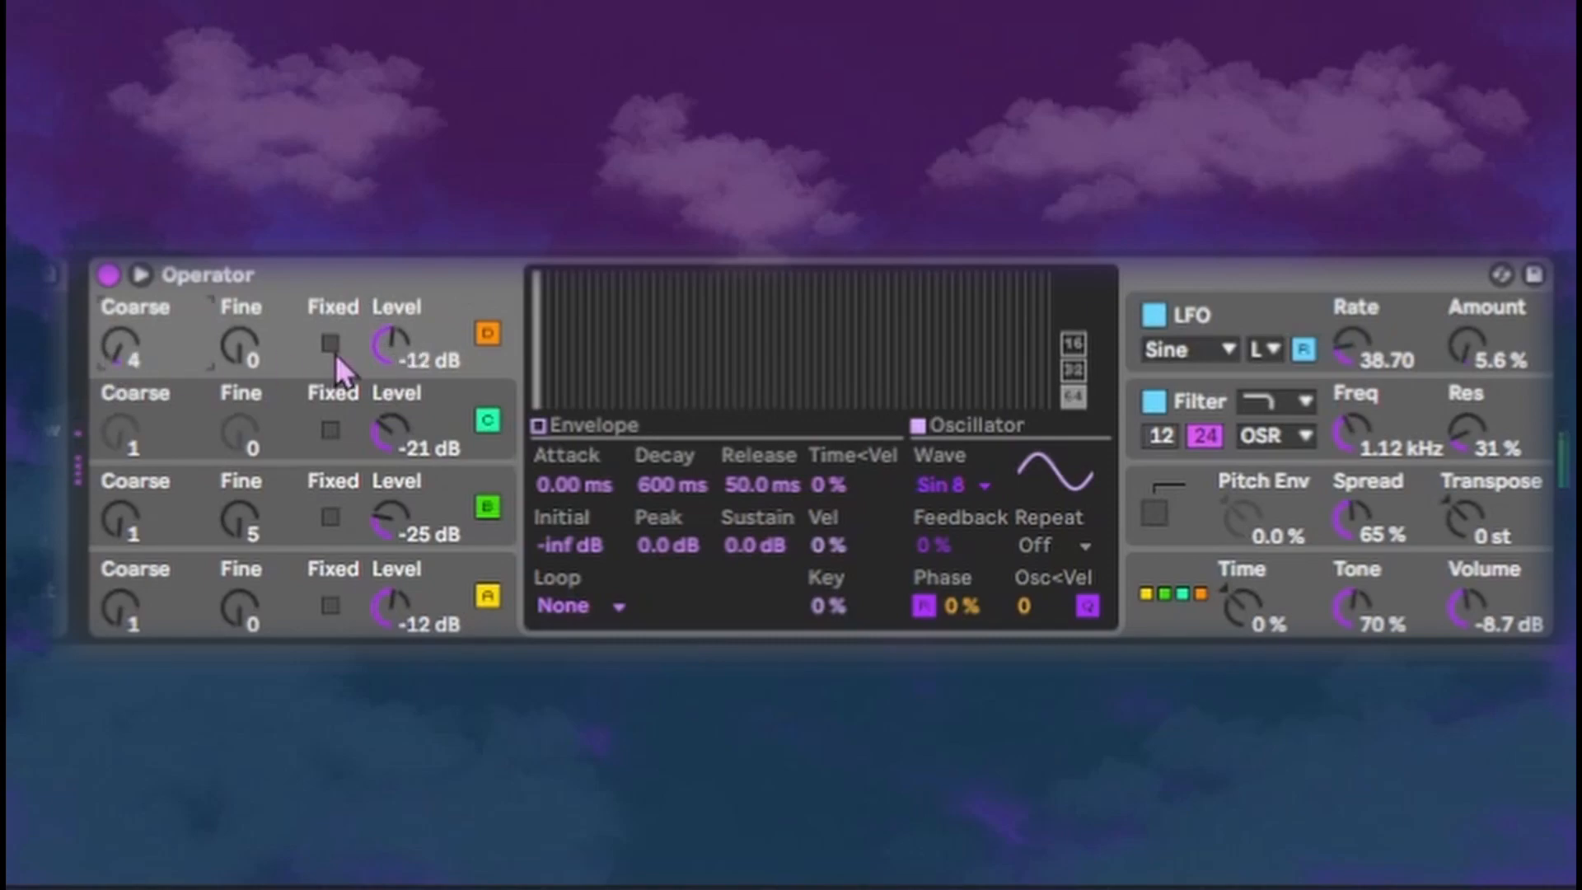
drag(391, 343, 391, 367)
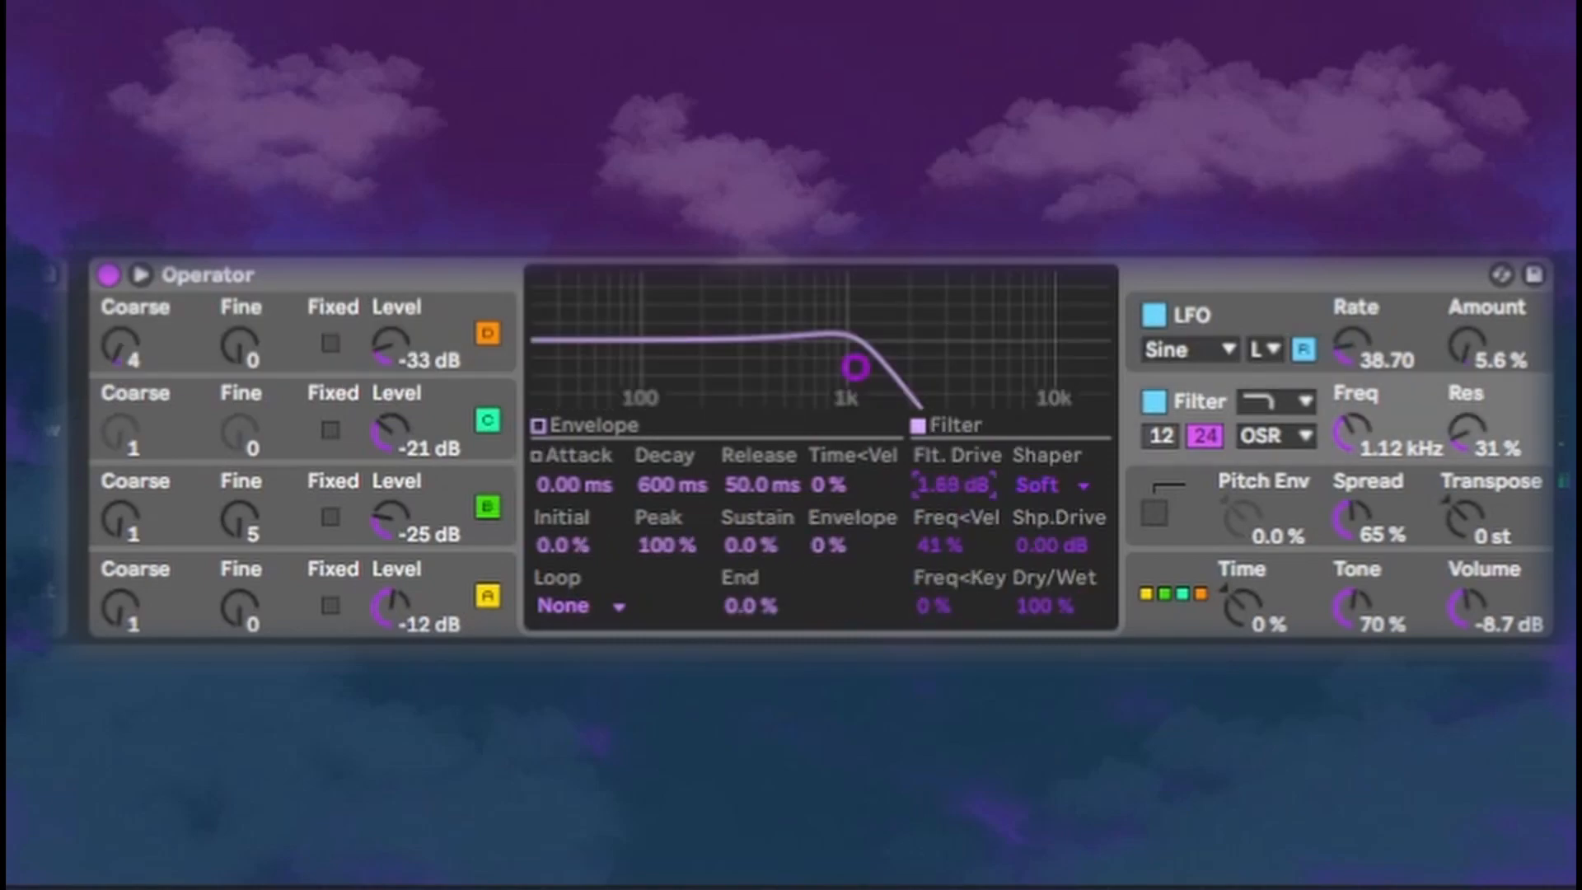
Step: Set the filter drive to 2.25 dB and the filter's shaper to 4Bit with Dry/Wet at 17%
click(1059, 488)
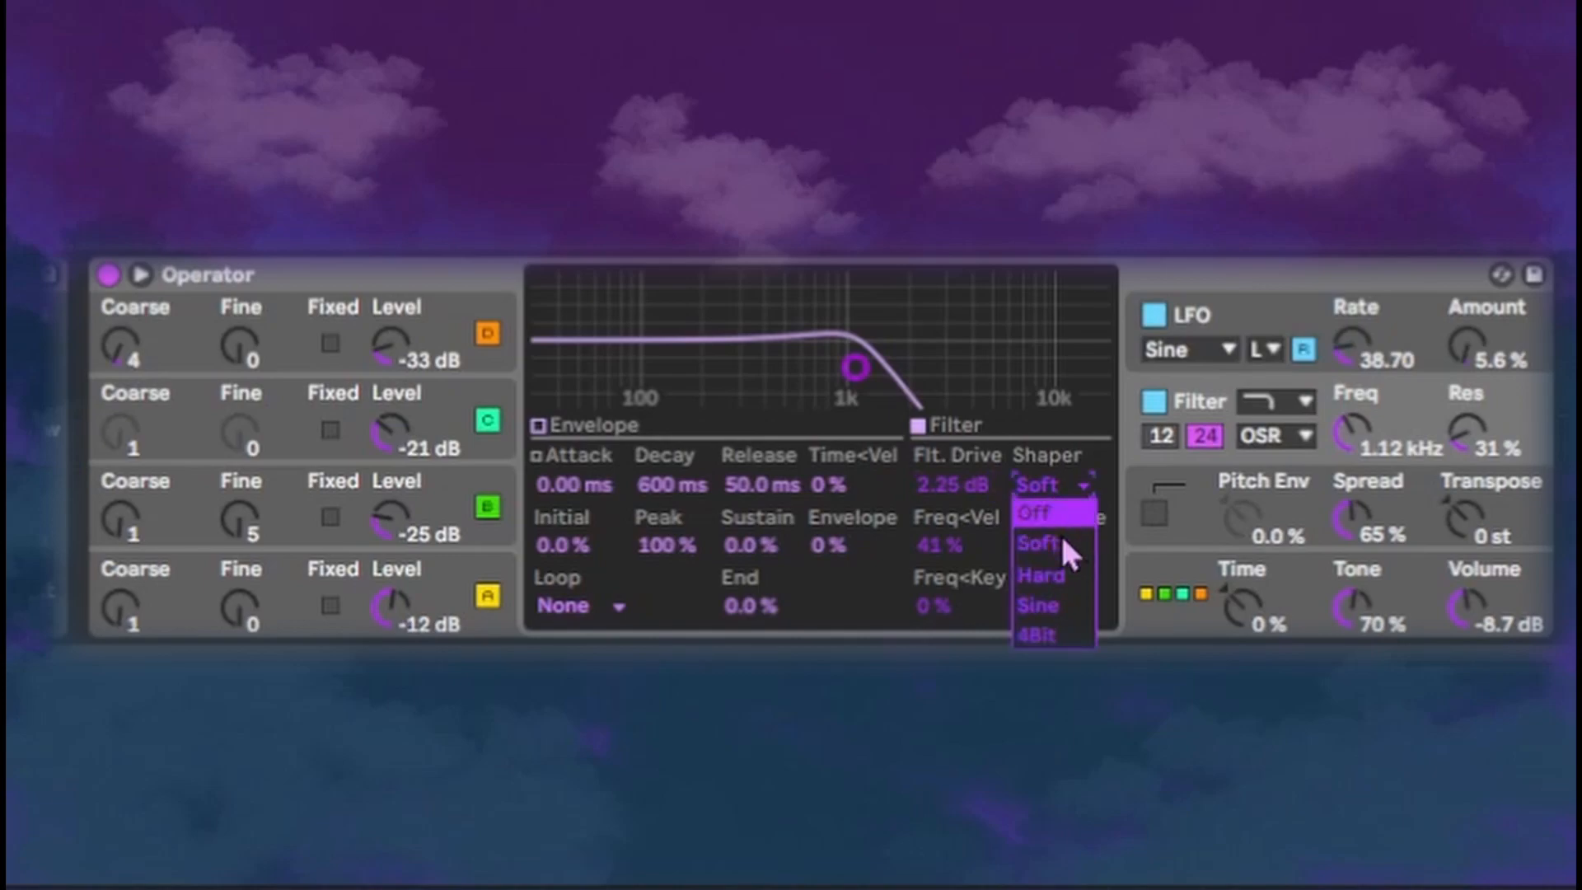
click(1051, 635)
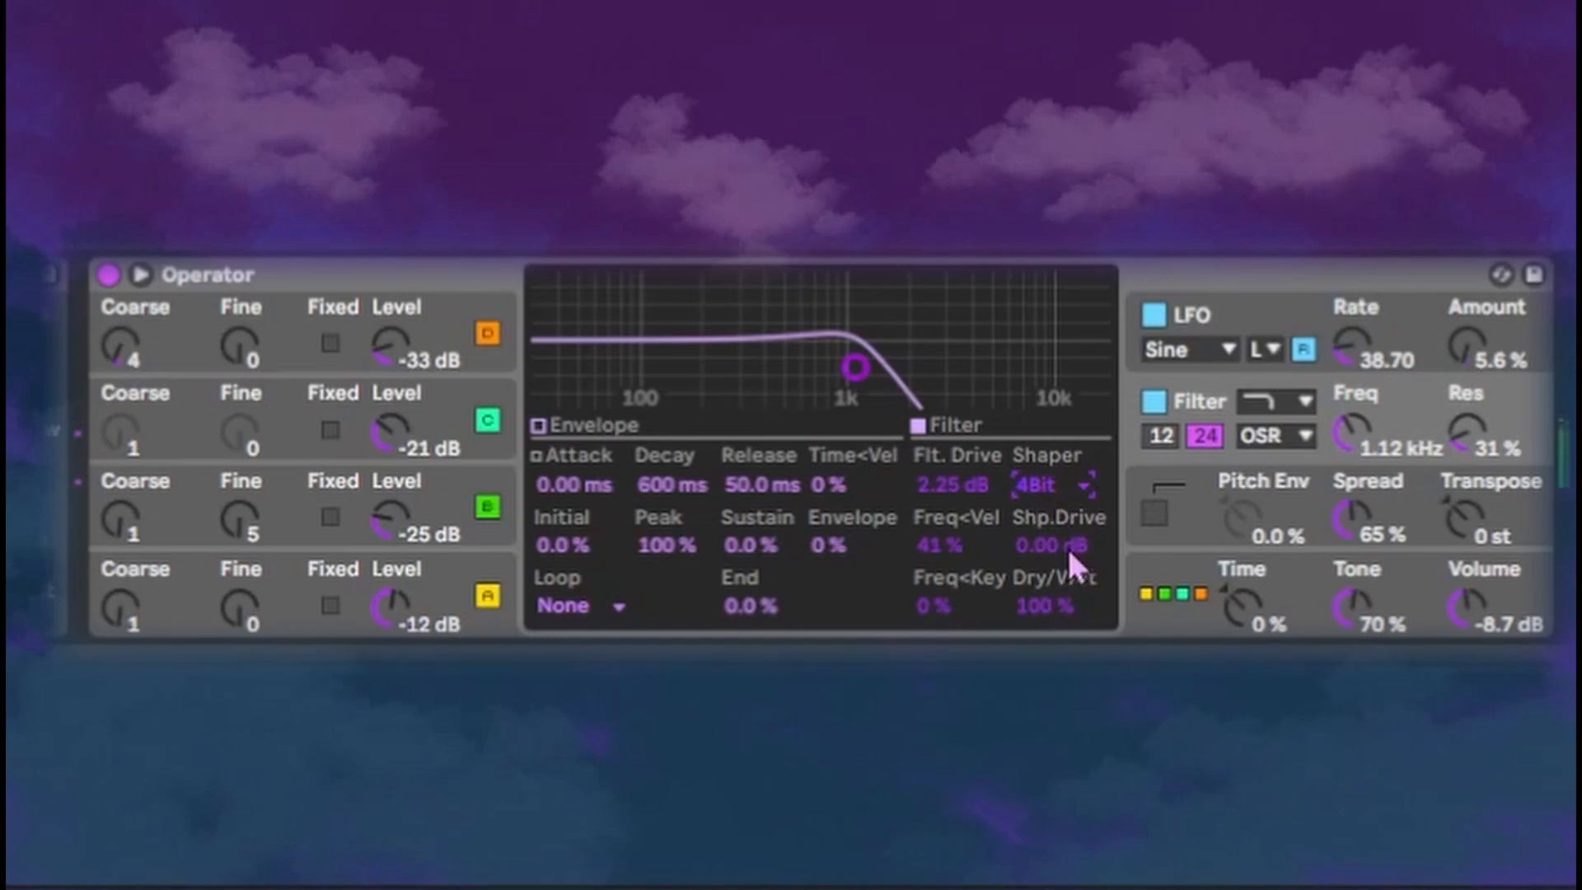
click(1052, 616)
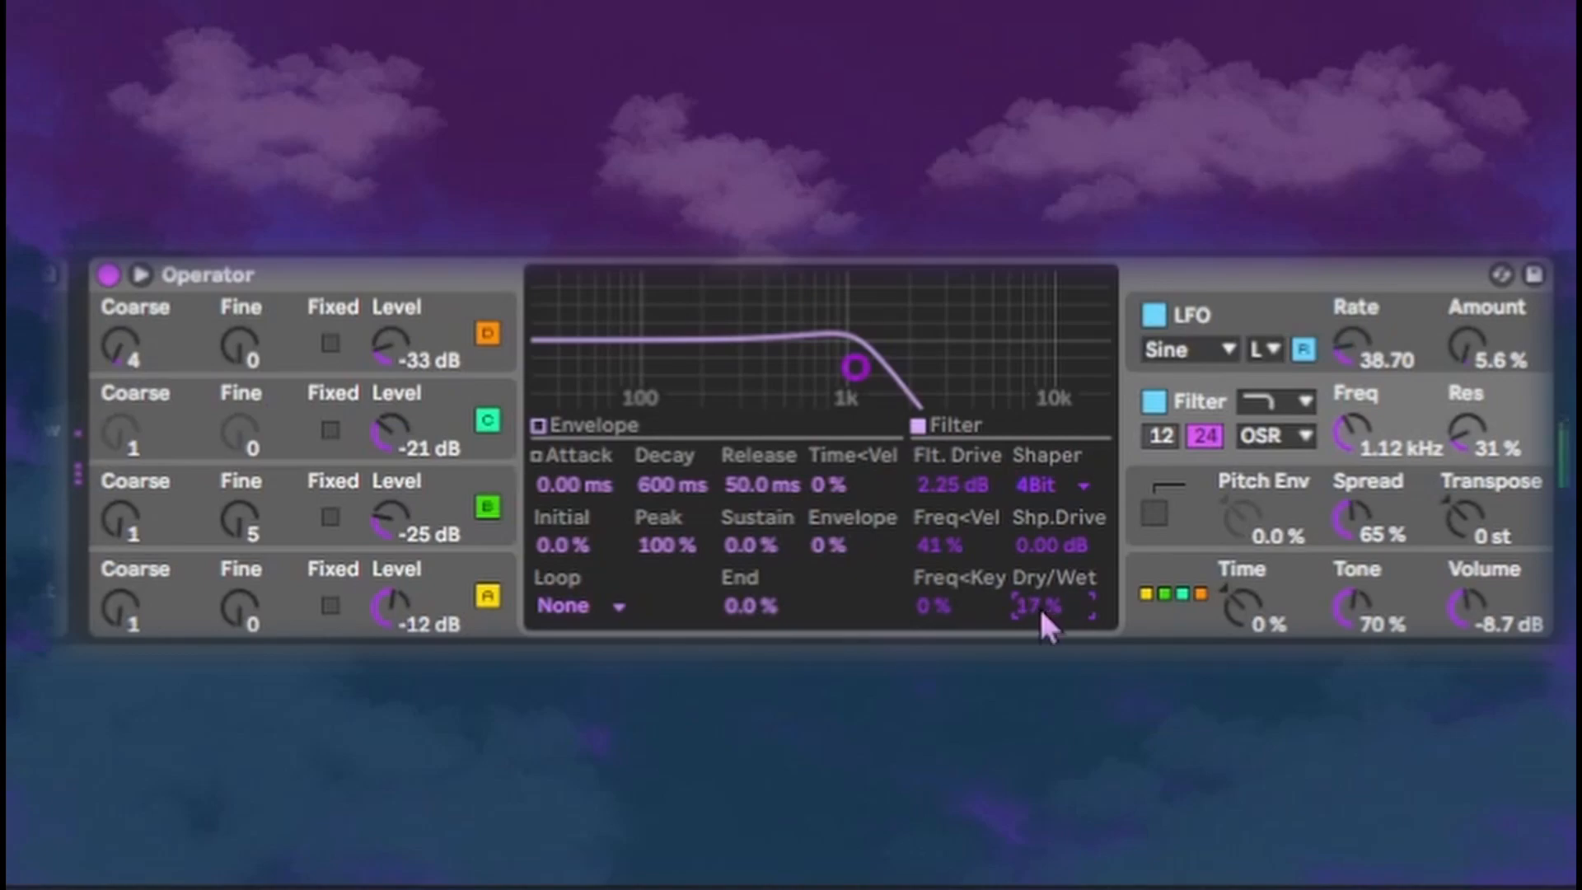
Step: Set oscillator C's level to -22 dB and oscillator A's envelope to 587 ms attack, 5.89 s decay, -16 dB sustain and 579 ms release
drag(458, 446, 458, 451)
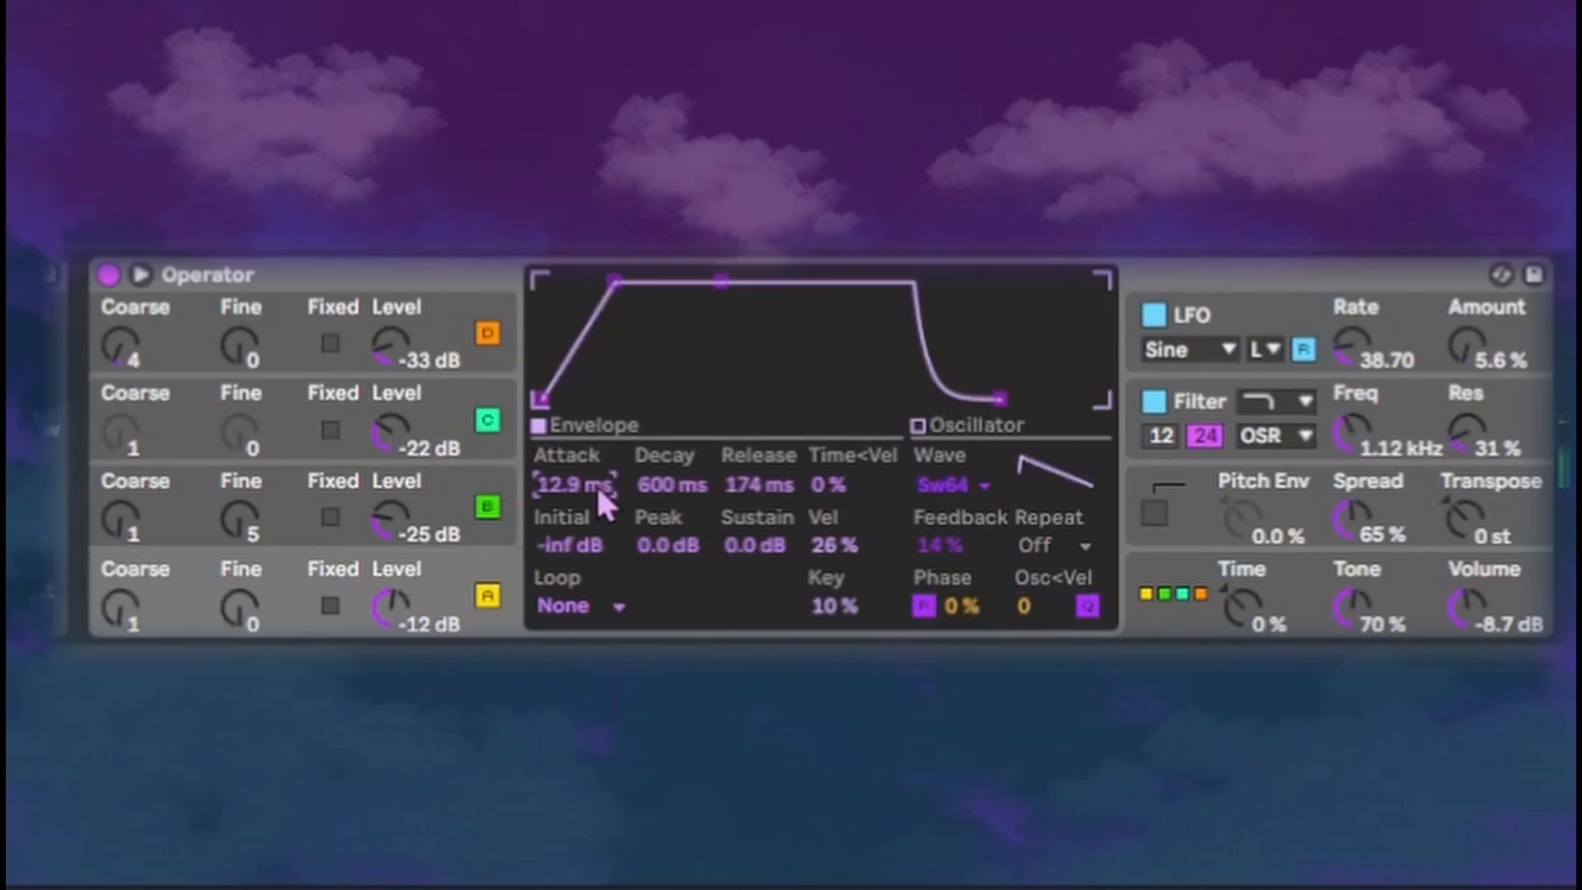
drag(575, 484, 574, 420)
drag(582, 486, 582, 503)
click(314, 449)
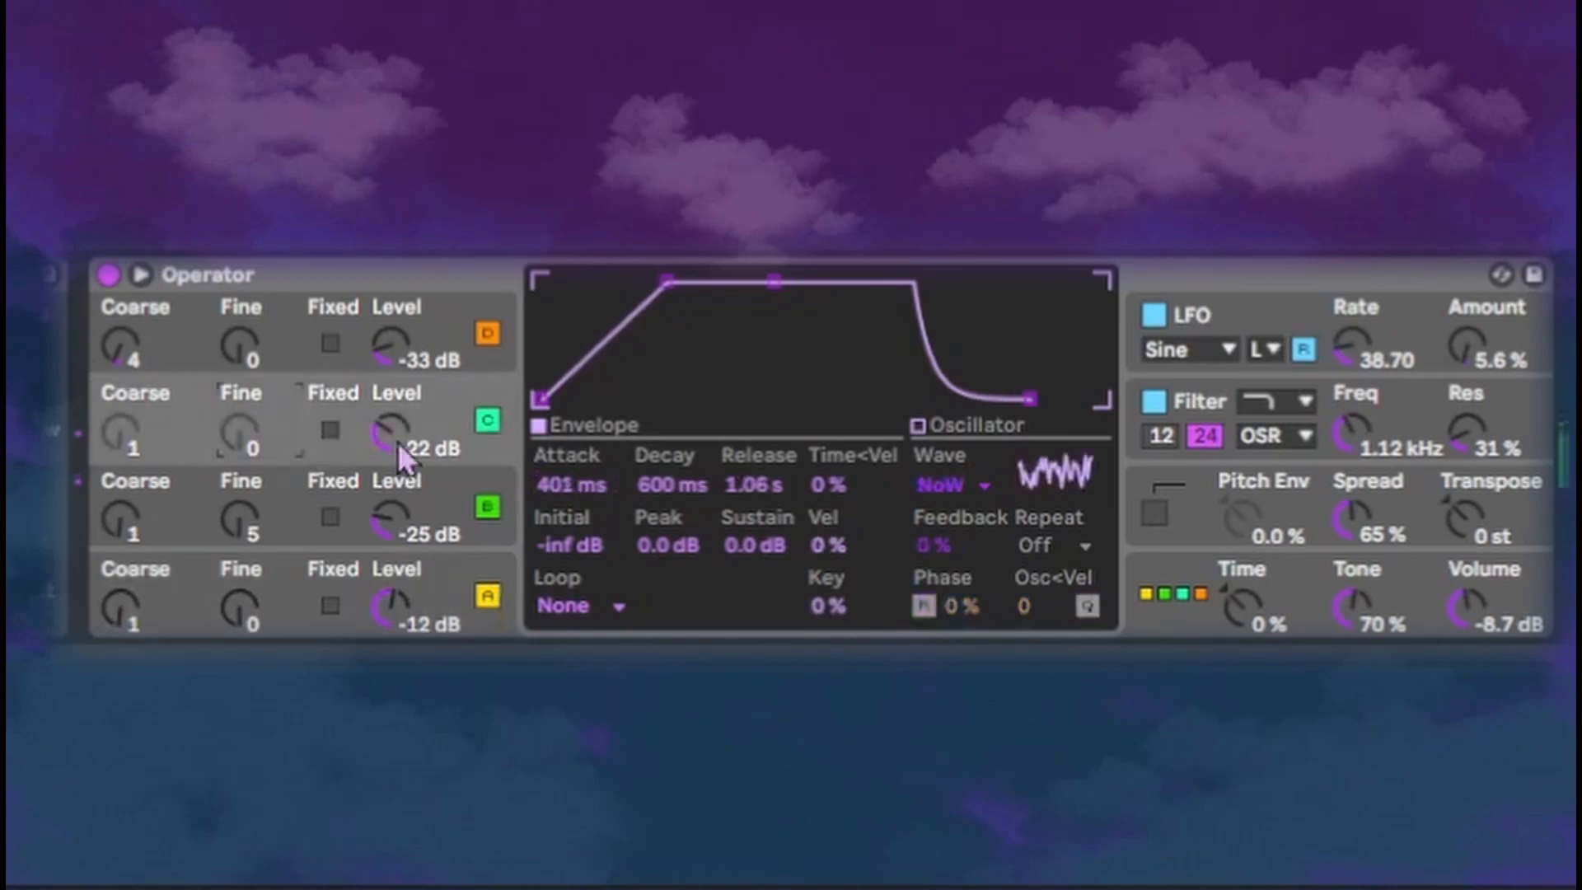
Step: Copy oscillator A's envelope to oscillators B and D
right_click(722, 406)
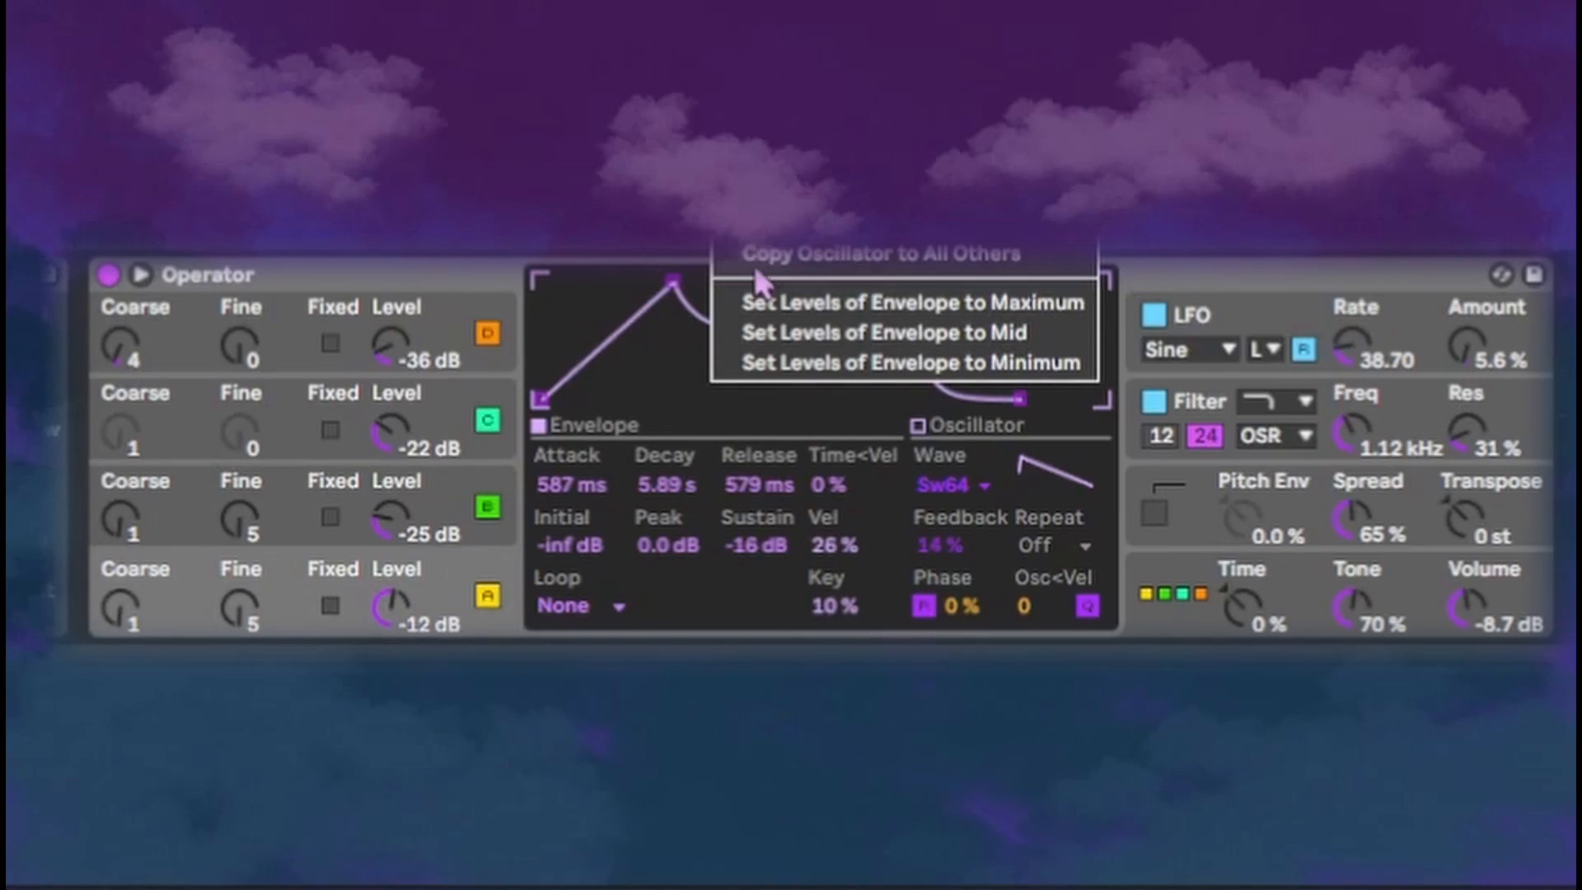
click(654, 354)
right_click(715, 312)
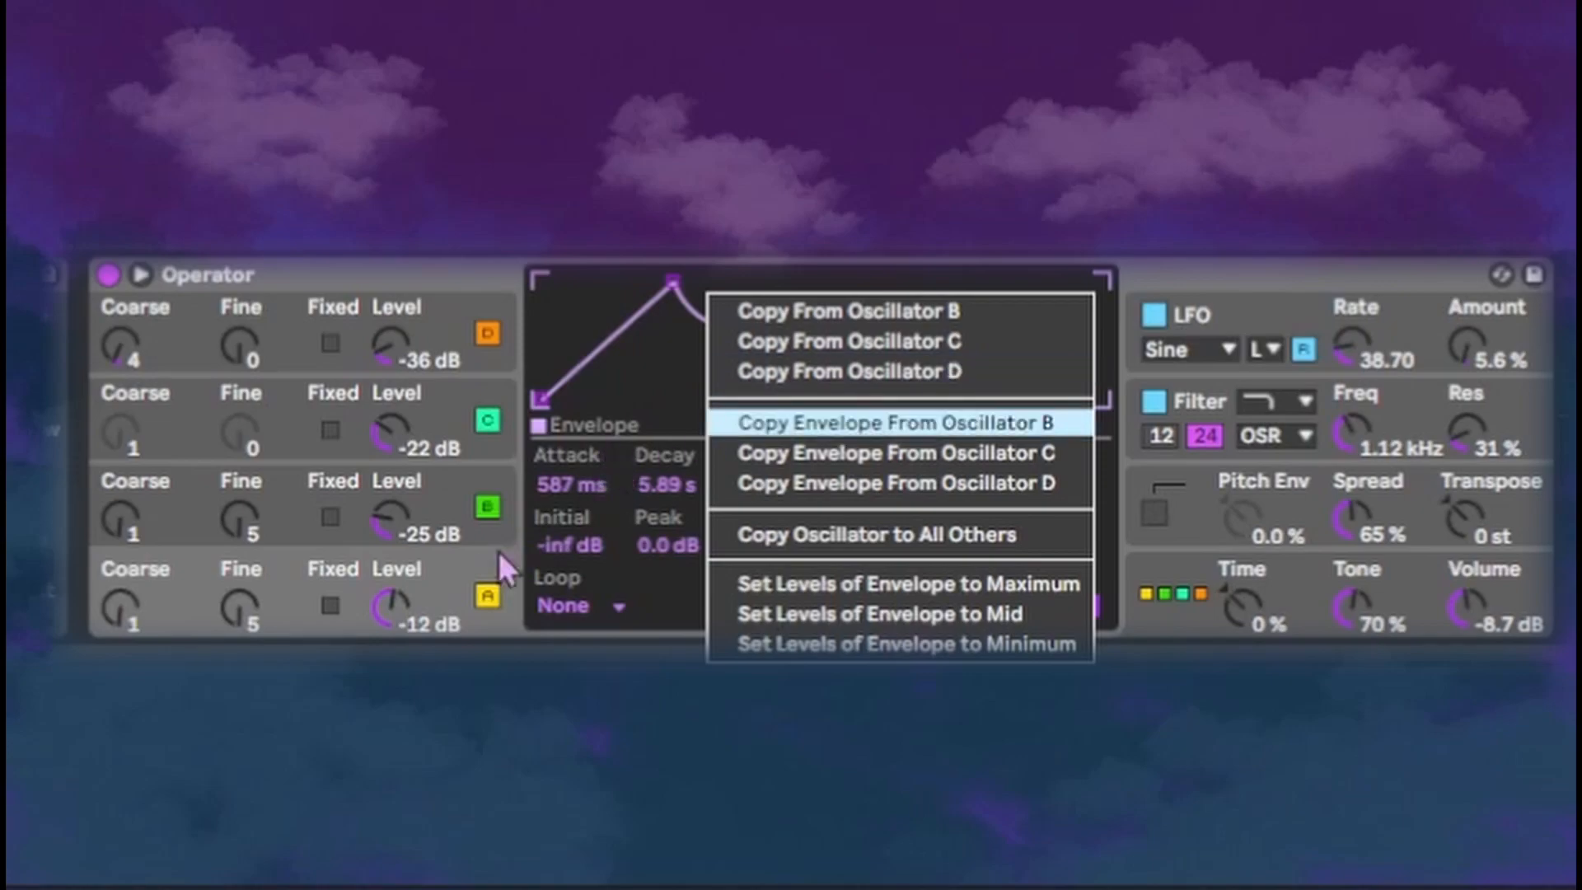
click(707, 395)
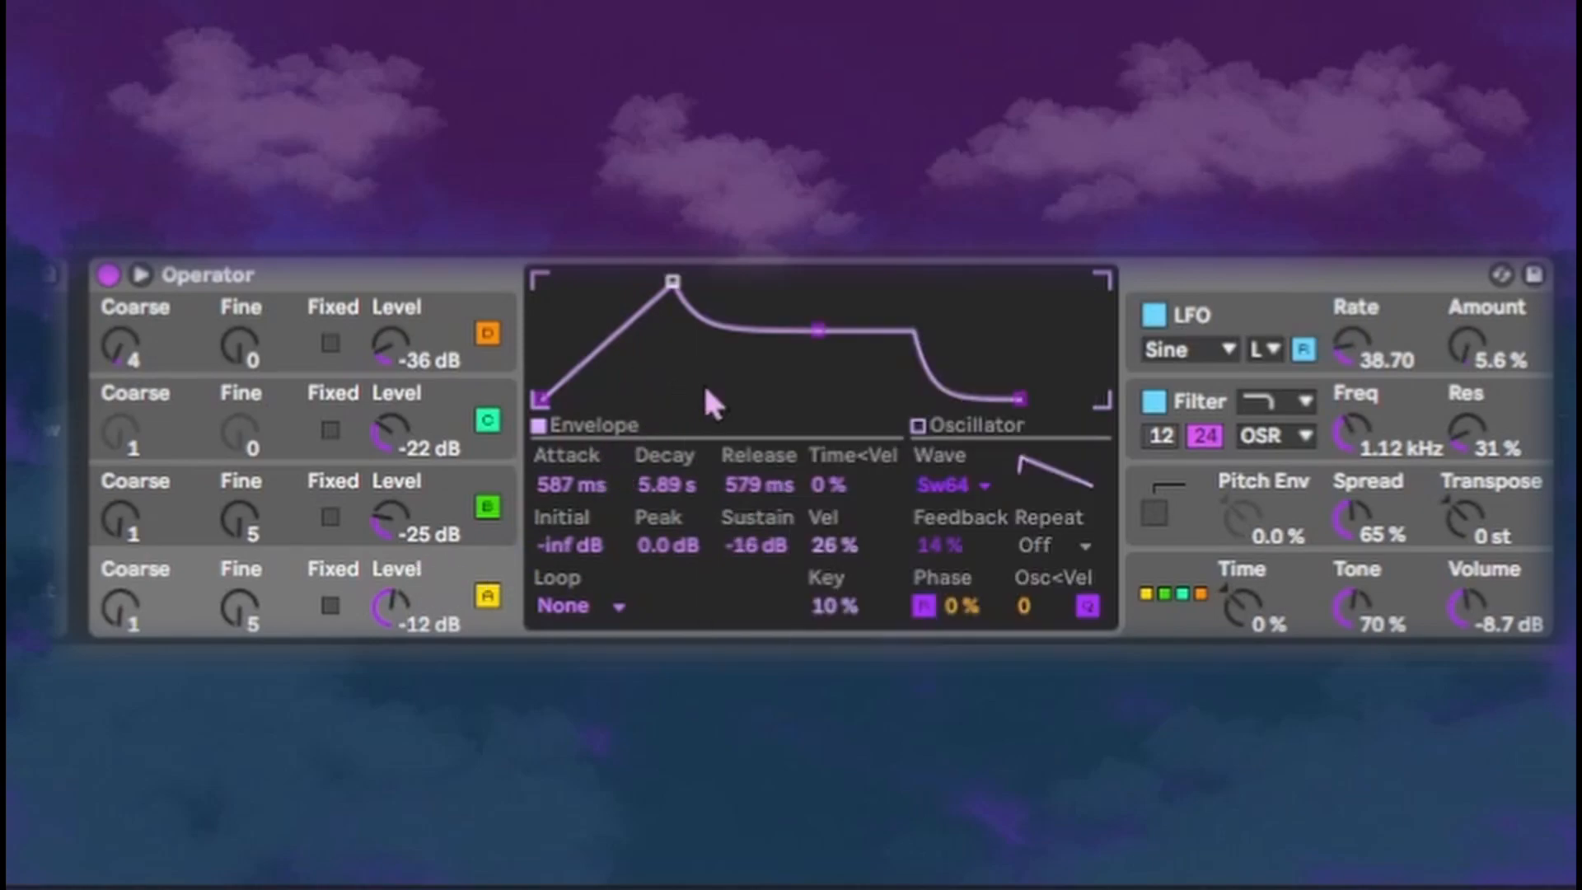
click(313, 532)
right_click(747, 402)
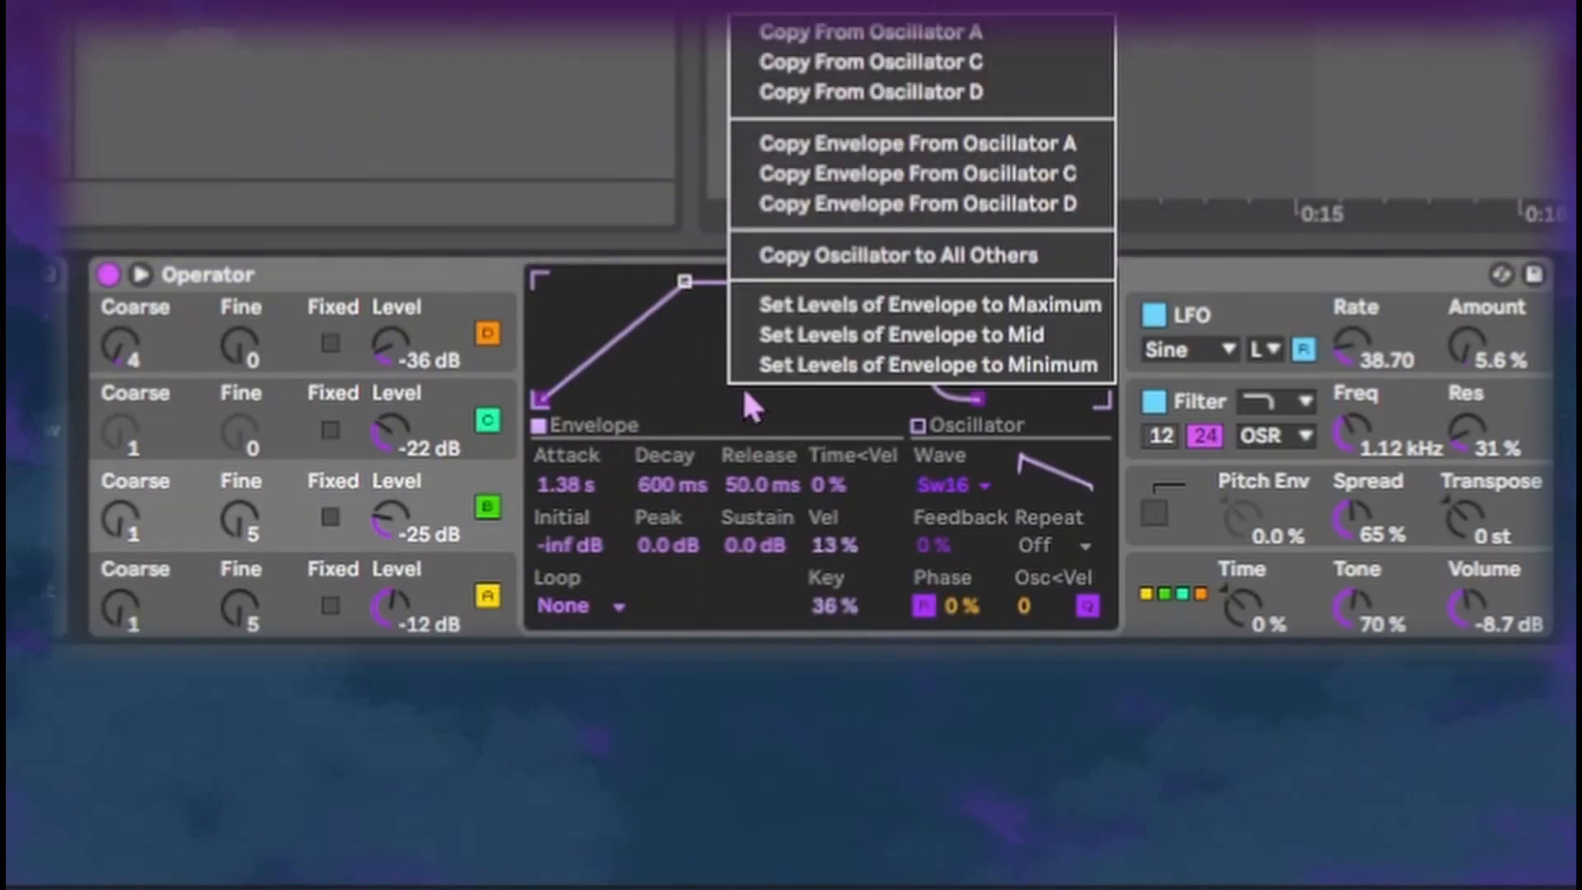
click(798, 143)
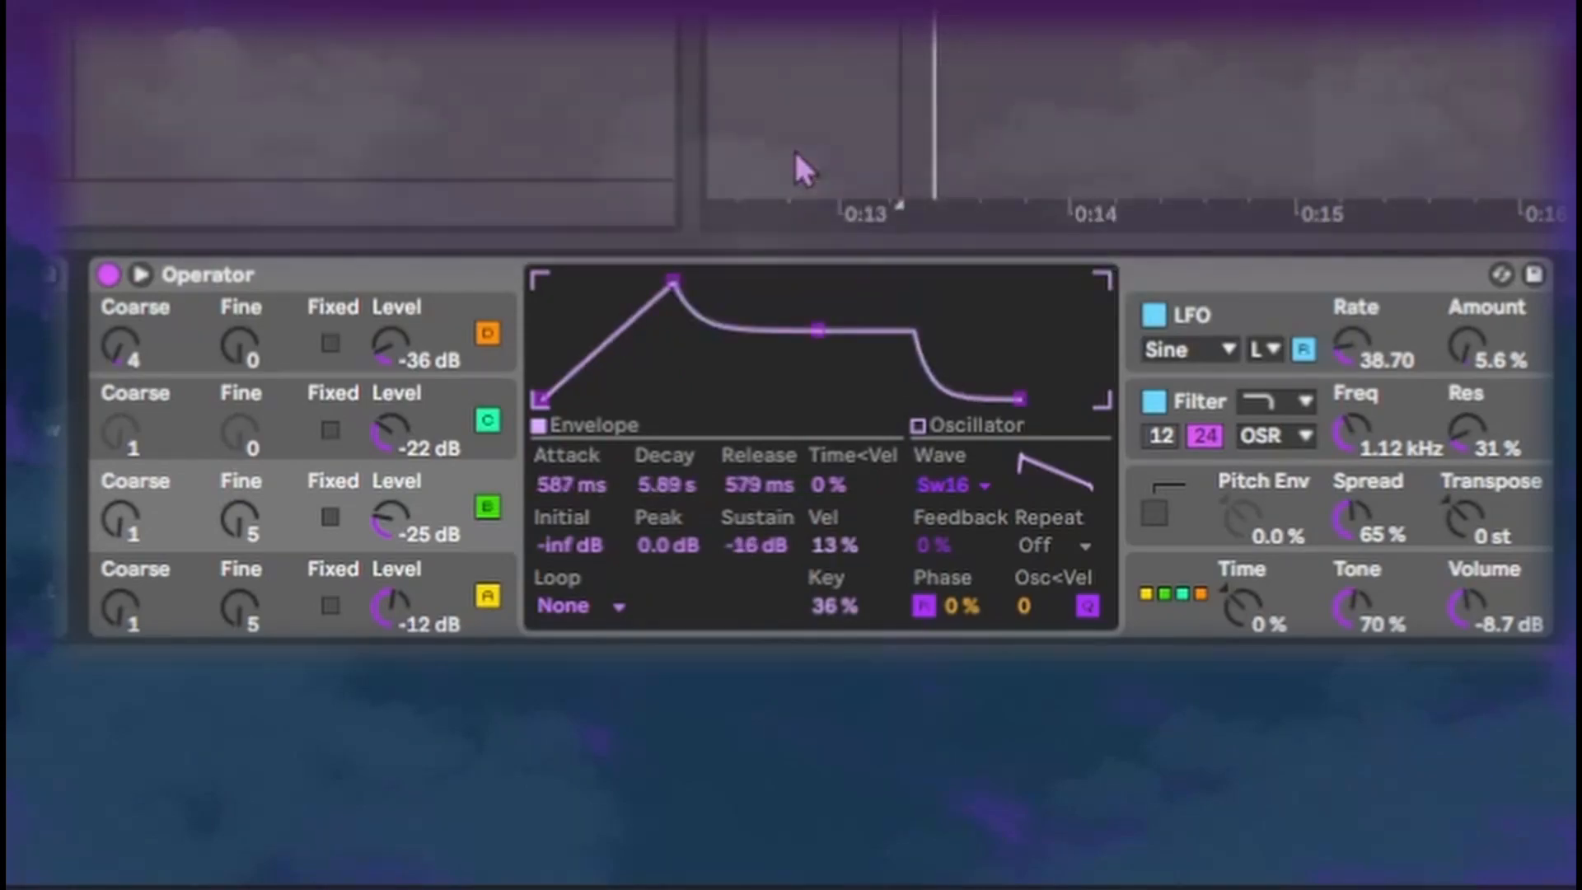
click(305, 330)
right_click(669, 351)
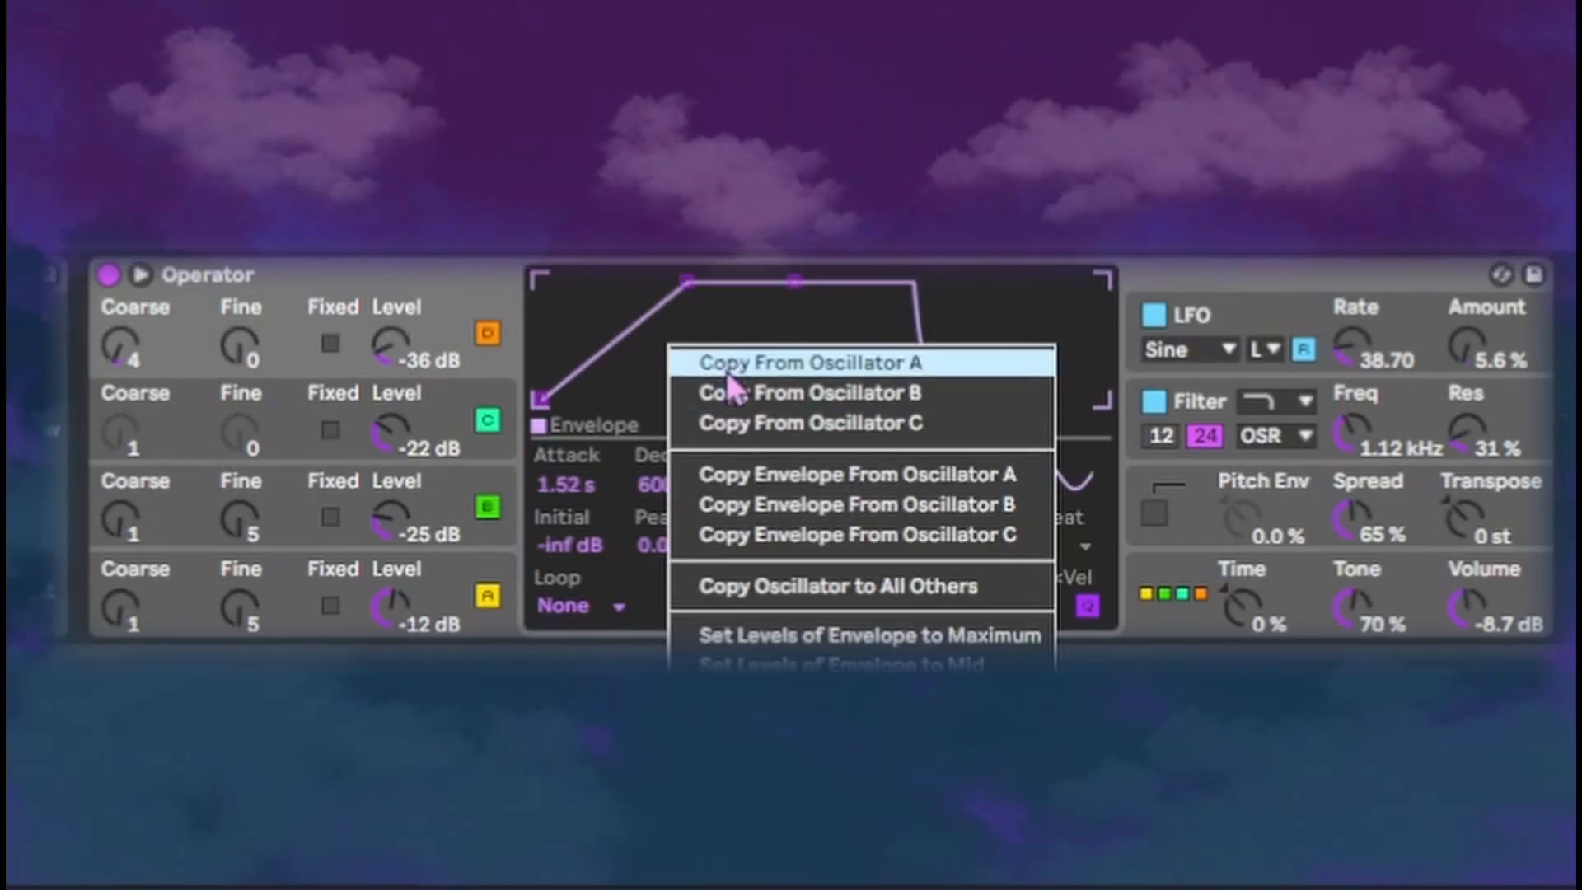
click(791, 481)
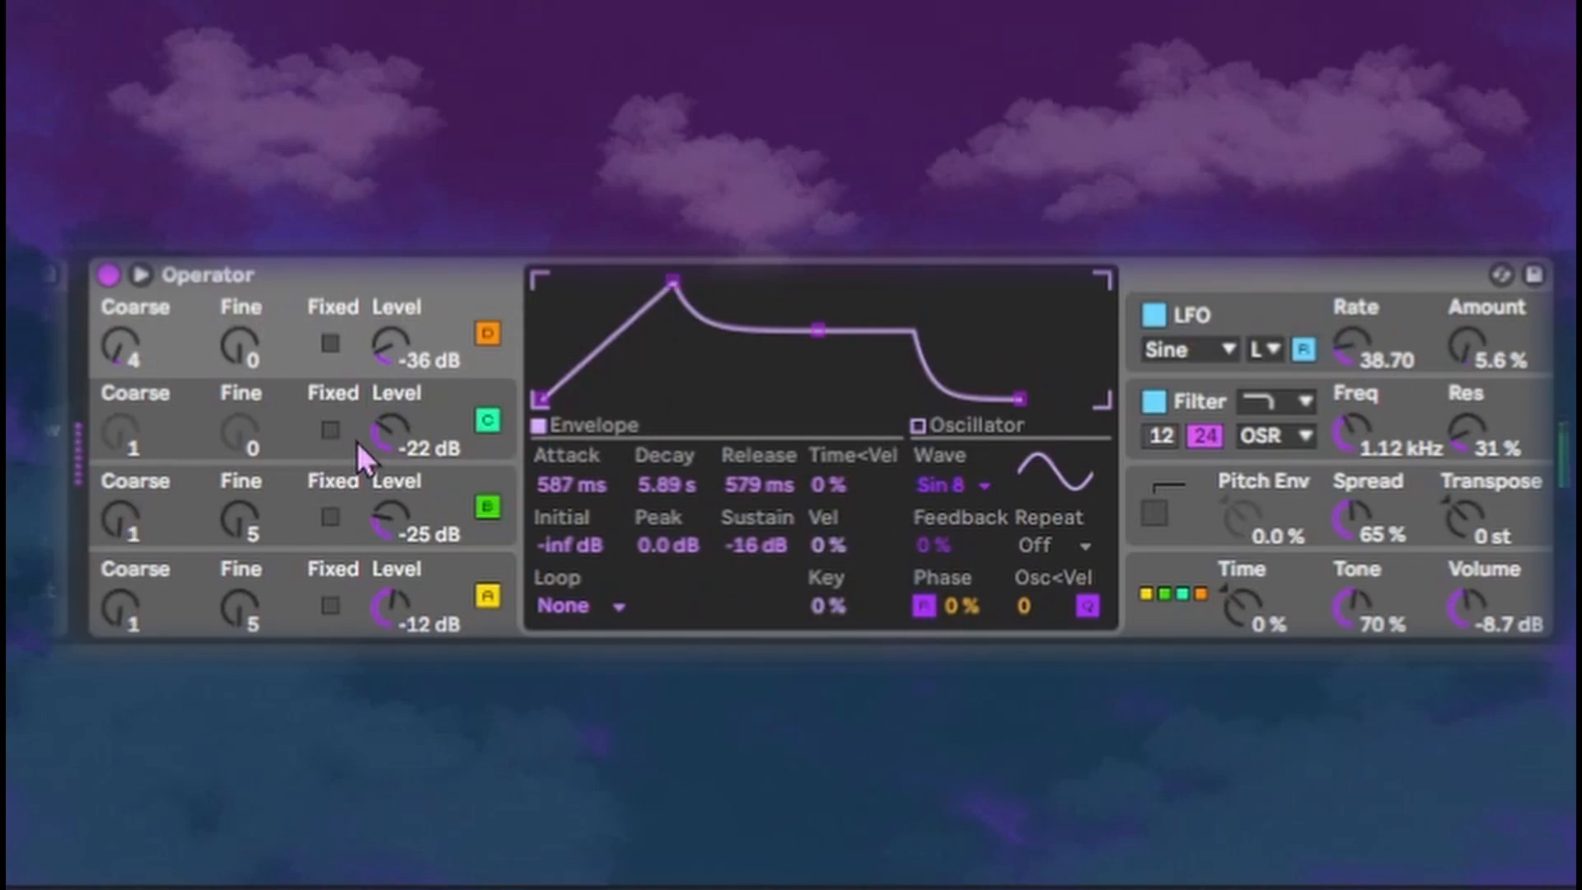
Step: Add a Reverb audio effect after Utility on the Operator track and play the loop to audition it
click(294, 622)
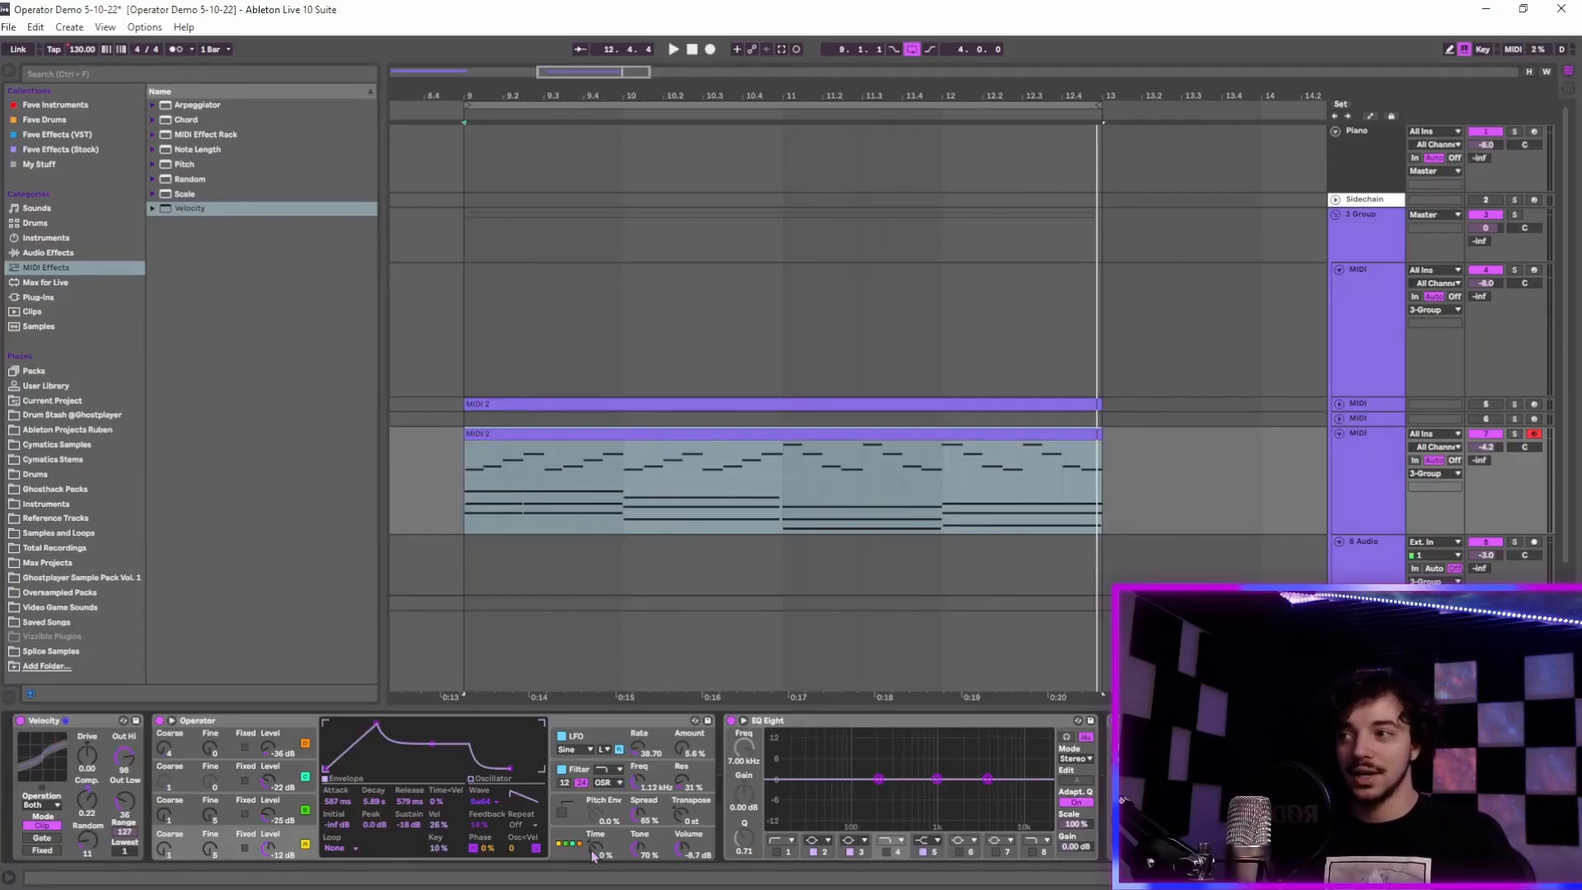
click(239, 721)
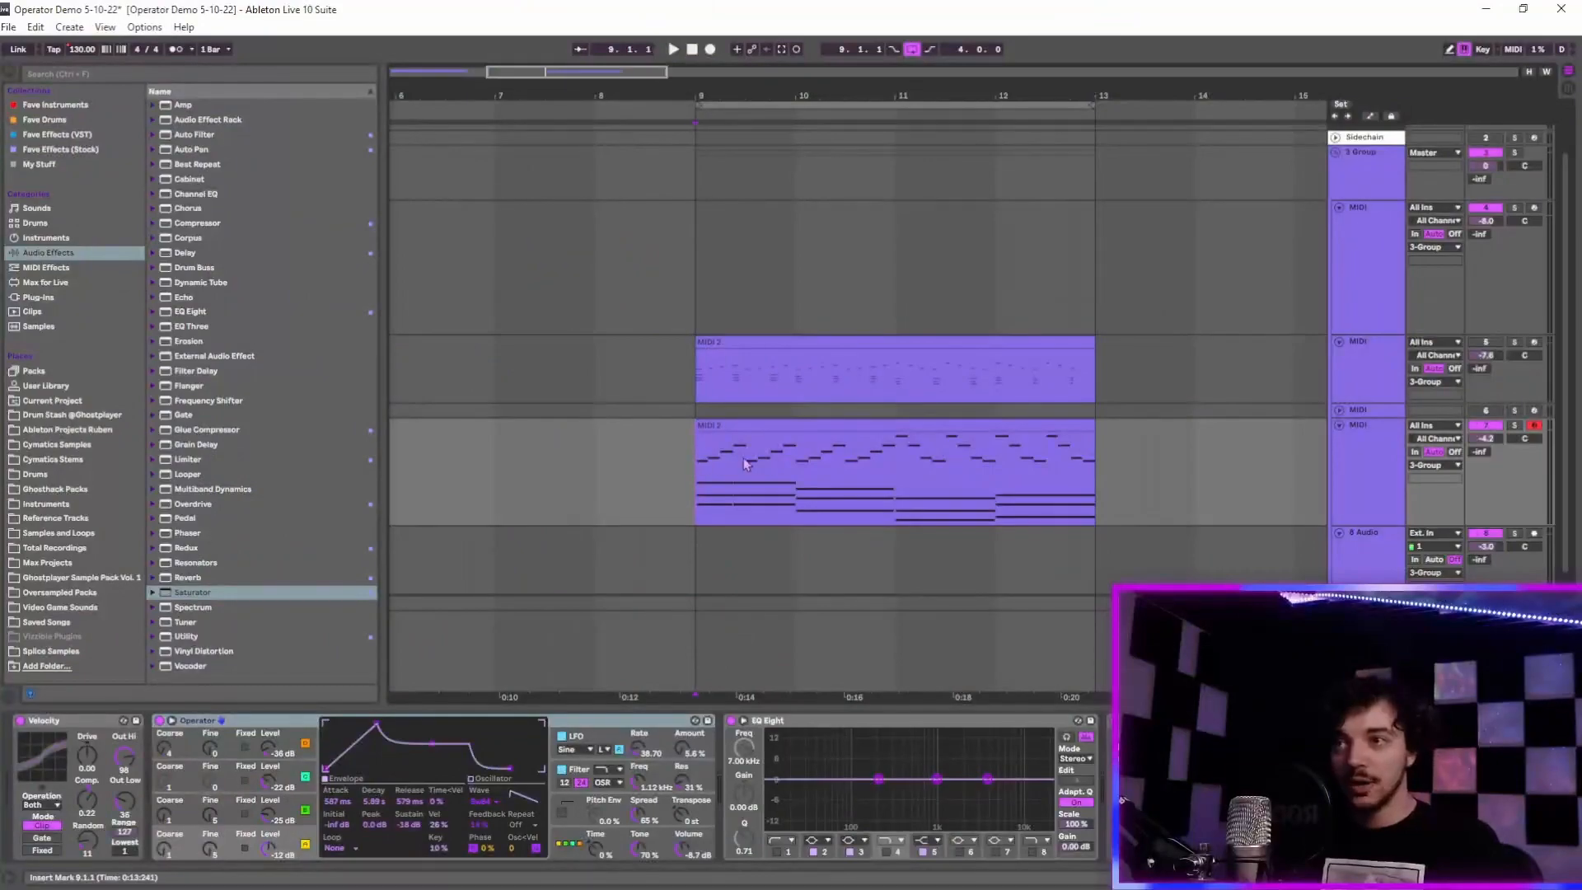
click(660, 456)
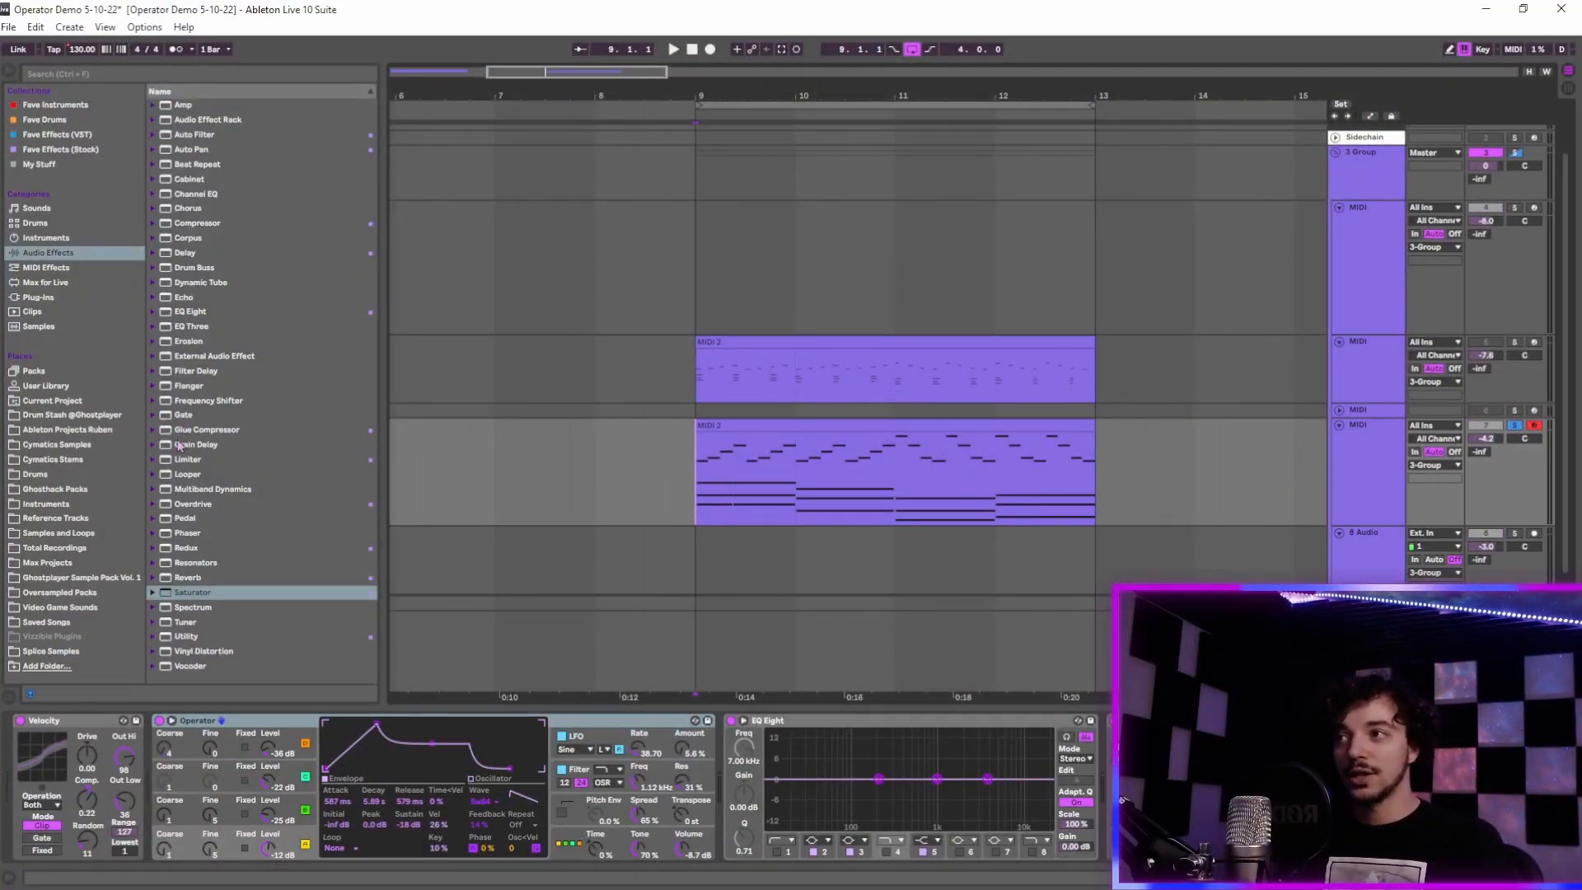
click(205, 581)
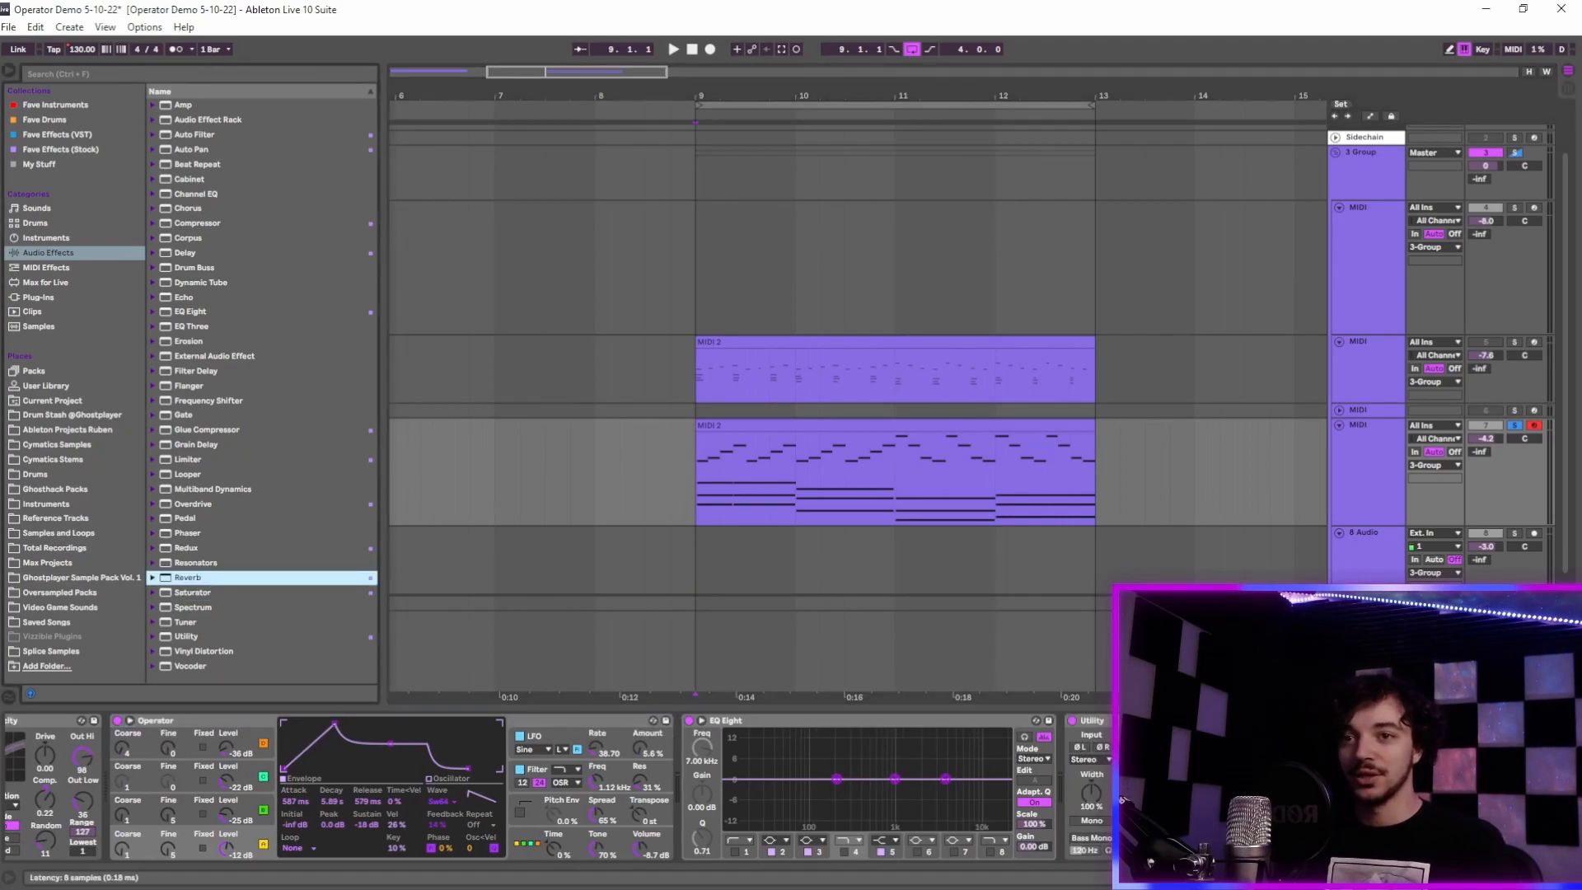
drag(204, 579, 1187, 783)
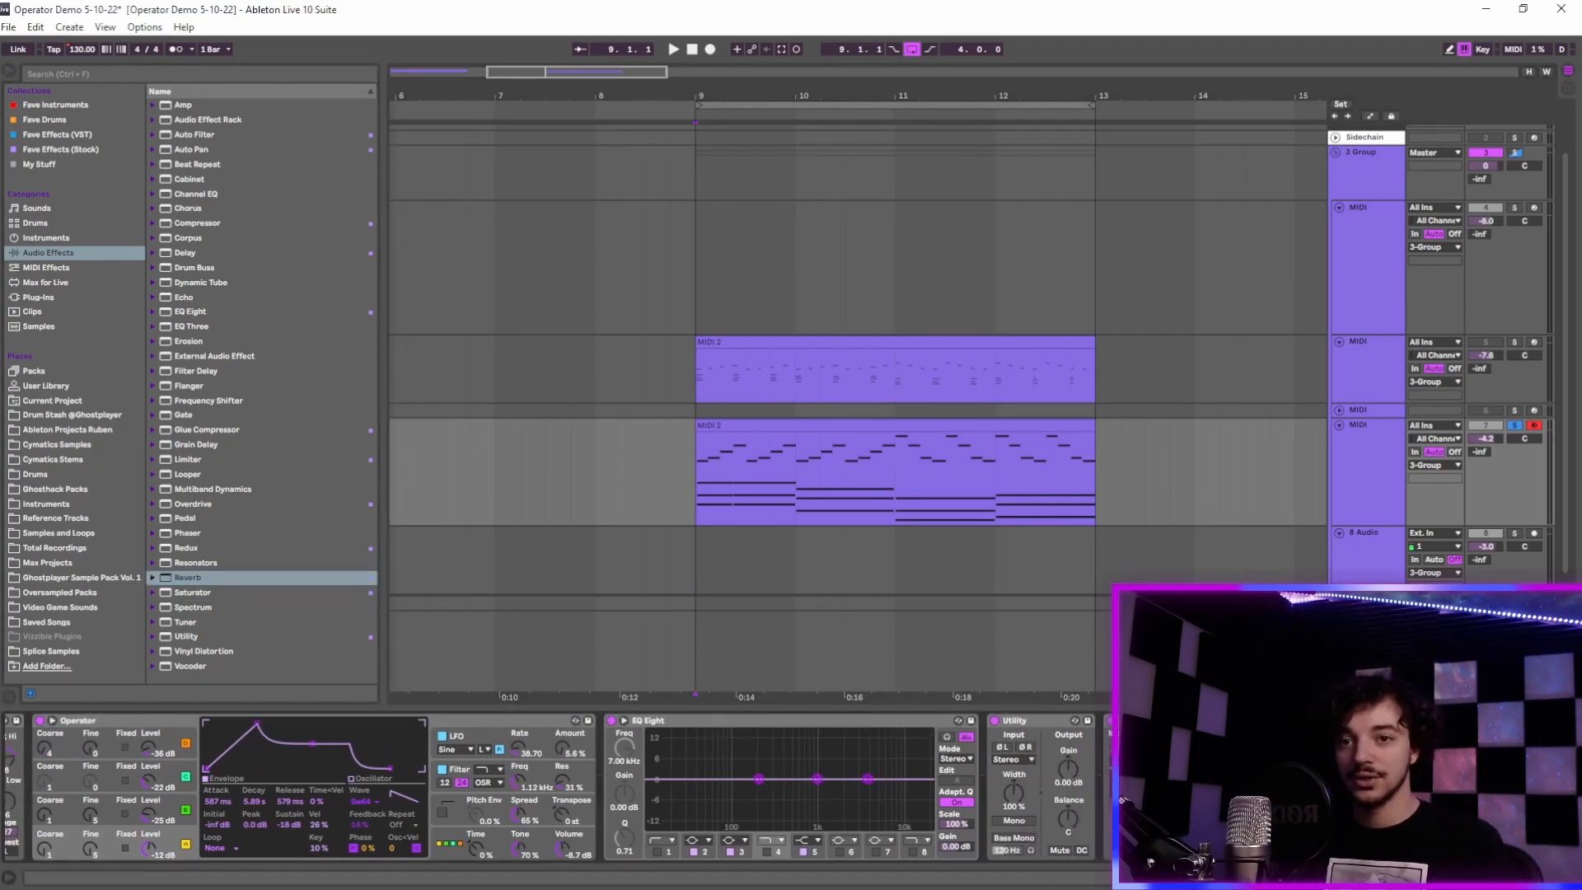
key(space)
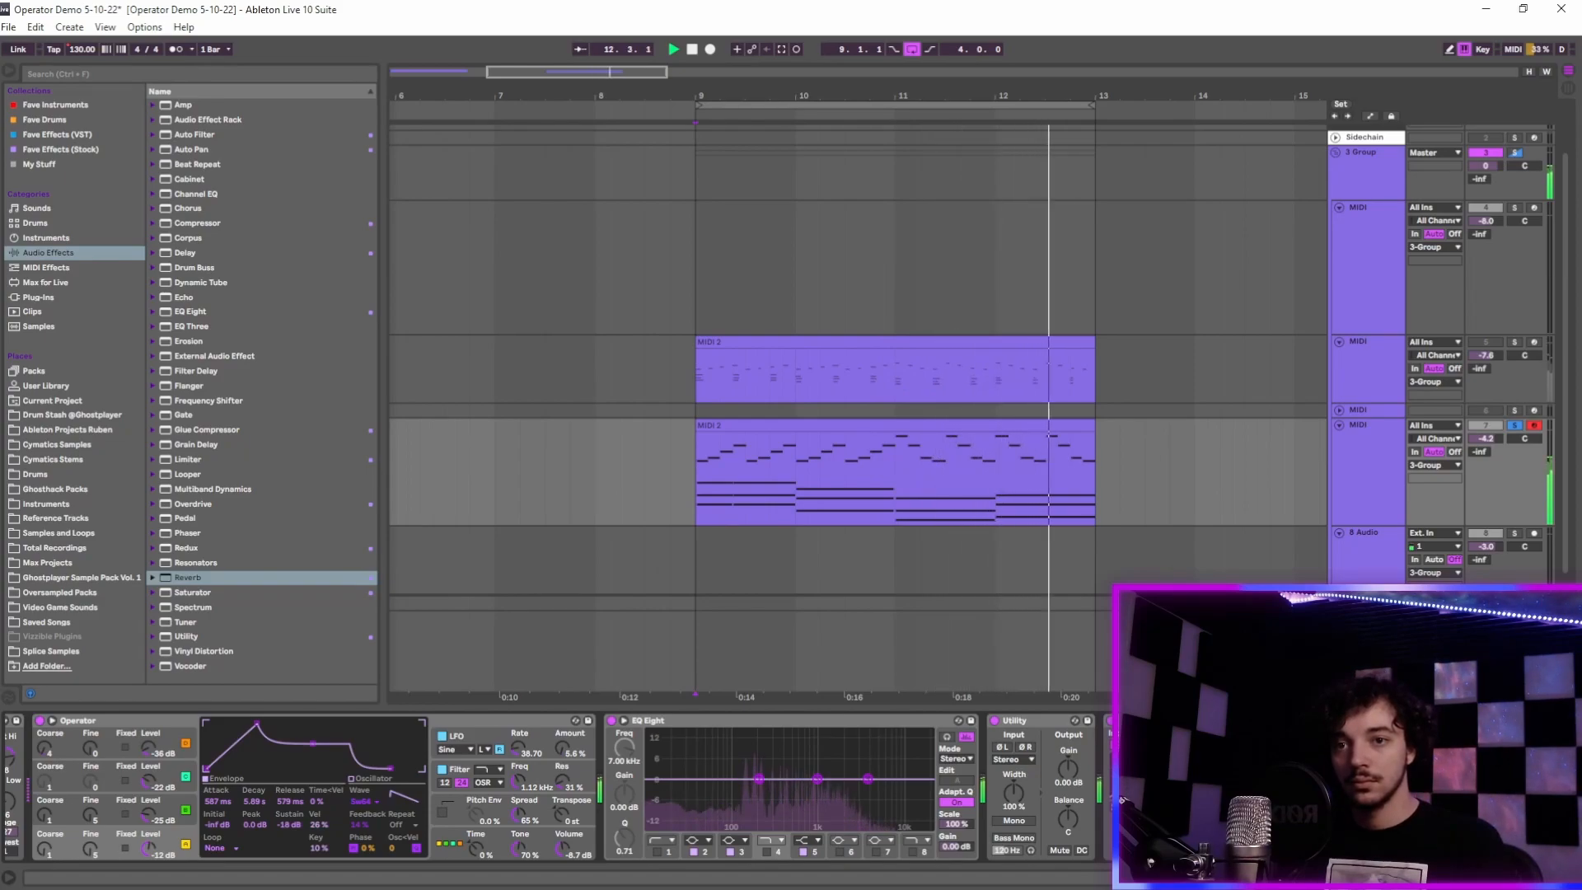
key(space)
Step: Look through the VST and VST3 plug-ins and add the stock Flanger audio effect after the Reverb
click(27, 298)
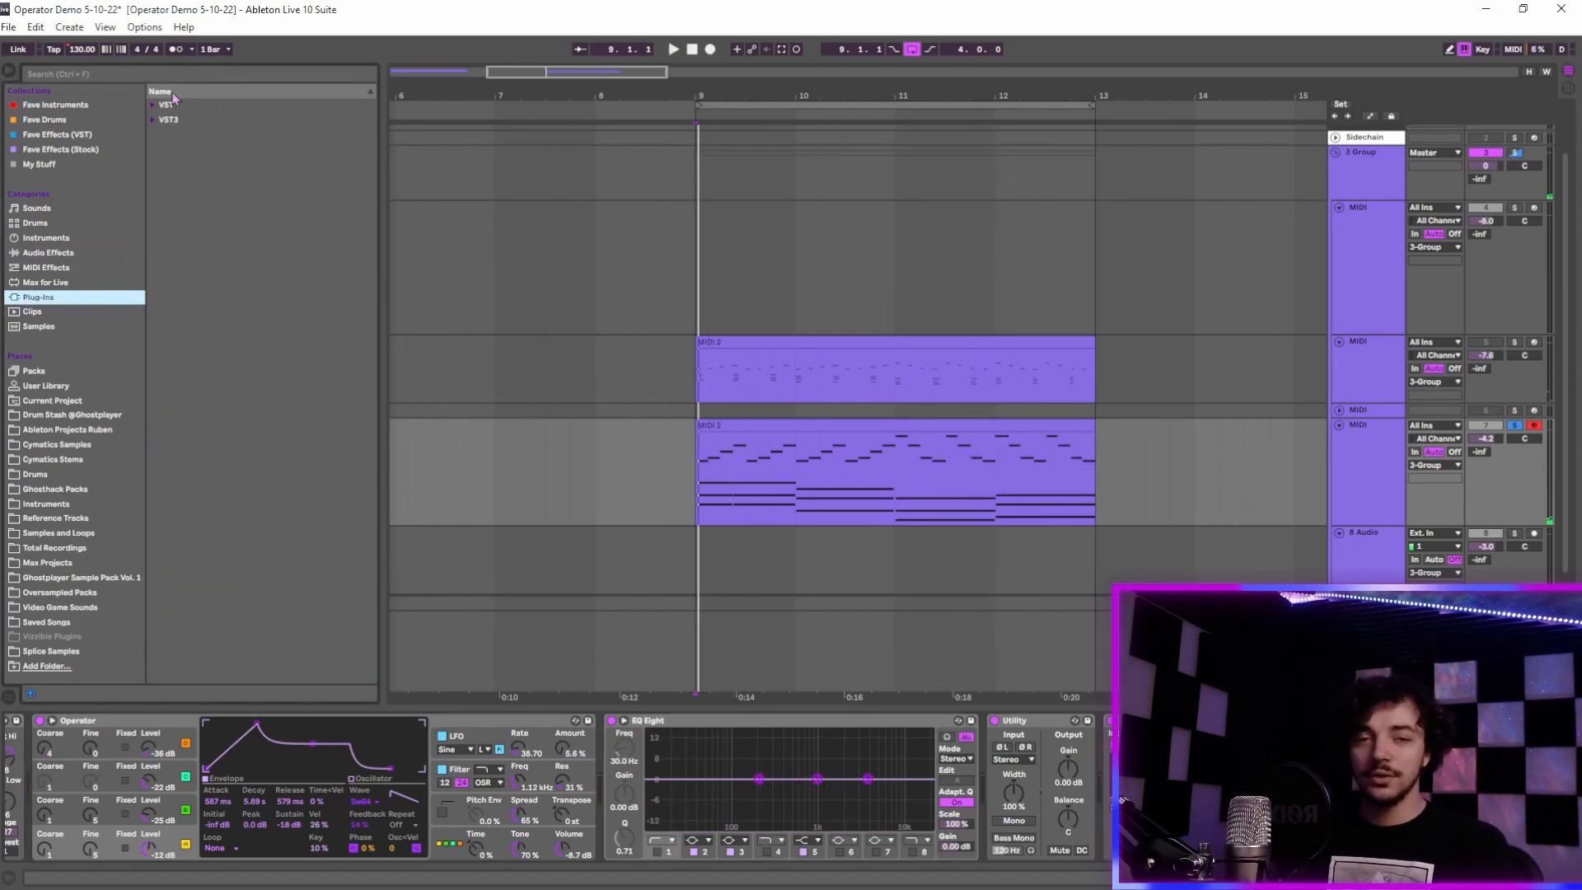
click(156, 120)
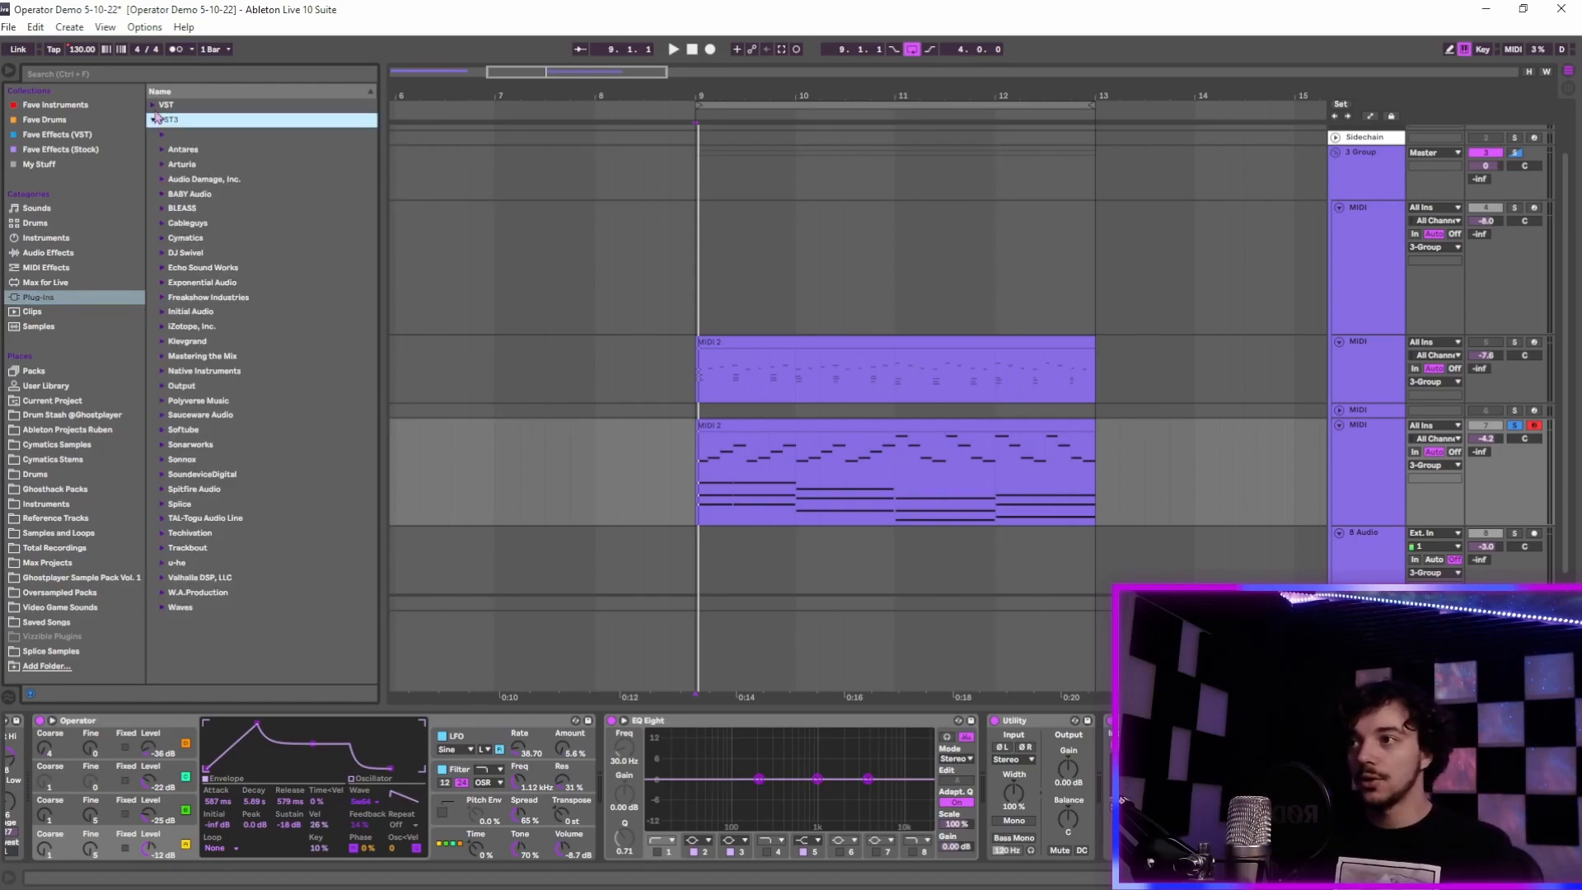
click(153, 106)
scroll(210, 459, down, 5)
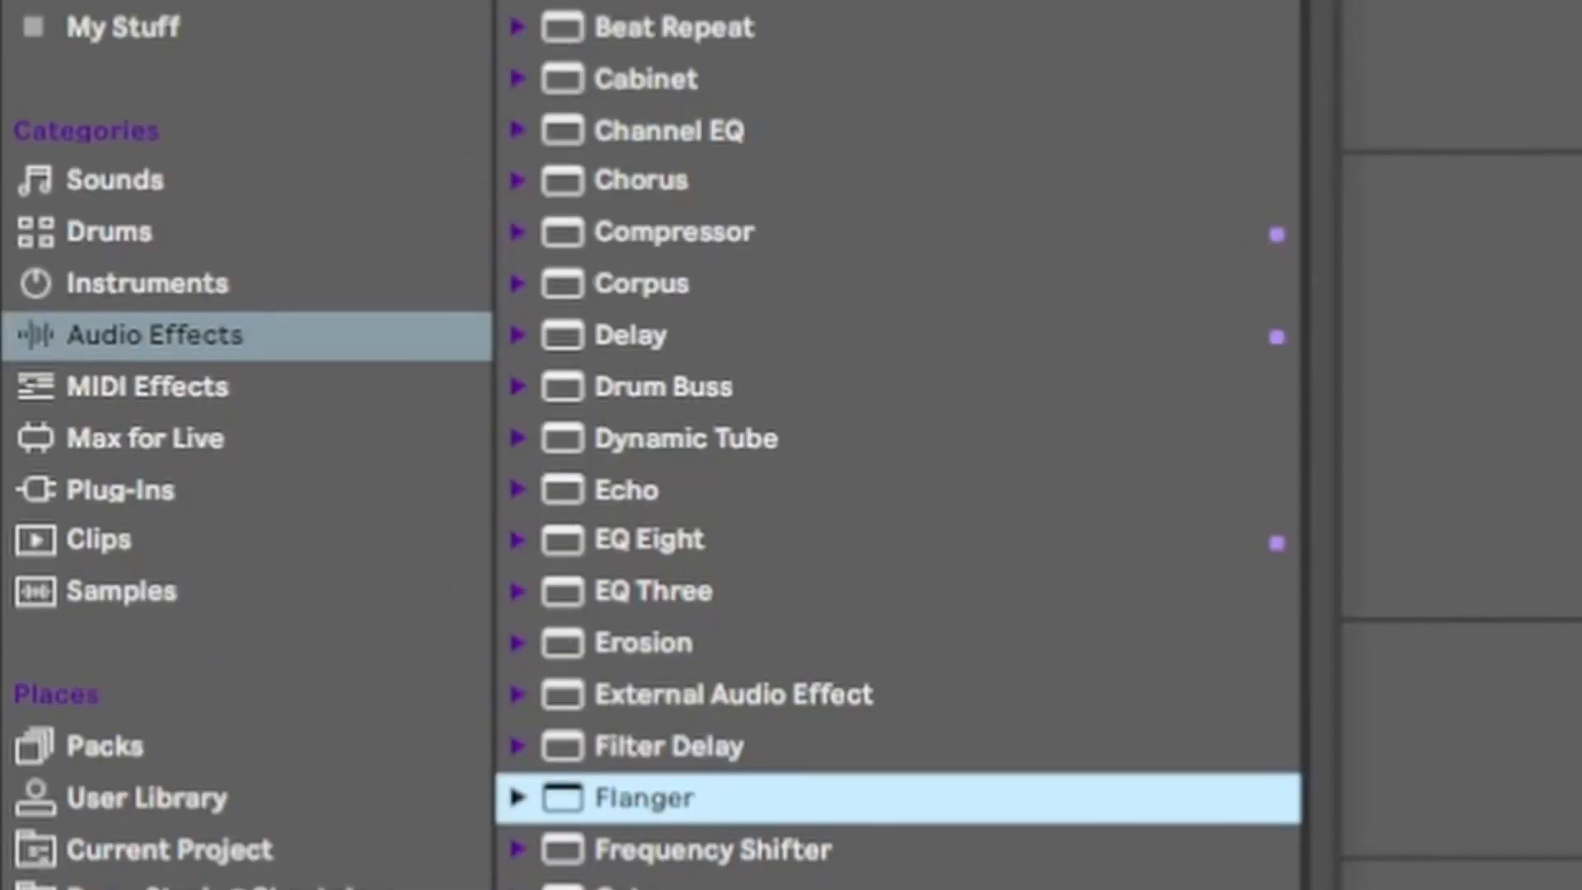
key(Return)
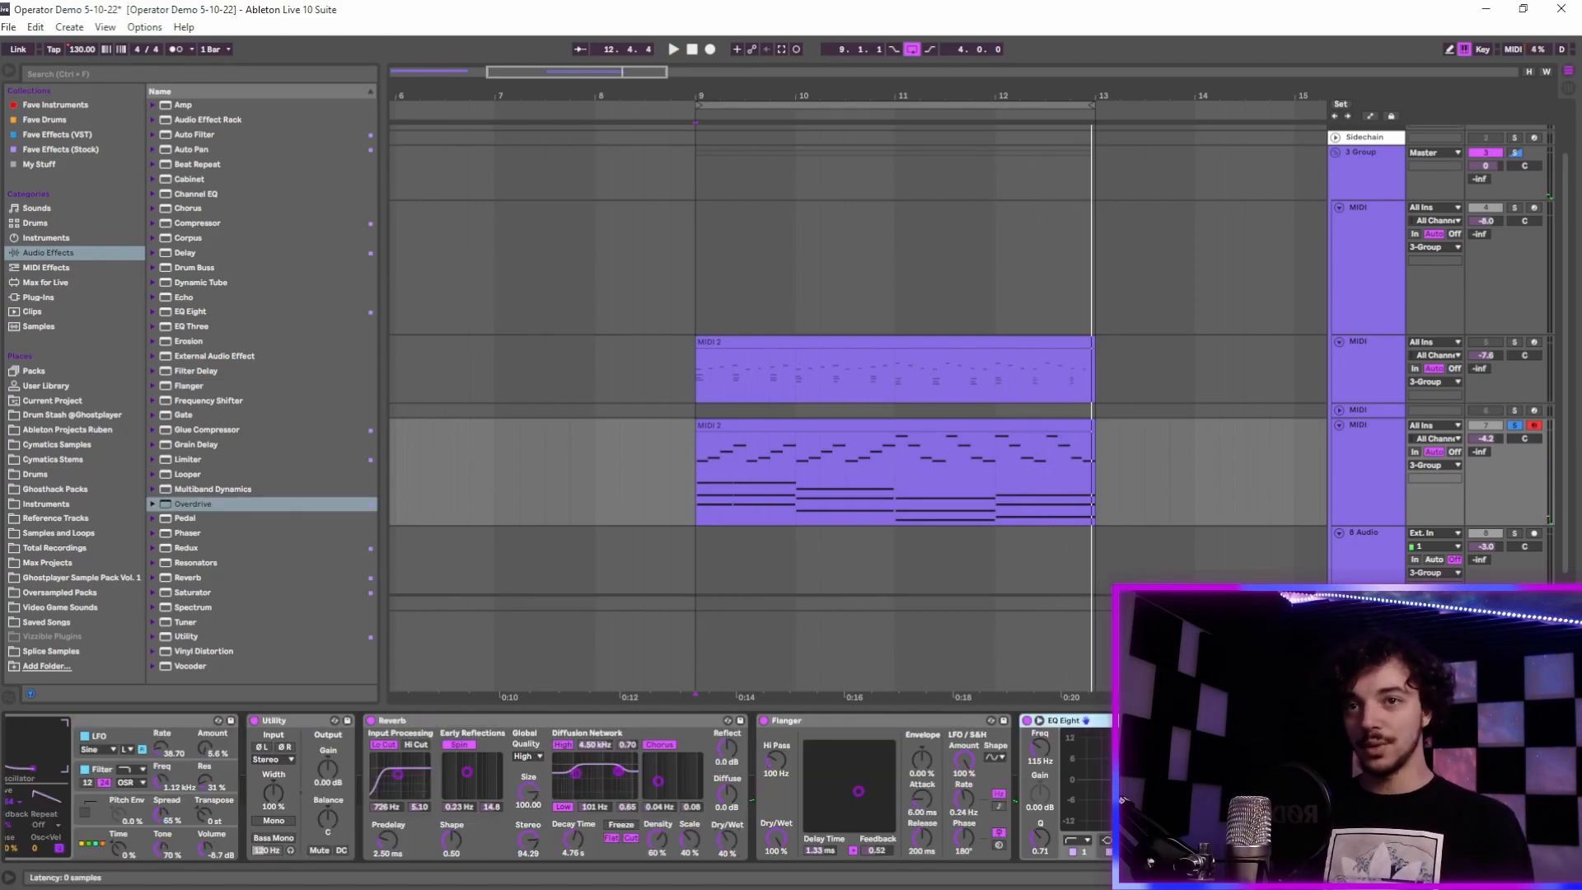
Step: Freeze and flatten the Operator track to audio and copy the shaped EQ Eight from the 8 Audio track onto it
click(1346, 462)
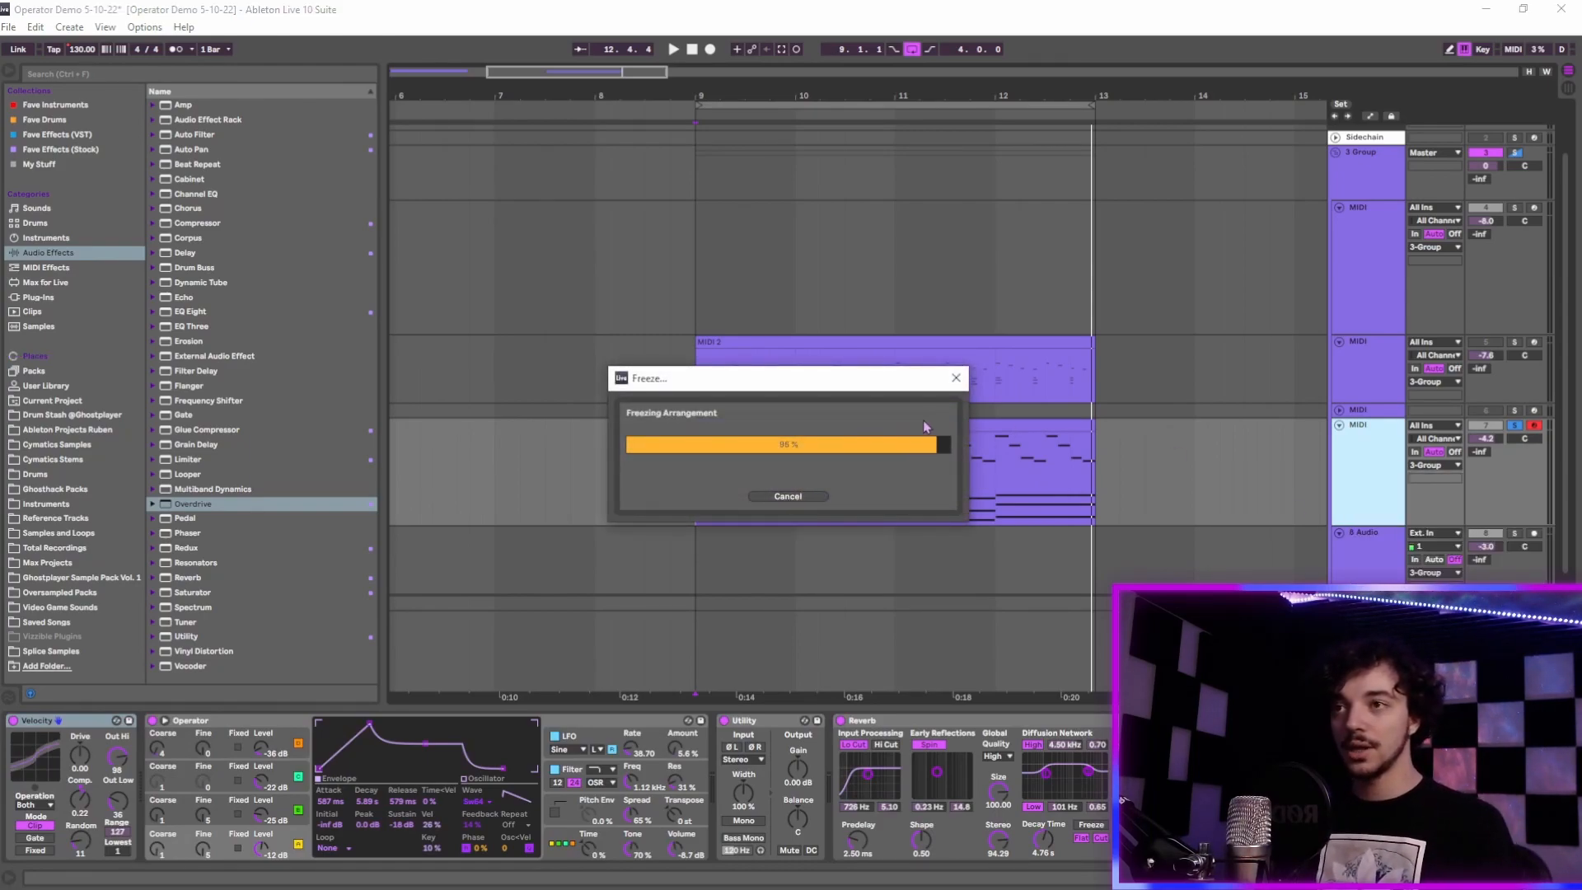
click(1404, 560)
click(566, 722)
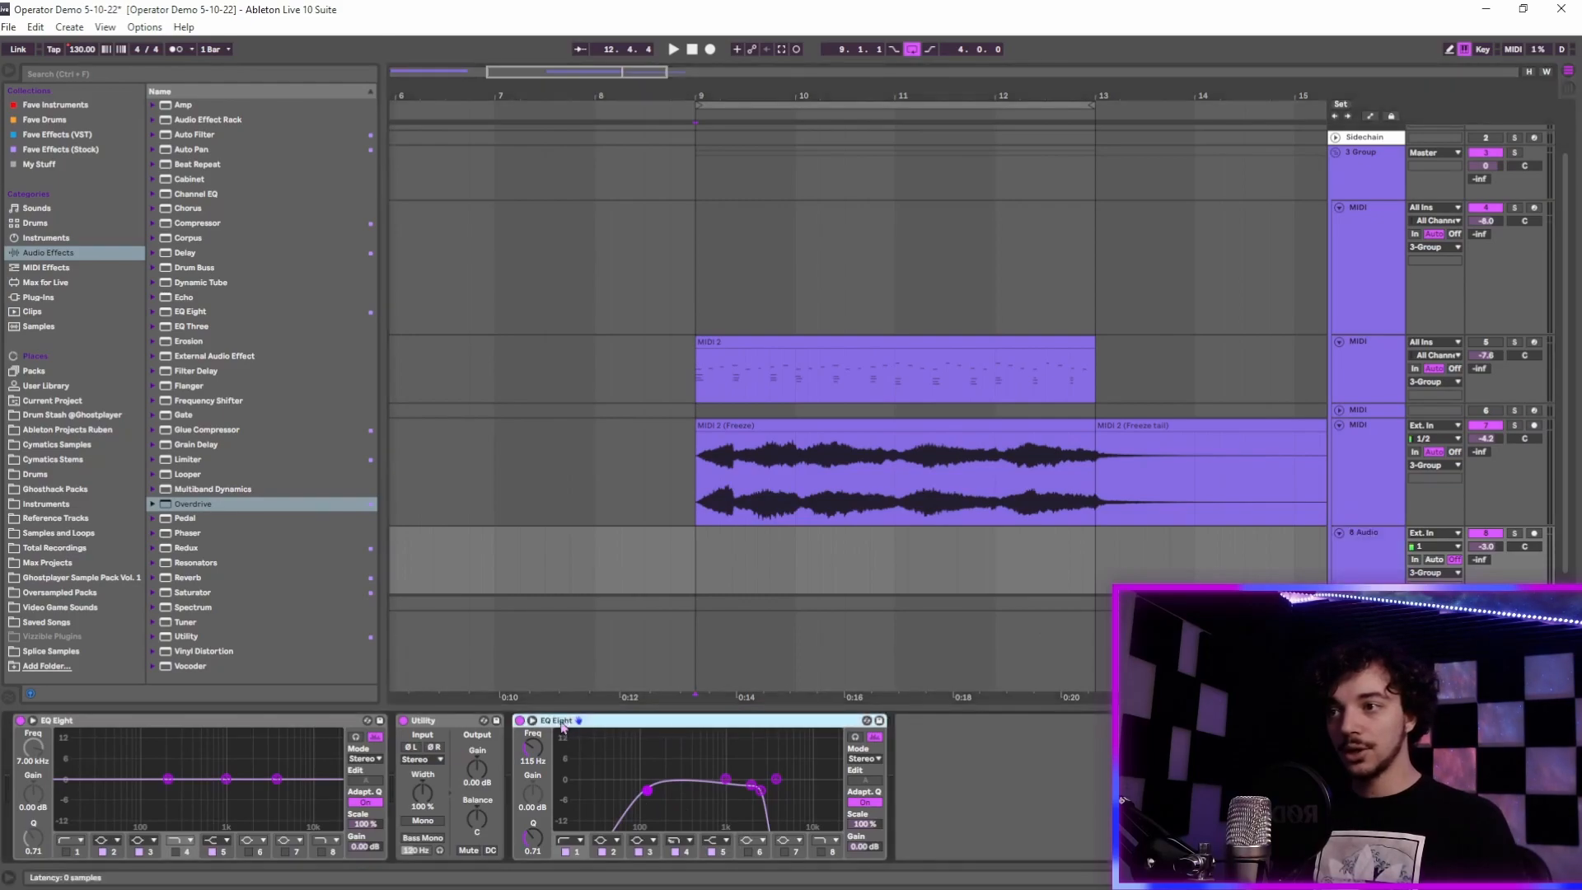
click(1380, 471)
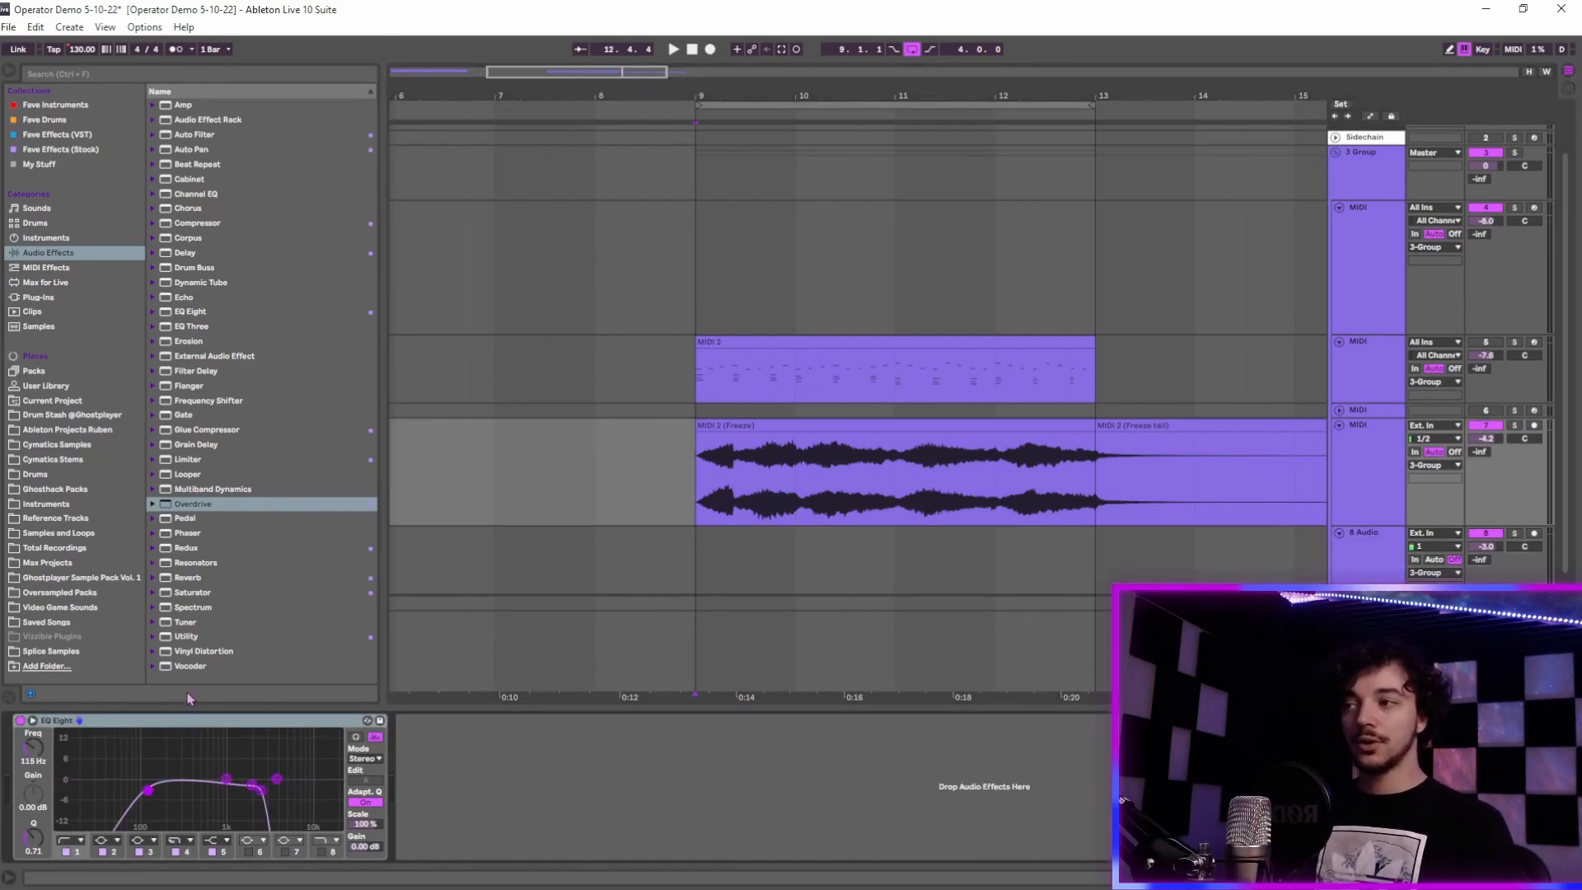
Step: Set the flattened clip's Beats Preserve to 1/8 and Transpose to 3 st, and reverse it during playback
key(space)
key(space)
click(753, 493)
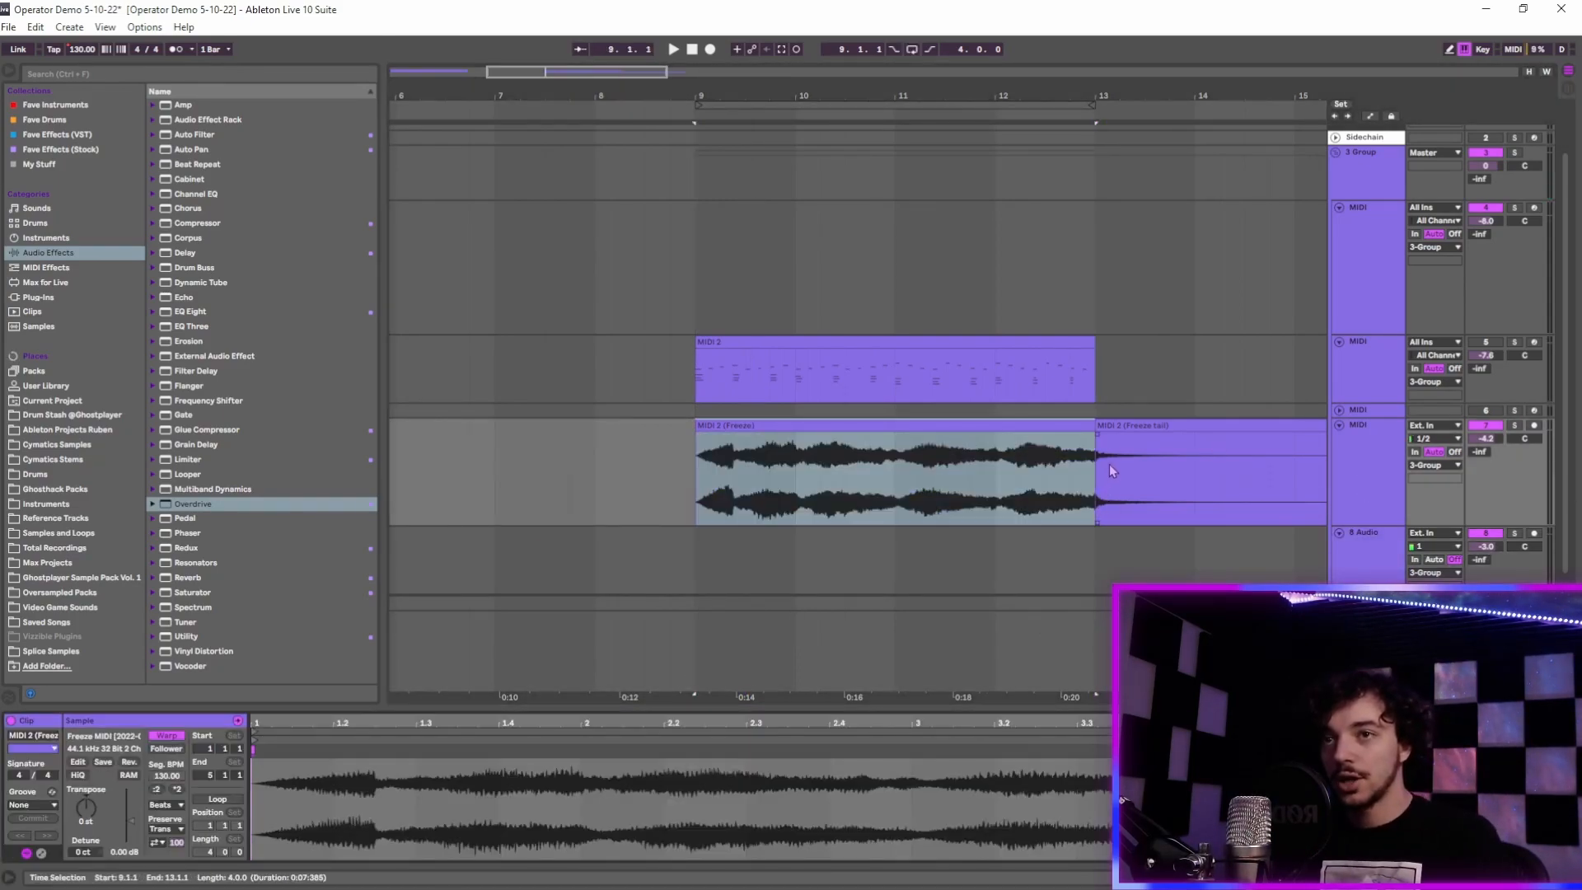
click(164, 830)
click(155, 780)
key(space)
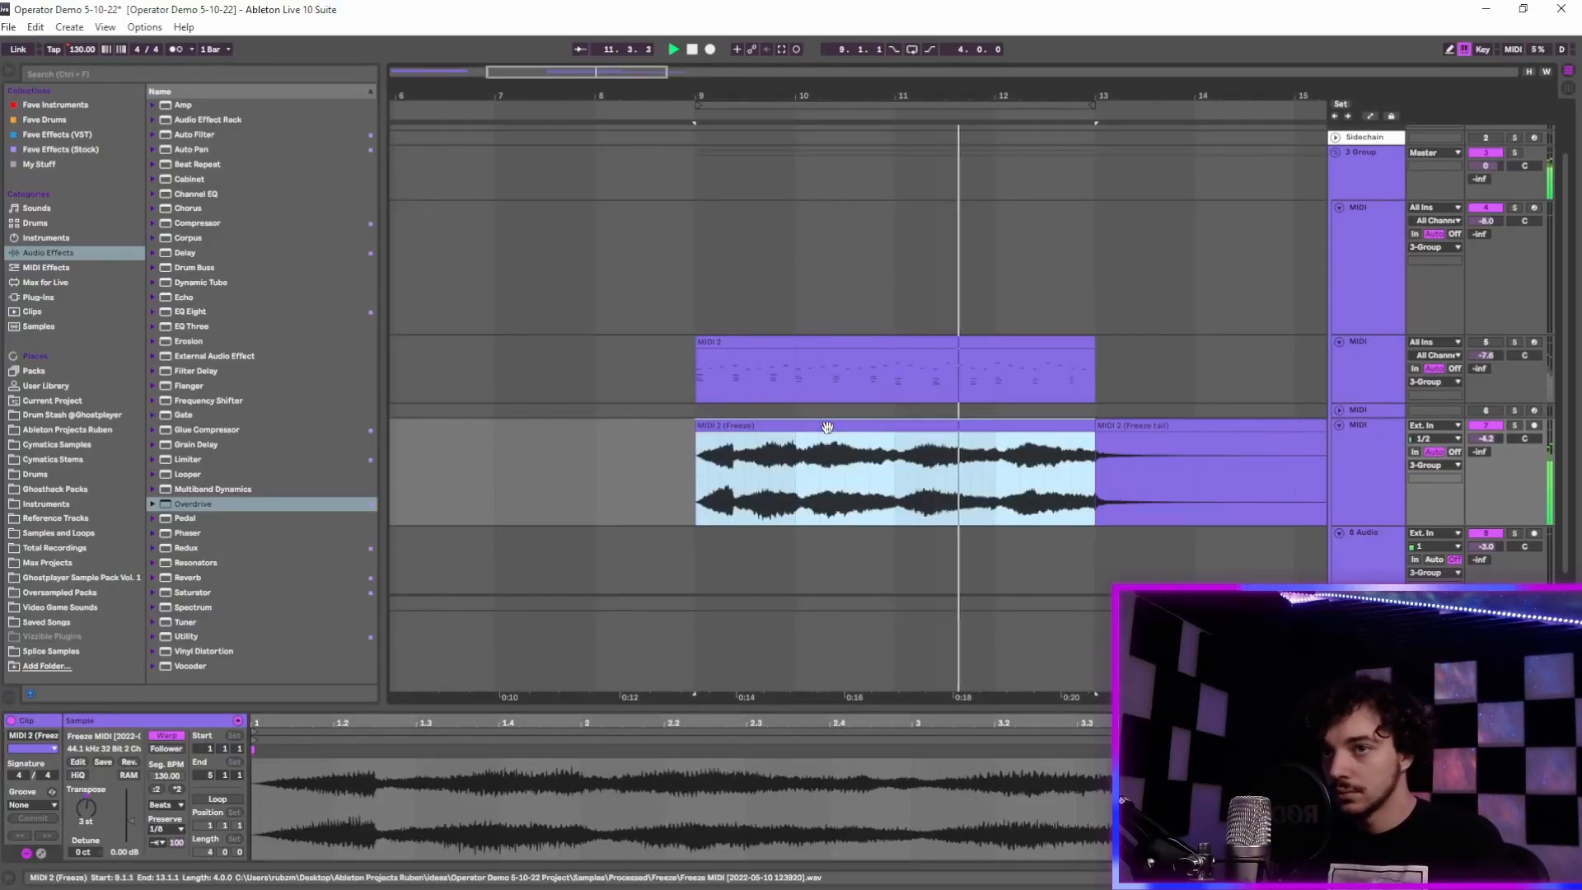
key(r)
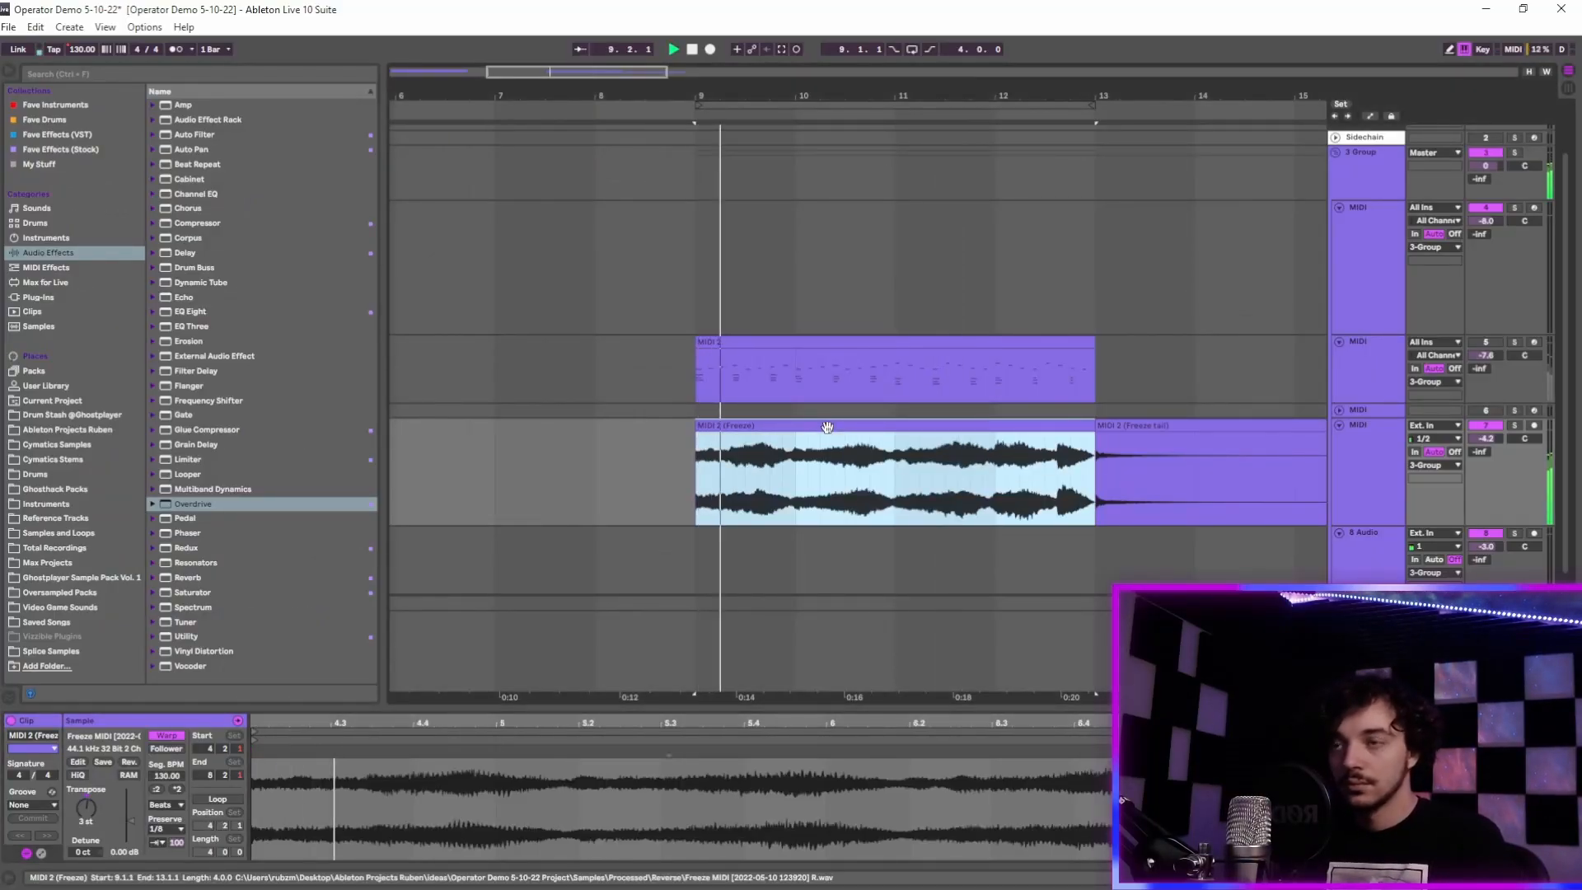
Step: Copy the last bar of the flattened clip to bar 8 and audition the repeated audio around bar 17 with automation hidden
drag(1048, 427, 654, 434)
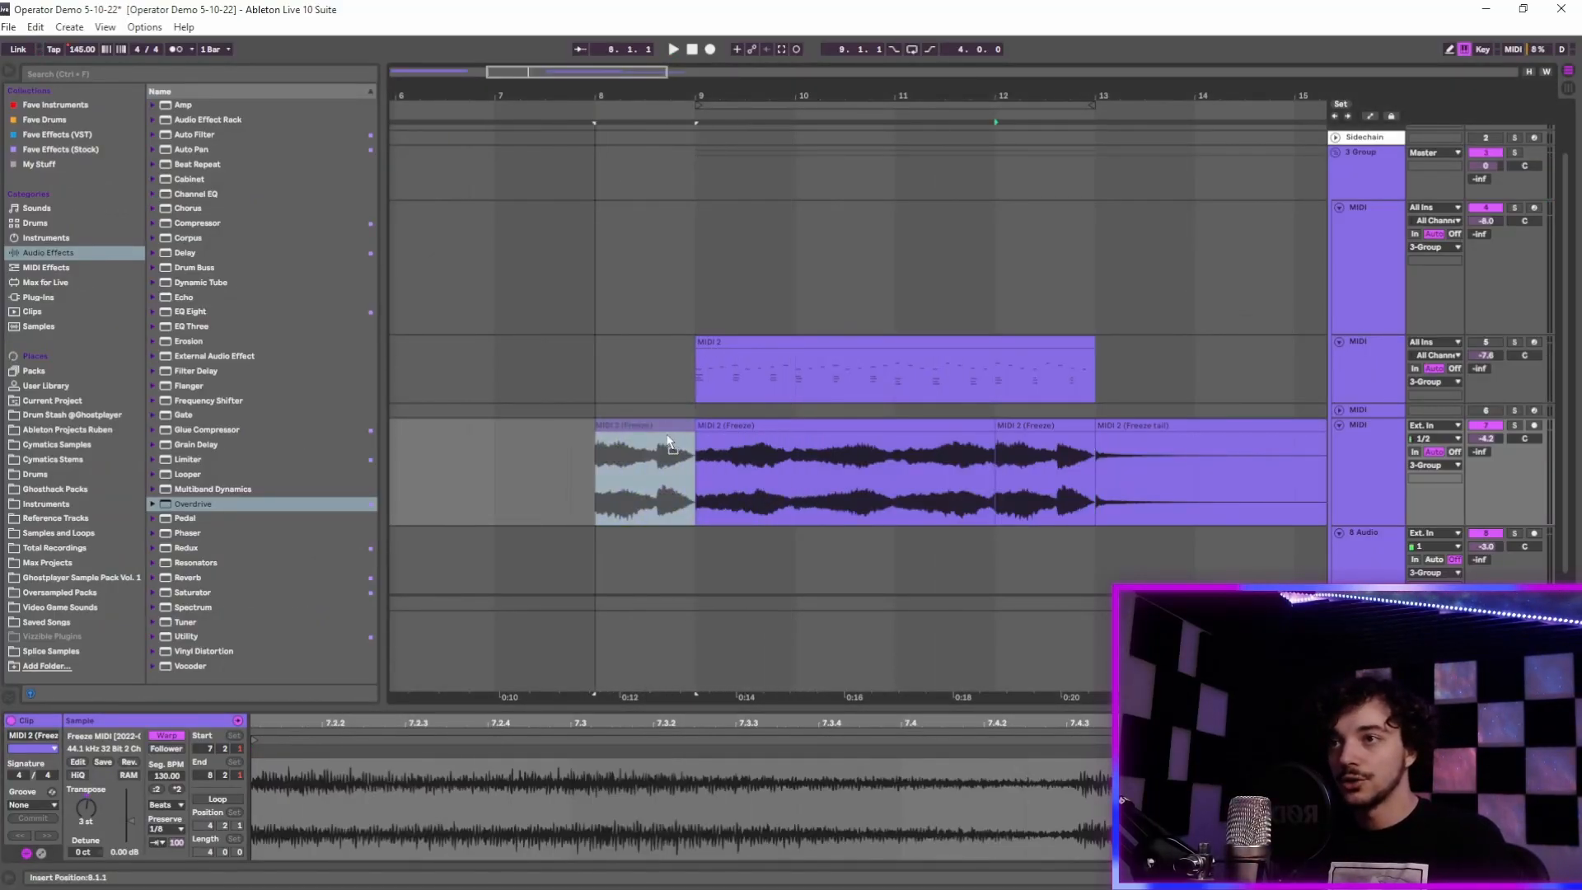
click(888, 460)
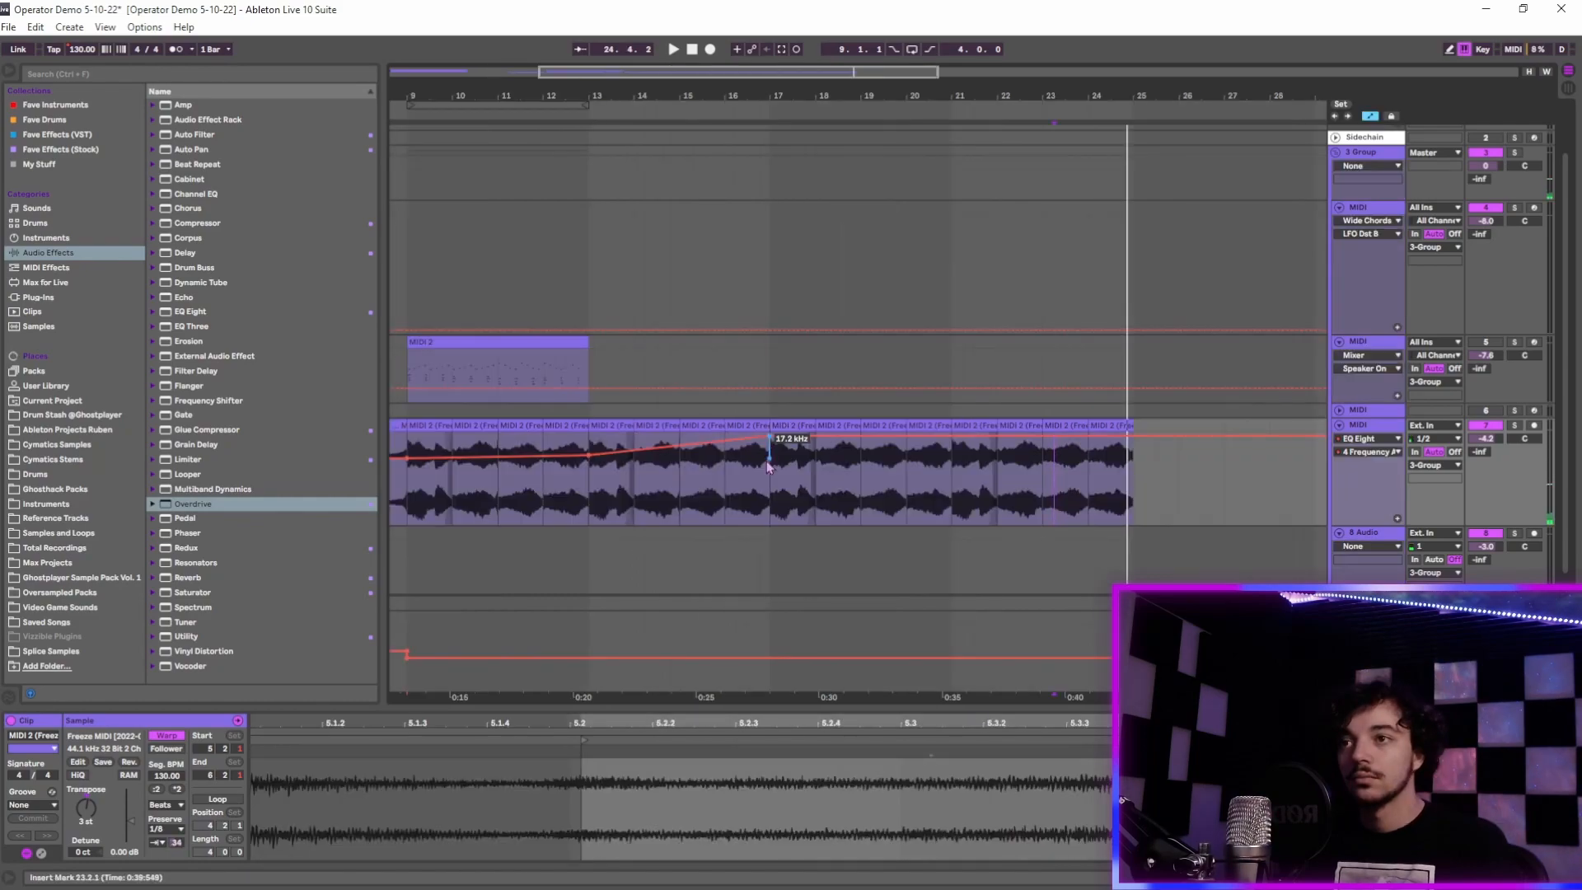
key(space)
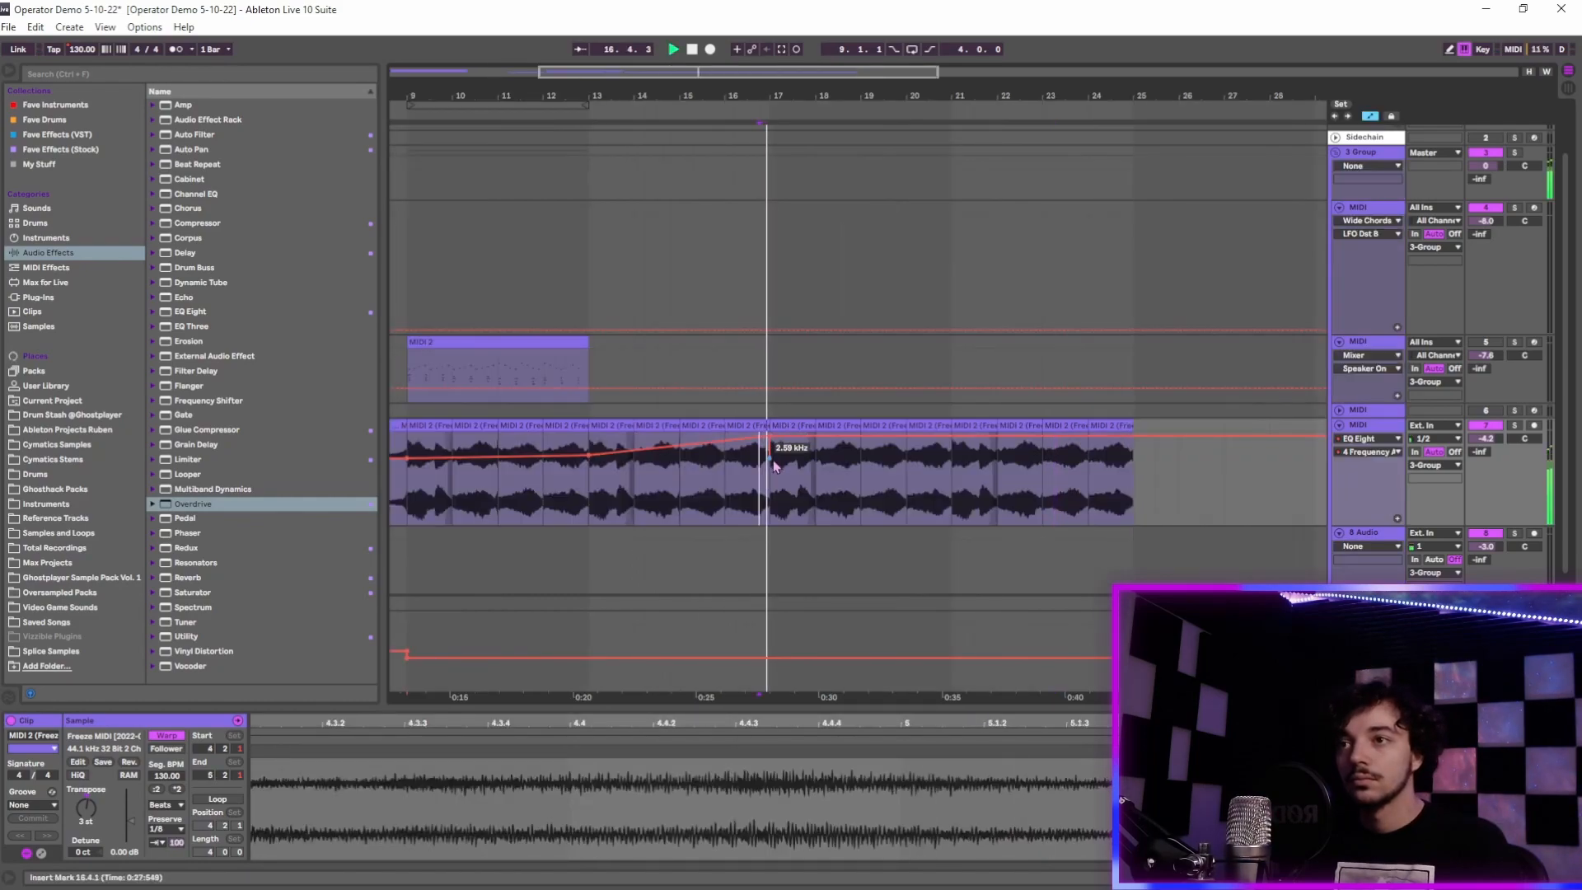
key(a)
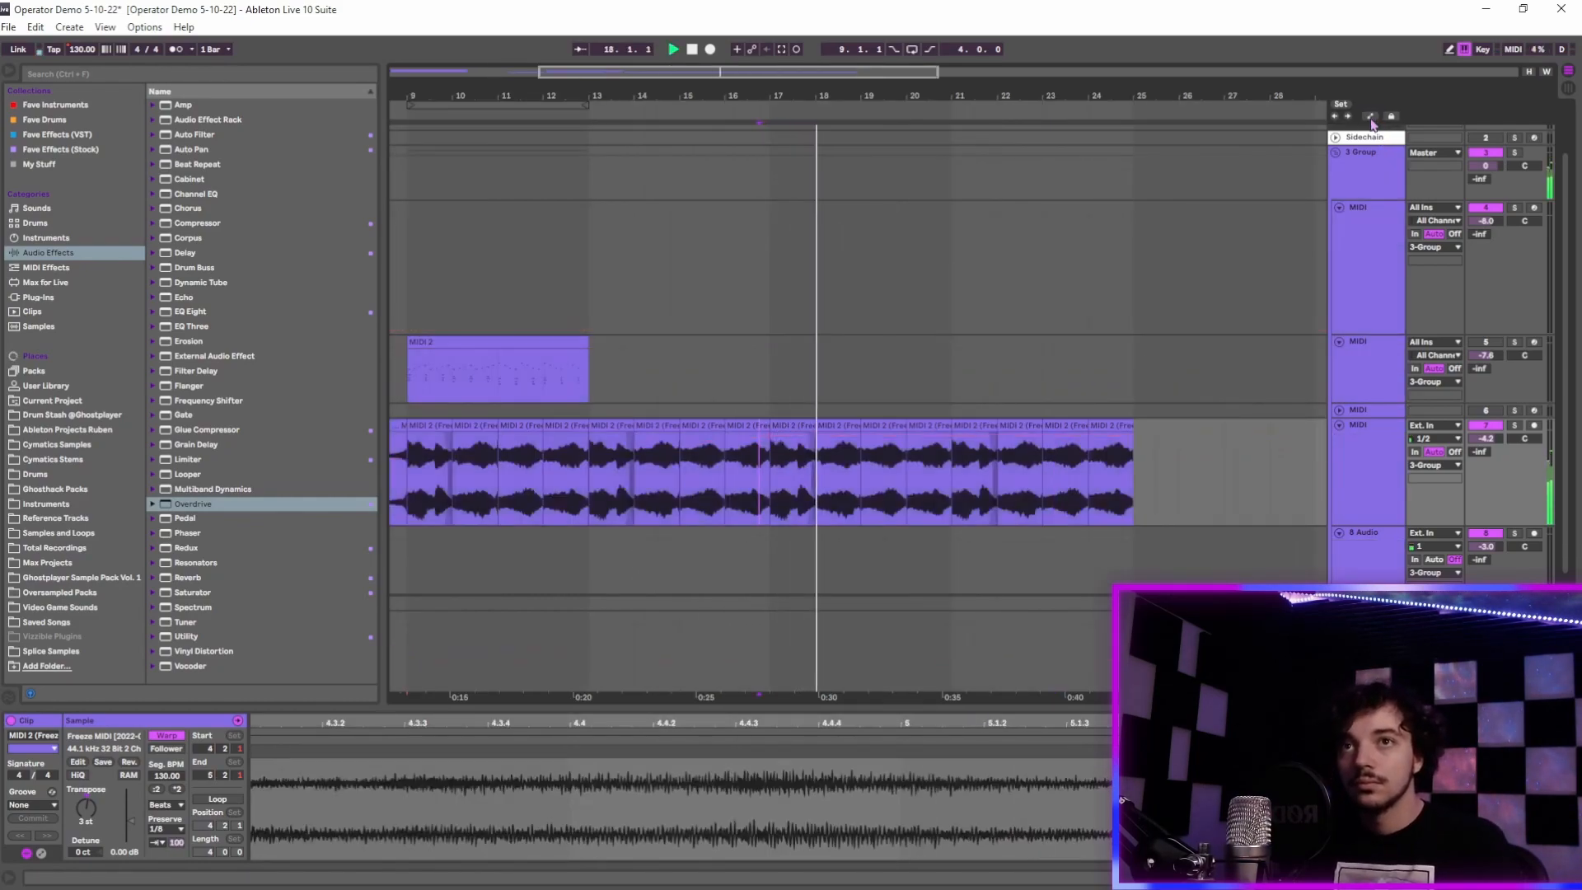
Step: Set Transpose to 15 st for the flattened audio clips from bar 17 through the last clip
click(1108, 431)
shift+click(780, 427)
click(84, 806)
text(15)
key(Return)
drag(586, 748, 581, 808)
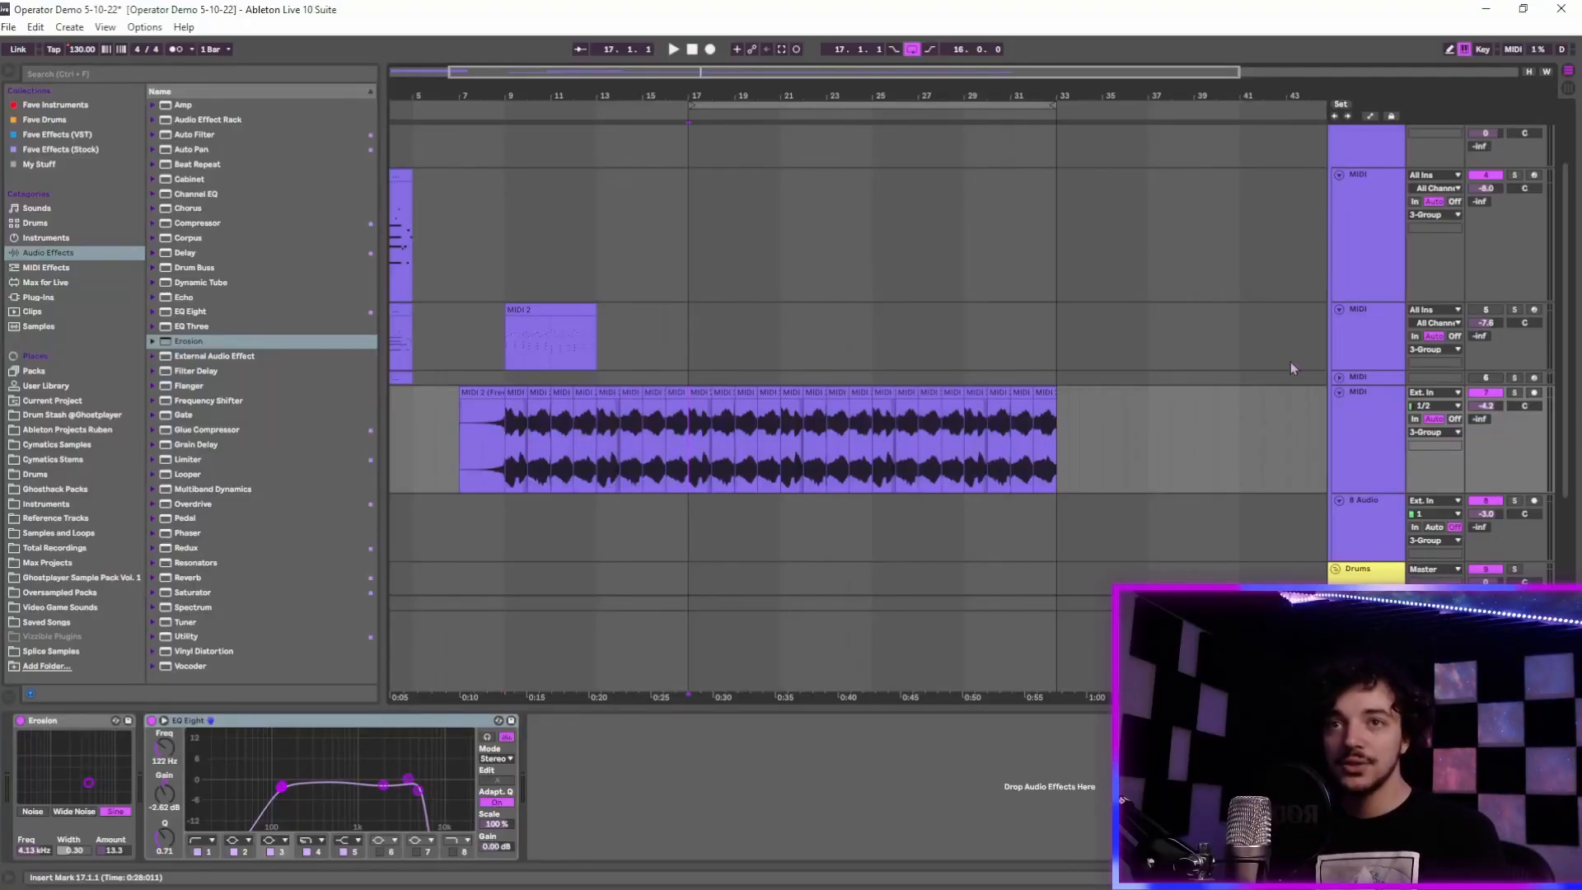
Step: Insert a new MIDI track above the flattened audio track and fold the MIDI tracks above it
right_click(1366, 382)
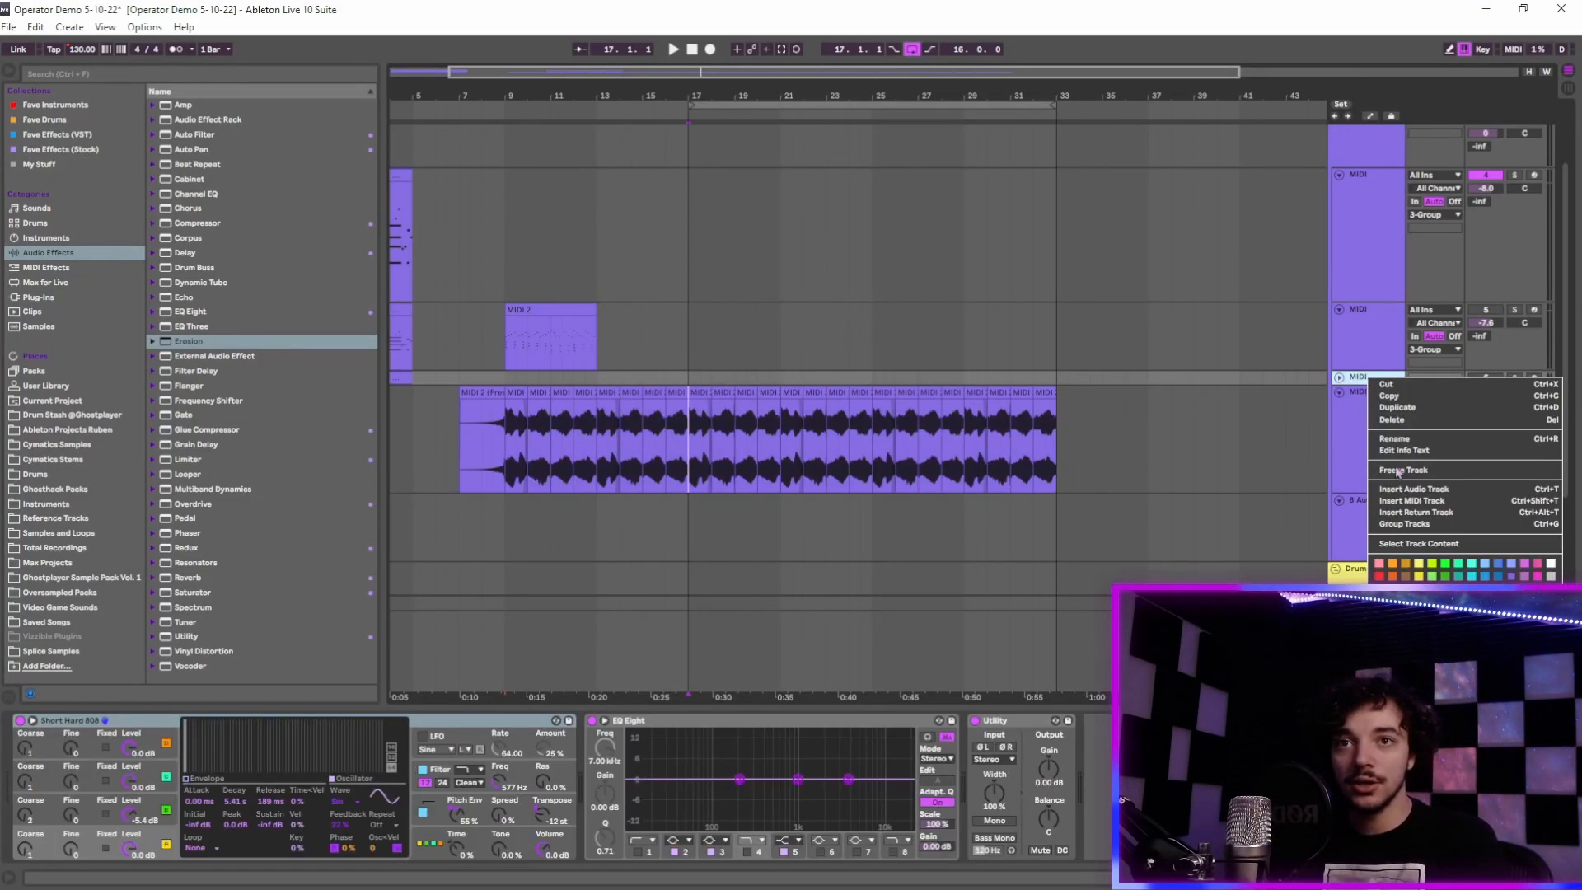
click(1401, 498)
click(1339, 201)
click(1340, 188)
click(1364, 297)
key(Down)
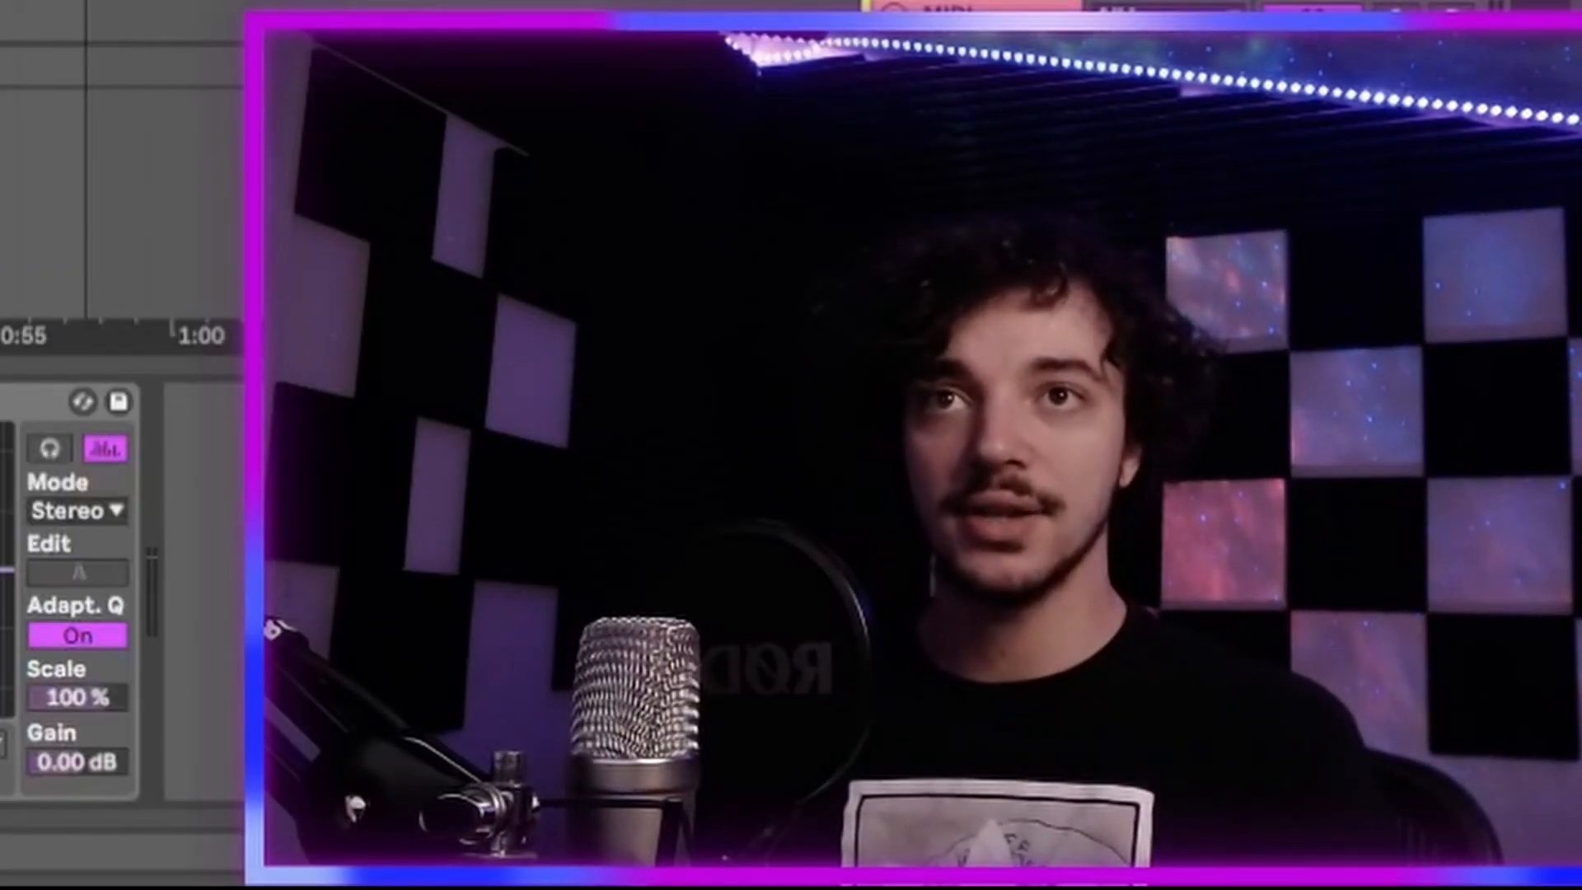
Step: Create an empty MIDI clip at bar 17 on the new Operator track and shorten it to four bars
key(Up)
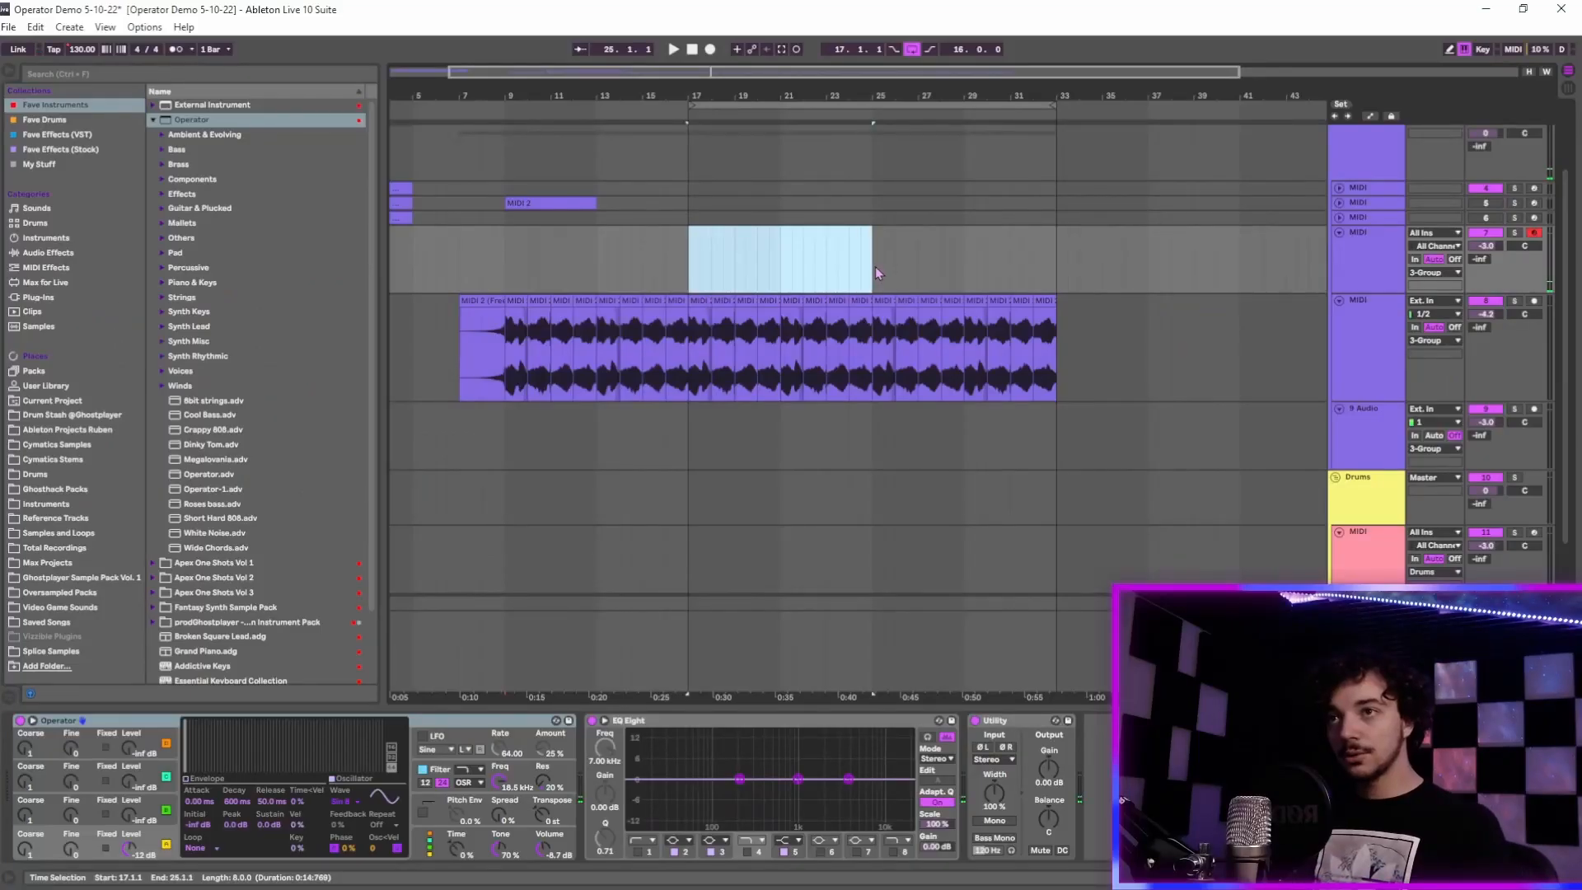
key(ctrl+shift+m)
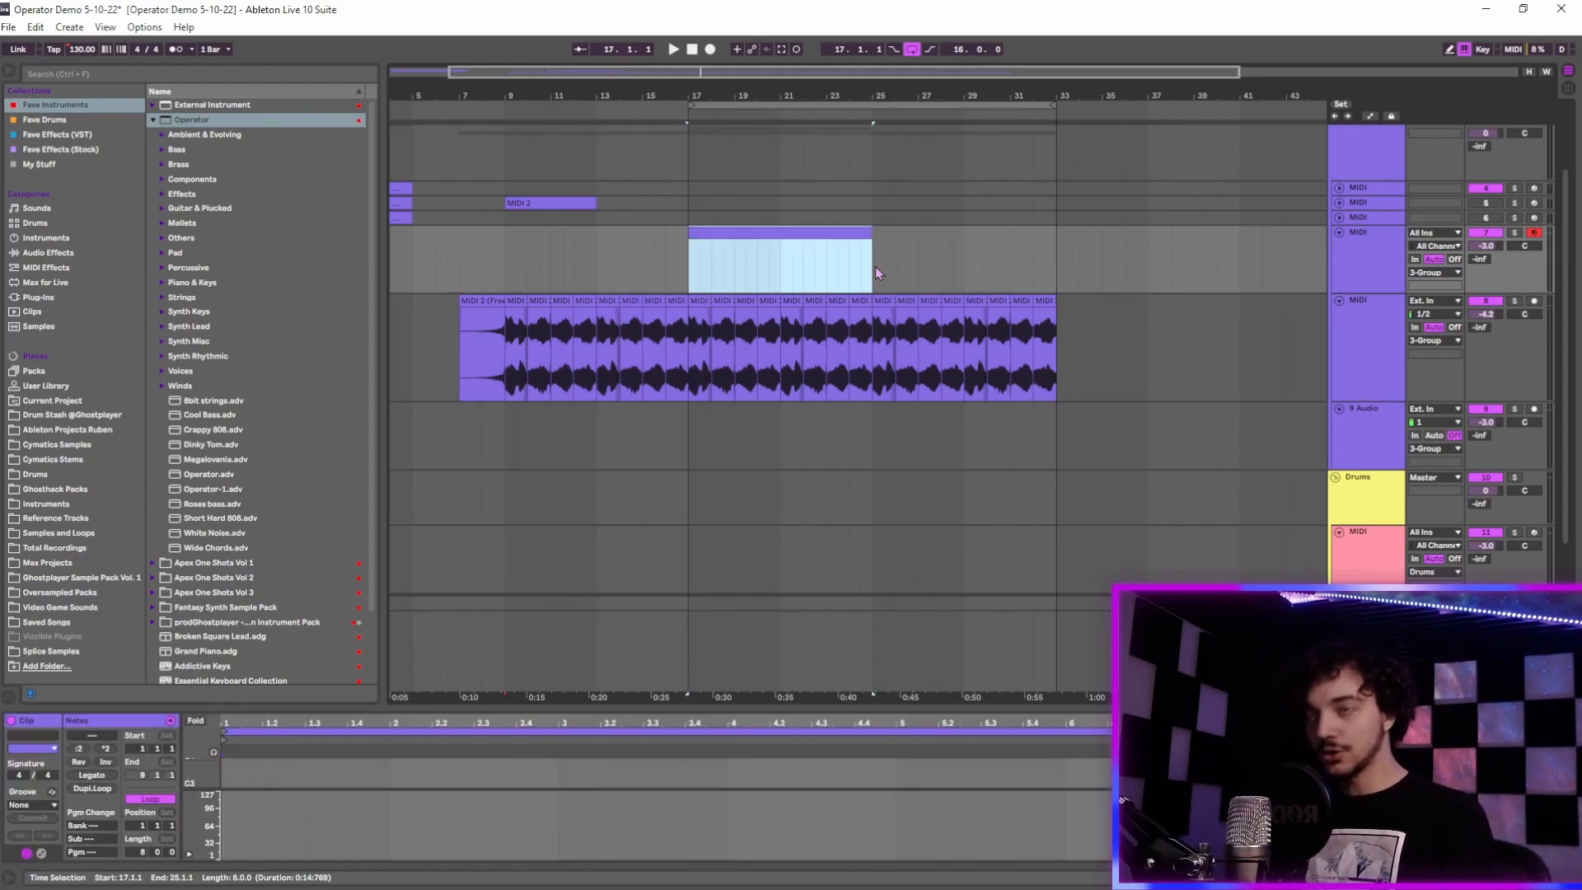
drag(866, 234, 784, 243)
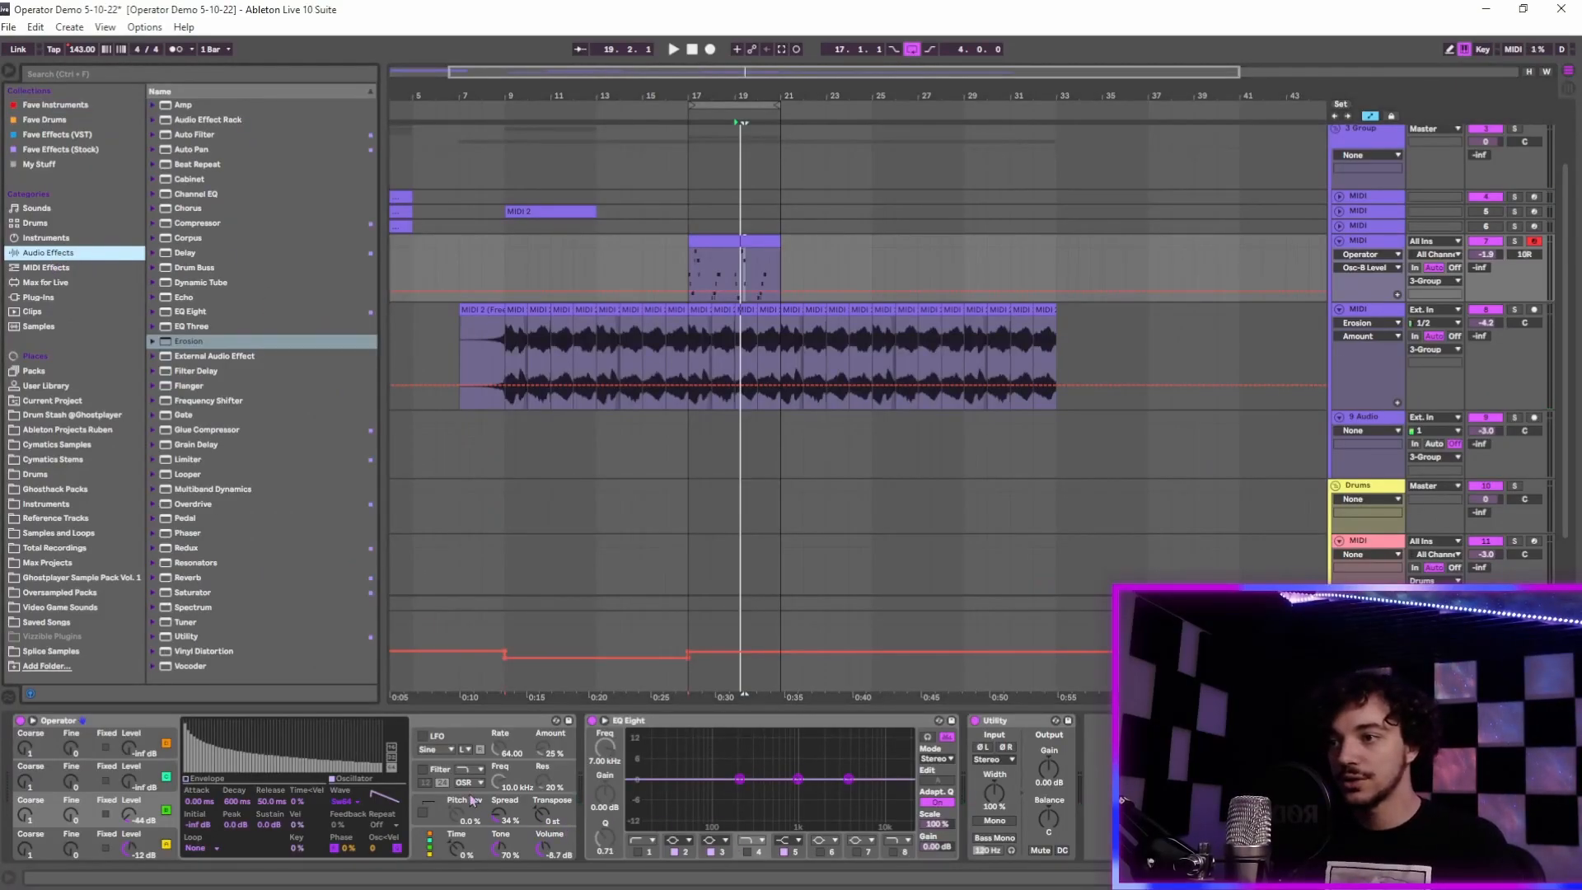
Step: Enable Operator's filter and LFO during playback and raise the level of oscillator B
click(425, 770)
key(space)
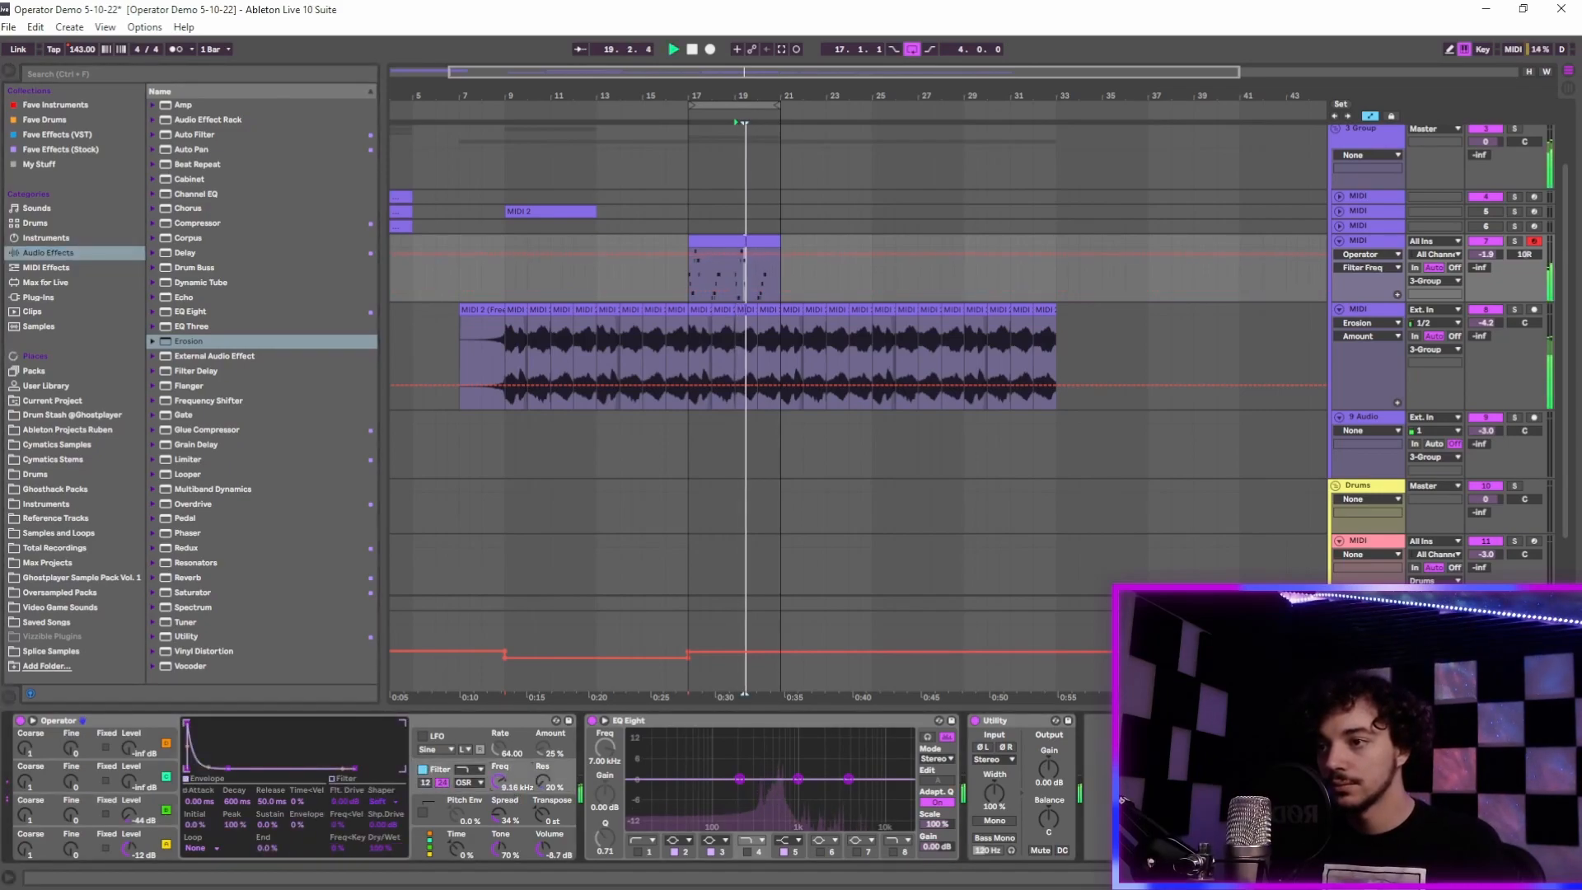
click(423, 736)
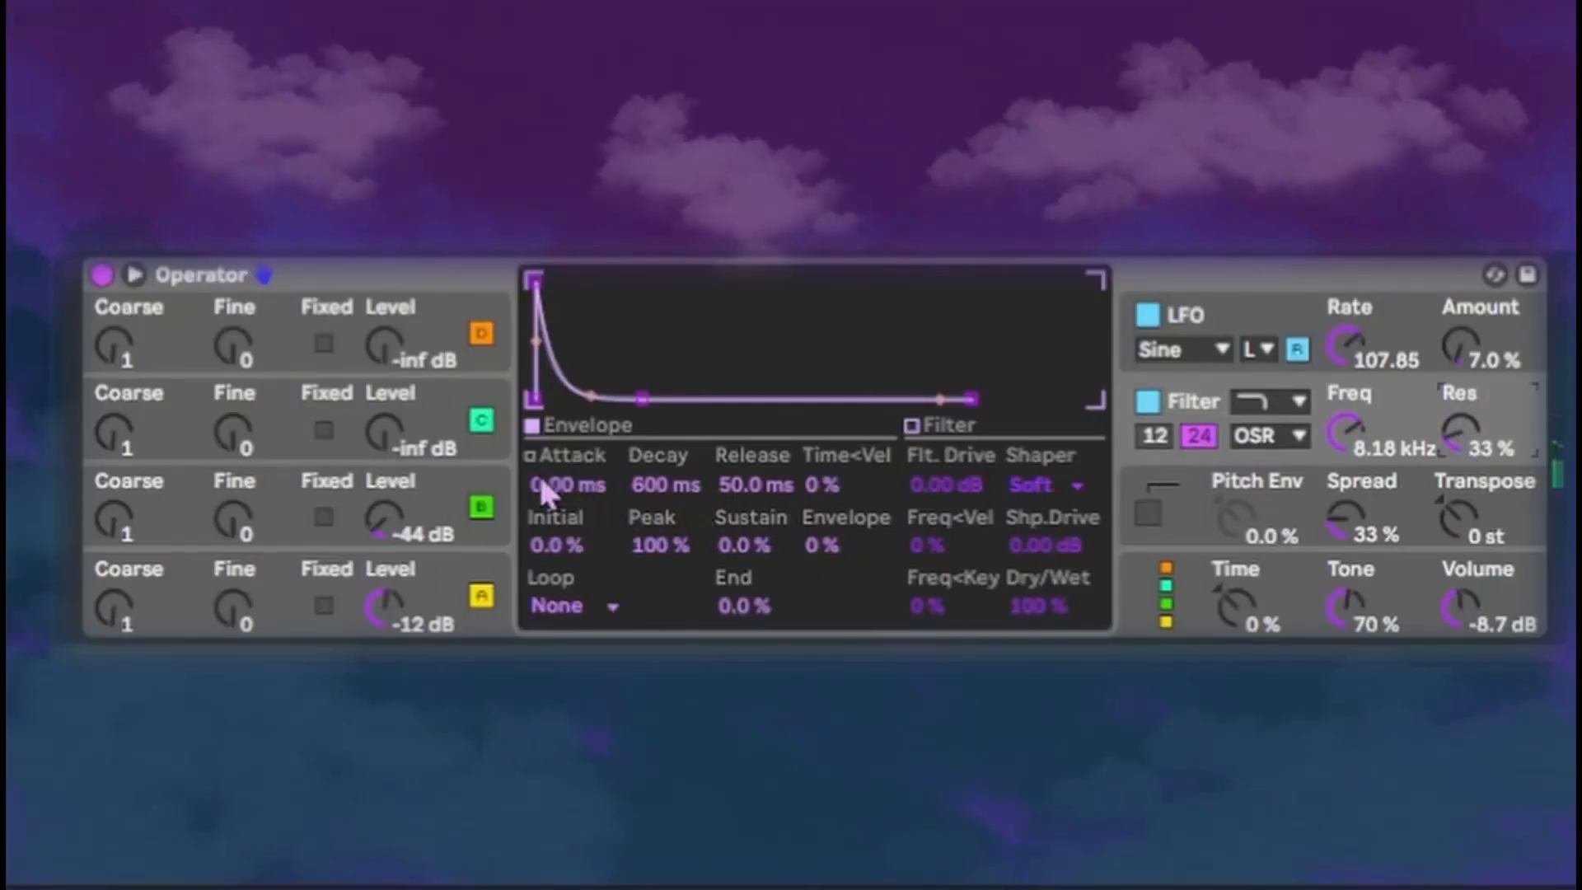
drag(382, 519, 382, 495)
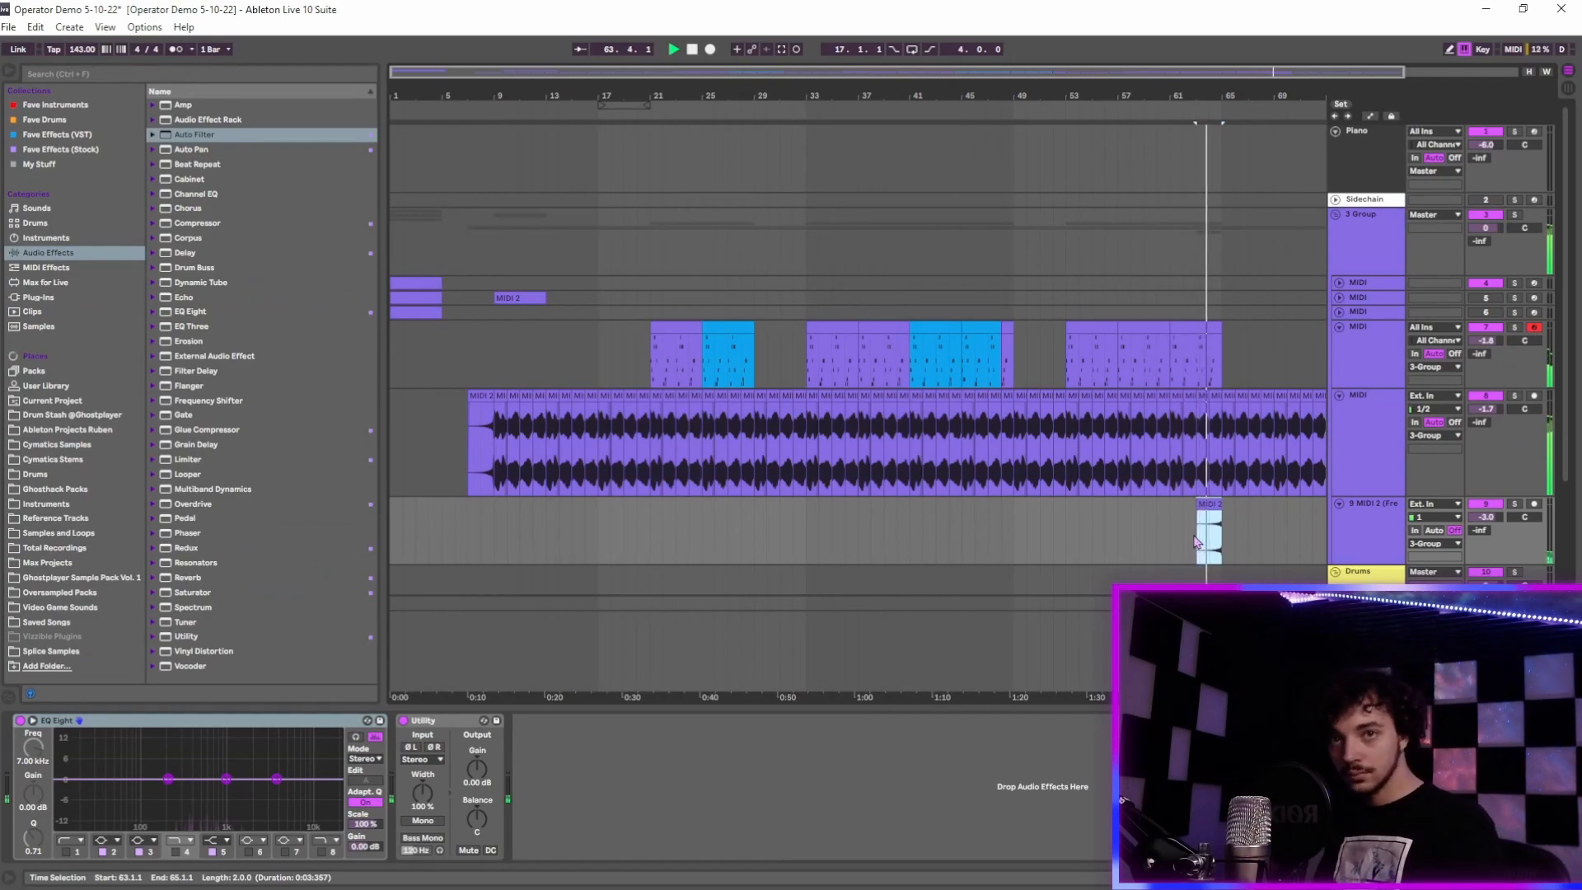
Step: Reset the volume of the freeze-tail audio track to 0 dB and lengthen the fade-in on its clip at bar 63
double_click(1490, 517)
drag(1332, 74, 1332, 170)
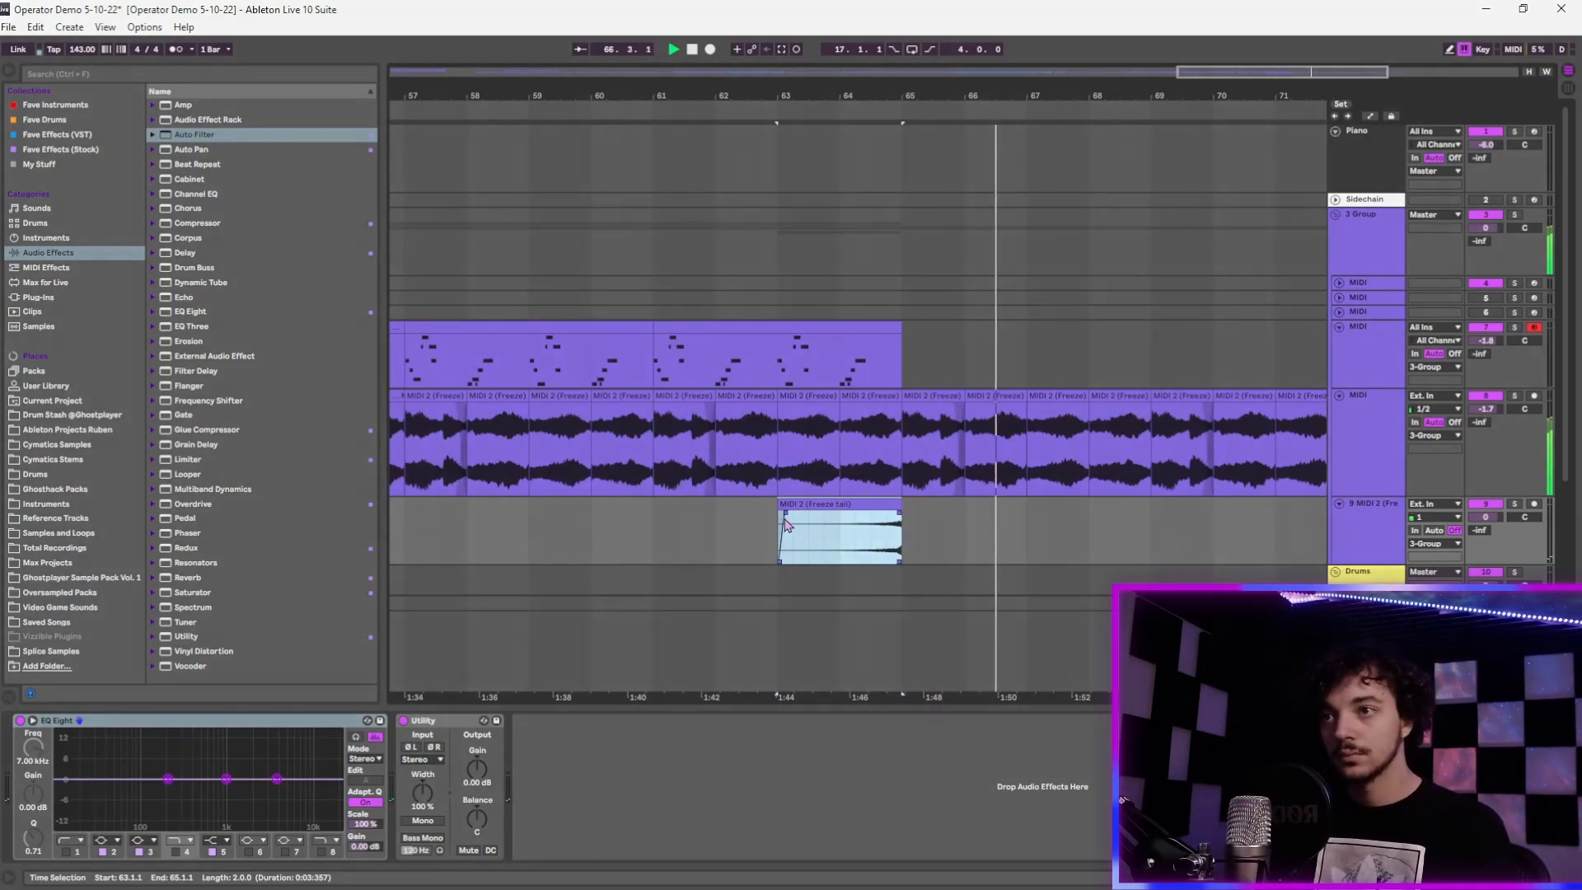
drag(781, 512, 821, 516)
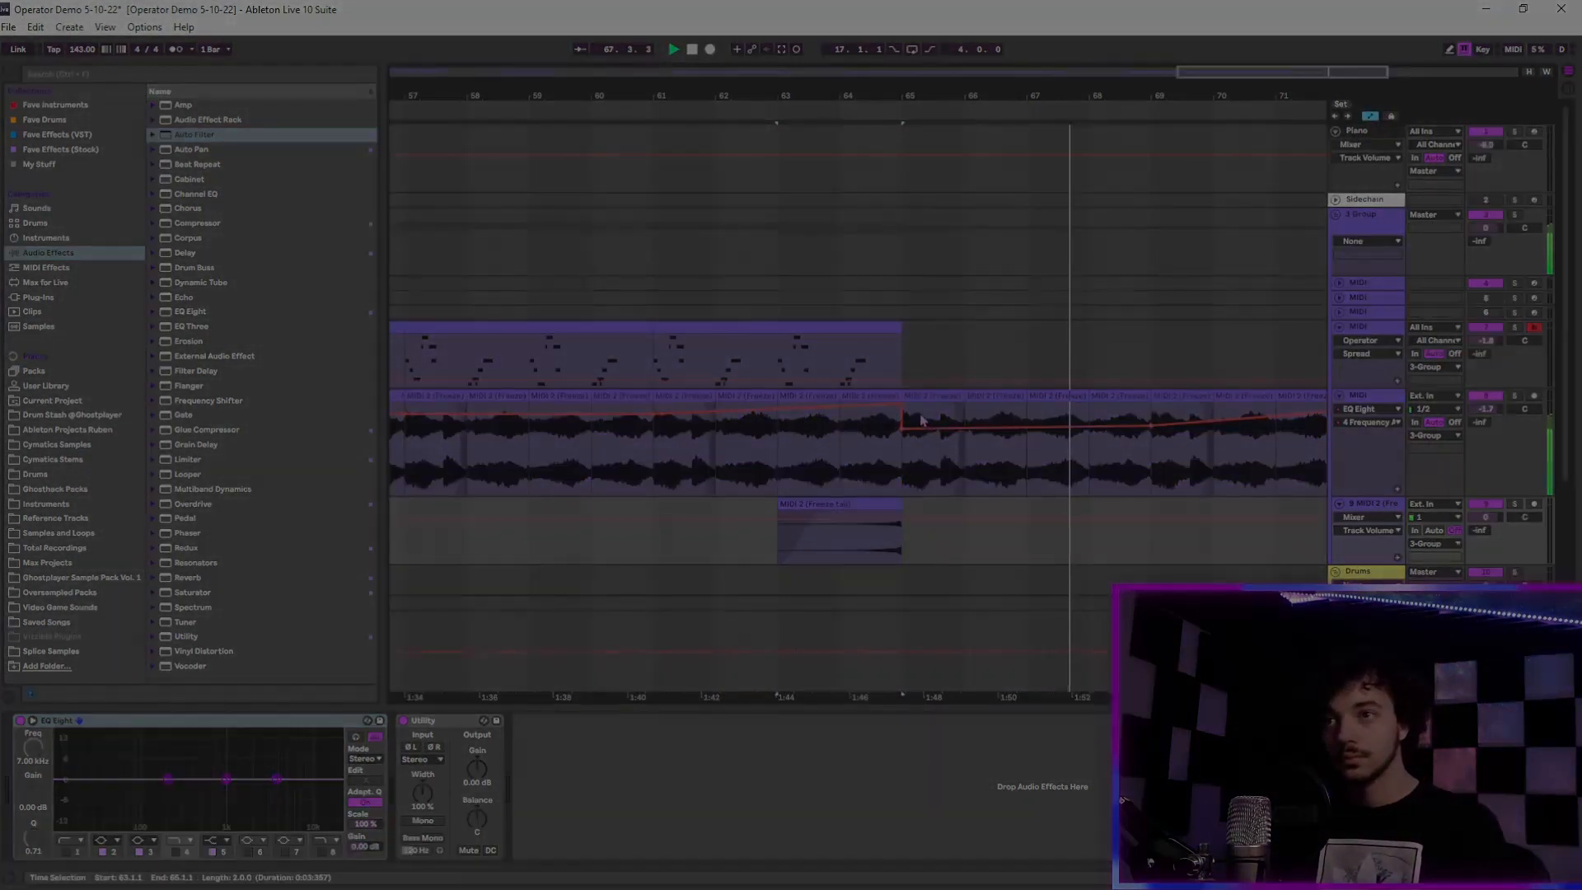